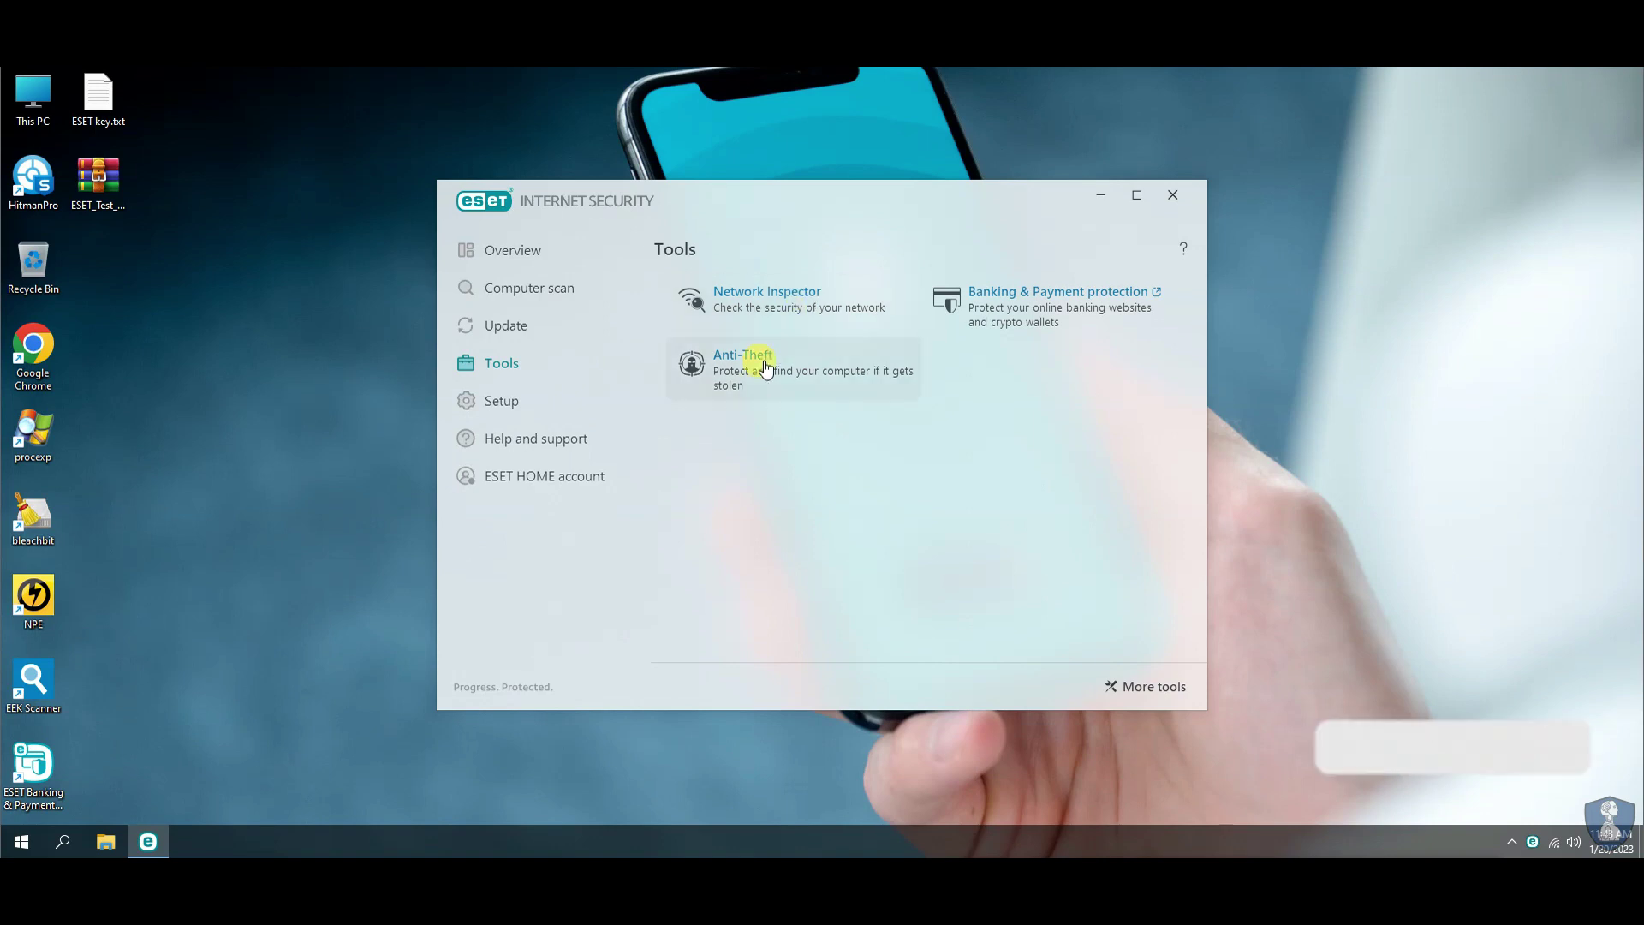
Step: Inspect the connected devices in Network Inspector and return to Tools to check the Anti-Theft entry
{"action": "left_click", "coordinate": [766, 296]}
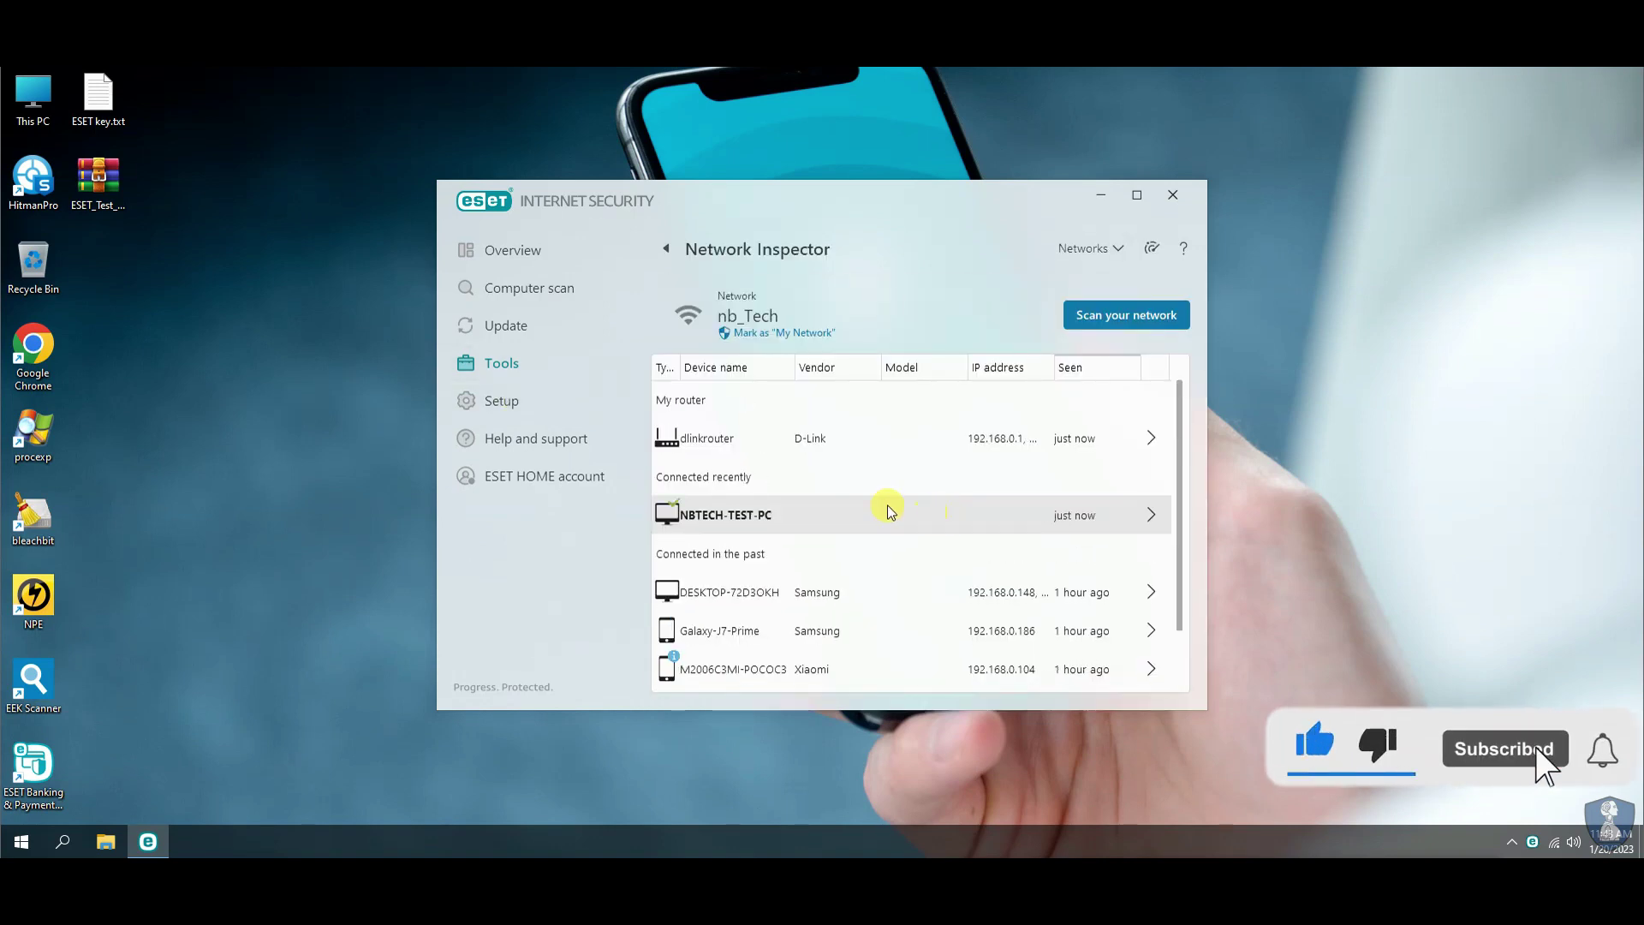
{"action": "left_click", "coordinate": [664, 249]}
{"action": "left_click", "coordinate": [766, 392]}
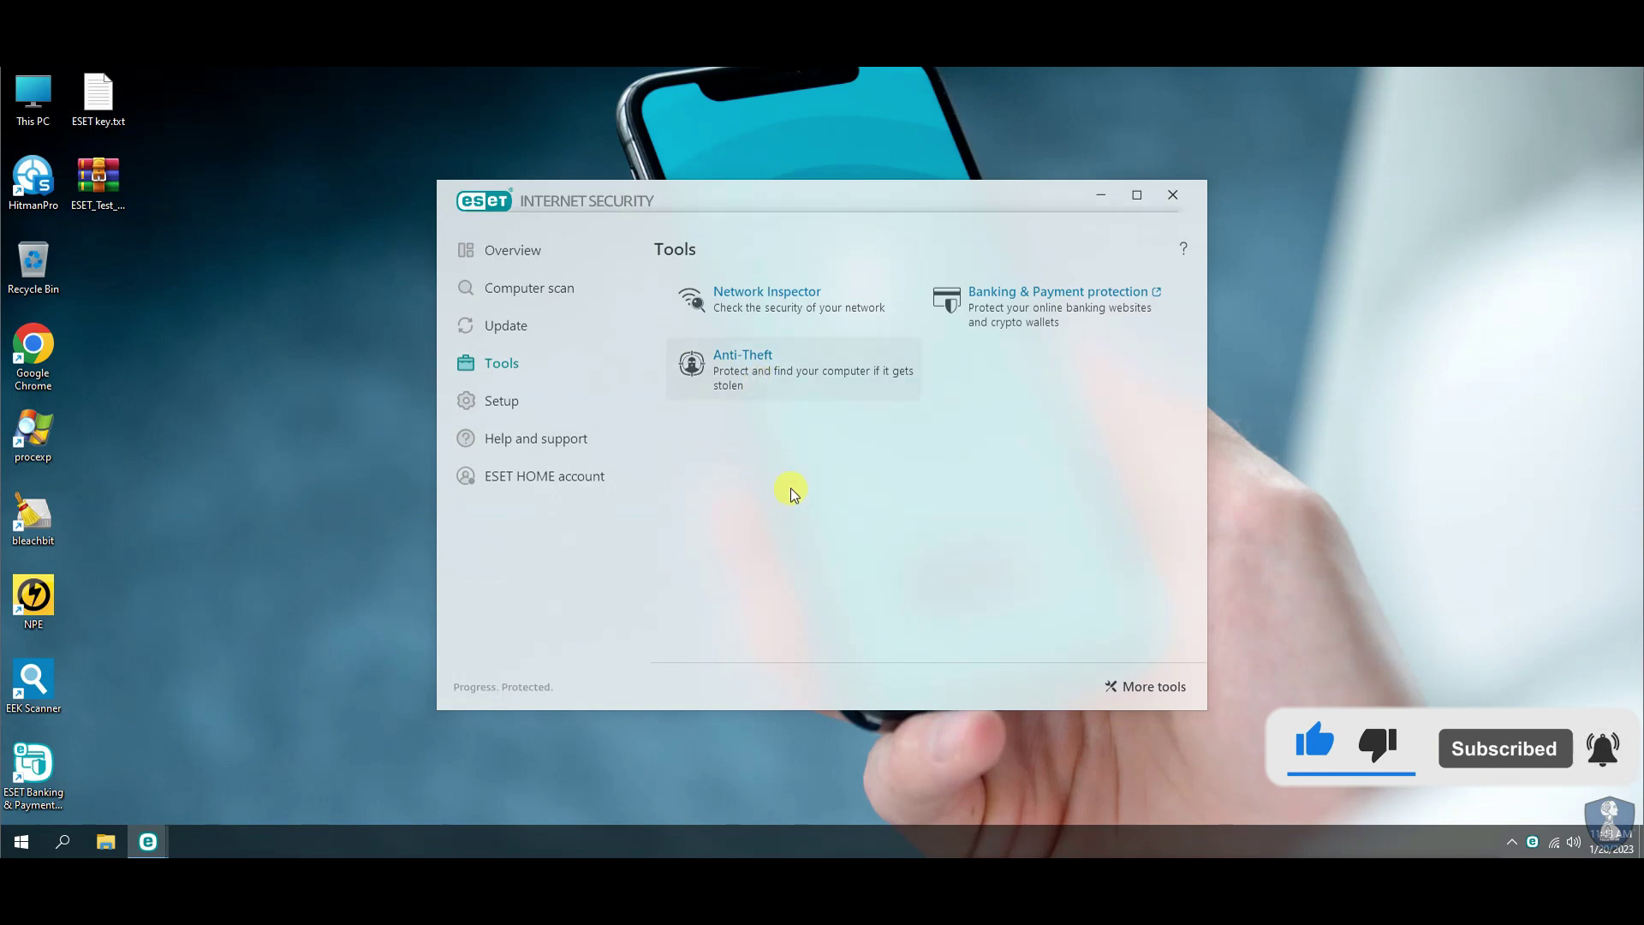
{"action": "key", "text": "Escape"}
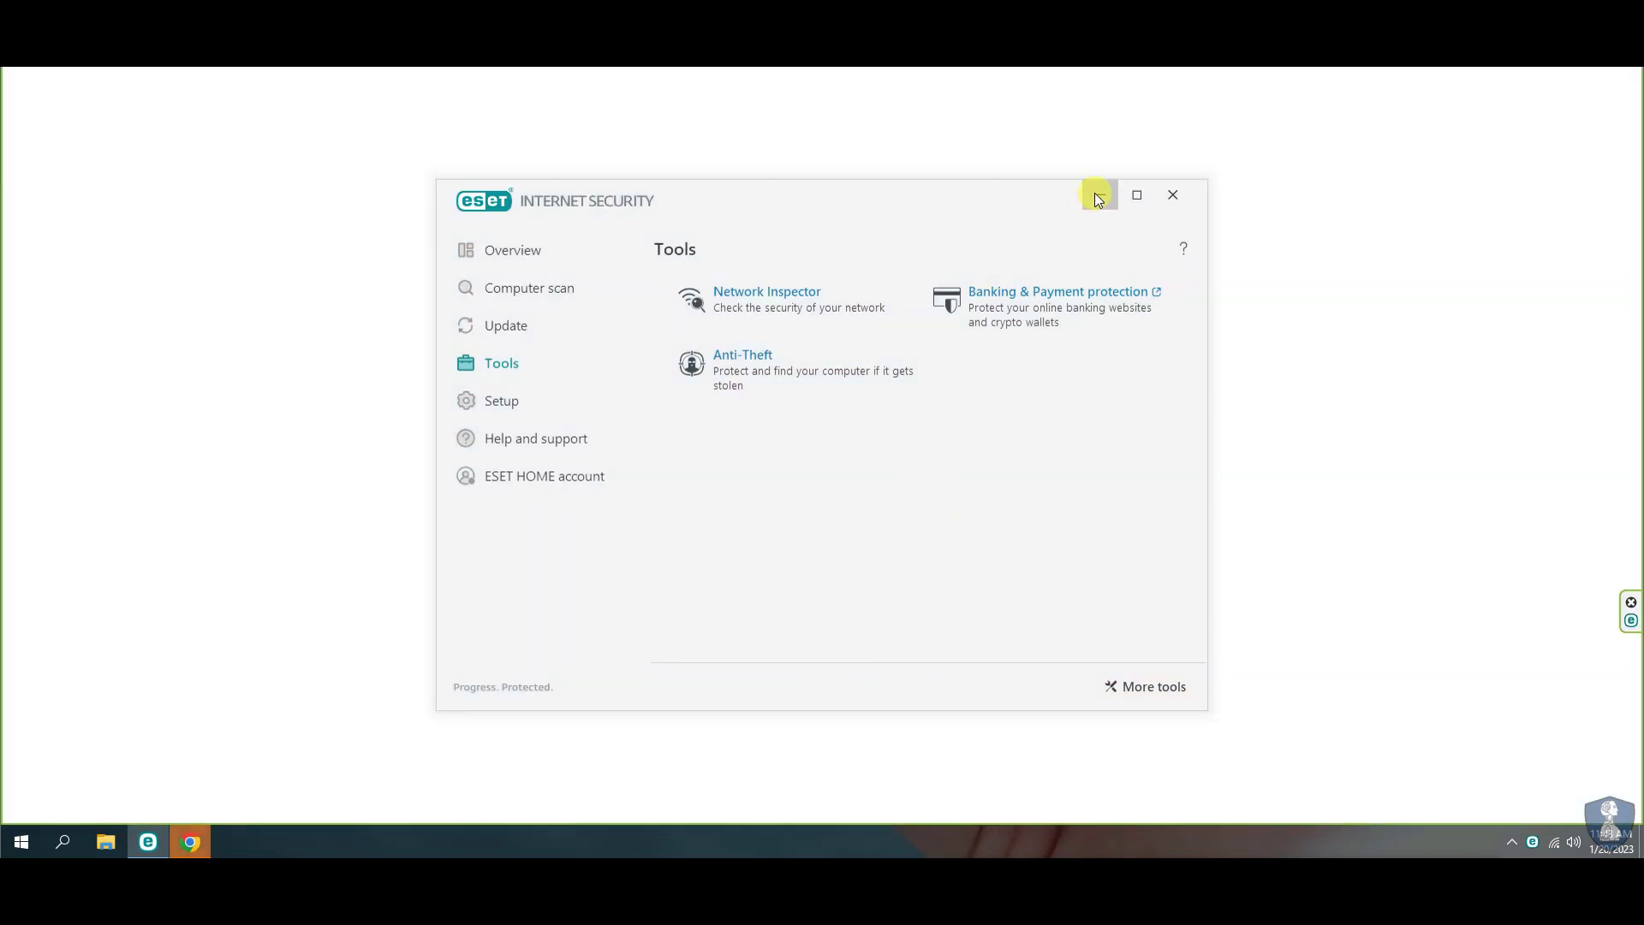
Step: Examine the secured browser's protection notice and its linked Security tools settings, and close the browser
{"action": "left_click", "coordinate": [1096, 194]}
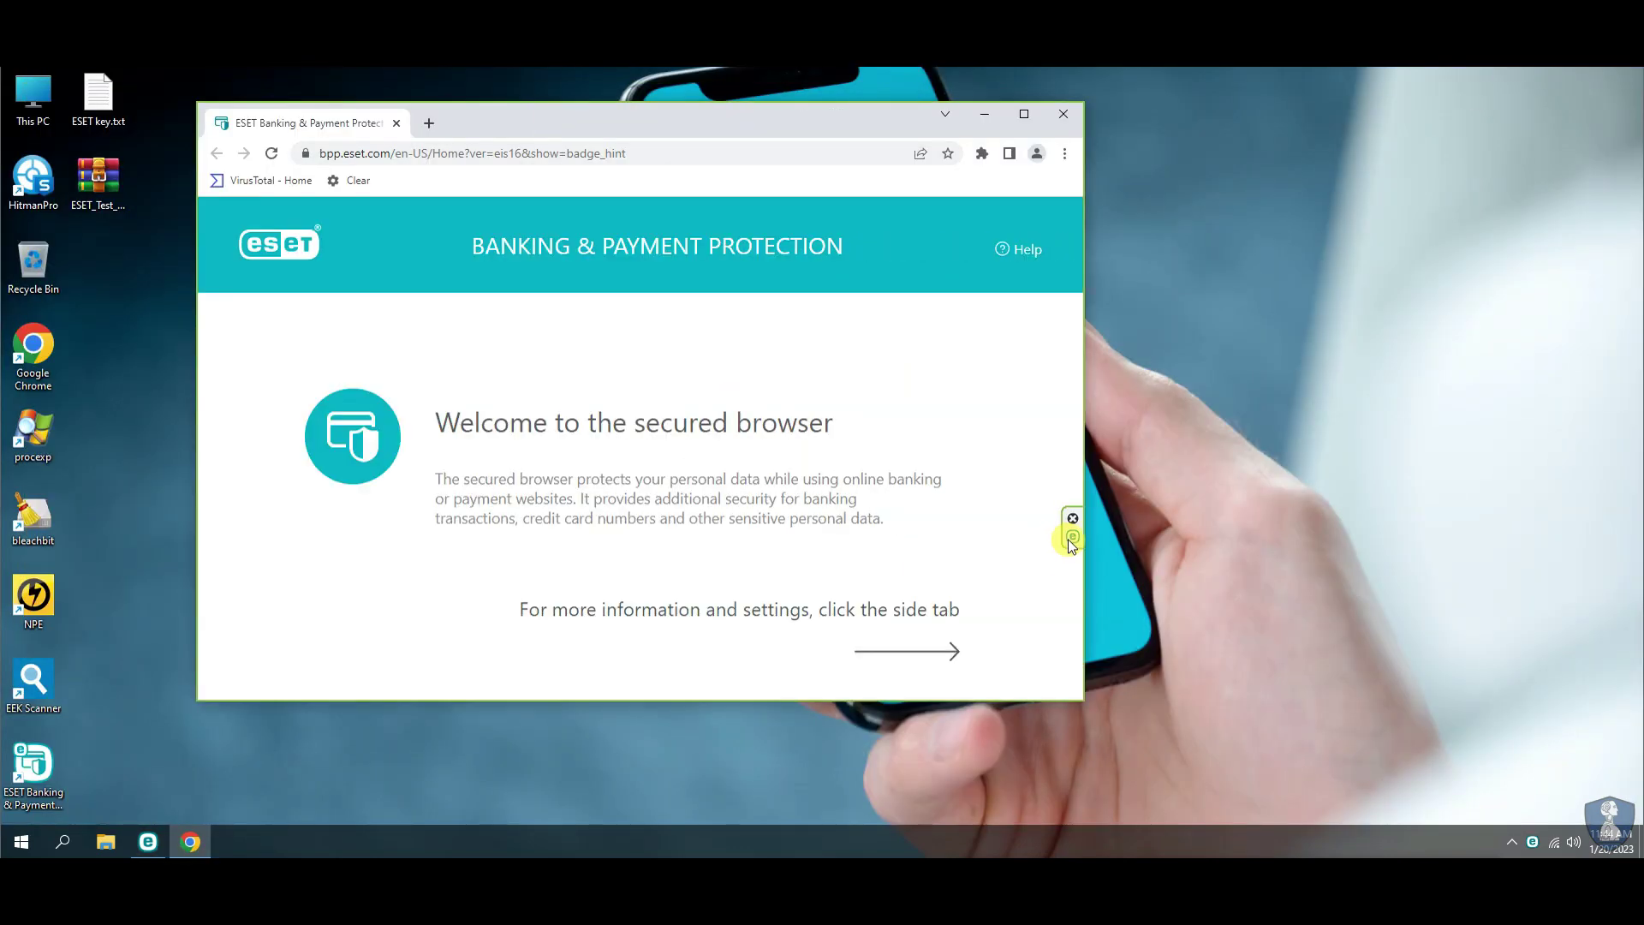
{"action": "left_click", "coordinate": [1071, 538]}
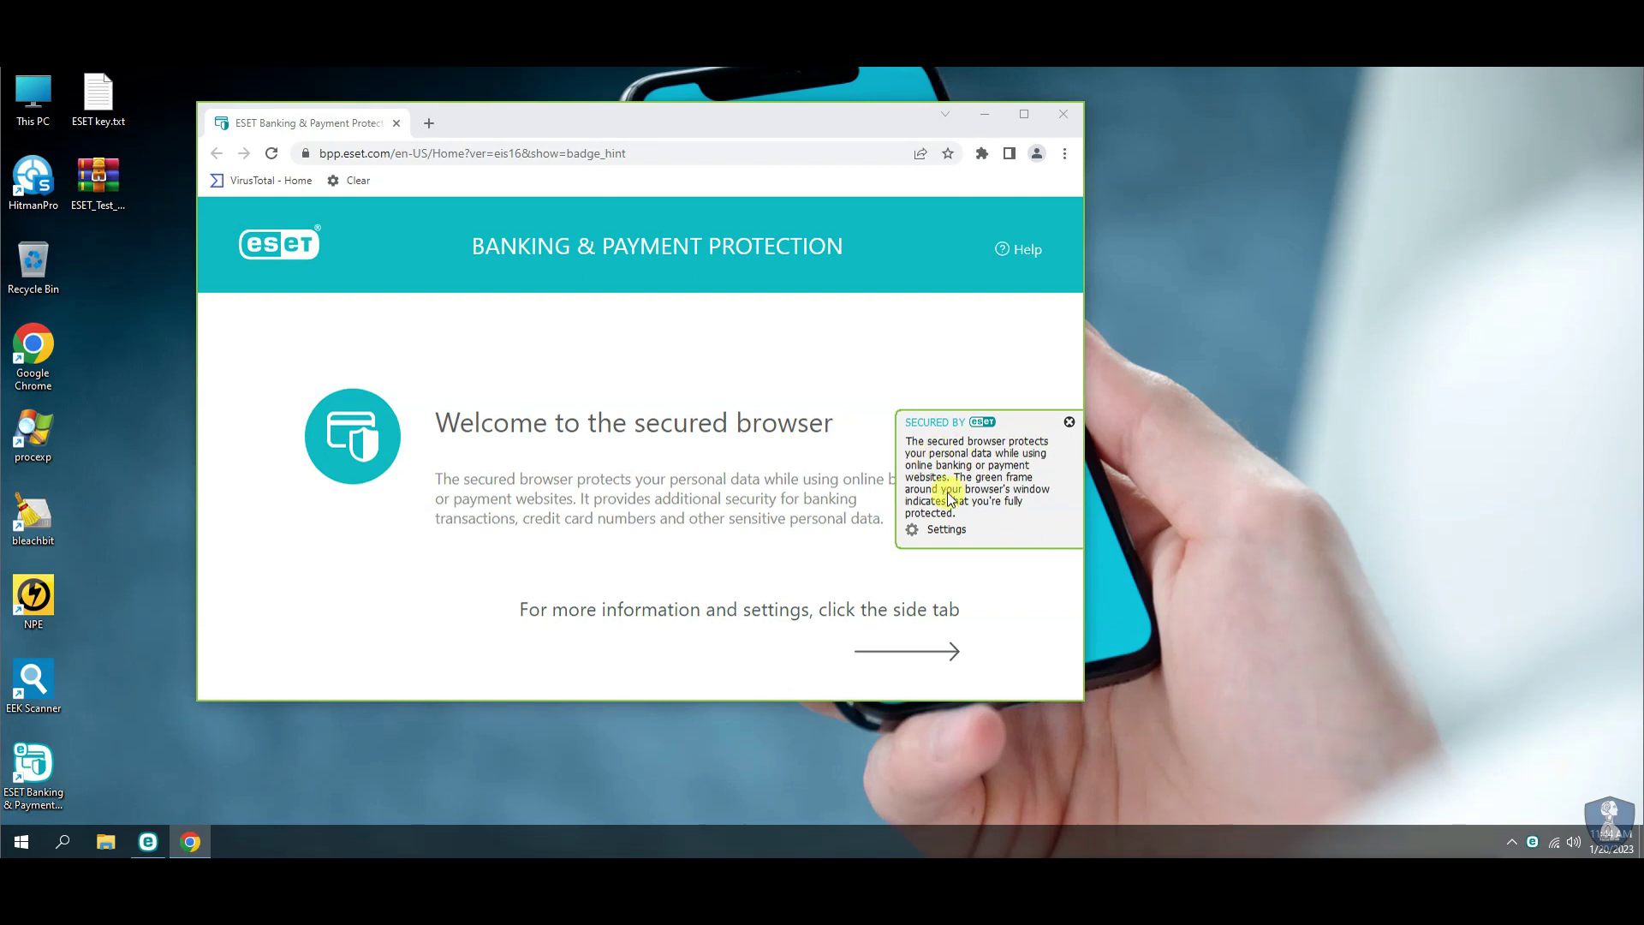
{"action": "left_click", "coordinate": [947, 530]}
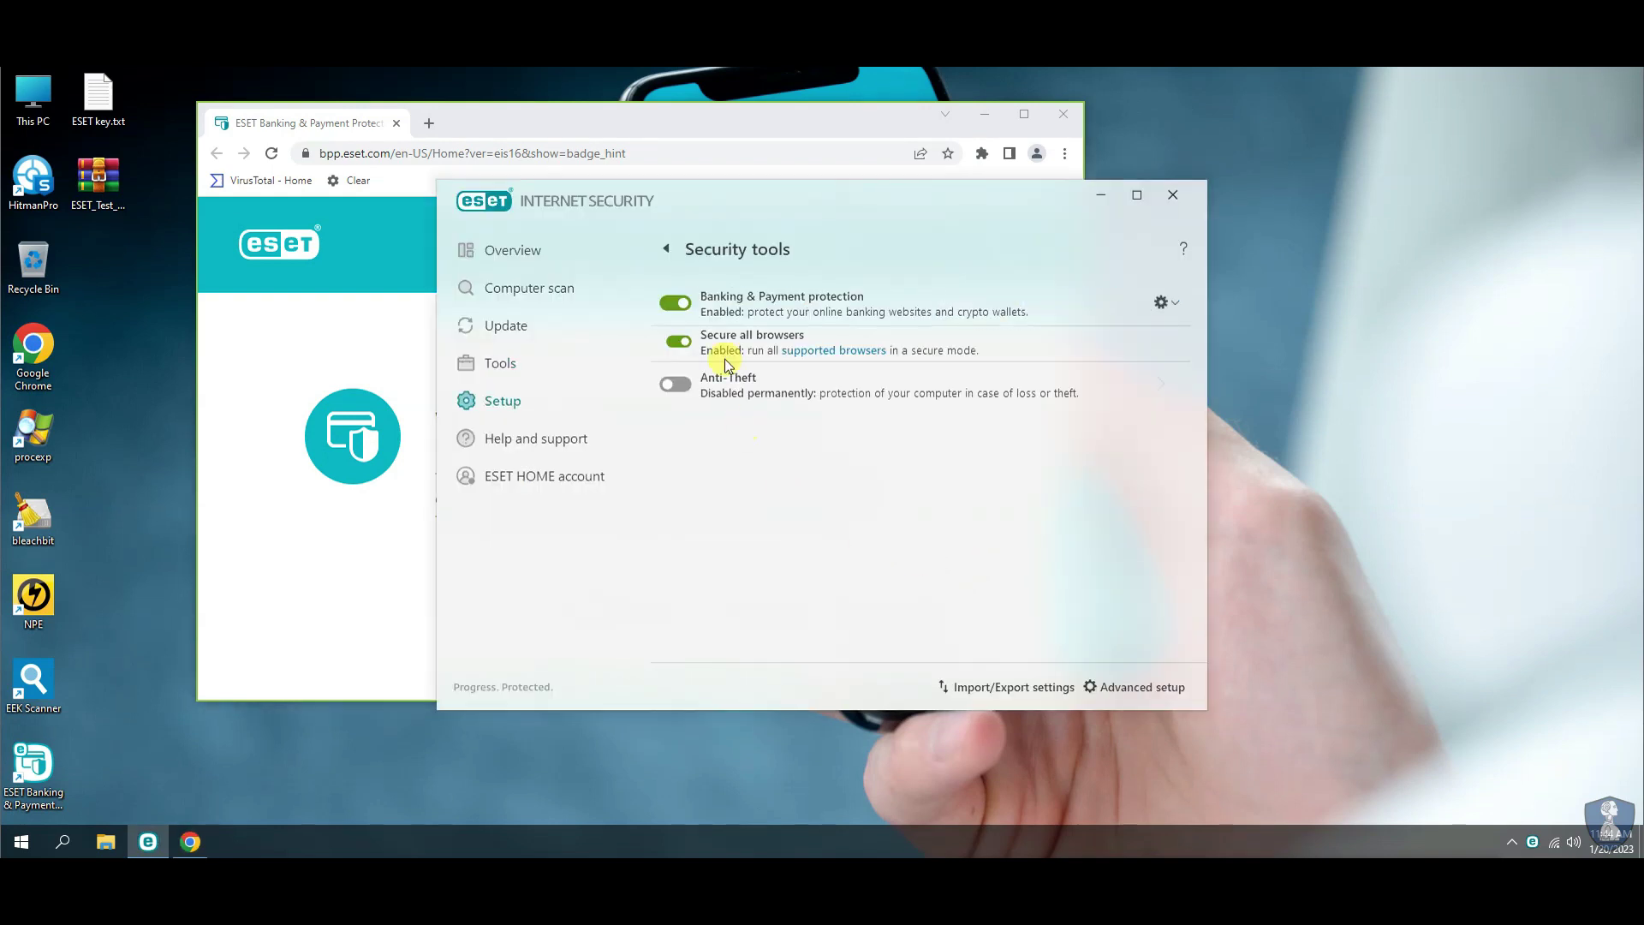
{"action": "left_click", "coordinate": [497, 364]}
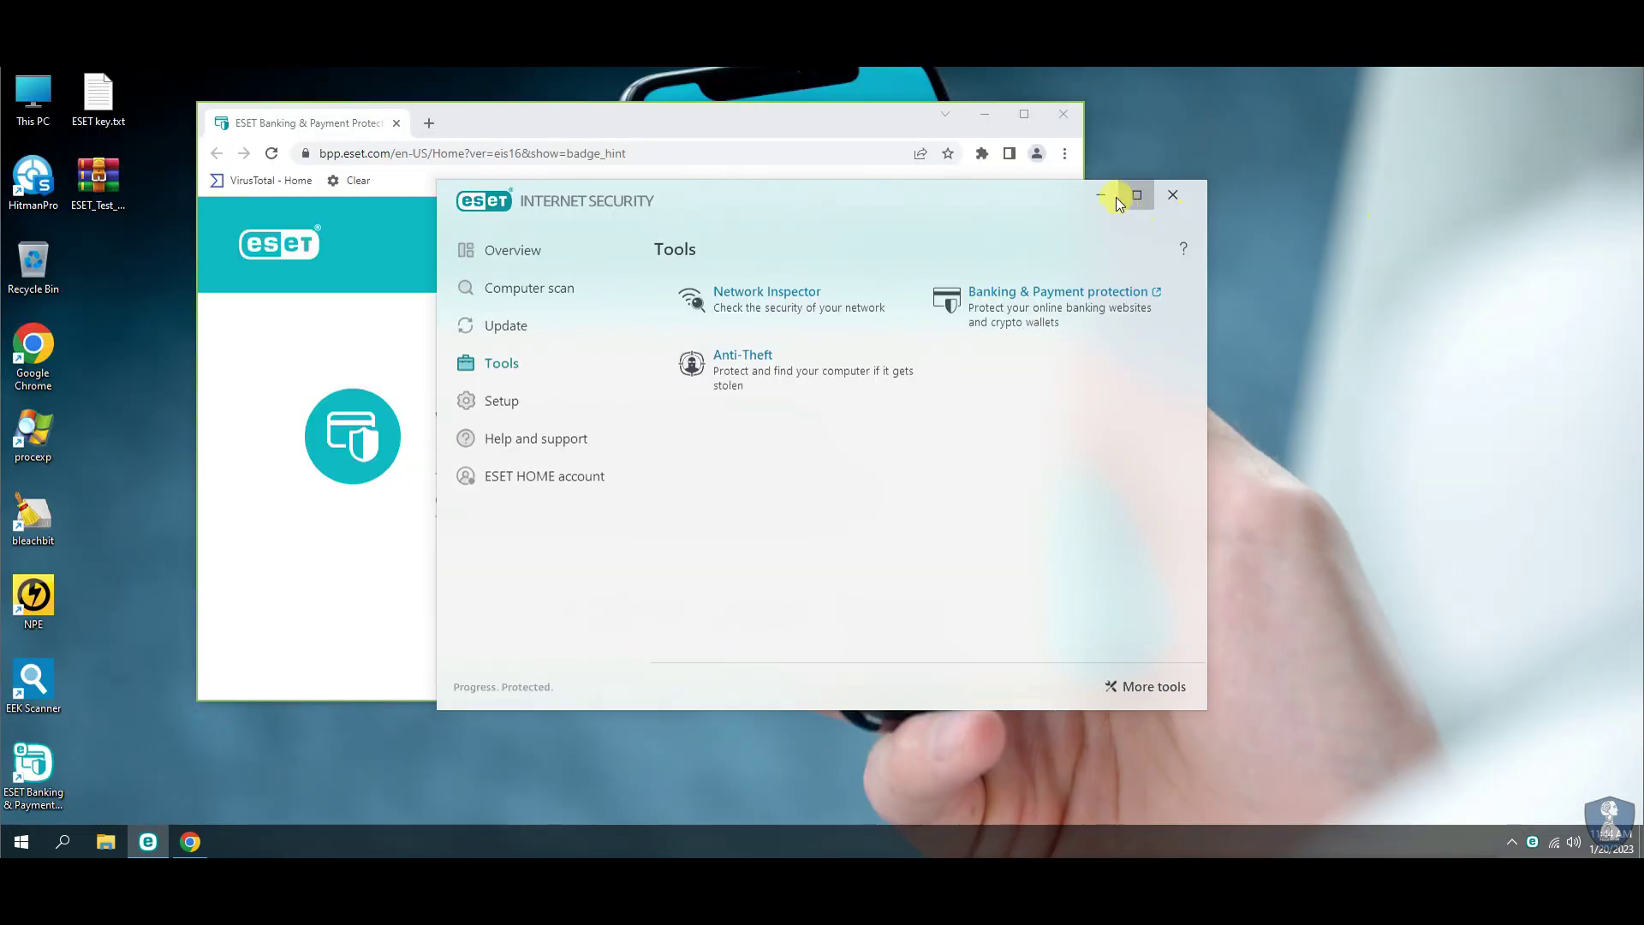
{"action": "left_click", "coordinate": [1100, 196]}
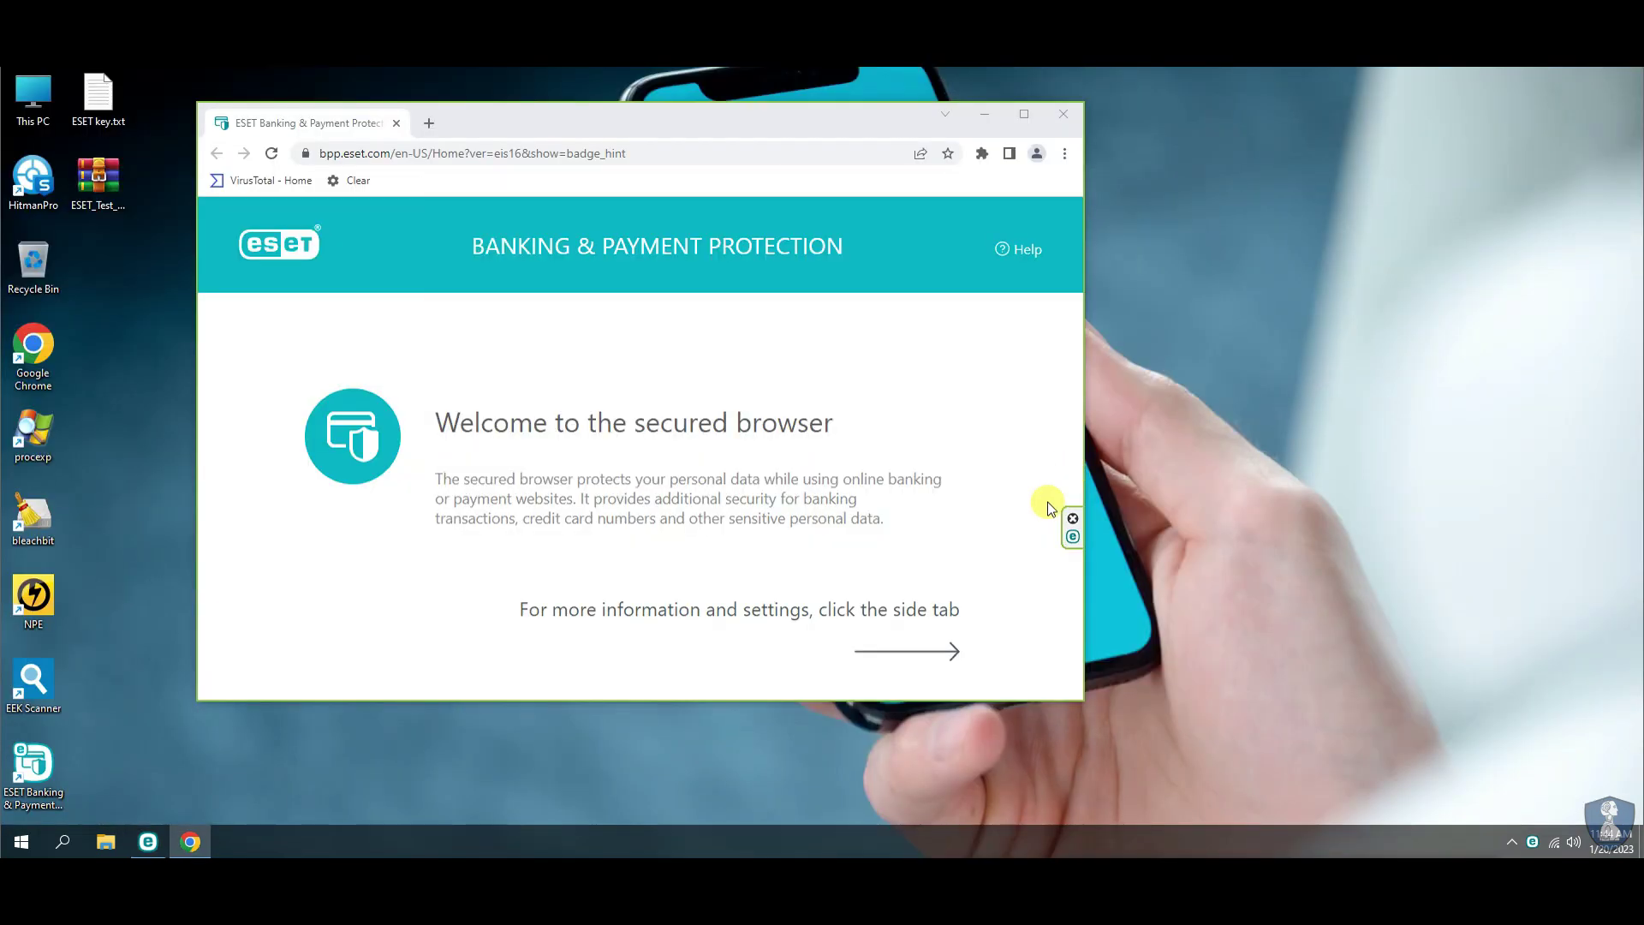
{"action": "left_click", "coordinate": [1068, 123]}
Step: Review the Computer protection features in Setup and check the exclusions for Real-time file system protection
{"action": "left_click", "coordinate": [488, 400]}
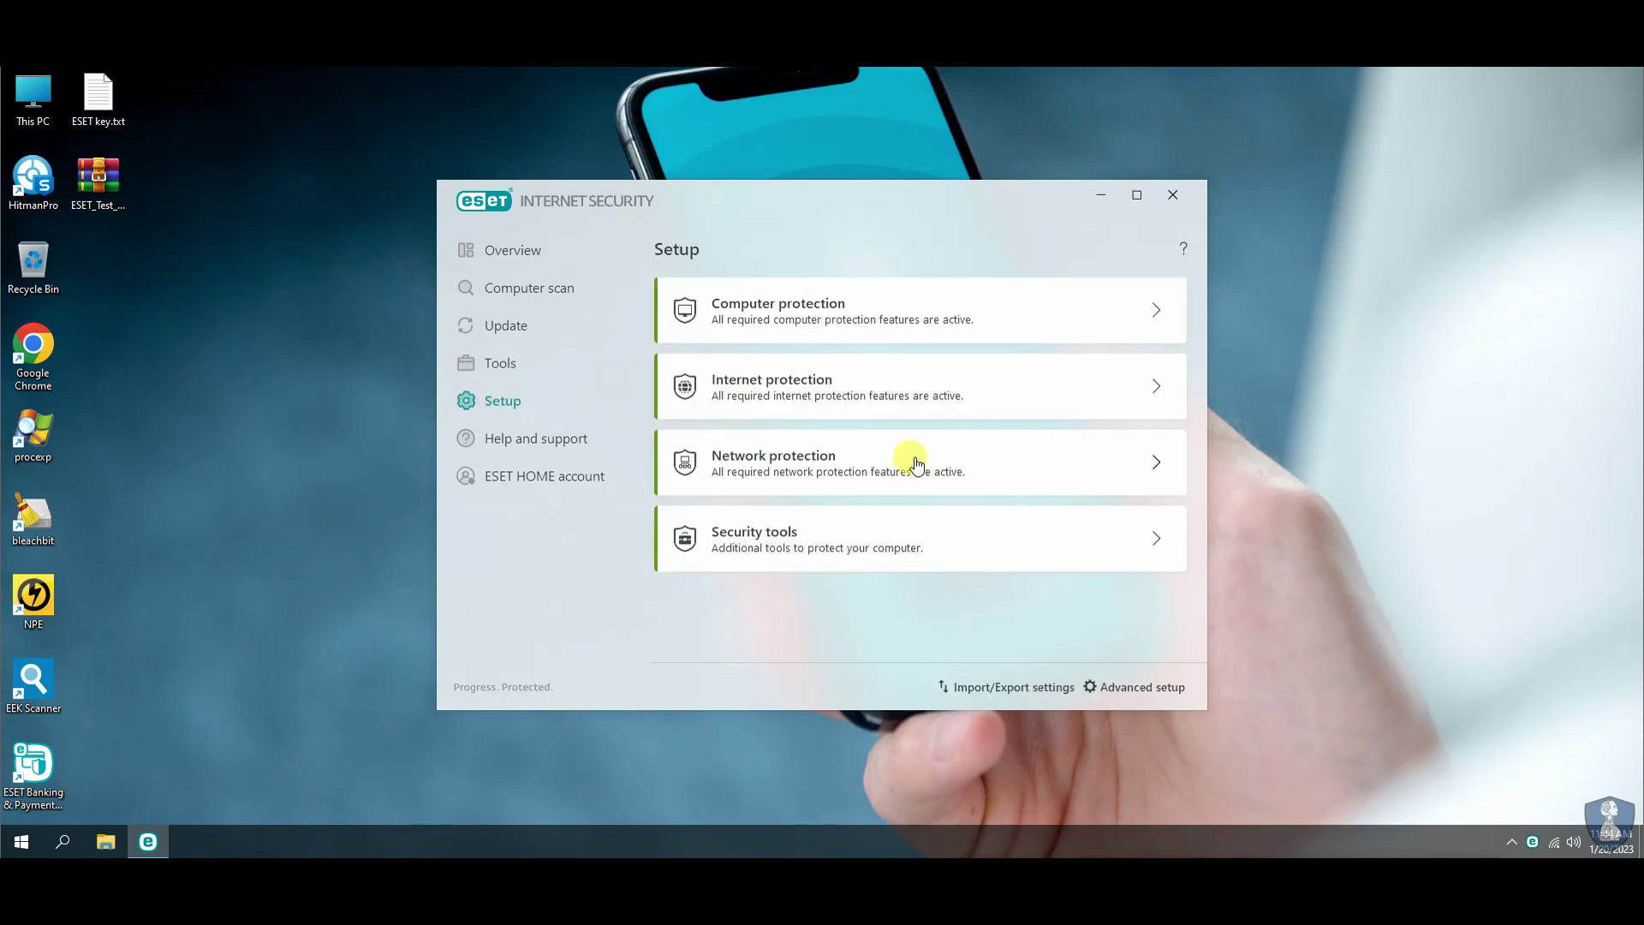
{"action": "left_click", "coordinate": [1124, 316]}
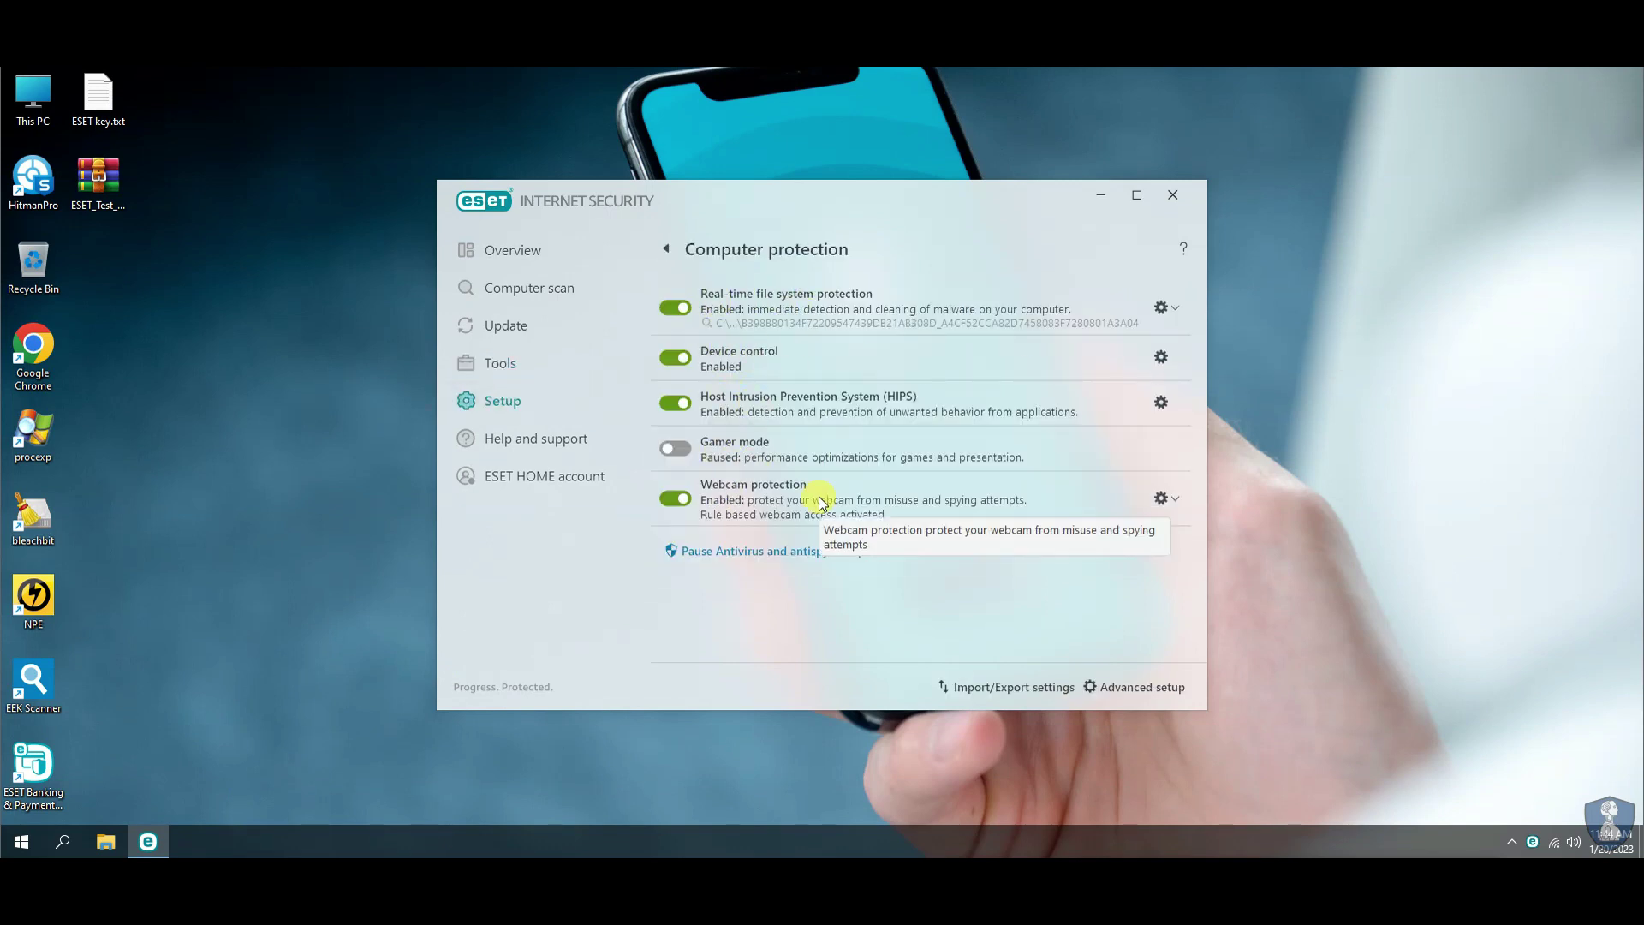
{"action": "left_click", "coordinate": [1162, 328]}
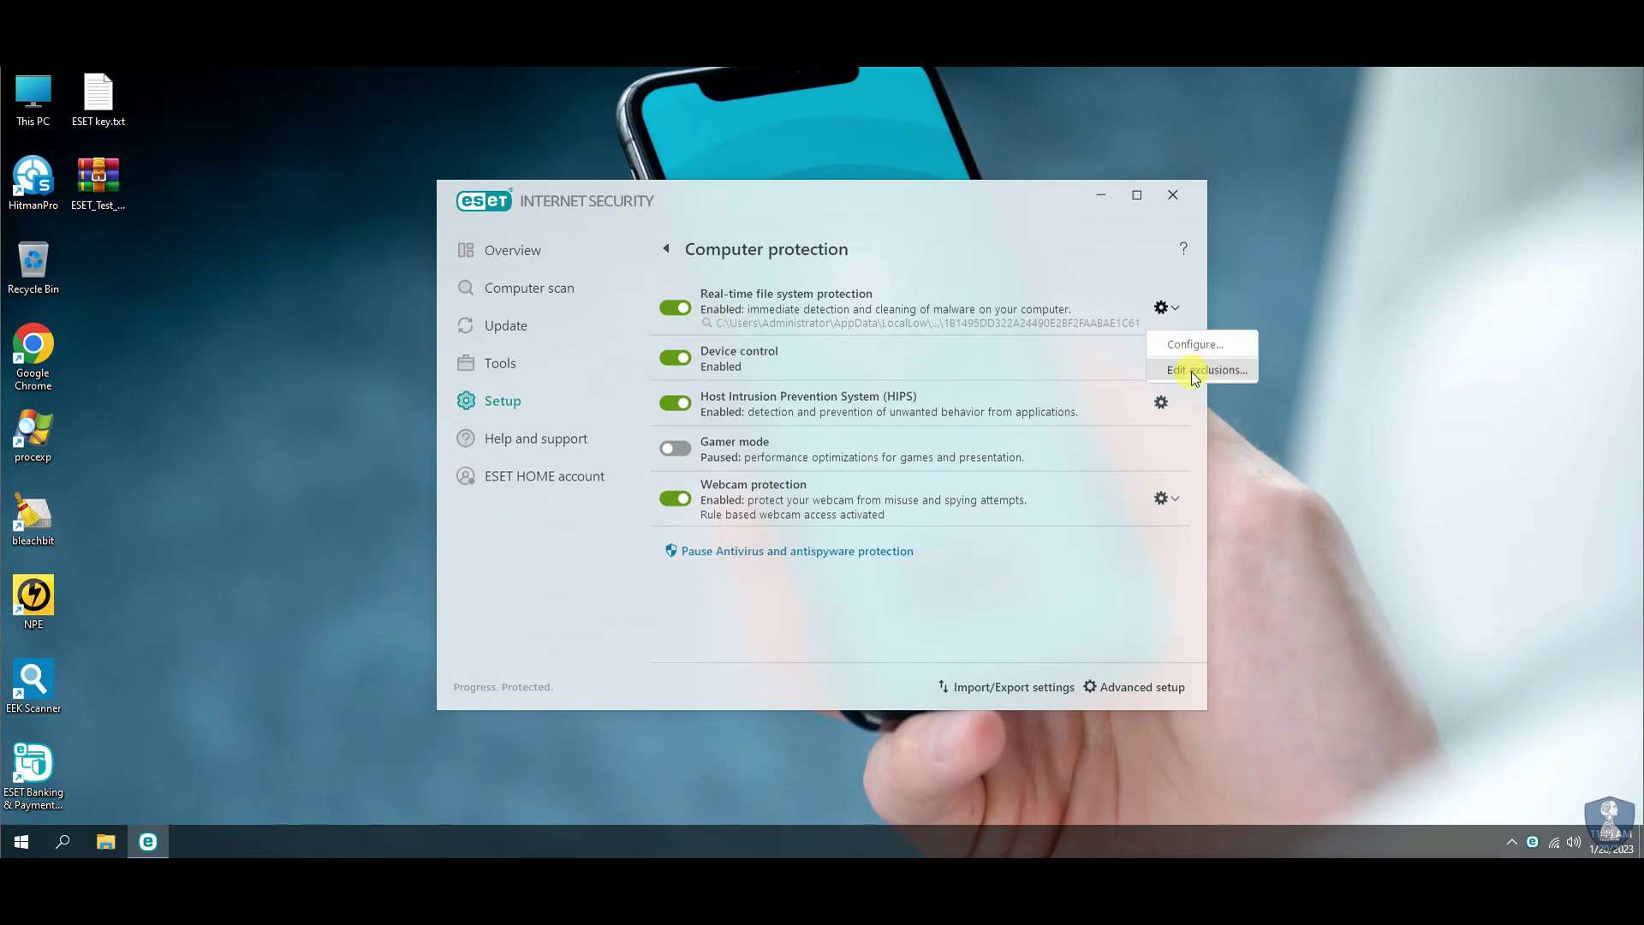
{"action": "left_click", "coordinate": [1190, 372]}
{"action": "left_click", "coordinate": [1121, 632]}
Step: In the detection engine's advanced setup, set Reporting and Protection for potentially unsafe applications to Balanced
{"action": "left_click", "coordinate": [1162, 310]}
{"action": "left_click", "coordinate": [1186, 342]}
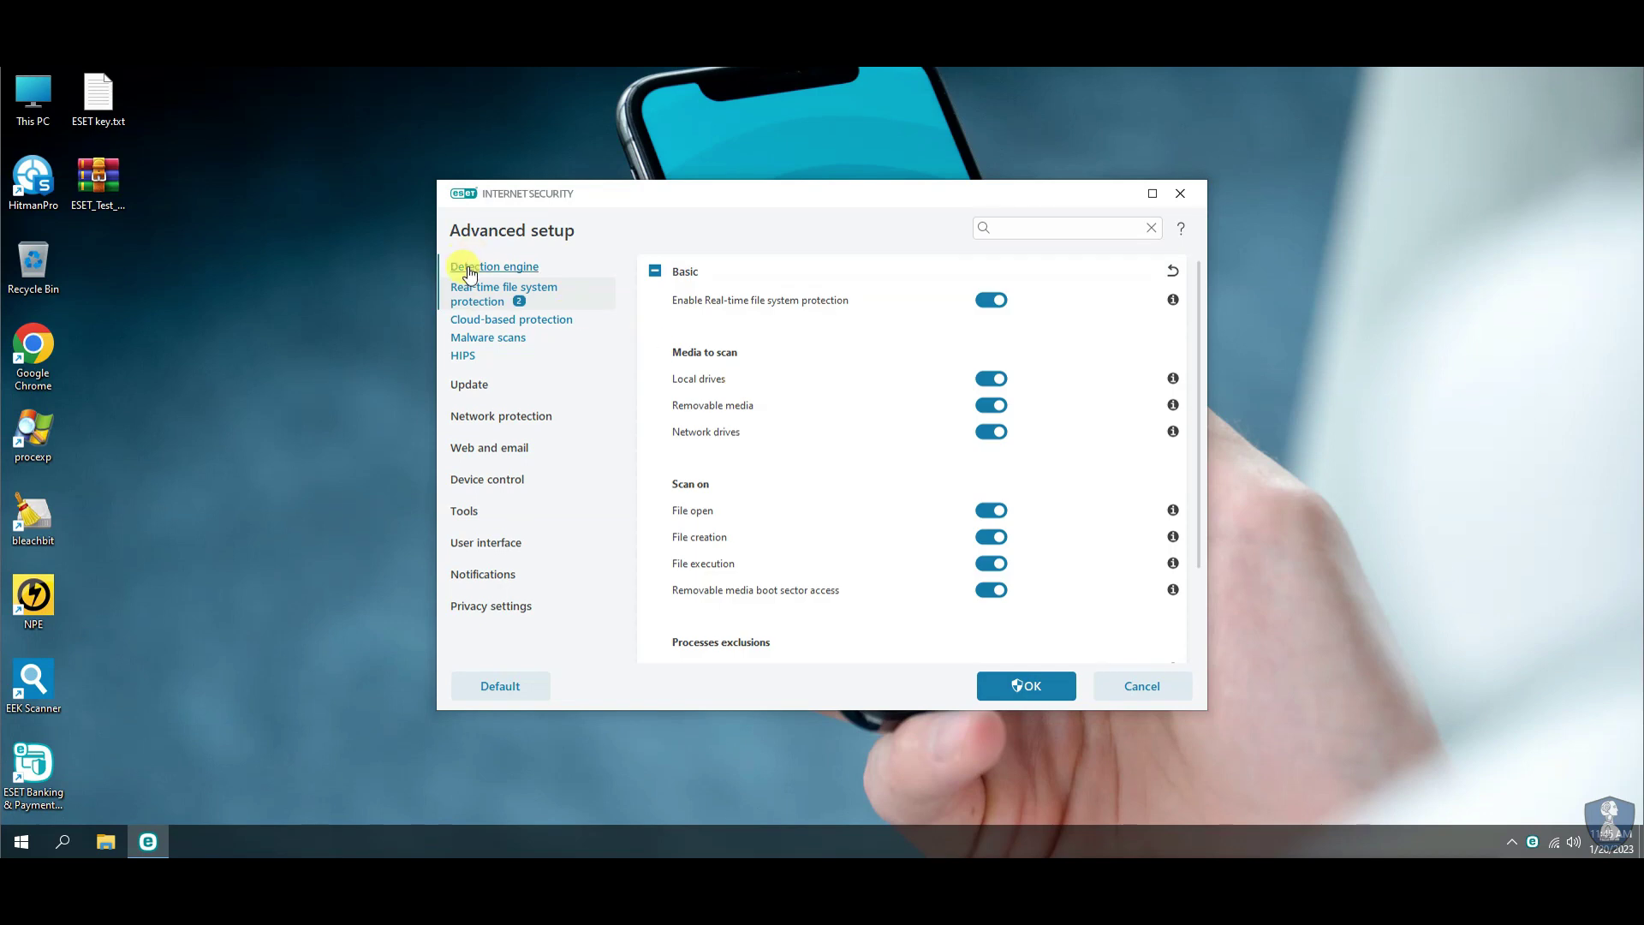
{"action": "left_click", "coordinate": [469, 269]}
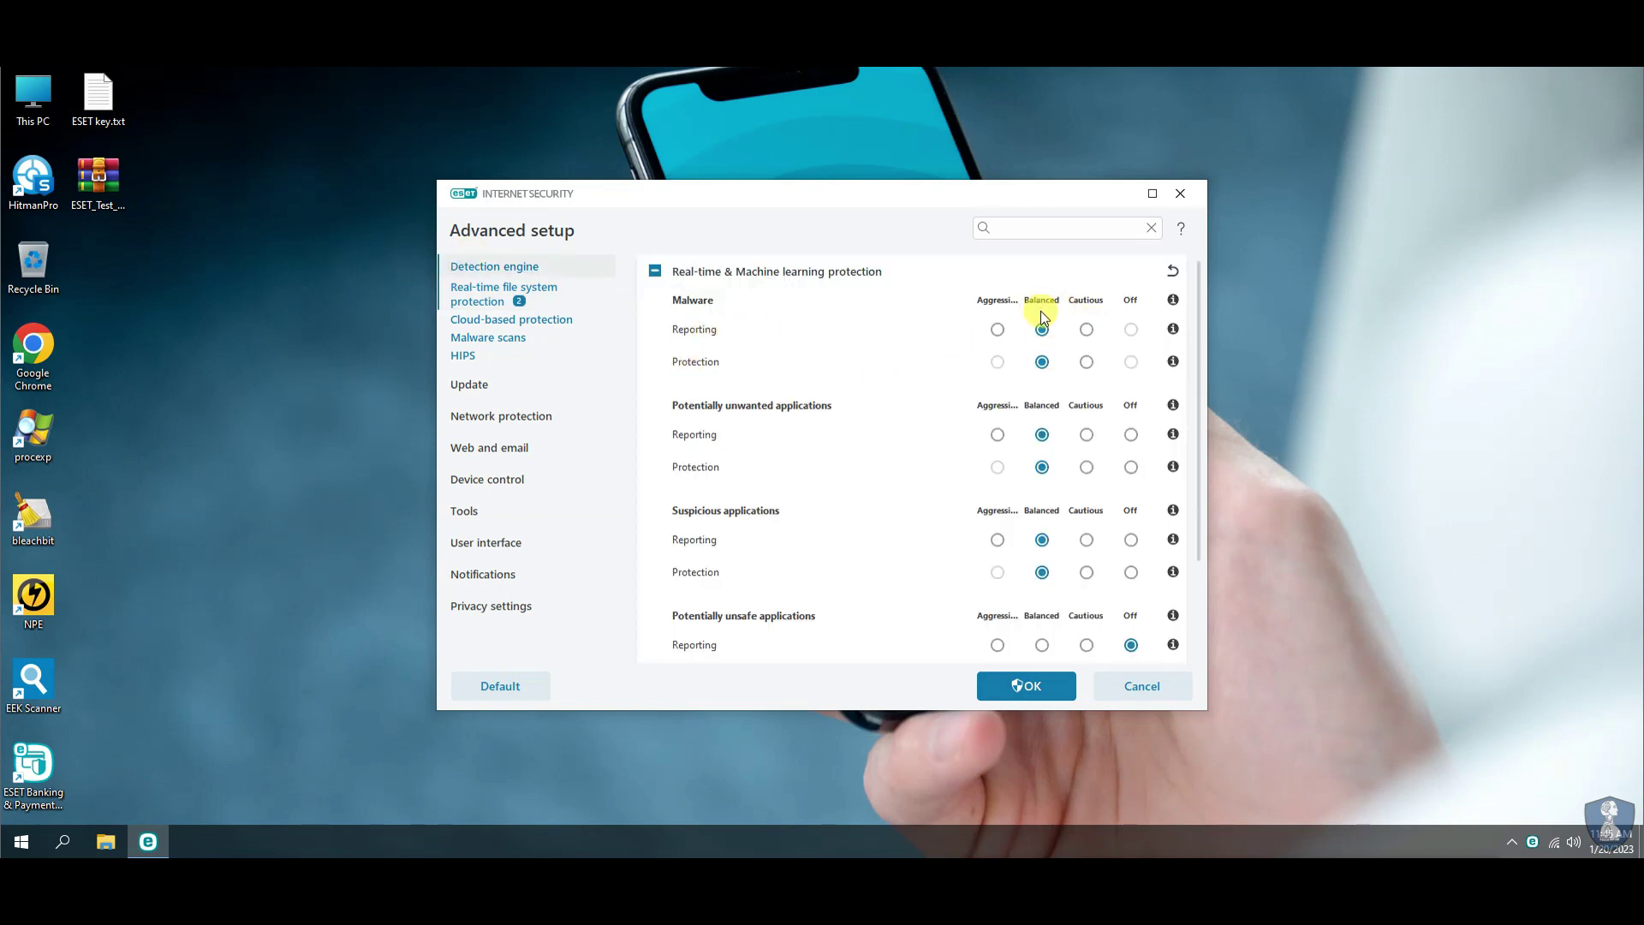
{"action": "scroll", "coordinate": [924, 522], "scroll_direction": "down", "scroll_amount": 2}
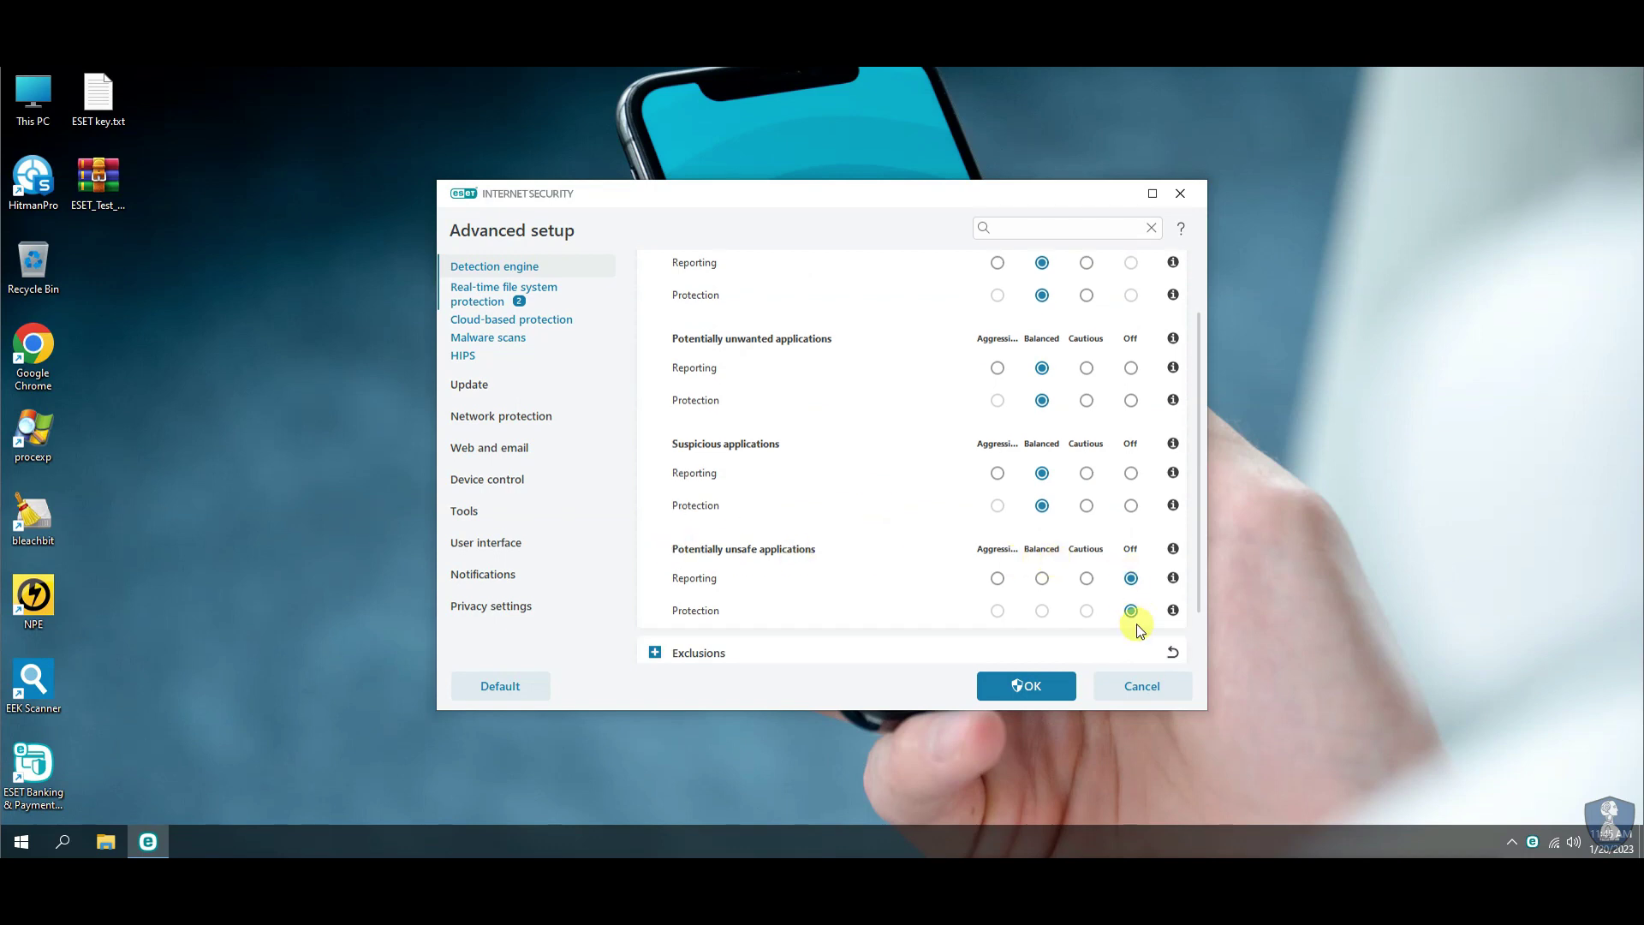
{"action": "left_click", "coordinate": [1042, 578]}
{"action": "left_click", "coordinate": [1042, 611]}
{"action": "scroll", "coordinate": [799, 569], "scroll_direction": "down", "scroll_amount": 1}
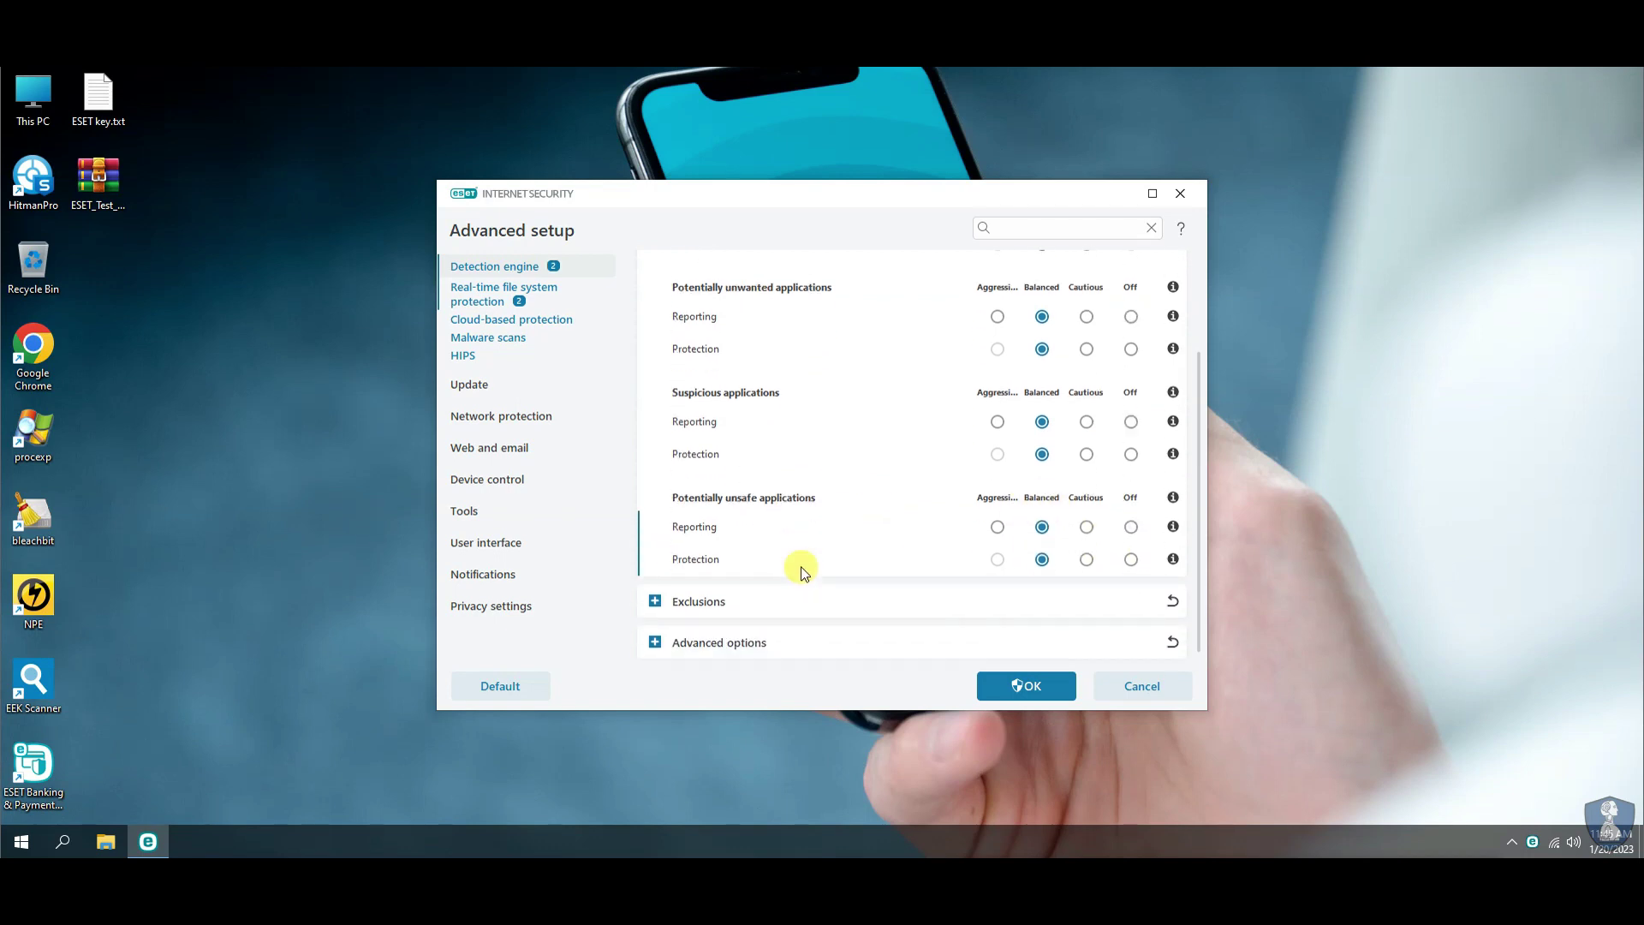
Step: Review the detection engine's exclusions and advanced options, plus the basic settings of Real-time file system protection
{"action": "left_click", "coordinate": [809, 601]}
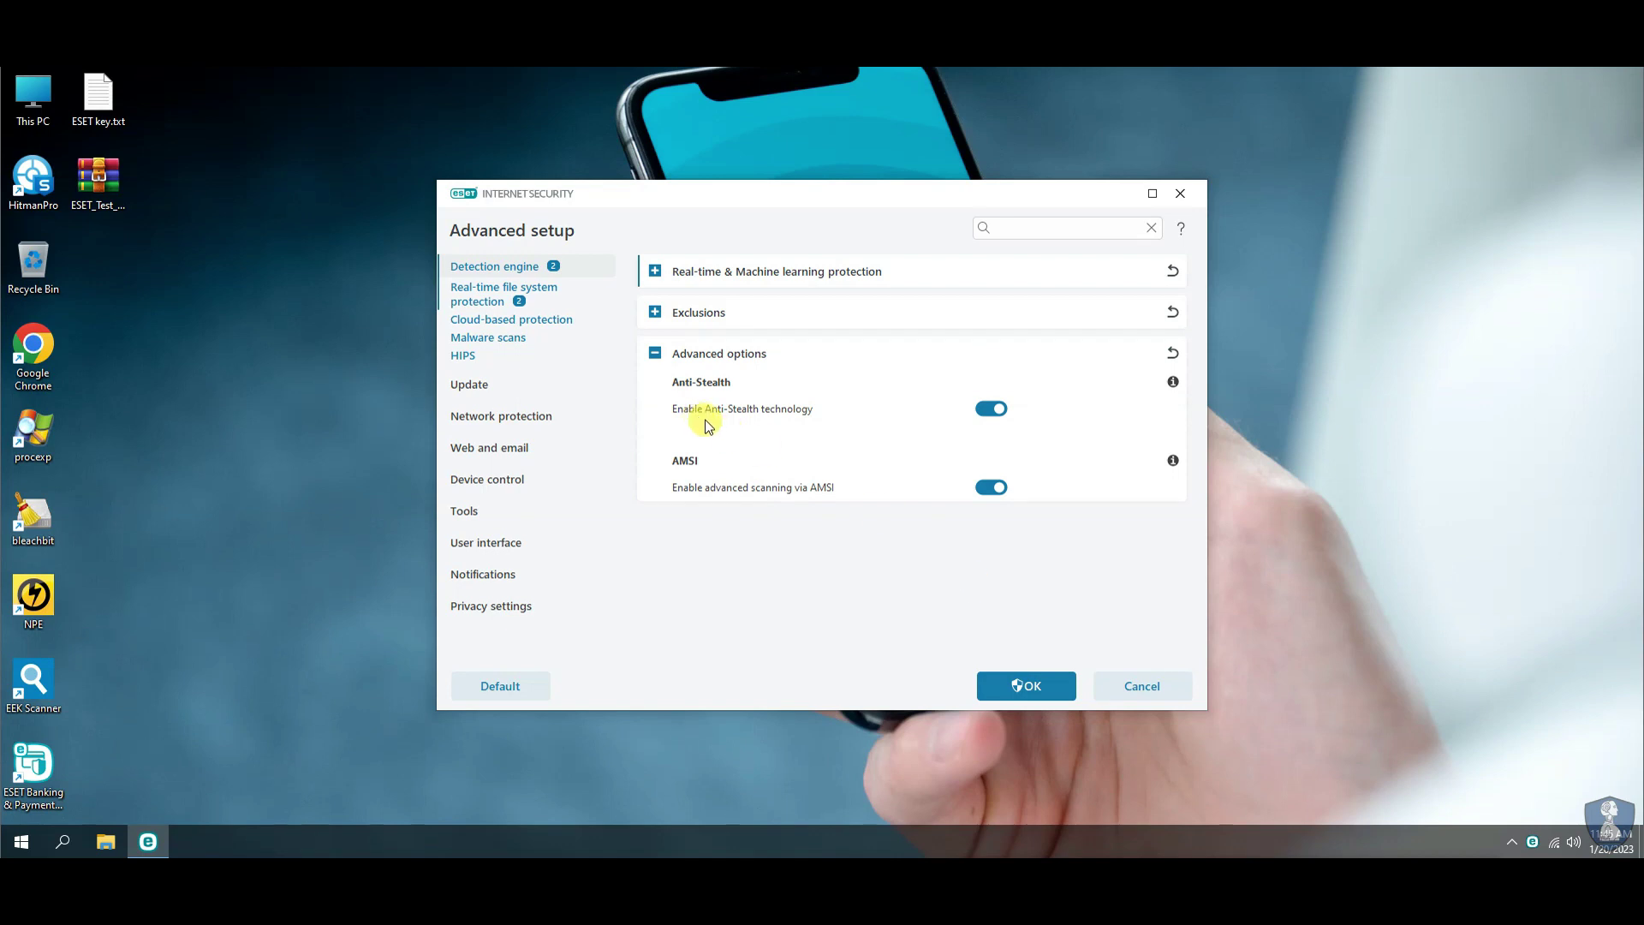
{"action": "left_click", "coordinate": [655, 355]}
{"action": "left_click", "coordinate": [491, 292]}
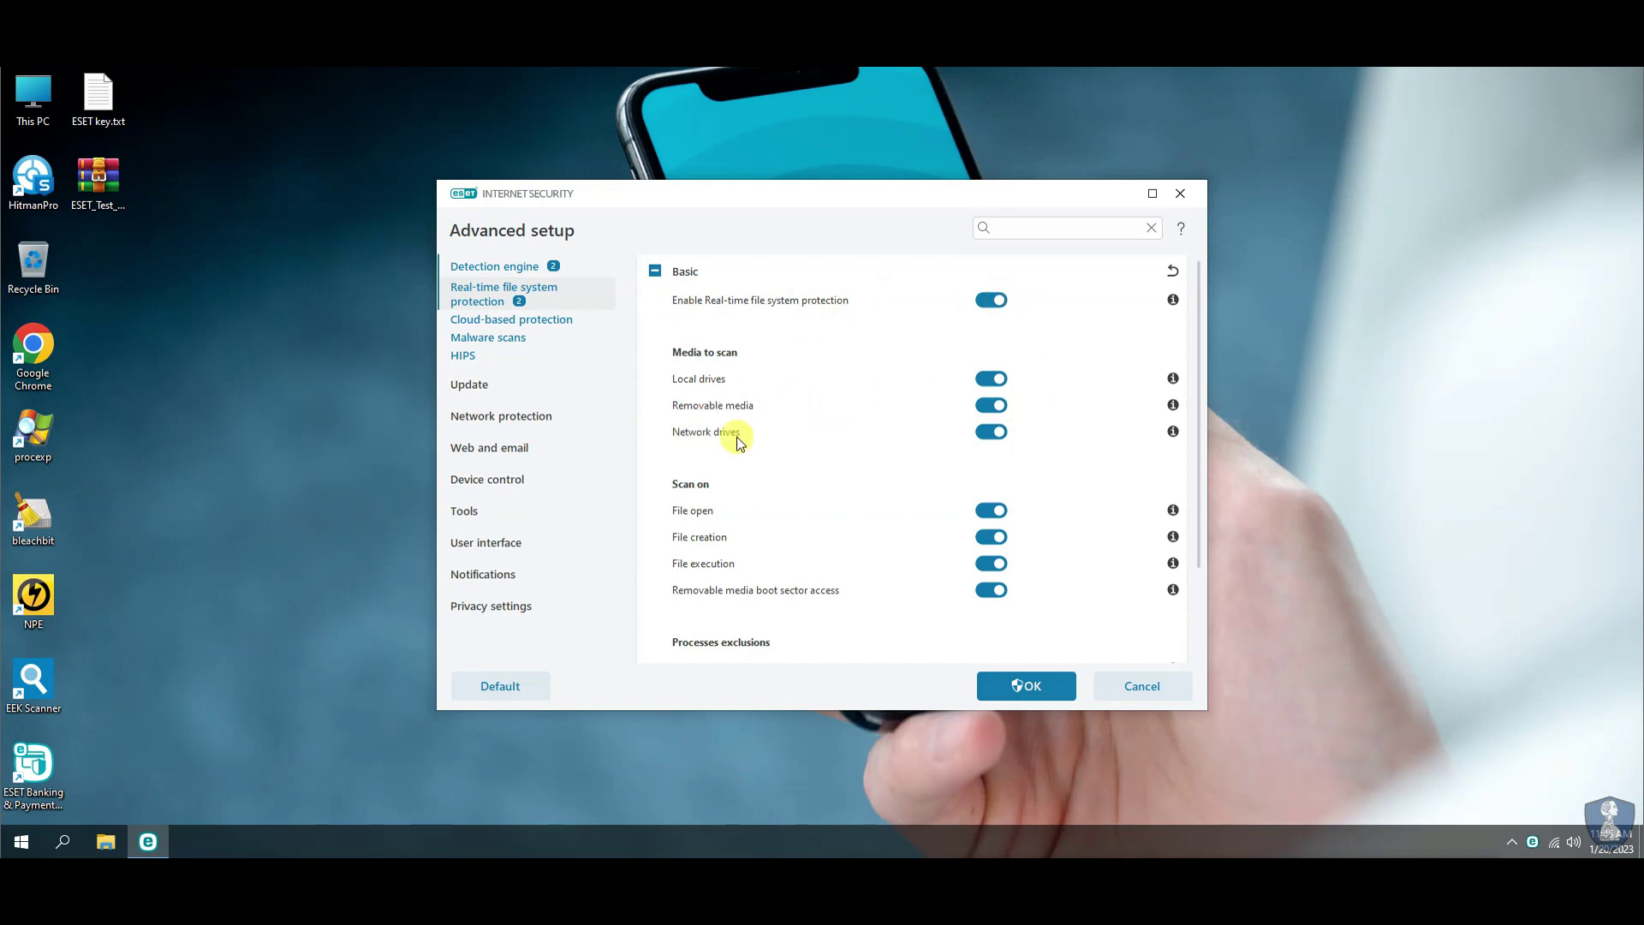
{"action": "scroll", "coordinate": [856, 466], "scroll_direction": "down", "scroll_amount": 1}
{"action": "scroll", "coordinate": [897, 591], "scroll_direction": "down", "scroll_amount": 2}
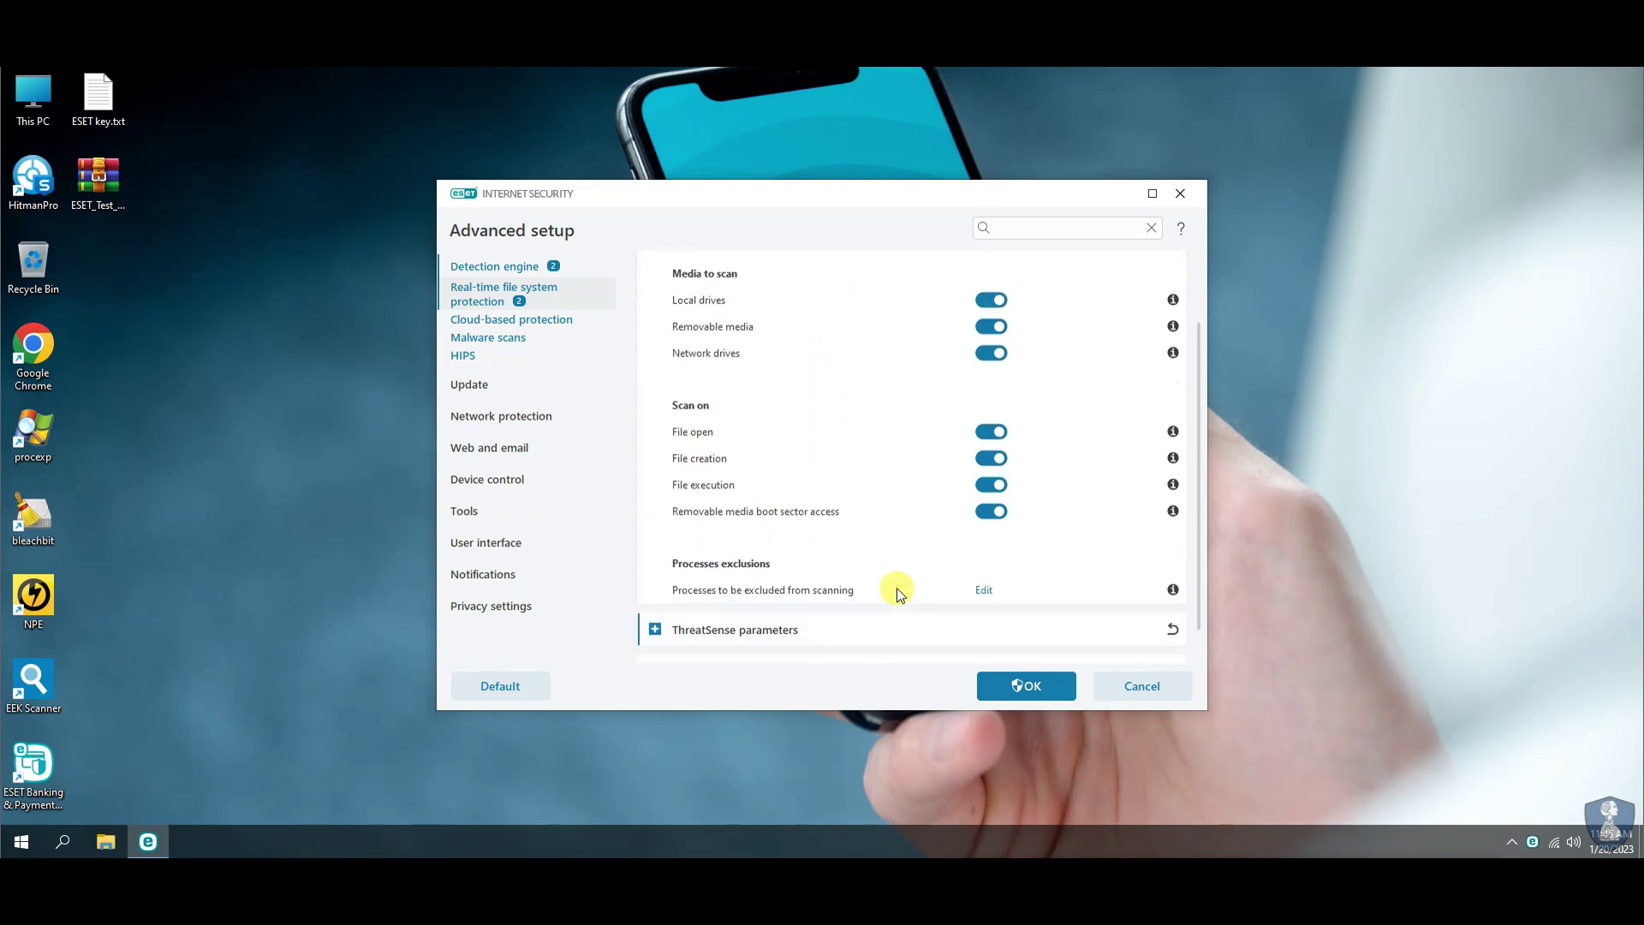
Step: Examine the real-time ThreatSense parameters, including cleaning level and limits, and the additional ThreatSense parameters
{"action": "left_click", "coordinate": [835, 630]}
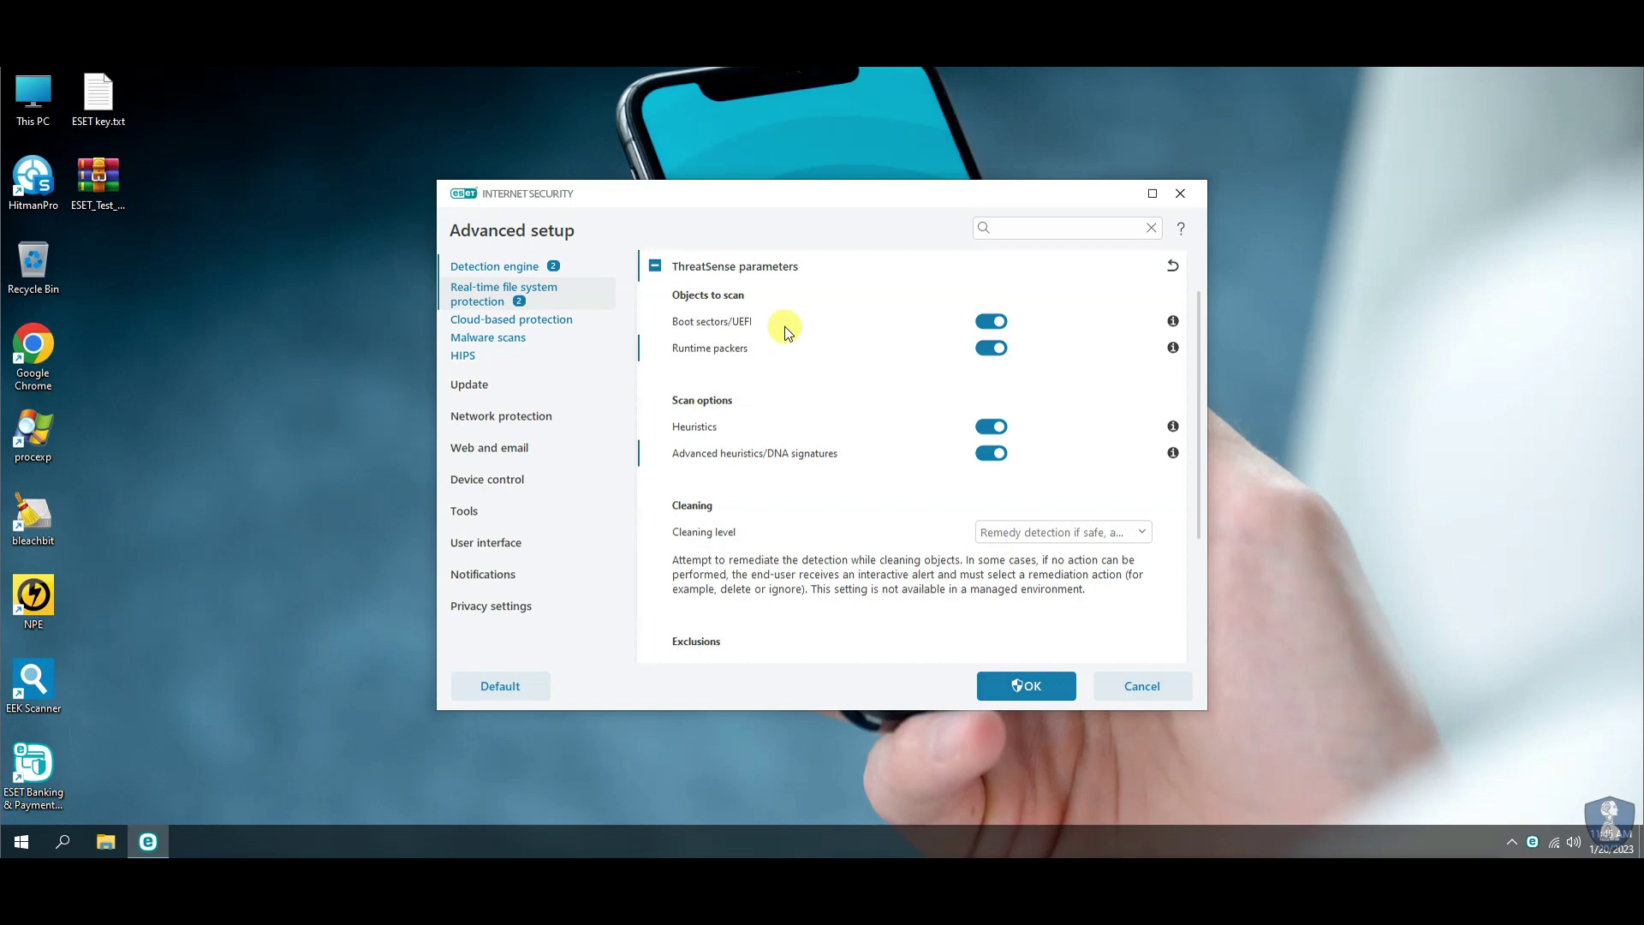
{"action": "left_click", "coordinate": [1142, 534]}
{"action": "left_click", "coordinate": [1144, 537]}
{"action": "scroll", "coordinate": [763, 532], "scroll_direction": "down", "scroll_amount": 5}
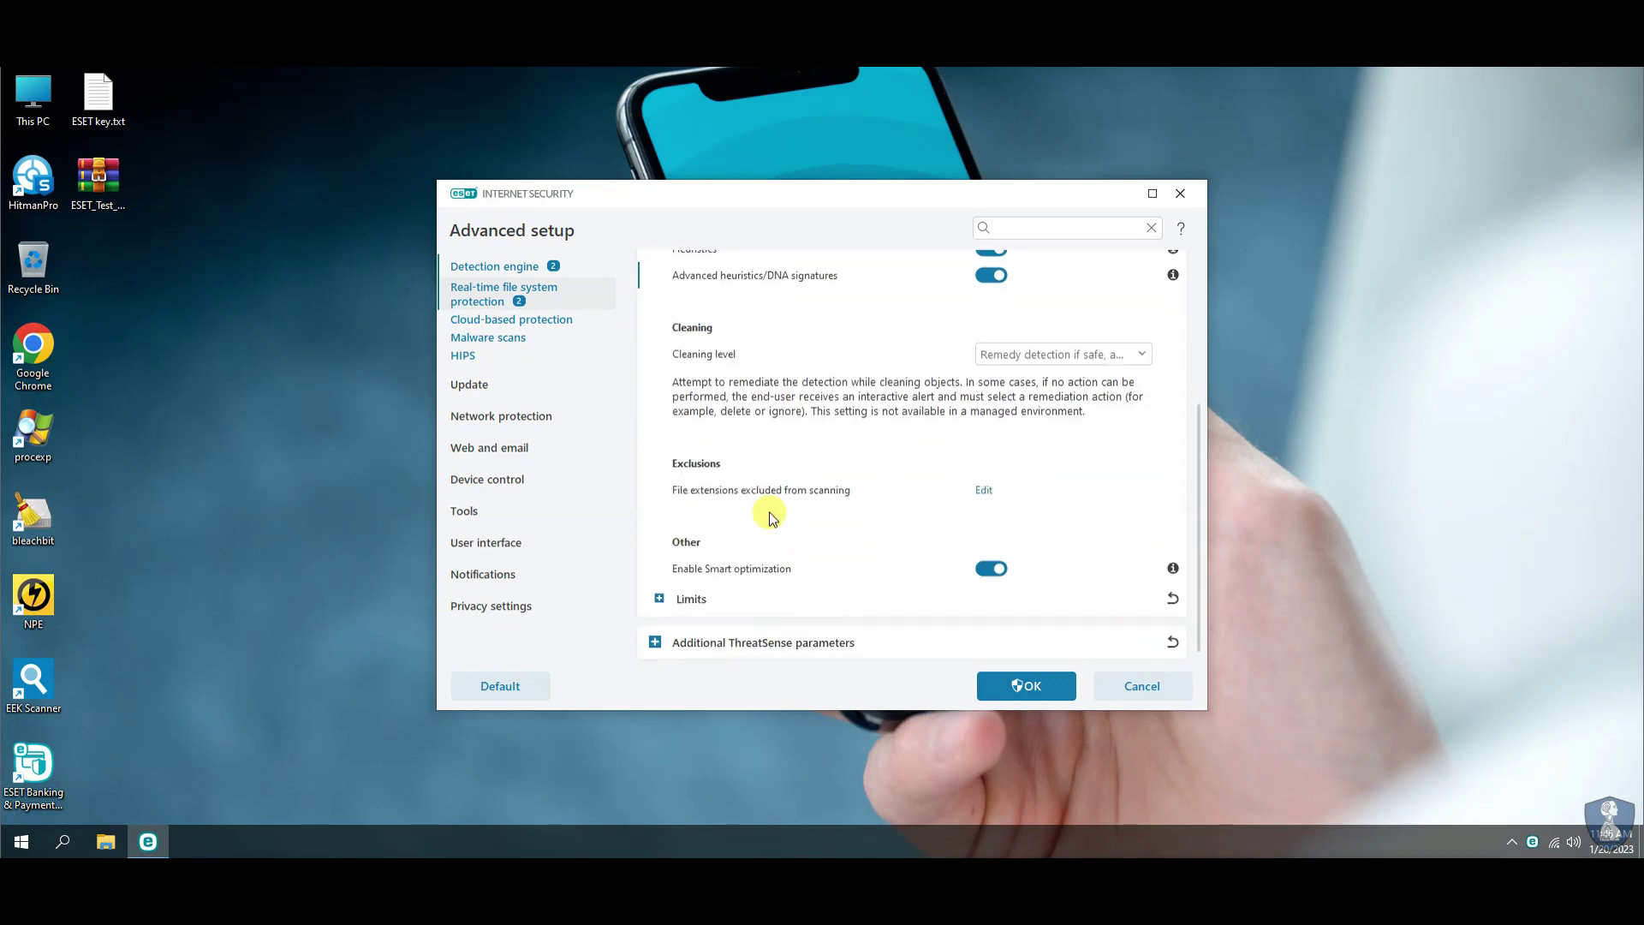
{"action": "left_click", "coordinate": [657, 599]}
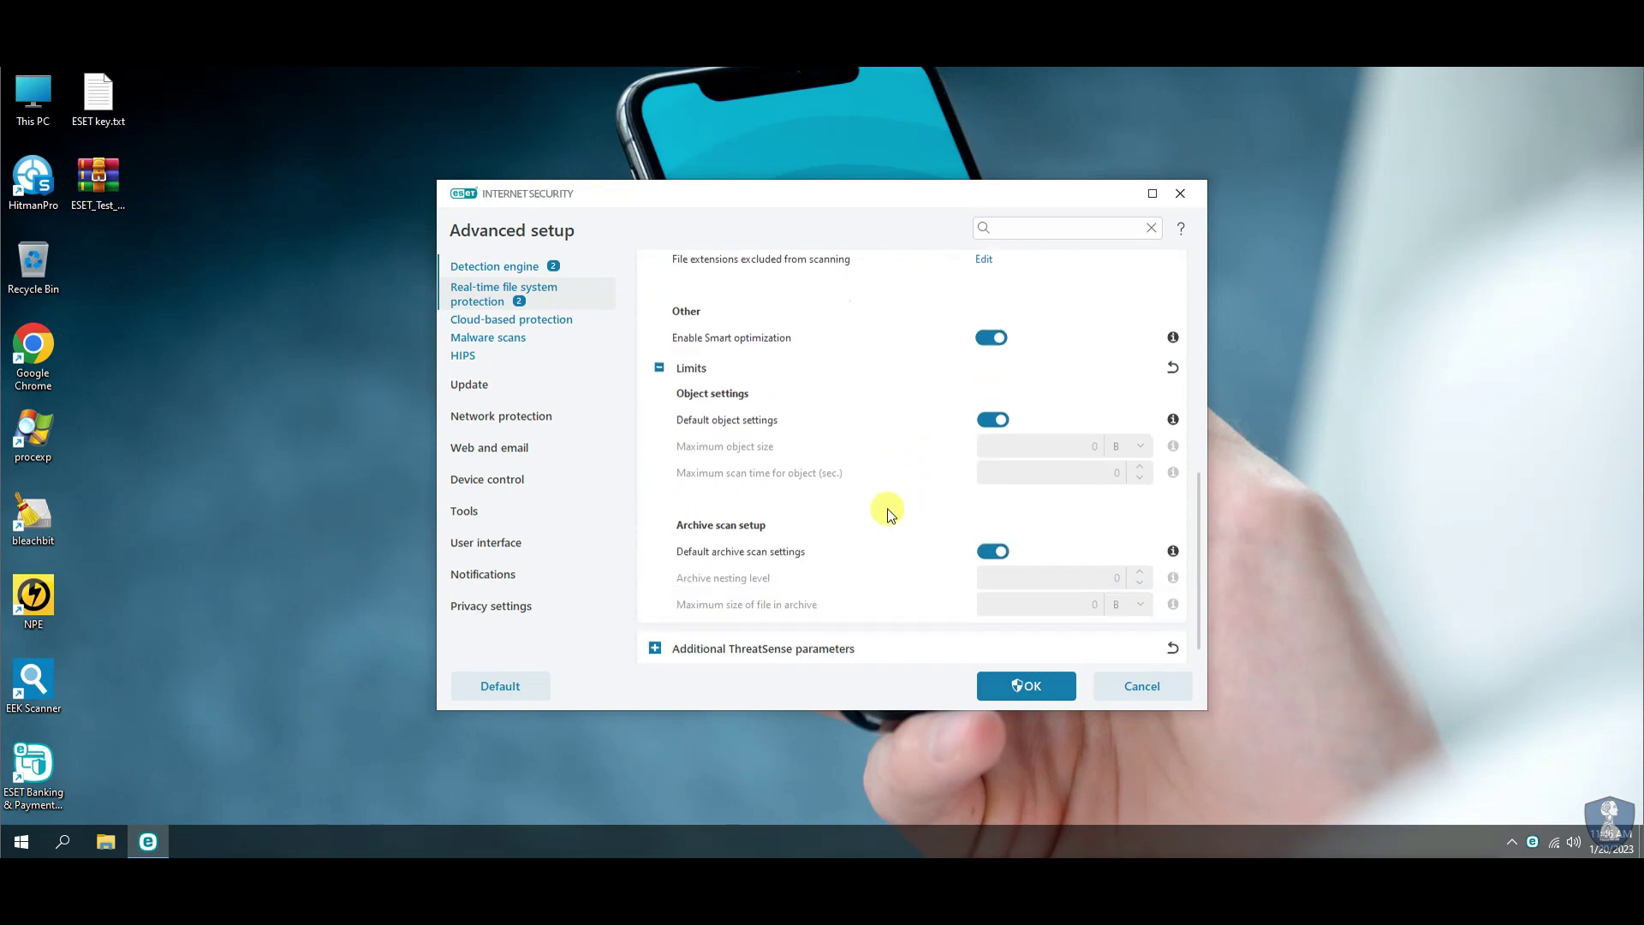
{"action": "left_click", "coordinate": [656, 643]}
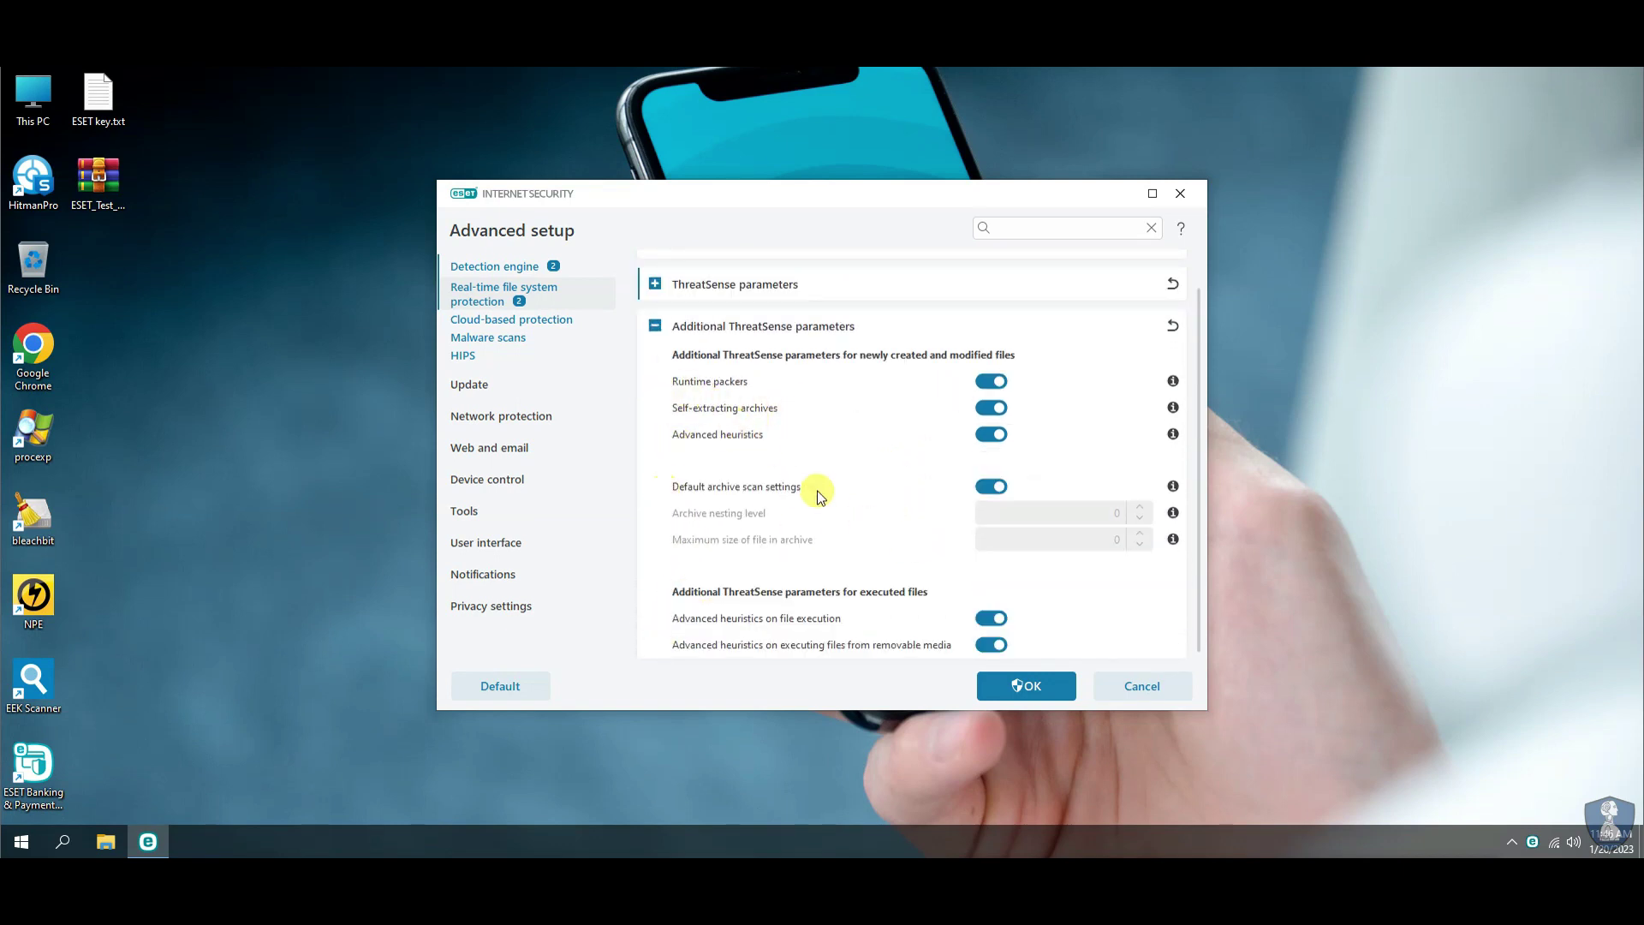
{"action": "left_click", "coordinate": [652, 333]}
Step: Review the Cloud-based protection settings, including the options for submission of samples
{"action": "left_click", "coordinate": [466, 321]}
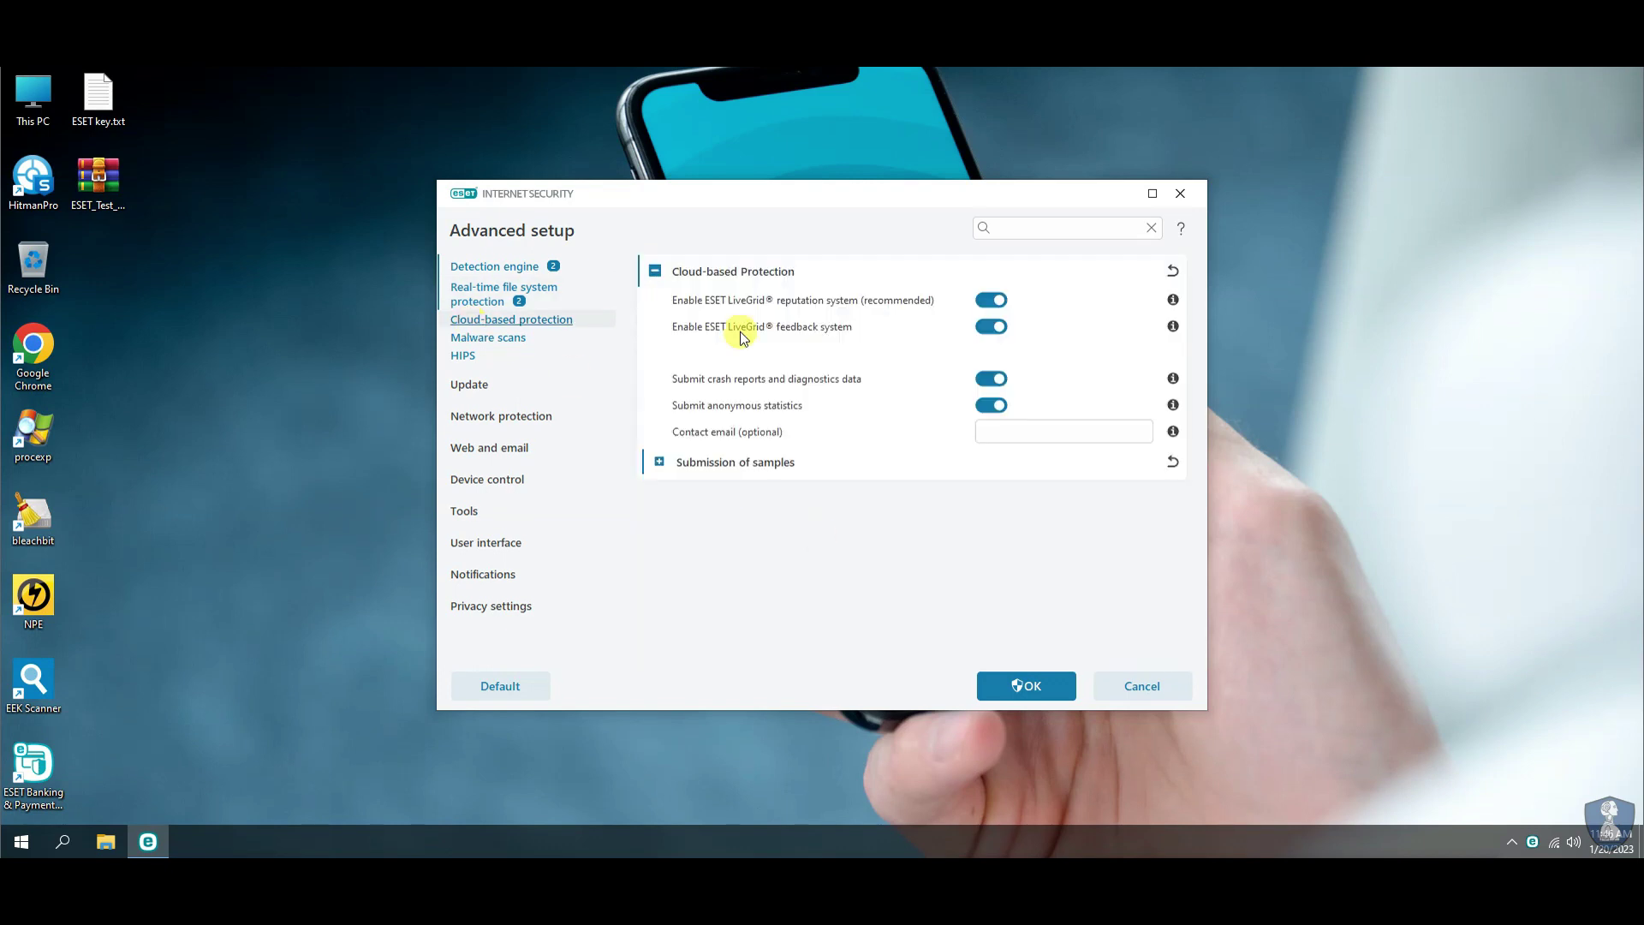
{"action": "left_click", "coordinate": [658, 463]}
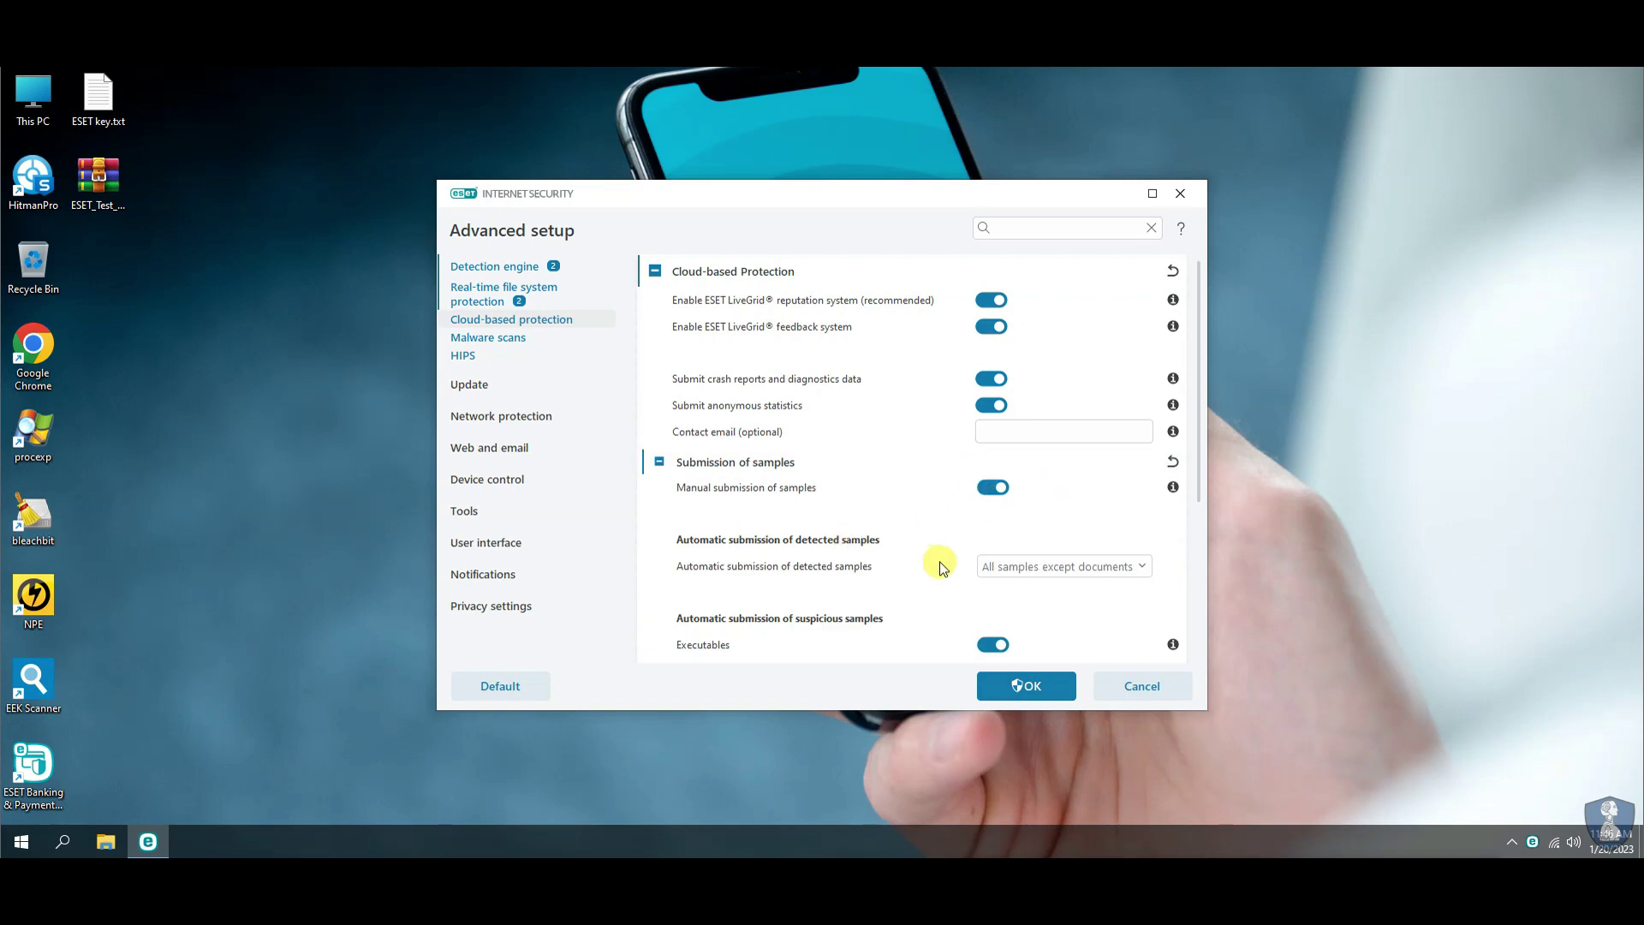
{"action": "scroll", "coordinate": [942, 557], "scroll_direction": "down", "scroll_amount": 3}
{"action": "scroll", "coordinate": [921, 496], "scroll_direction": "down", "scroll_amount": 1}
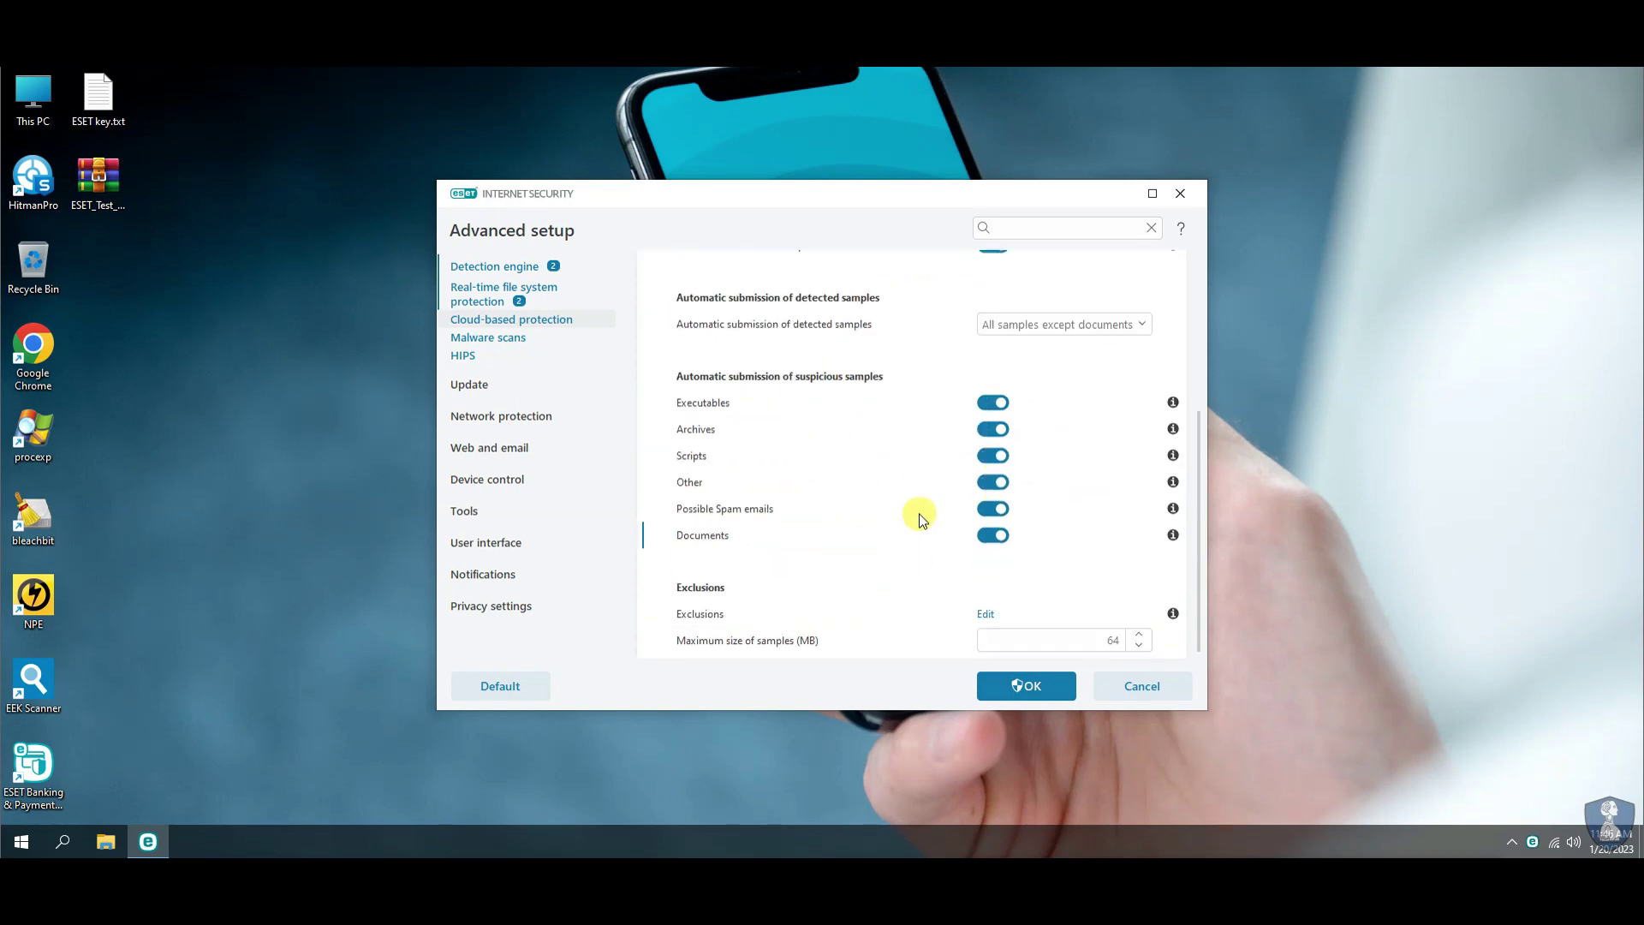
Step: Examine the on-demand scan settings under Malware scans, including machine learning protection, ThreatSense parameters and limits
{"action": "left_click", "coordinate": [497, 339]}
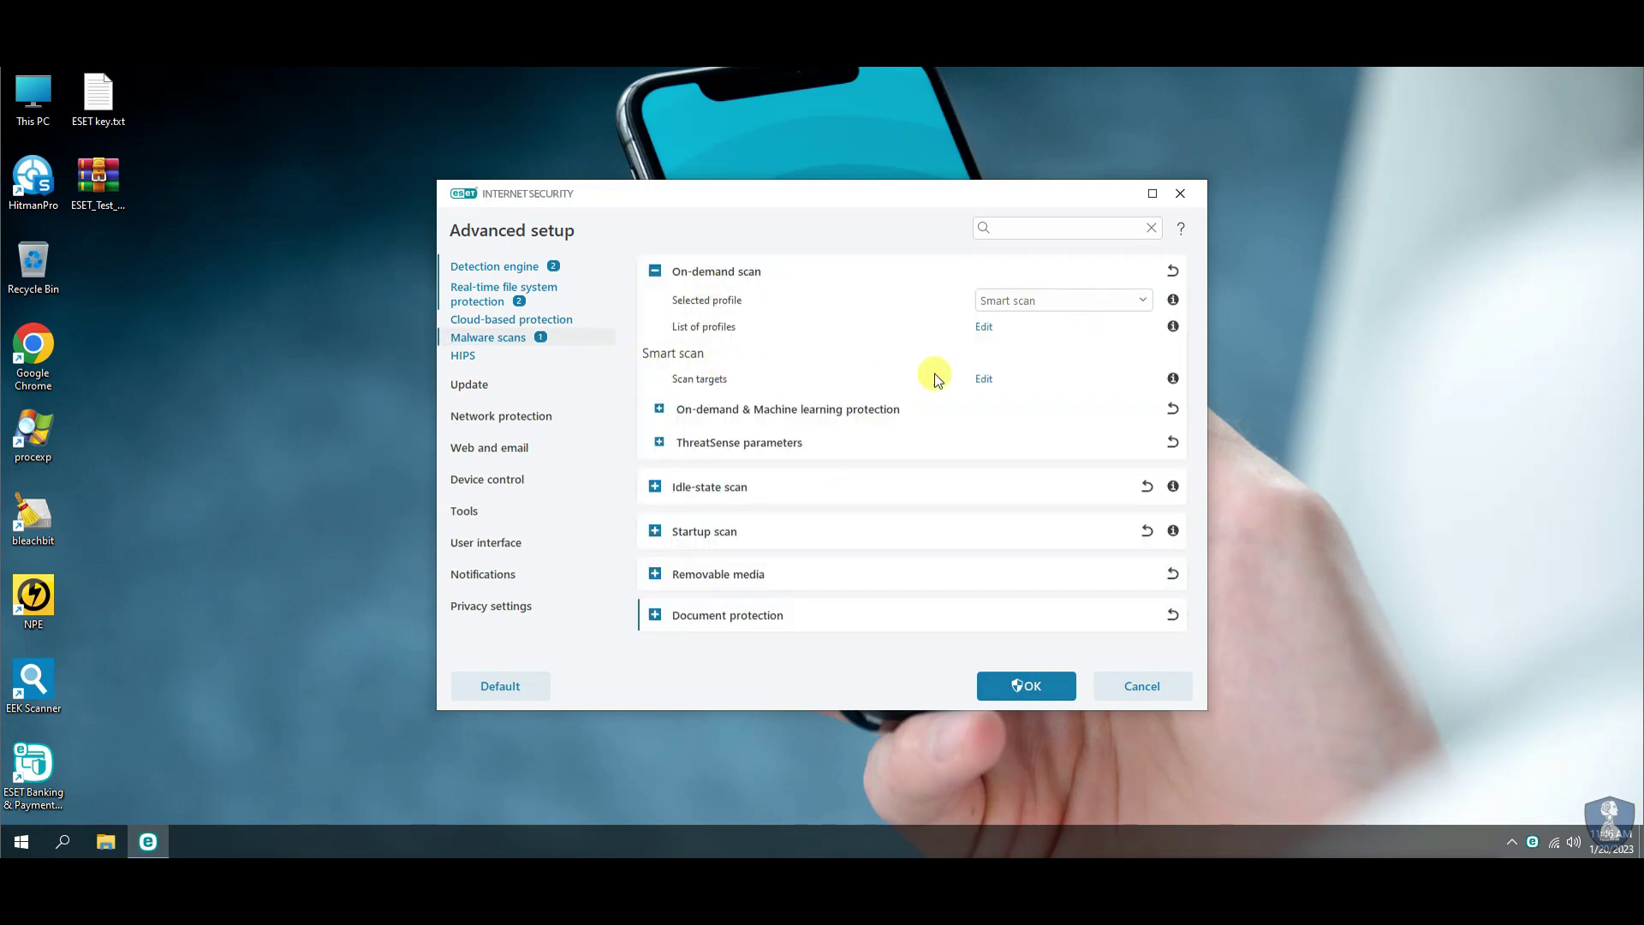
{"action": "left_click", "coordinate": [657, 411]}
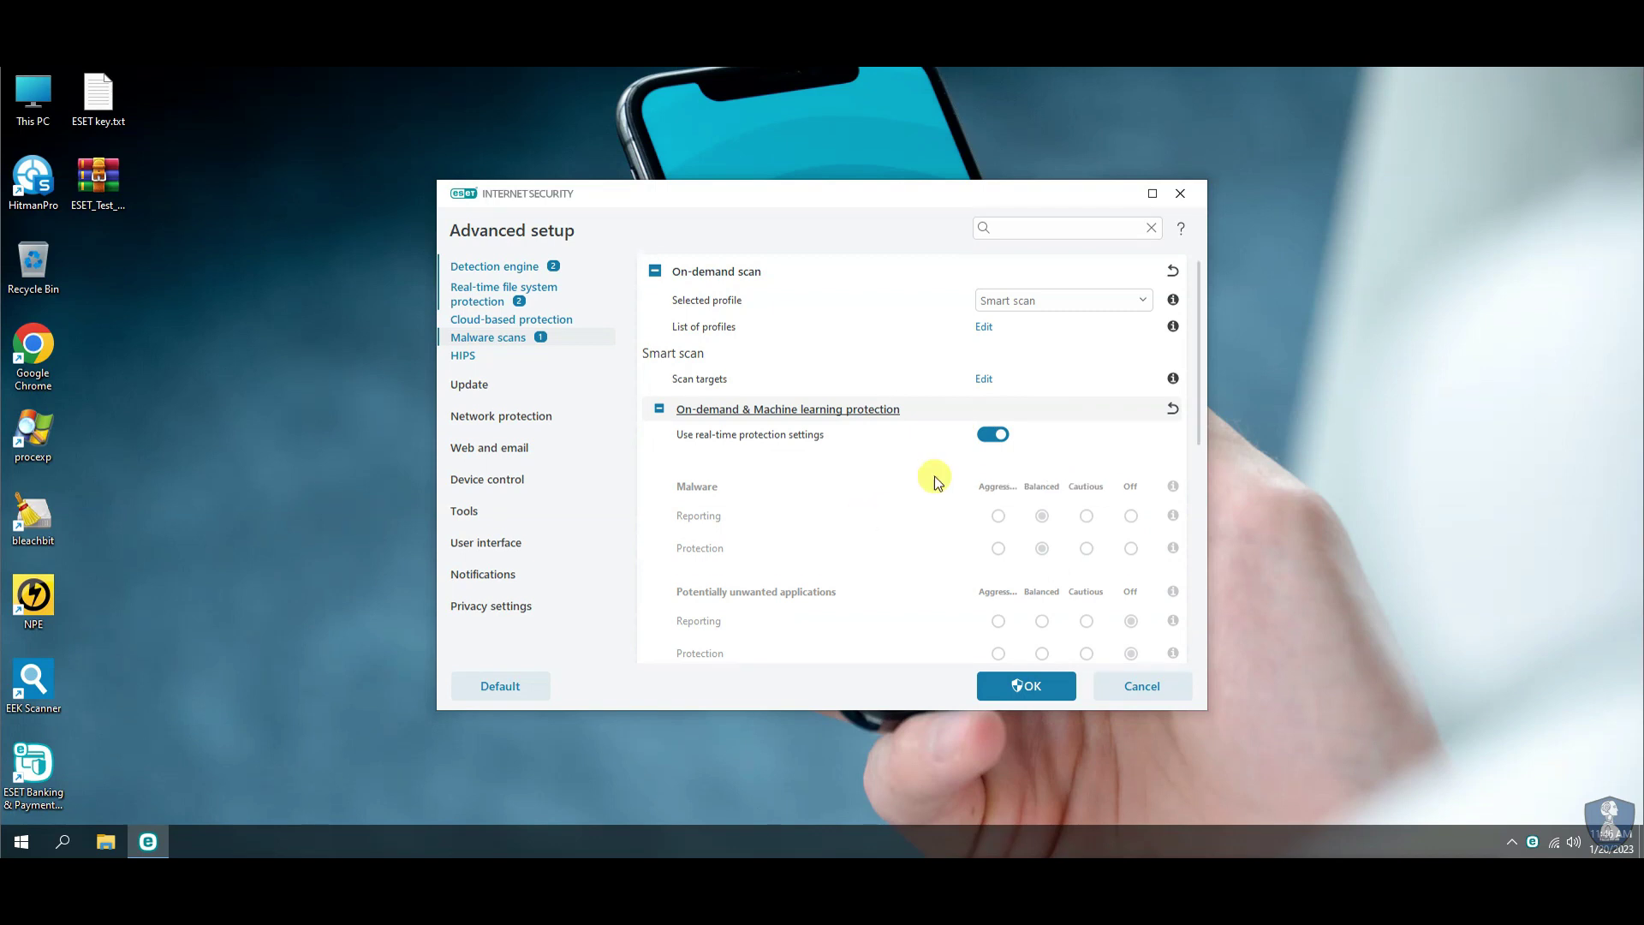
{"action": "scroll", "coordinate": [934, 475], "scroll_direction": "down", "scroll_amount": 4}
{"action": "left_click", "coordinate": [894, 537]}
{"action": "scroll", "coordinate": [894, 533], "scroll_direction": "down", "scroll_amount": 8}
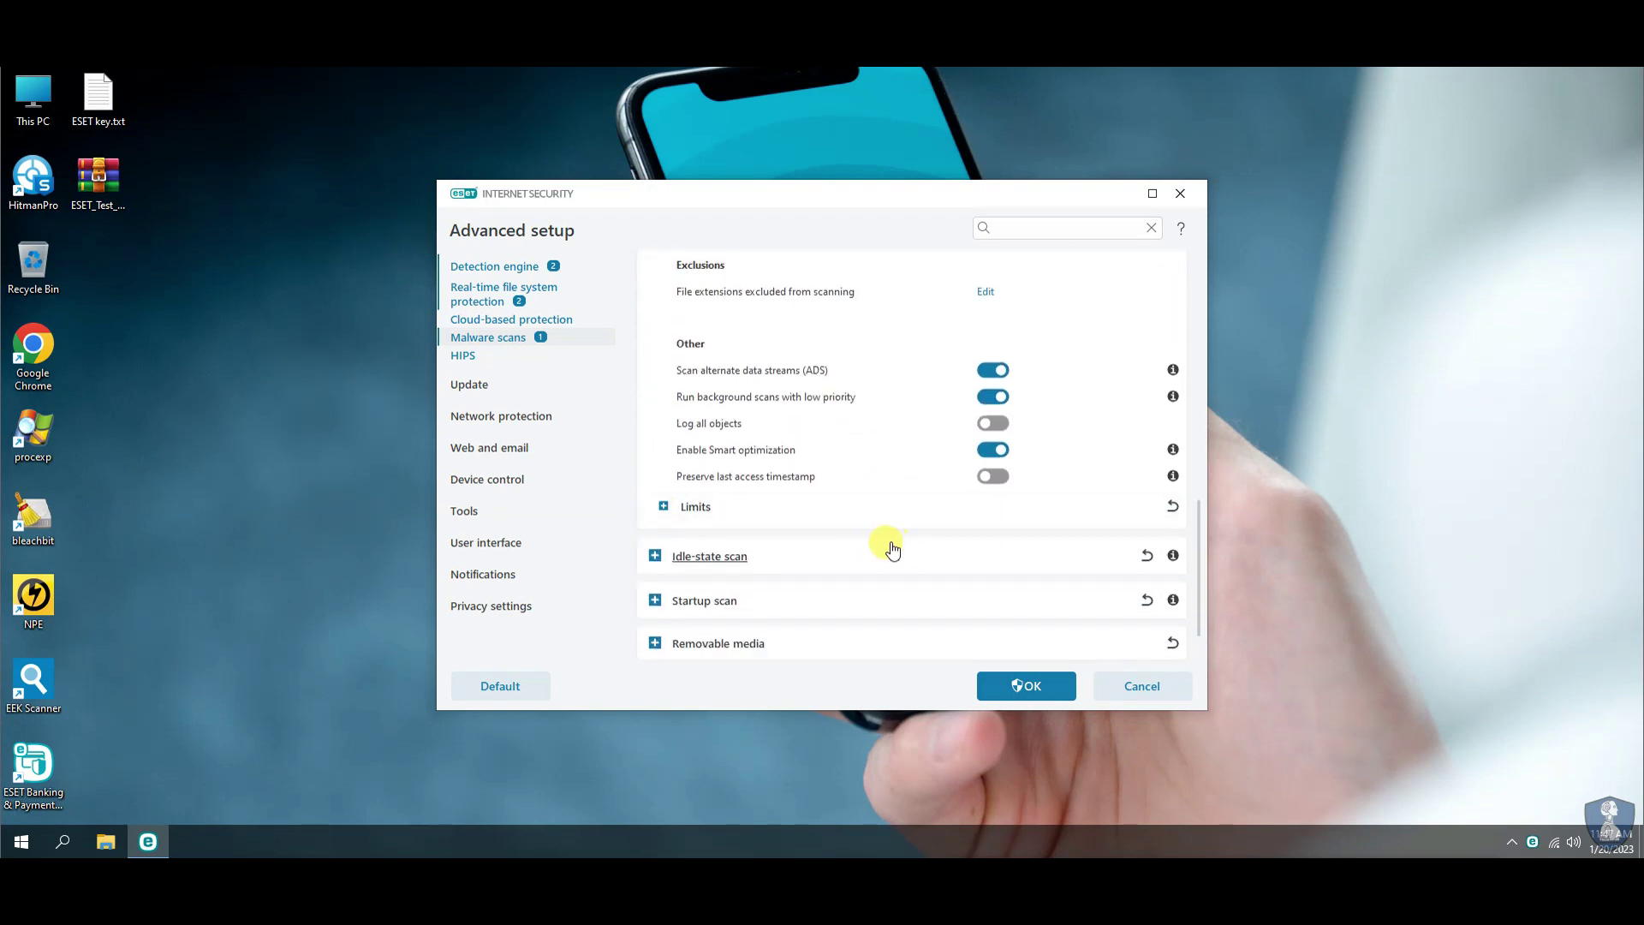
{"action": "left_click", "coordinate": [862, 517]}
{"action": "scroll", "coordinate": [864, 518], "scroll_direction": "down", "scroll_amount": 3}
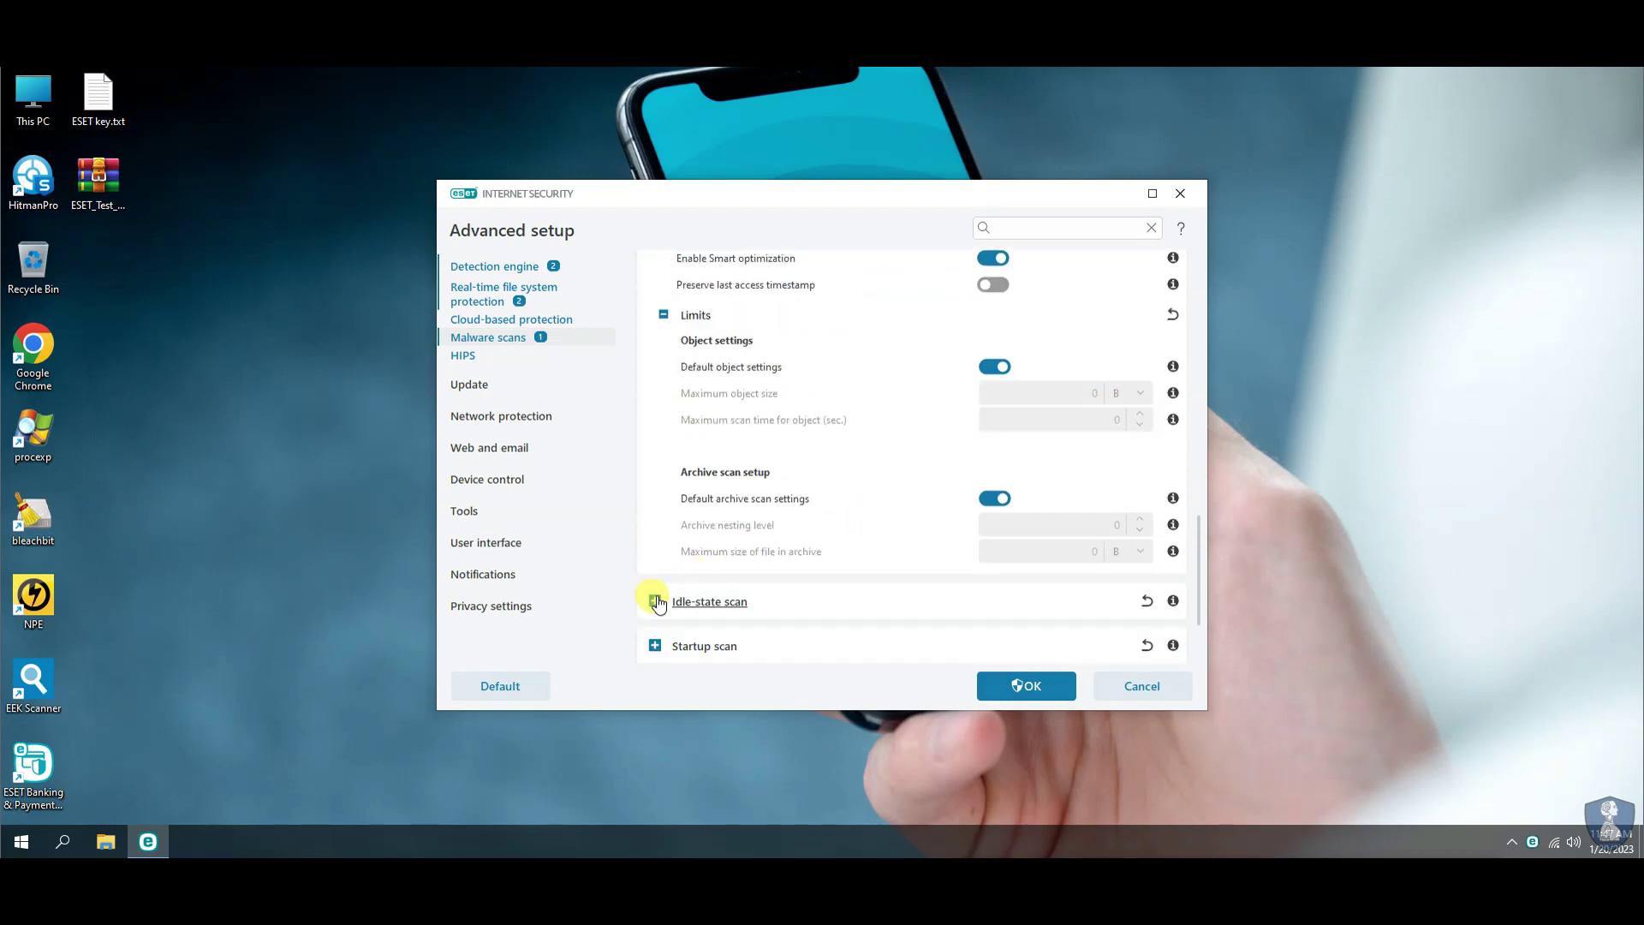
Step: Review the idle-state scan settings, including its idle-state detection triggers and ThreatSense parameters
{"action": "left_click", "coordinate": [656, 601]}
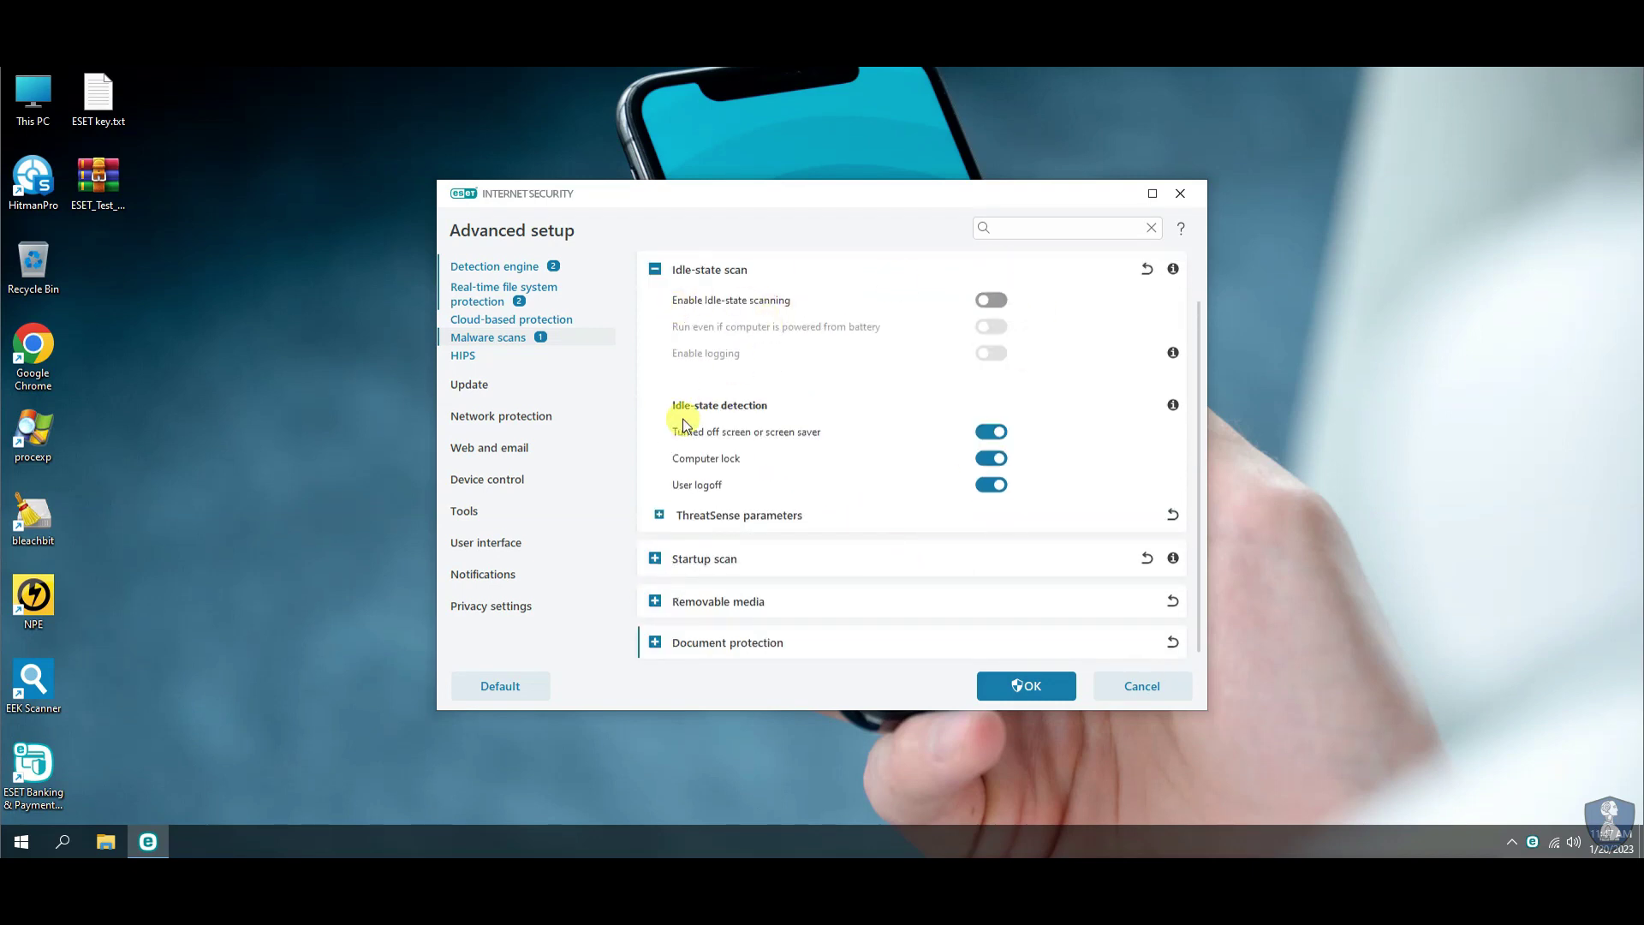
{"action": "left_click", "coordinate": [882, 531]}
{"action": "scroll", "coordinate": [885, 532], "scroll_direction": "down", "scroll_amount": 6}
{"action": "scroll", "coordinate": [886, 533], "scroll_direction": "down", "scroll_amount": 4}
{"action": "scroll", "coordinate": [886, 532], "scroll_direction": "up", "scroll_amount": 6}
{"action": "scroll", "coordinate": [886, 532], "scroll_direction": "down", "scroll_amount": 2}
{"action": "scroll", "coordinate": [887, 533], "scroll_direction": "up", "scroll_amount": 5}
{"action": "scroll", "coordinate": [885, 529], "scroll_direction": "down", "scroll_amount": 5}
{"action": "left_click_drag", "start_coordinate": [1196, 488], "coordinate": [1201, 640]}
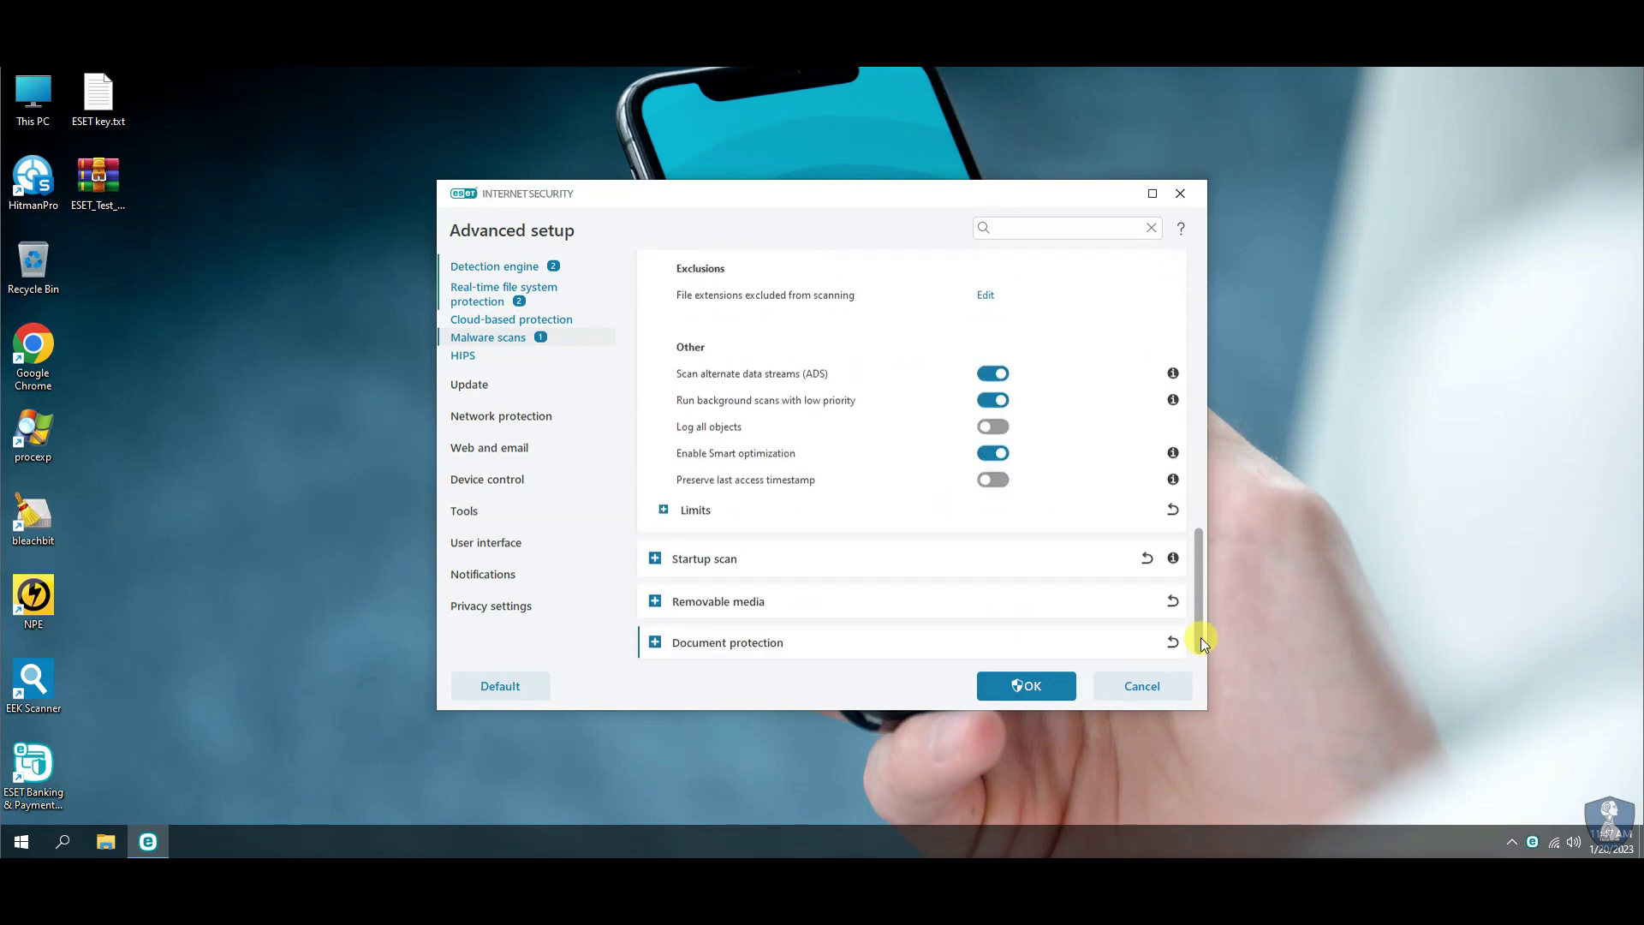
Step: Check the ThreatSense parameters of the startup scan
{"action": "left_click", "coordinate": [655, 558]}
{"action": "left_click", "coordinate": [660, 394]}
{"action": "scroll", "coordinate": [1068, 570], "scroll_direction": "down", "scroll_amount": 8}
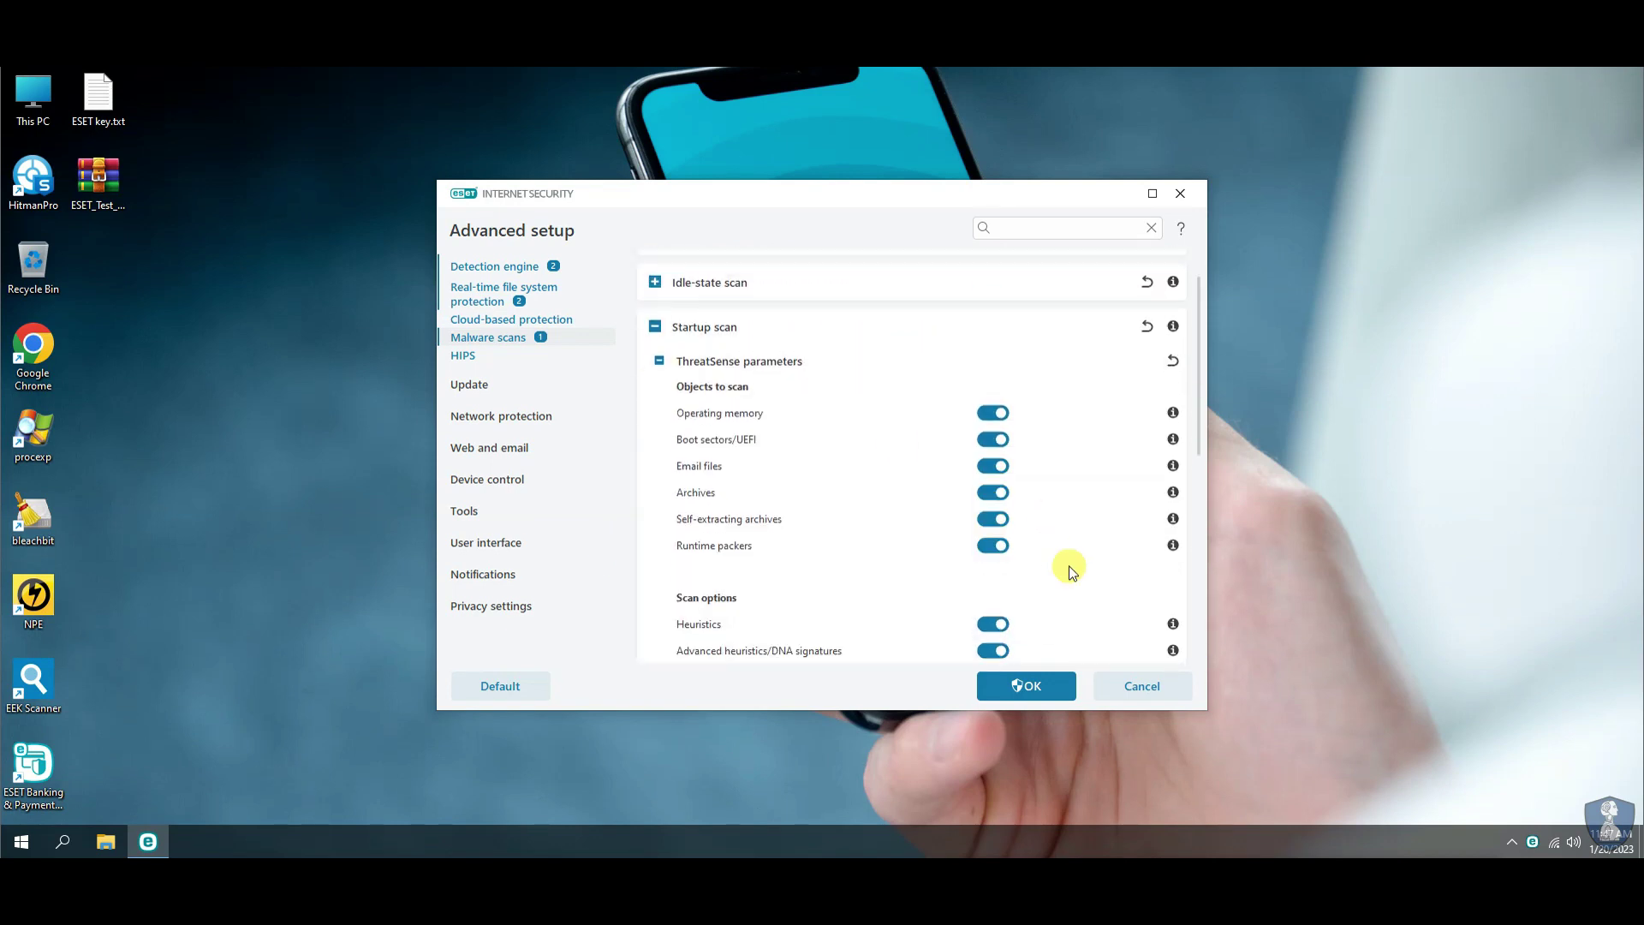
Step: Set the action to take after inserting removable media to Automatic device scan
{"action": "left_click", "coordinate": [655, 604]}
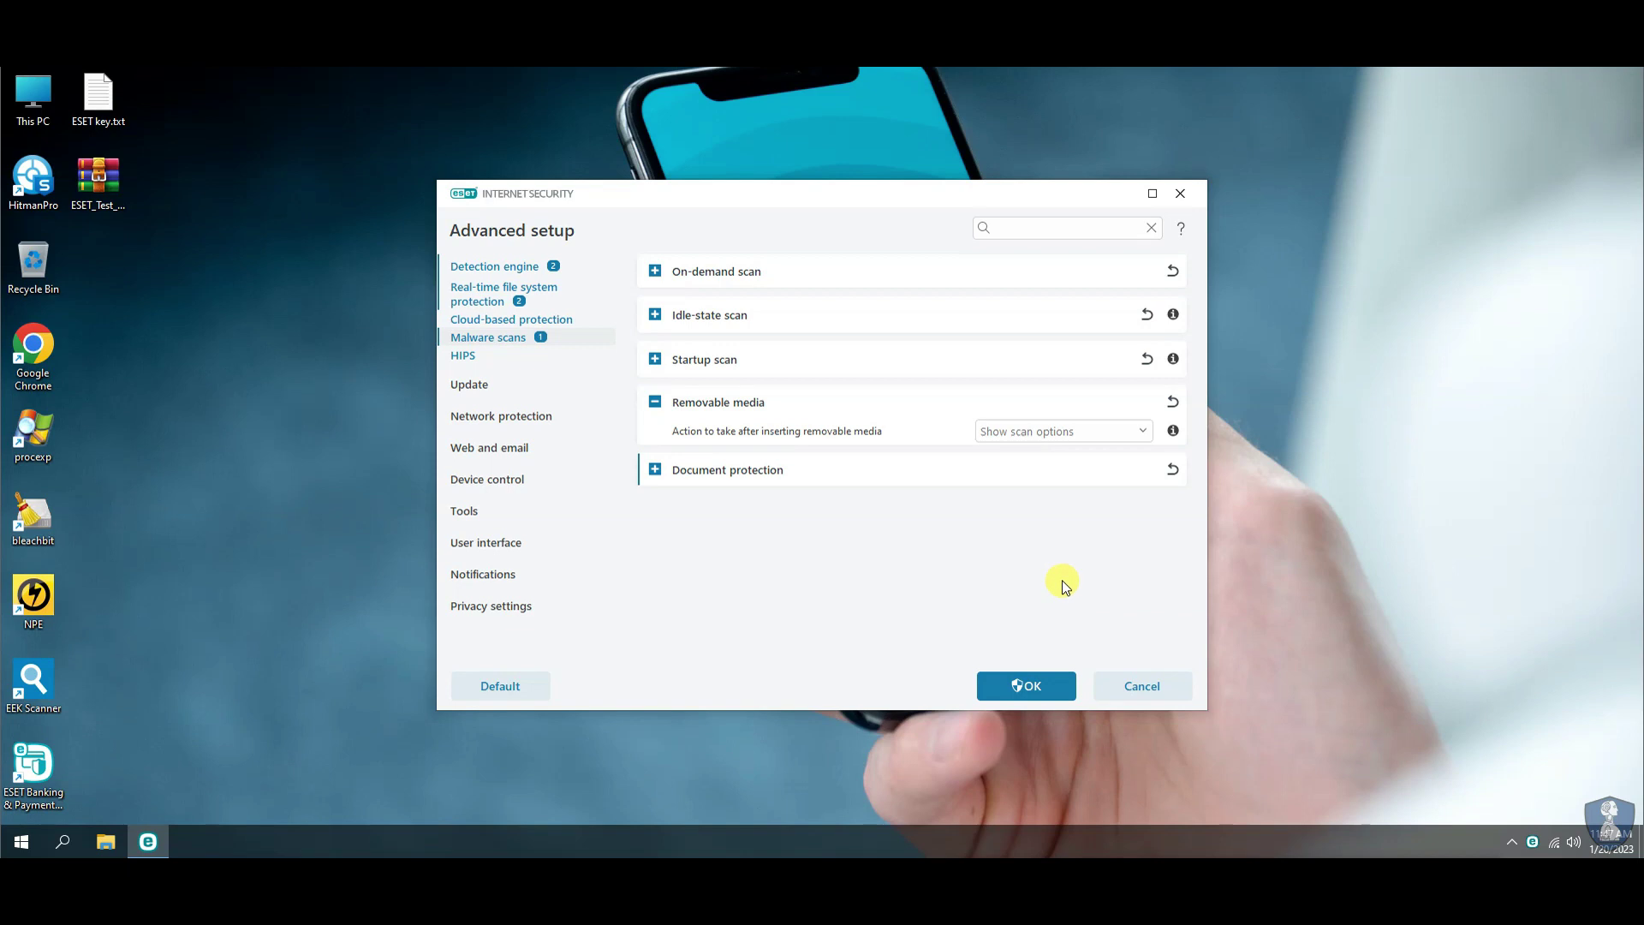
{"action": "left_click", "coordinate": [1141, 429]}
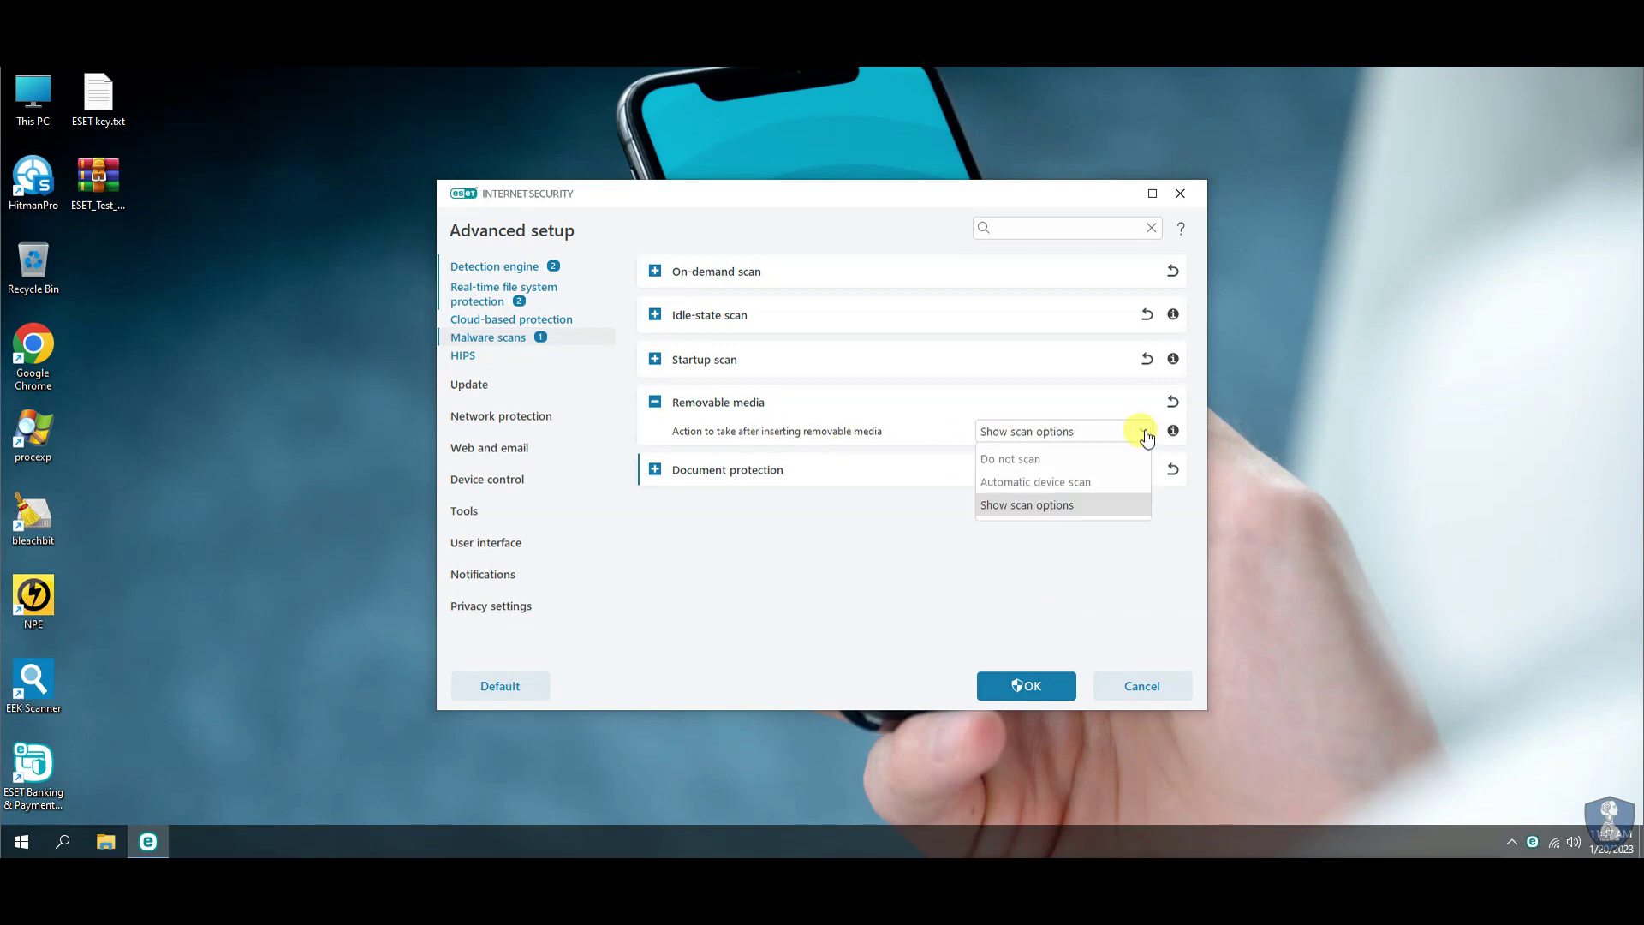
{"action": "left_click", "coordinate": [1105, 479]}
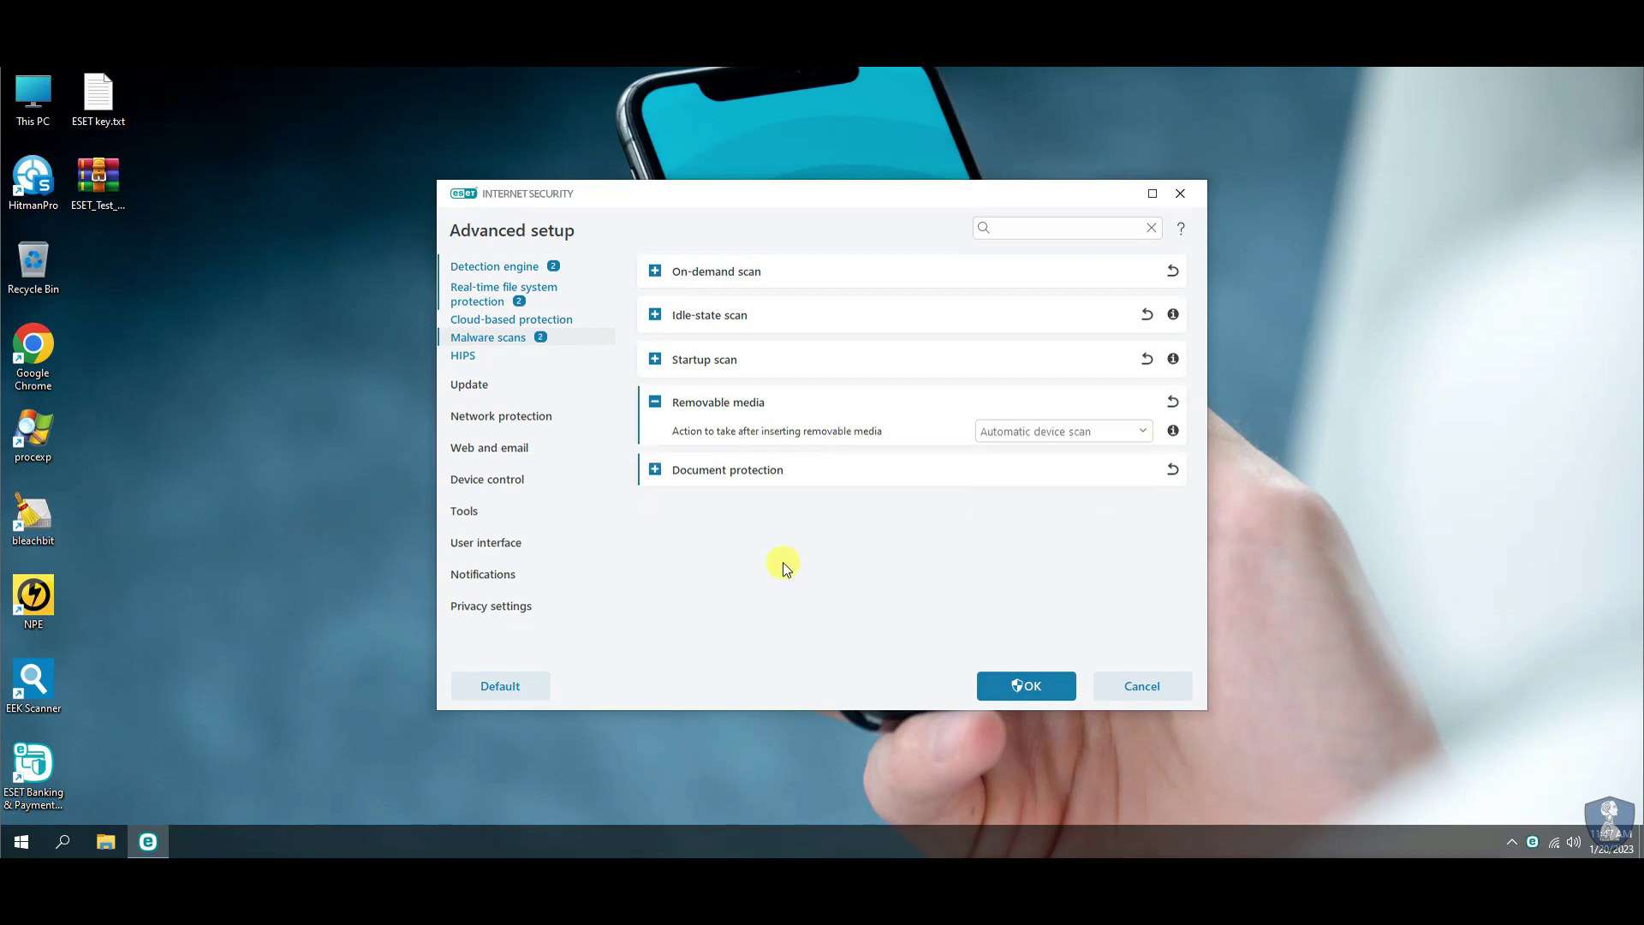
Step: Check the Document protection settings, including its ThreatSense parameters
{"action": "left_click", "coordinate": [676, 471]}
{"action": "left_click", "coordinate": [656, 506]}
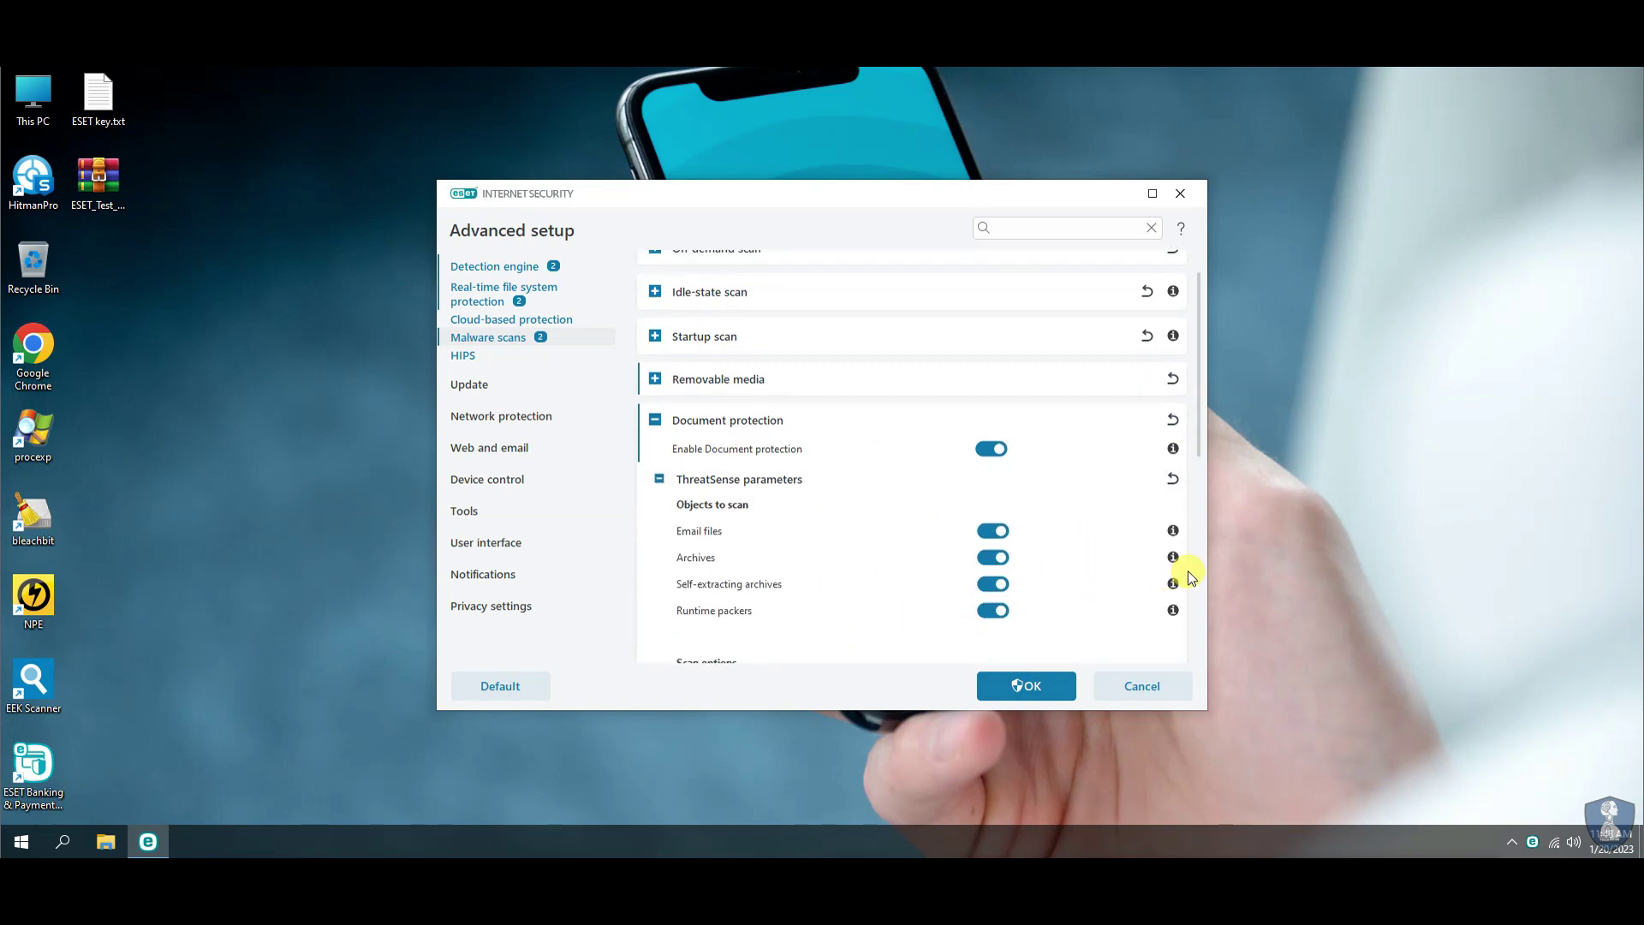
{"action": "left_click_drag", "start_coordinate": [1199, 486], "coordinate": [1201, 657]}
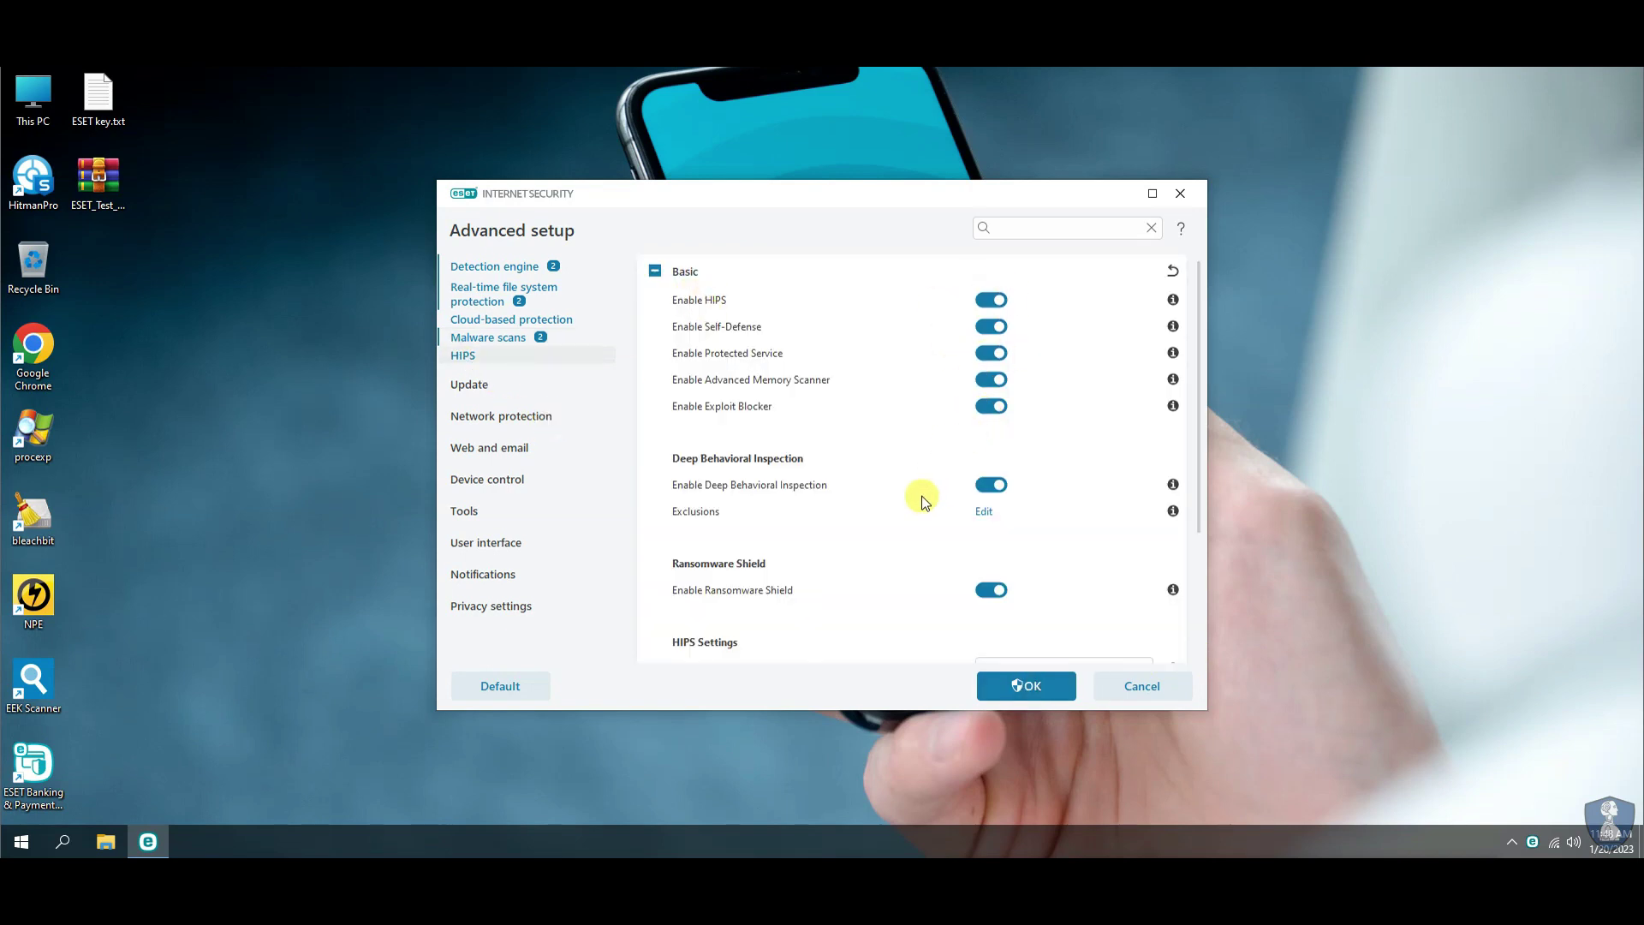
Step: Enable notification of changes in Startup applications in the advanced HIPS settings and save the setup
{"action": "left_click_drag", "start_coordinate": [1199, 435], "coordinate": [1204, 584]}
{"action": "left_click", "coordinate": [846, 642]}
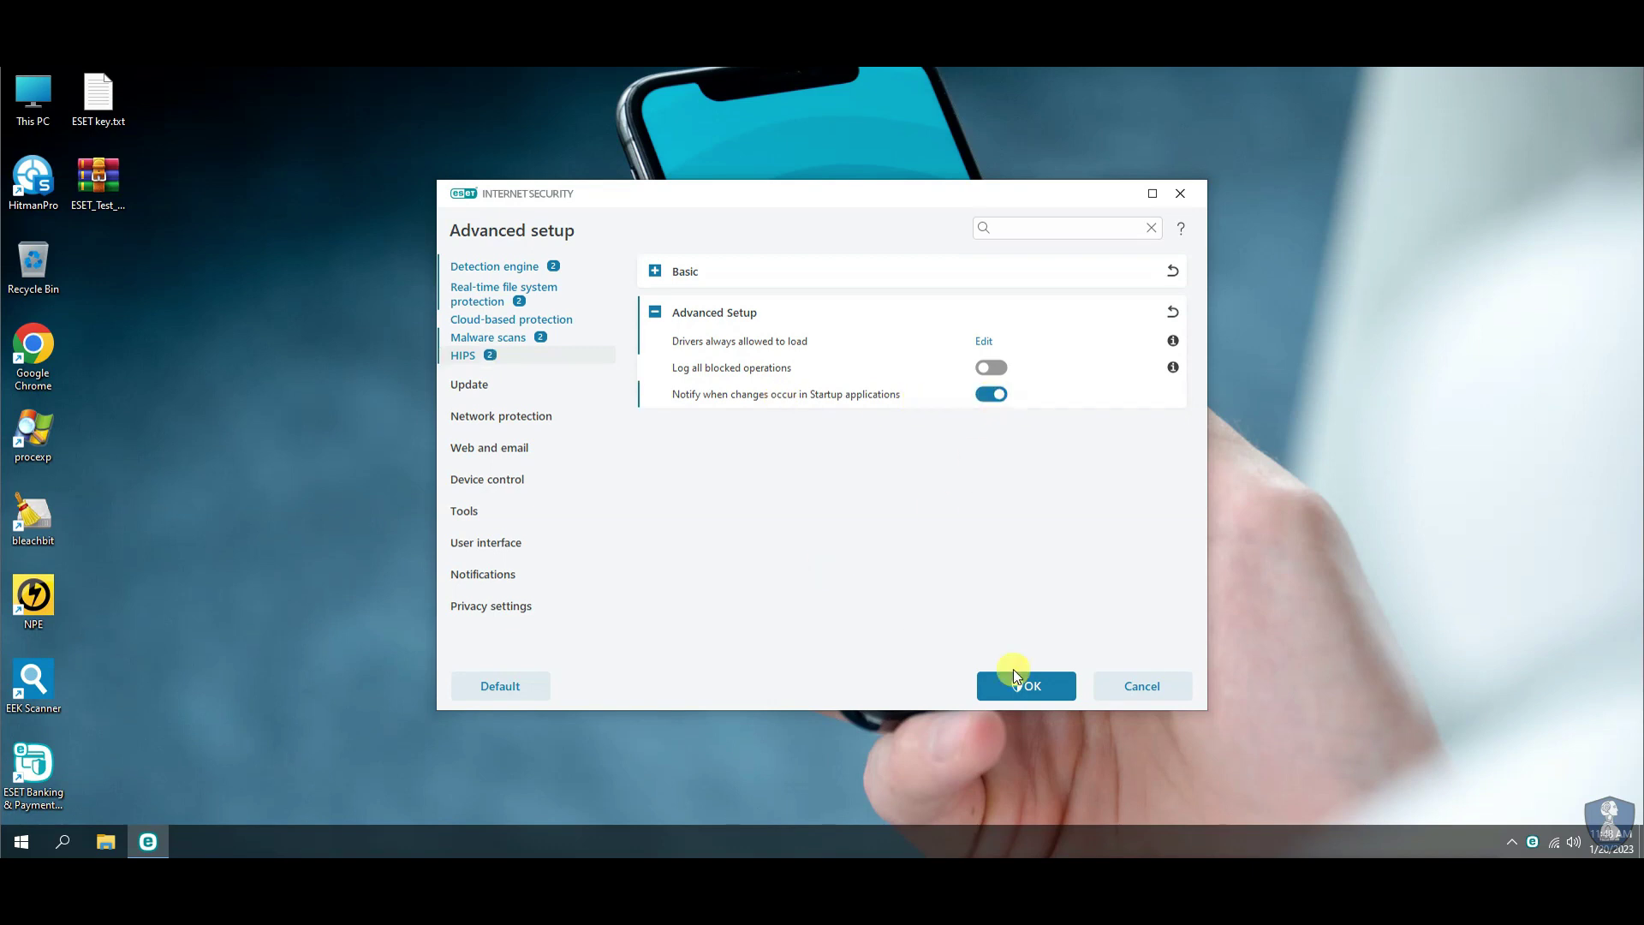
{"action": "left_click", "coordinate": [1045, 685]}
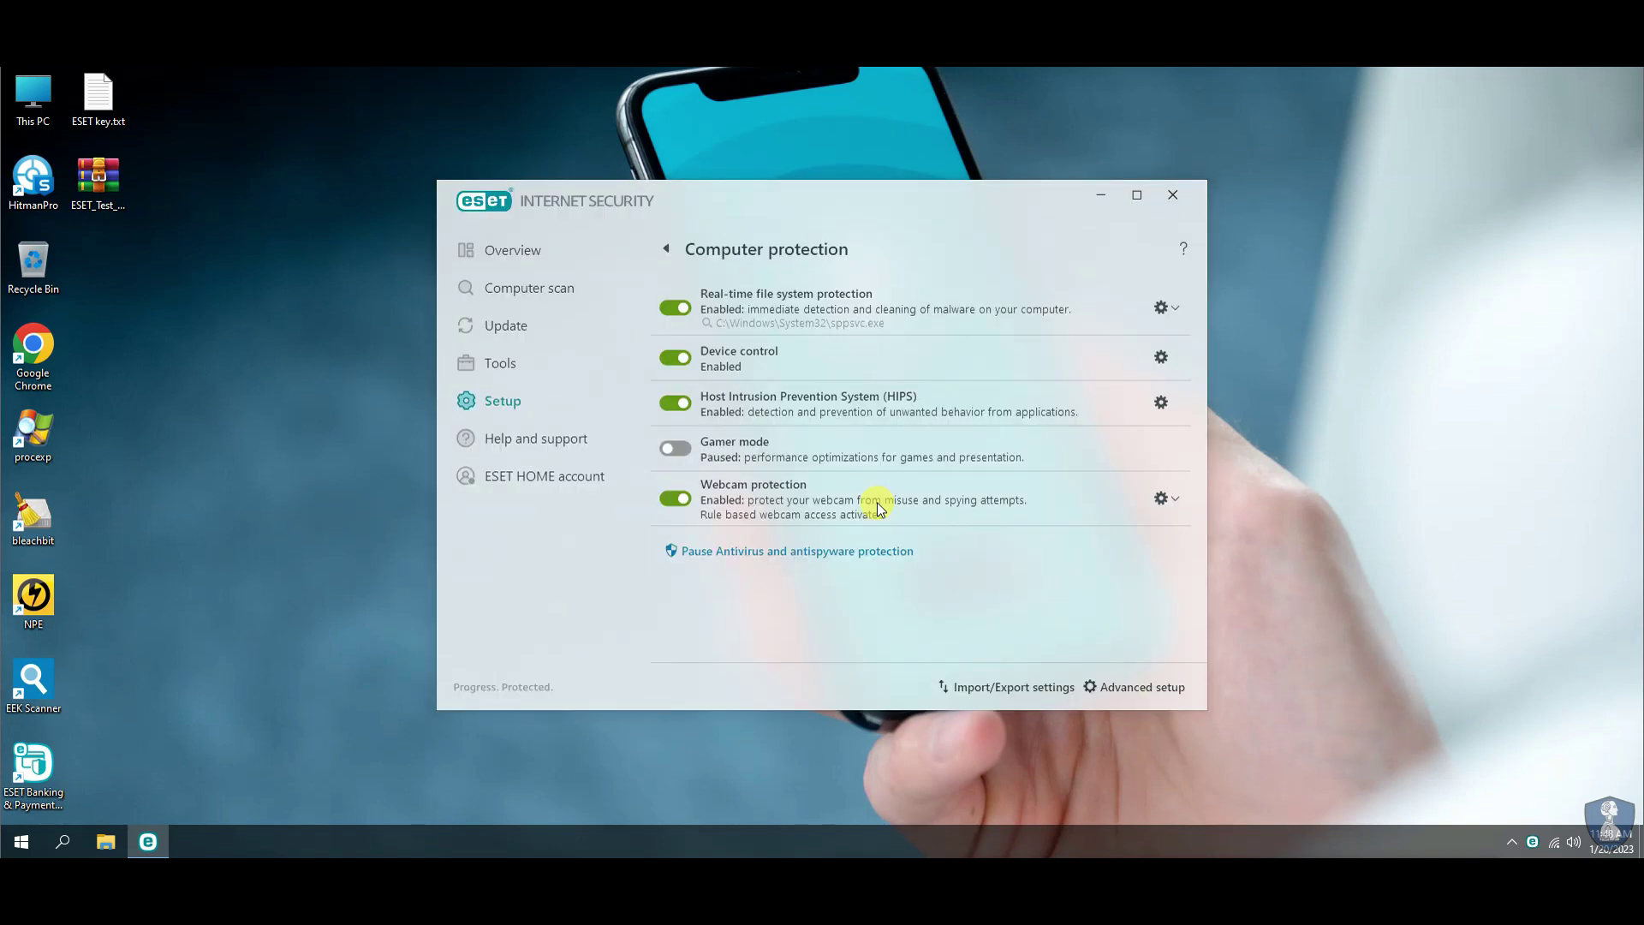
Step: Review the Device control settings and the Network protection options for known networks, zones and Network Inspector
{"action": "left_click", "coordinate": [1161, 358]}
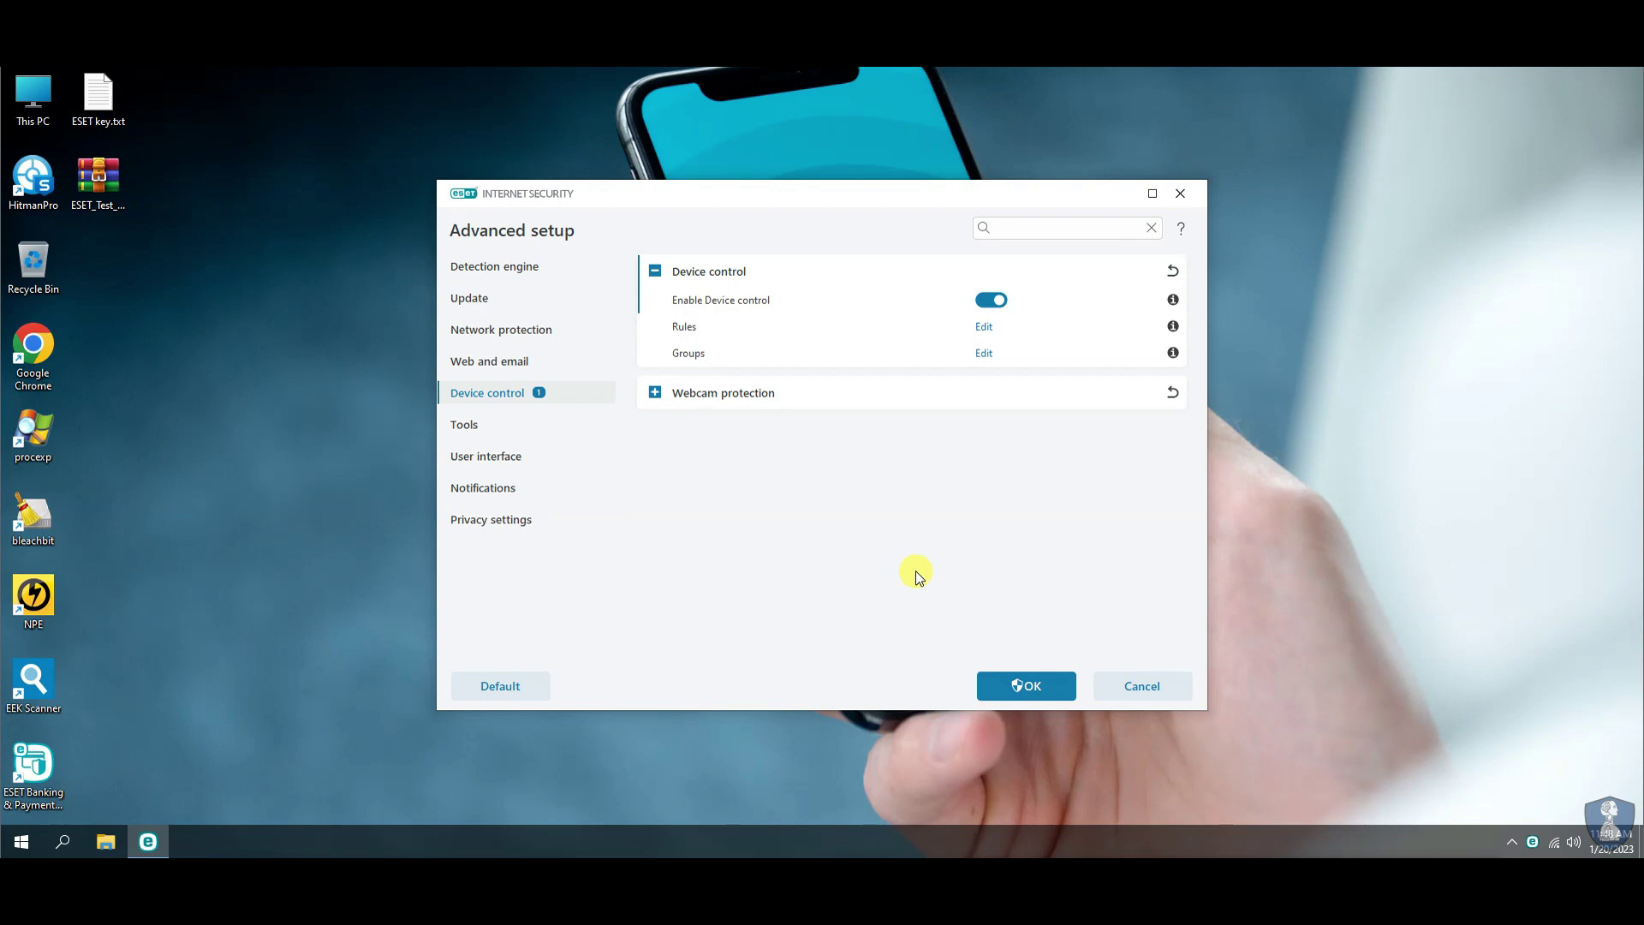
{"action": "left_click", "coordinate": [474, 269]}
{"action": "left_click", "coordinate": [468, 420]}
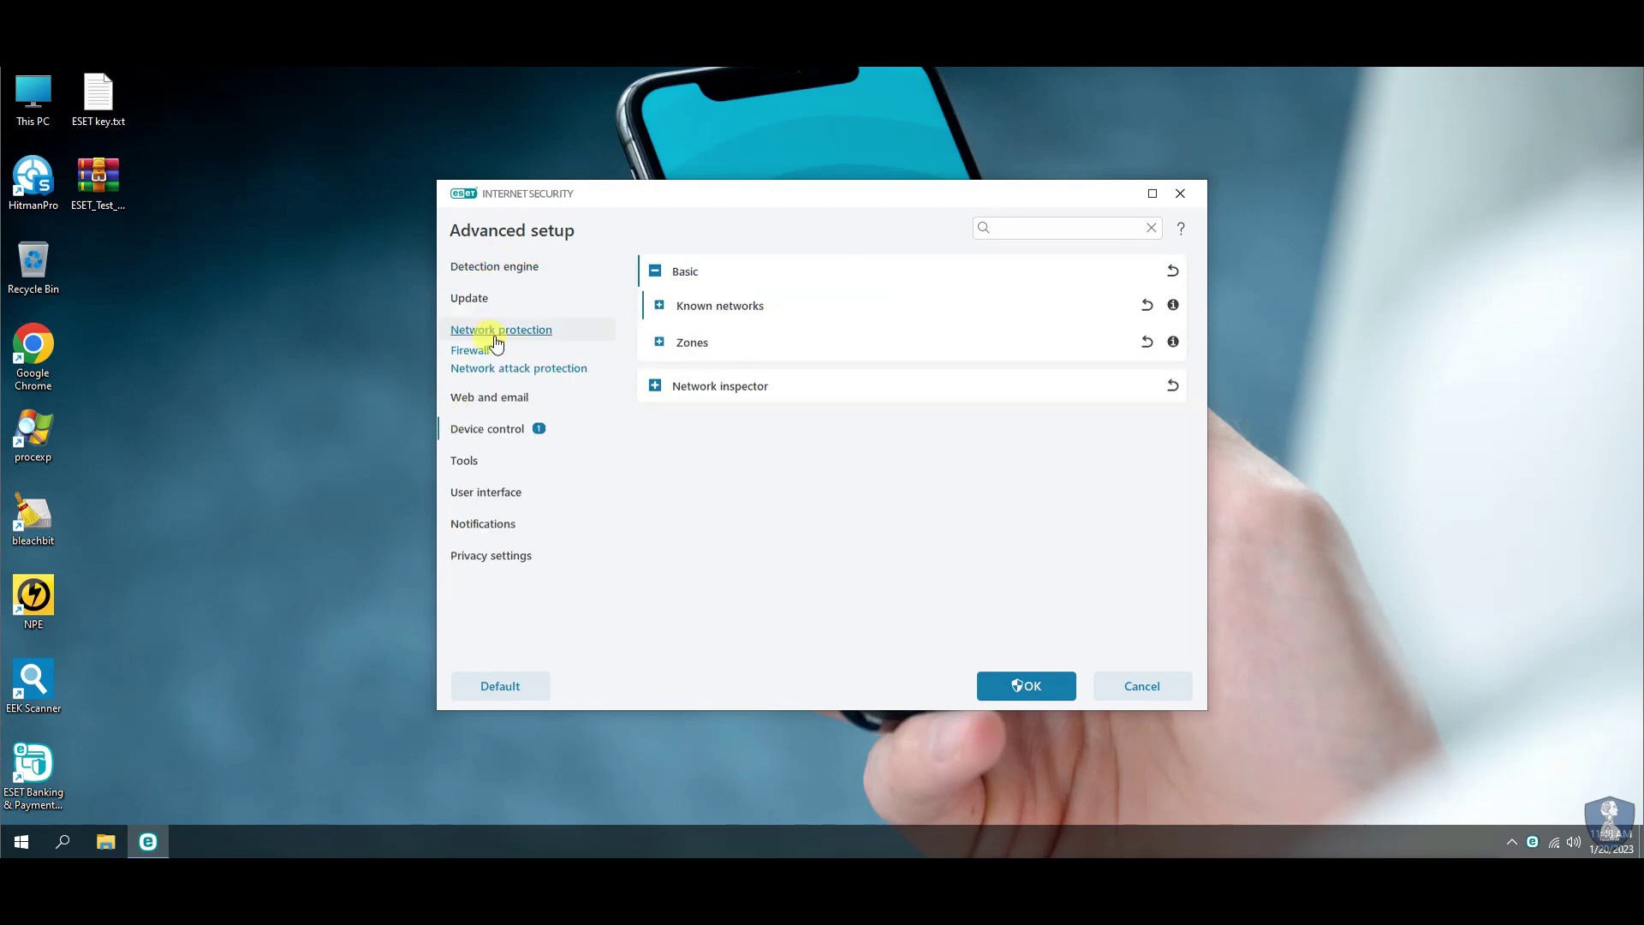
{"action": "left_click", "coordinate": [658, 307]}
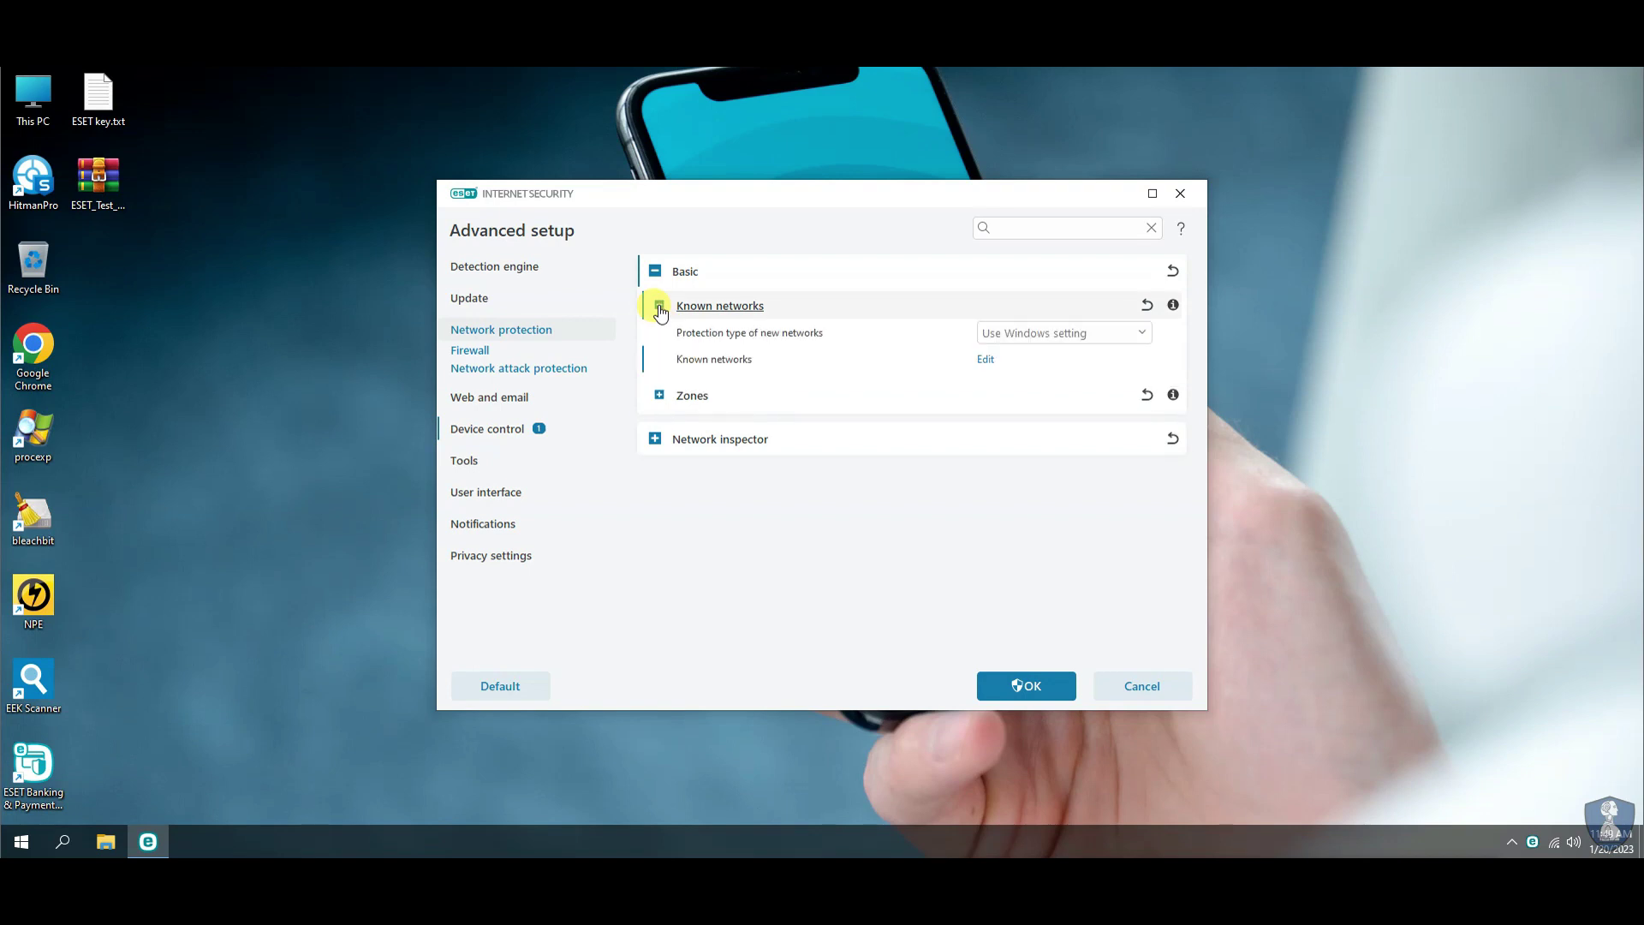
{"action": "left_click", "coordinate": [658, 307]}
{"action": "left_click", "coordinate": [658, 338]}
{"action": "left_click", "coordinate": [657, 337]}
{"action": "left_click", "coordinate": [658, 382]}
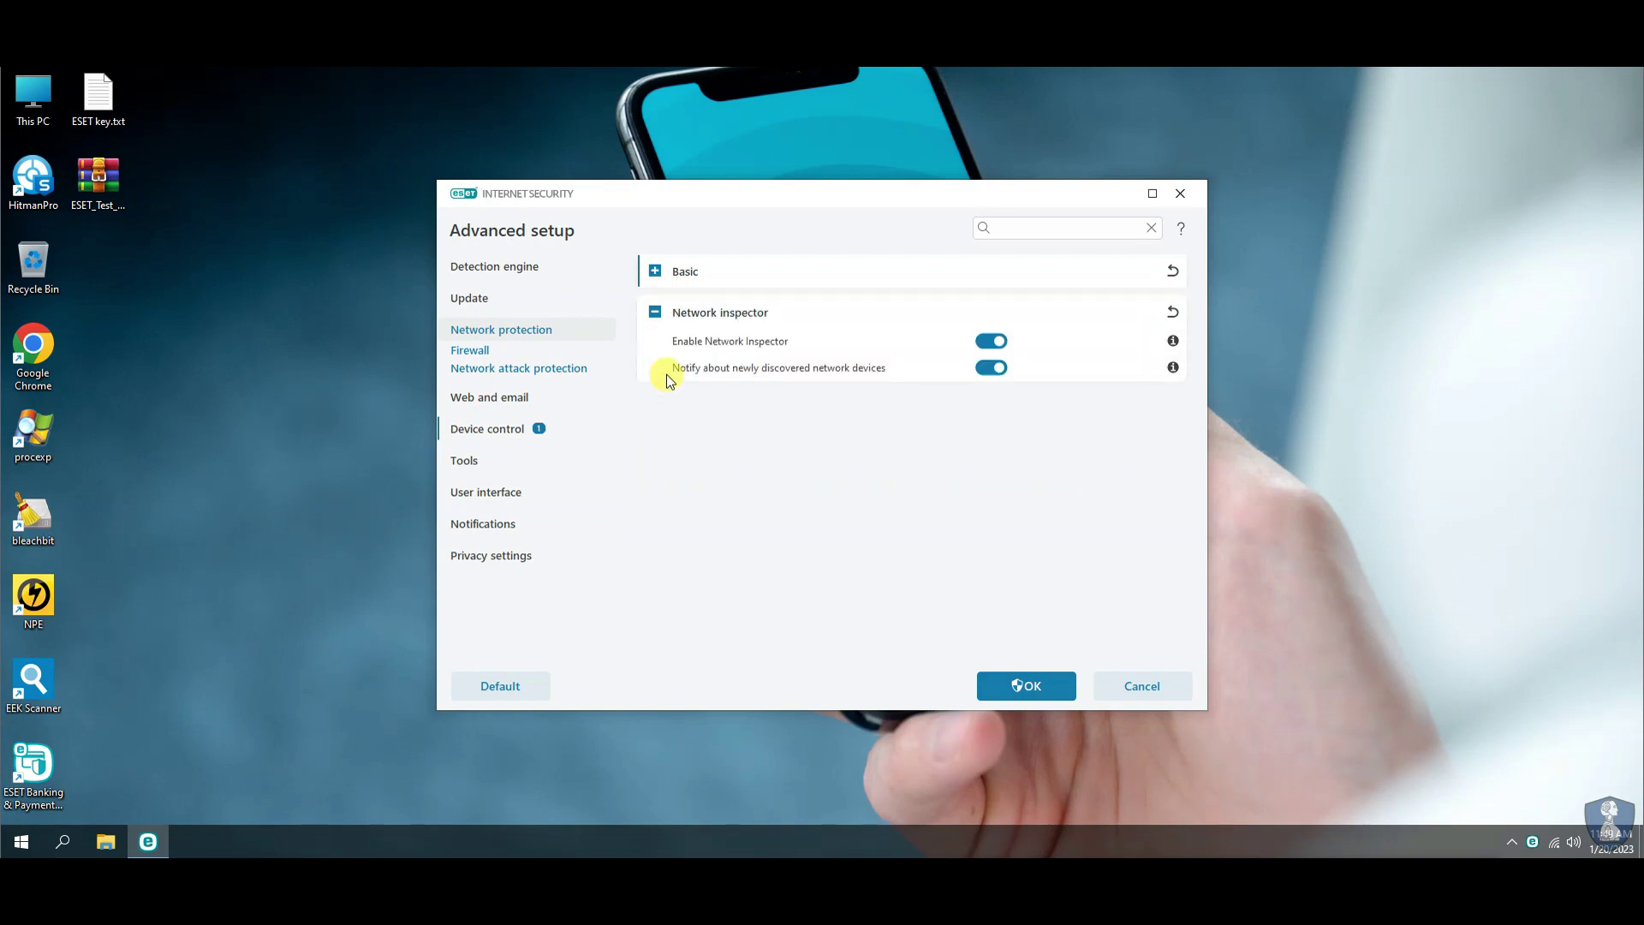
Step: Examine the firewall settings, including filtering mode, allowed services, firewall profiles and application modification detection
{"action": "left_click", "coordinate": [469, 351]}
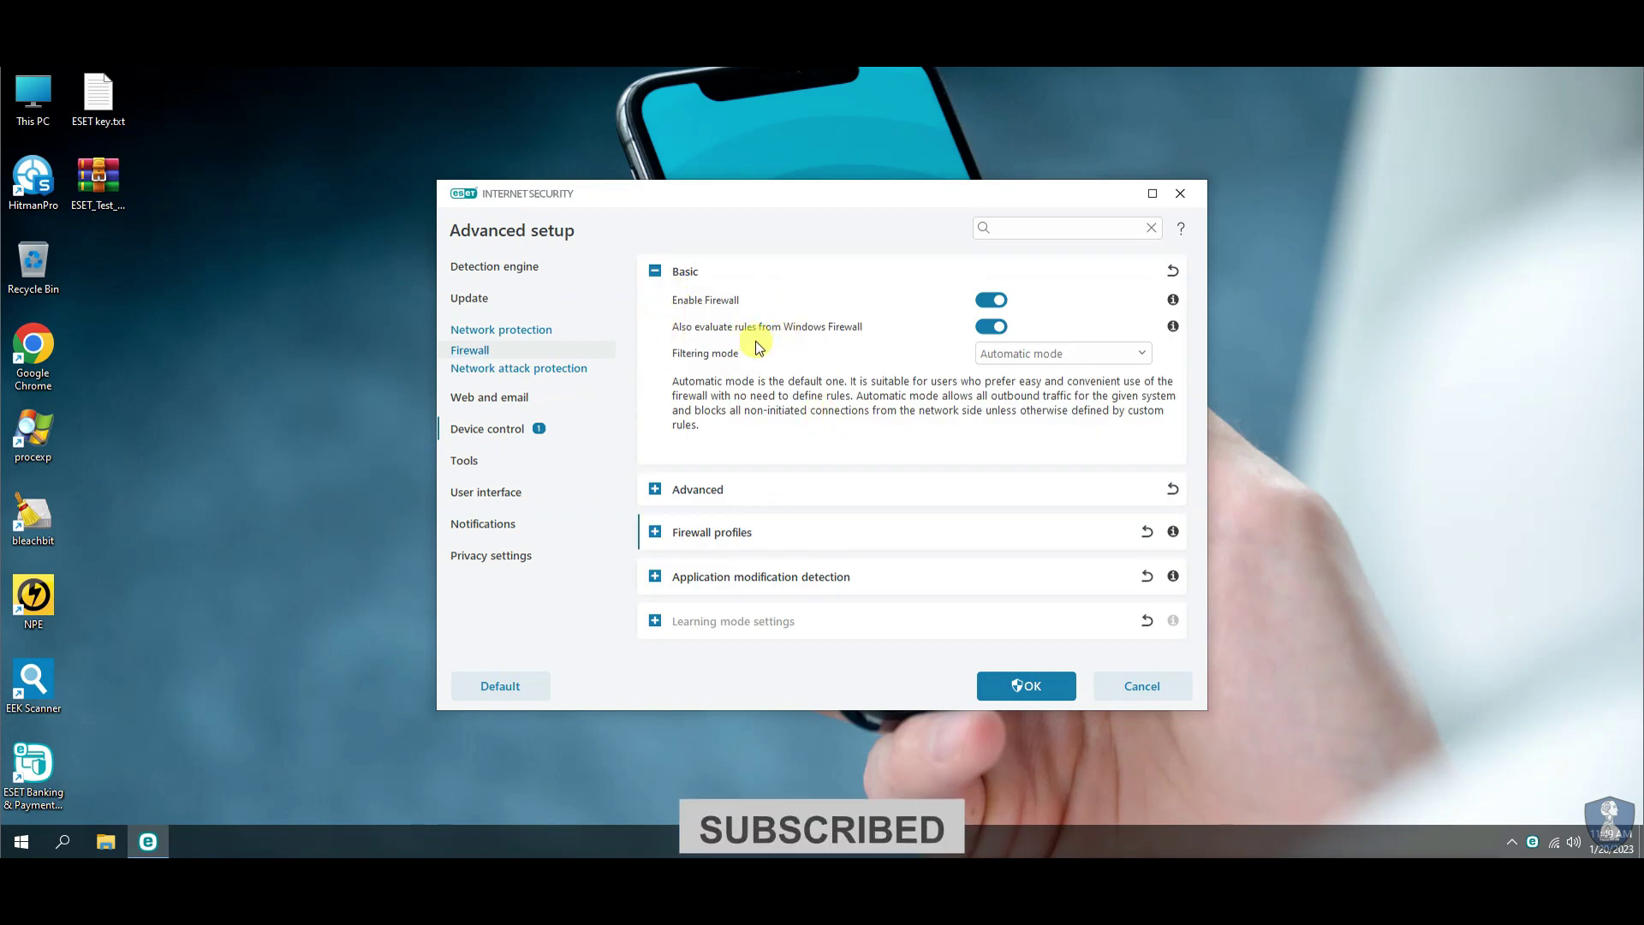
{"action": "left_click", "coordinate": [655, 491]}
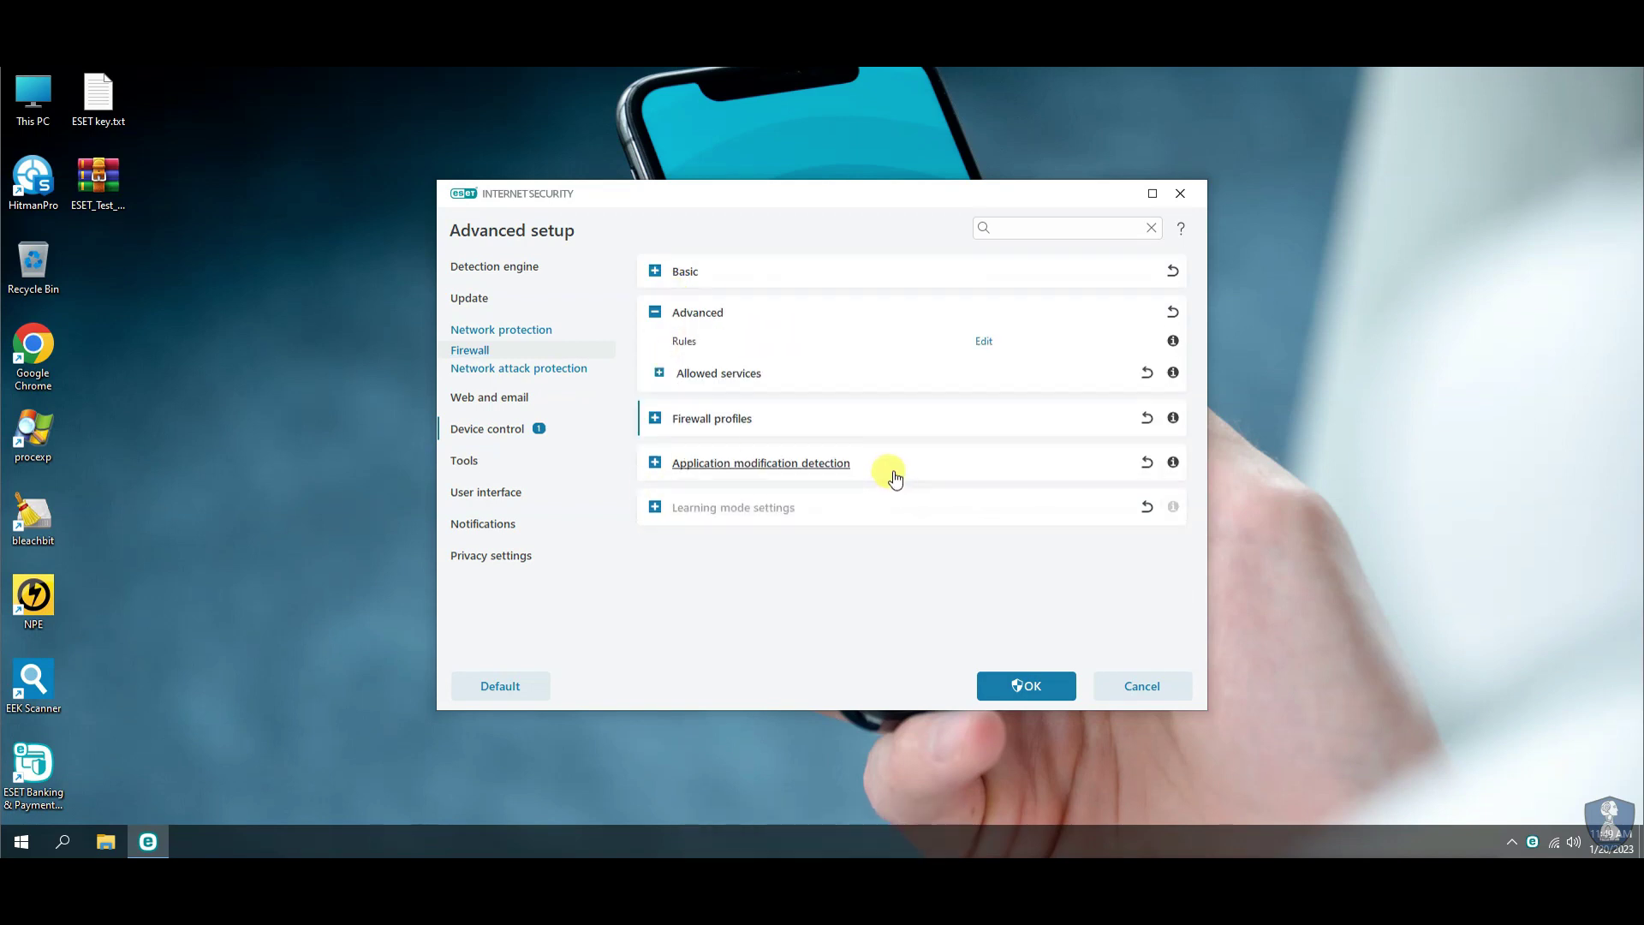
{"action": "left_click", "coordinate": [658, 373]}
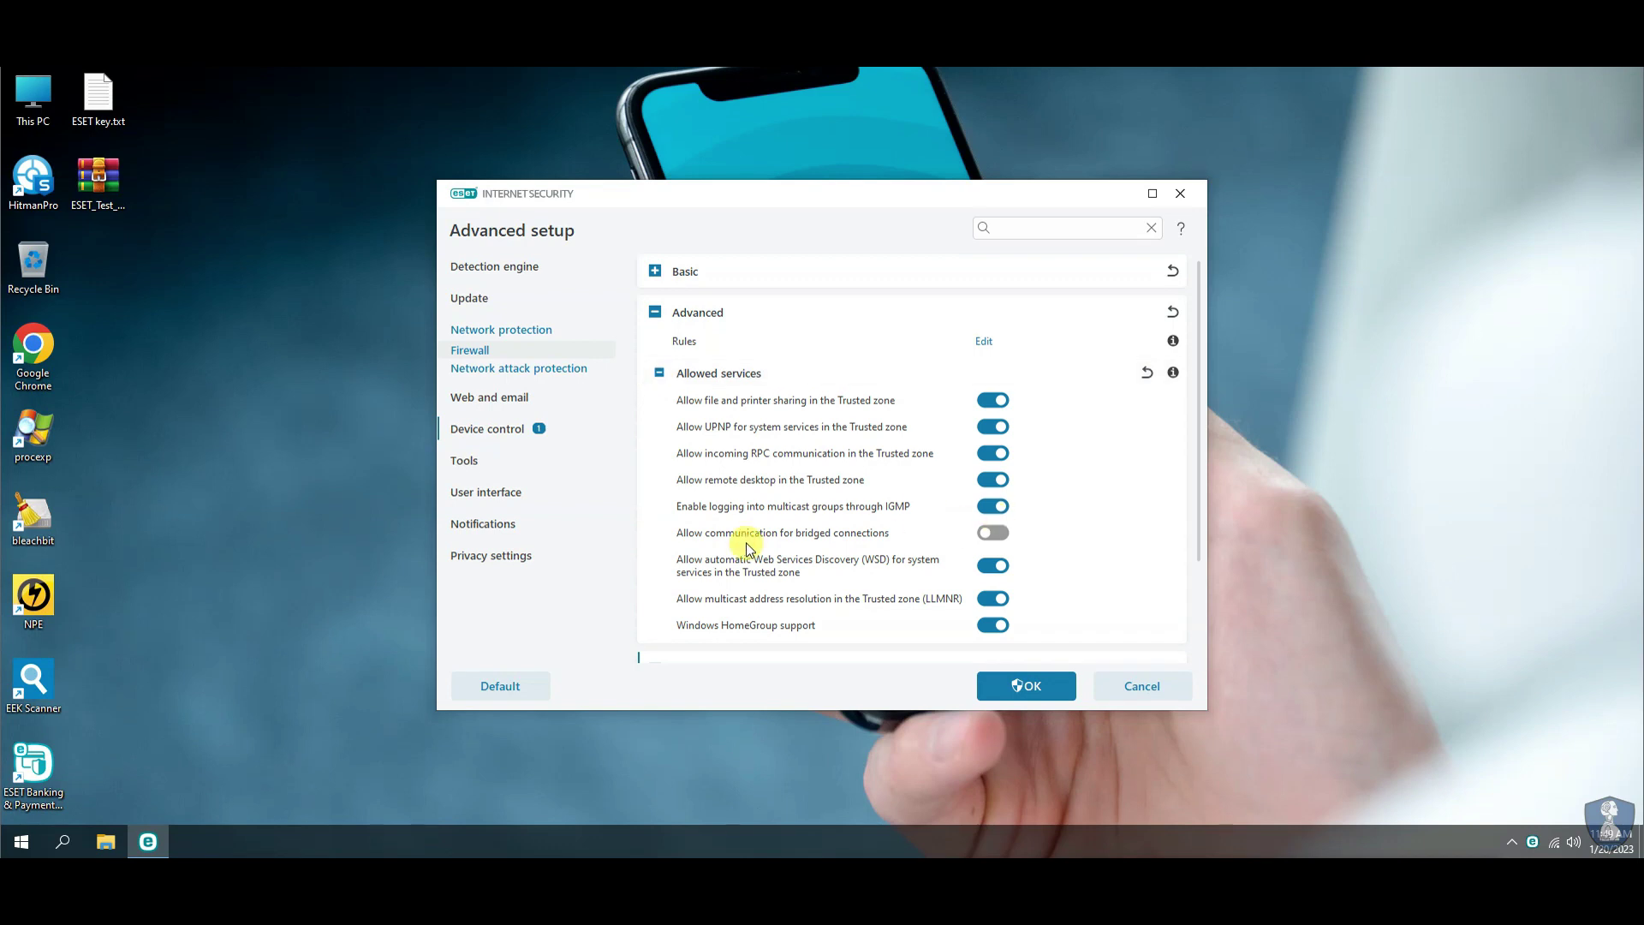
{"action": "scroll", "coordinate": [813, 541], "scroll_direction": "down", "scroll_amount": 3}
{"action": "left_click", "coordinate": [893, 538]}
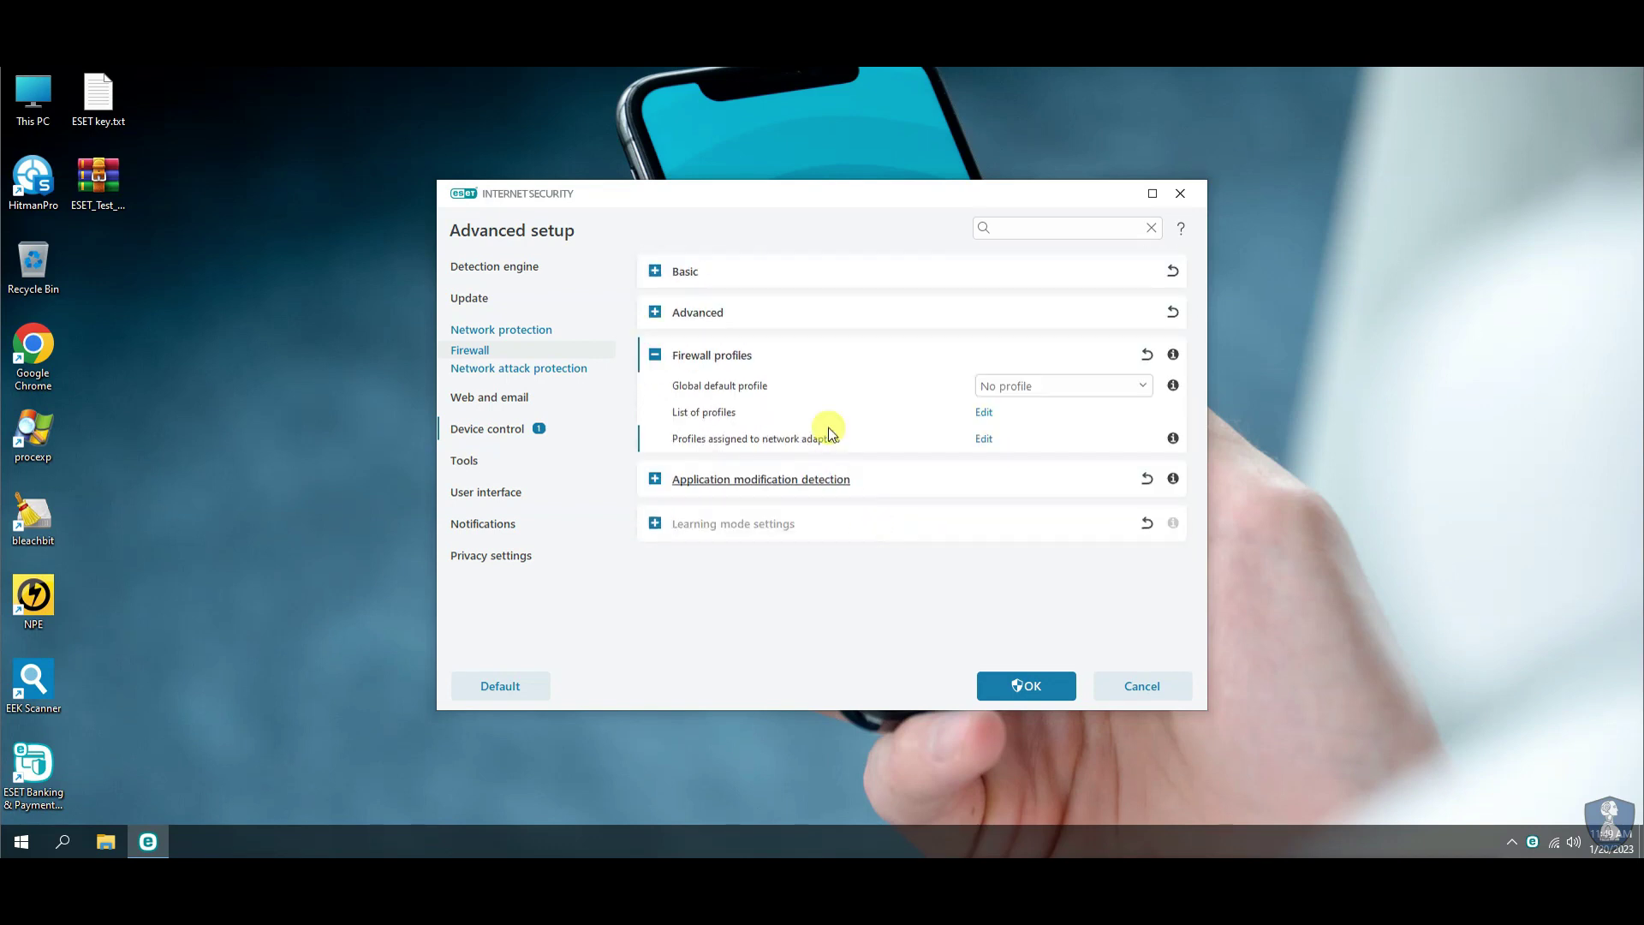
{"action": "left_click", "coordinate": [1130, 387]}
{"action": "left_click", "coordinate": [655, 478]}
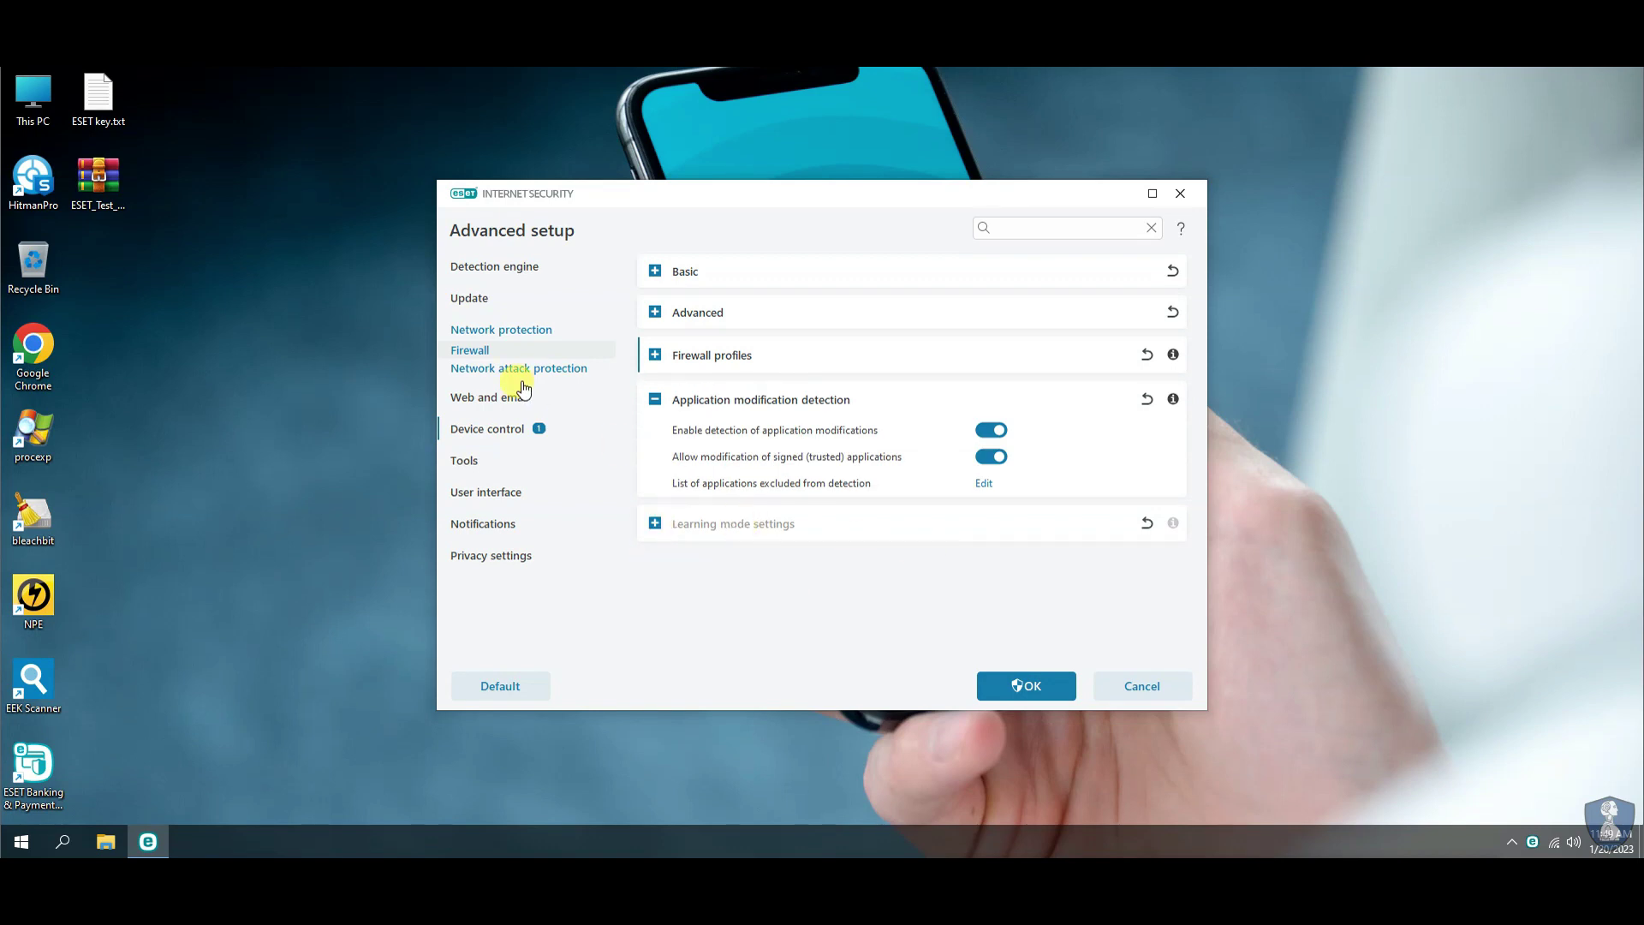
Step: Turn on notification about incoming attacks against security holes in the intrusion detection options of Network attack protection
{"action": "left_click", "coordinate": [488, 369]}
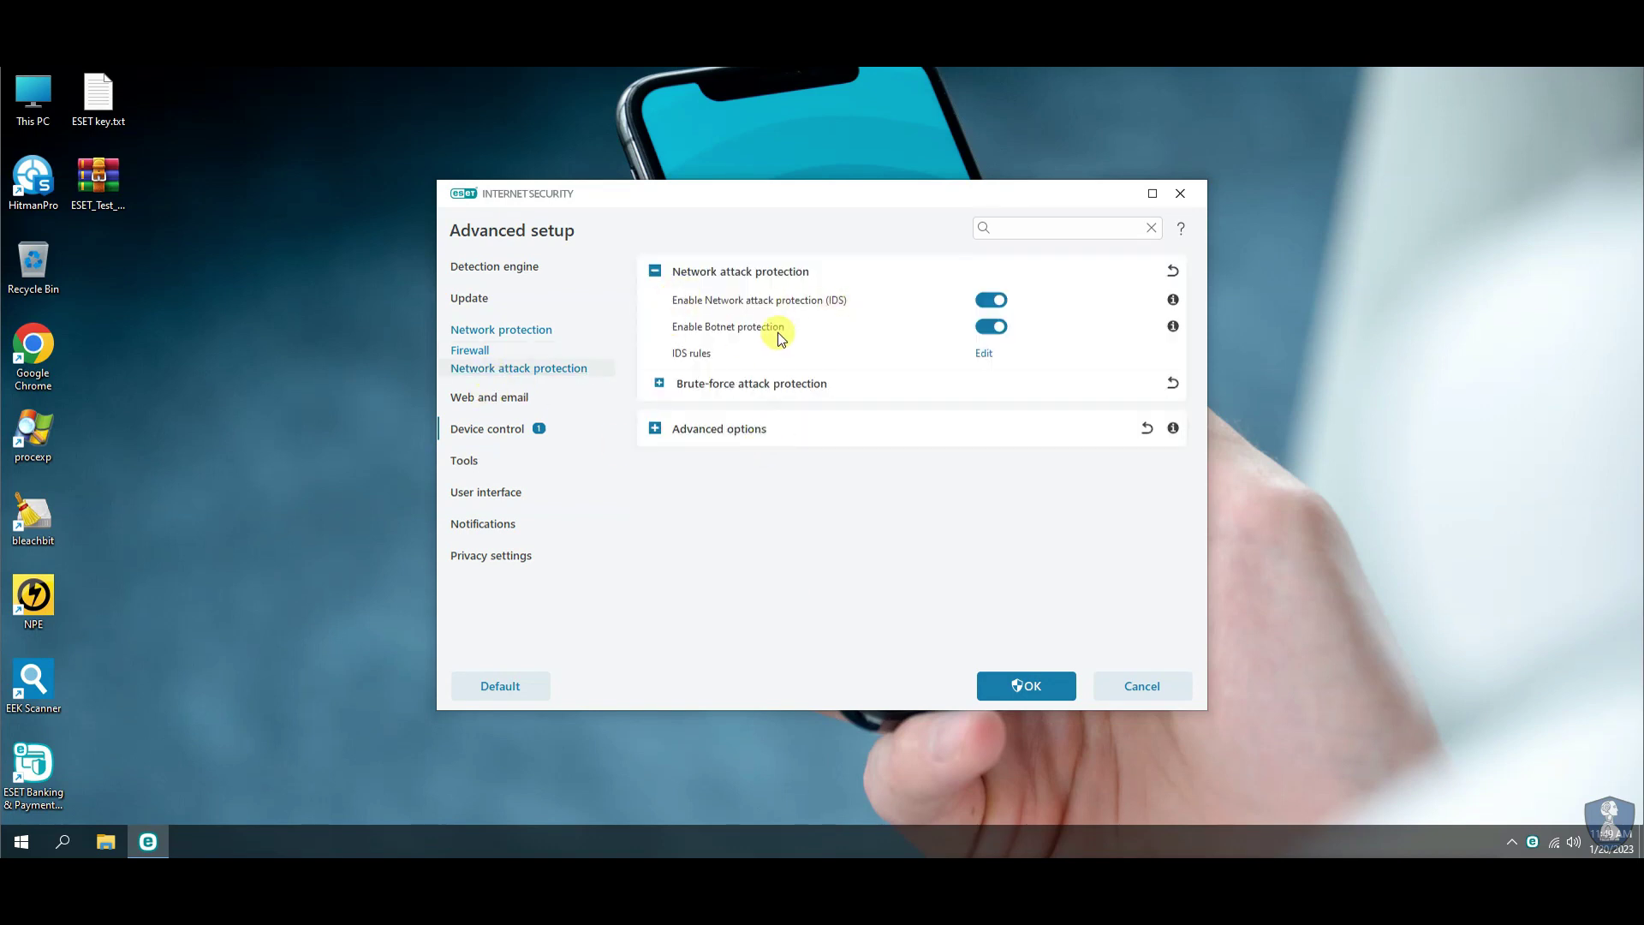
{"action": "left_click", "coordinate": [658, 383]}
{"action": "left_click", "coordinate": [655, 479]}
{"action": "left_click", "coordinate": [658, 350]}
{"action": "scroll", "coordinate": [796, 443], "scroll_direction": "down", "scroll_amount": 1}
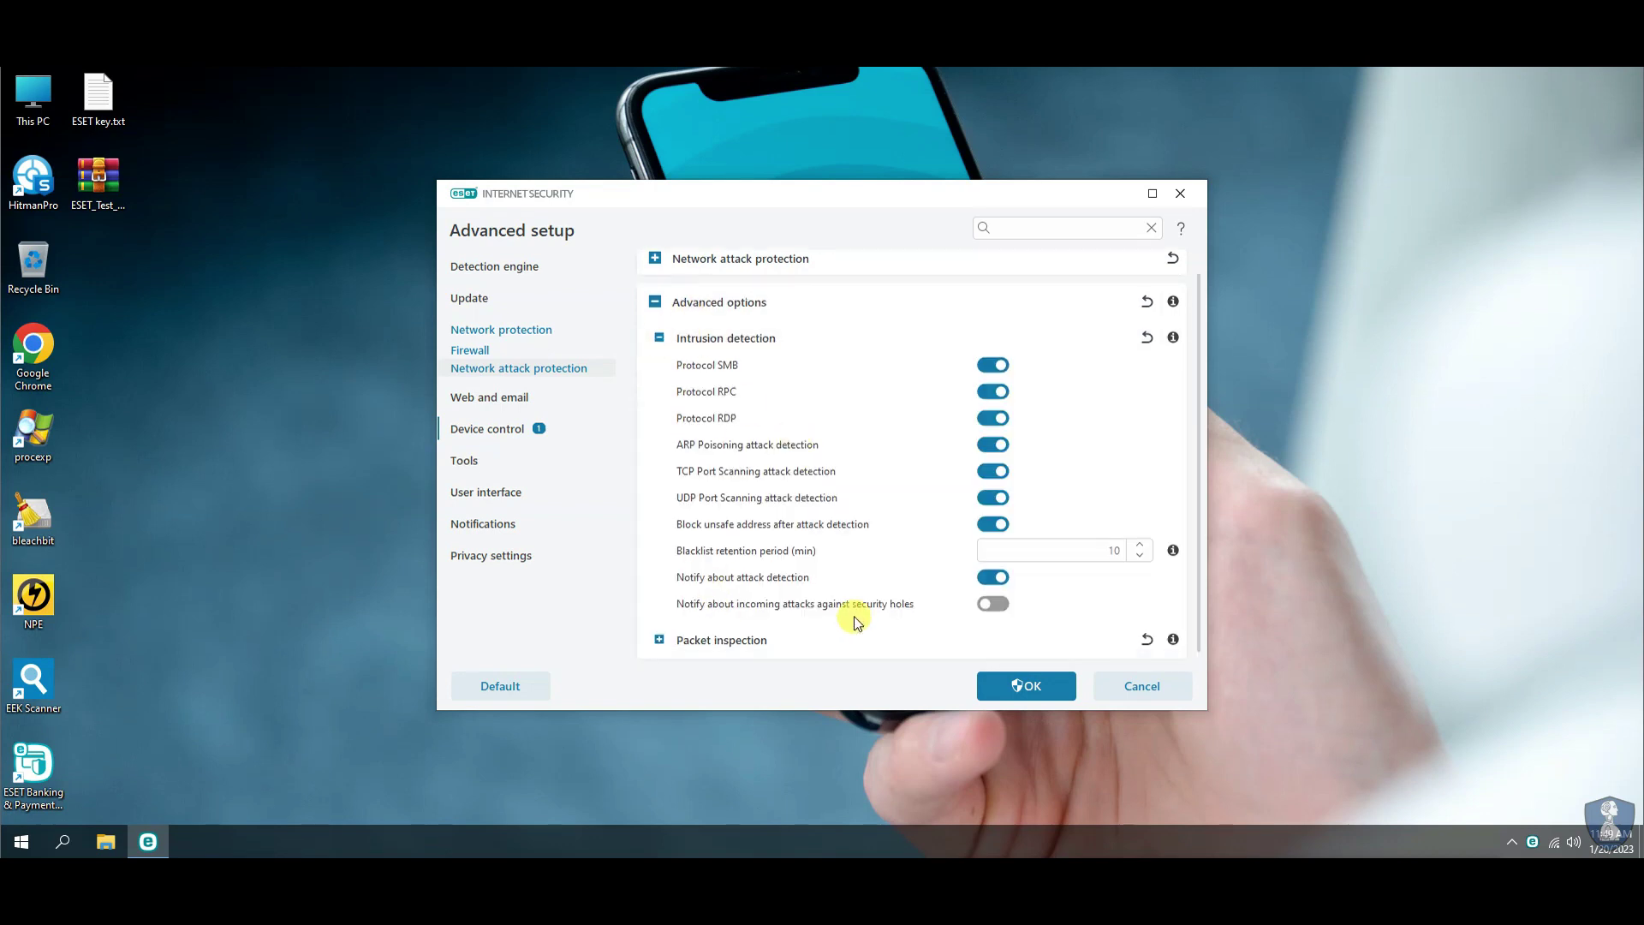
{"action": "left_click", "coordinate": [992, 604]}
Step: Under Packet inspection, deny old SMB dialects, SMB sessions without extended security, outside executables, and NTLM authentication inside and outside the Trusted zone
{"action": "left_click", "coordinate": [659, 640]}
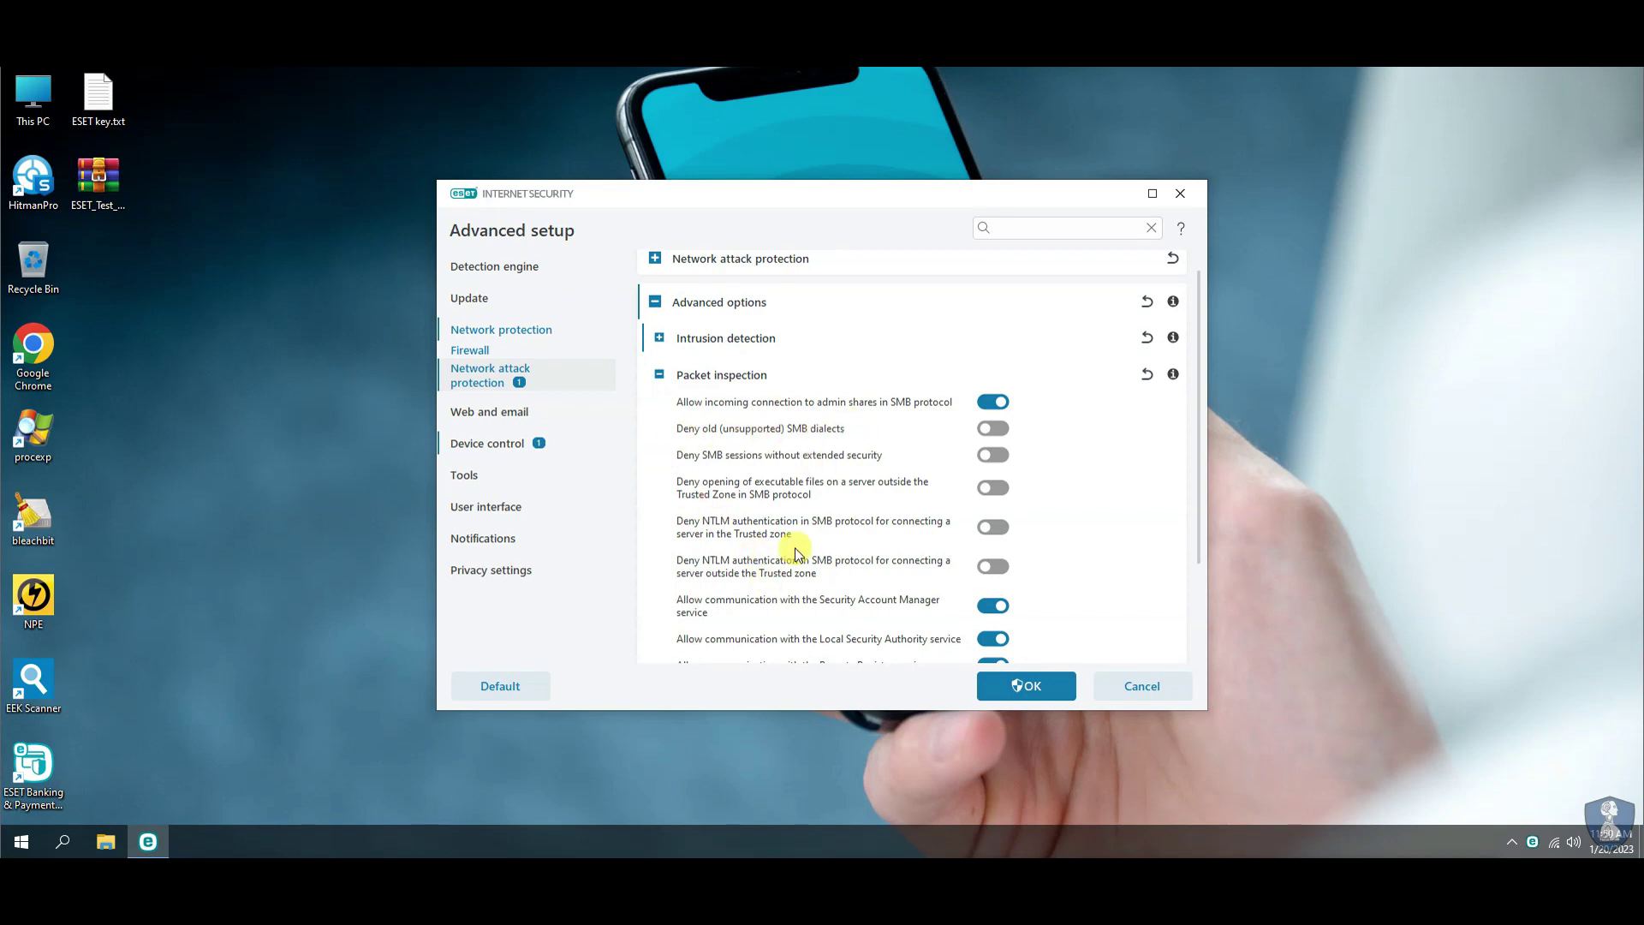
{"action": "scroll", "coordinate": [855, 521], "scroll_direction": "down", "scroll_amount": 3}
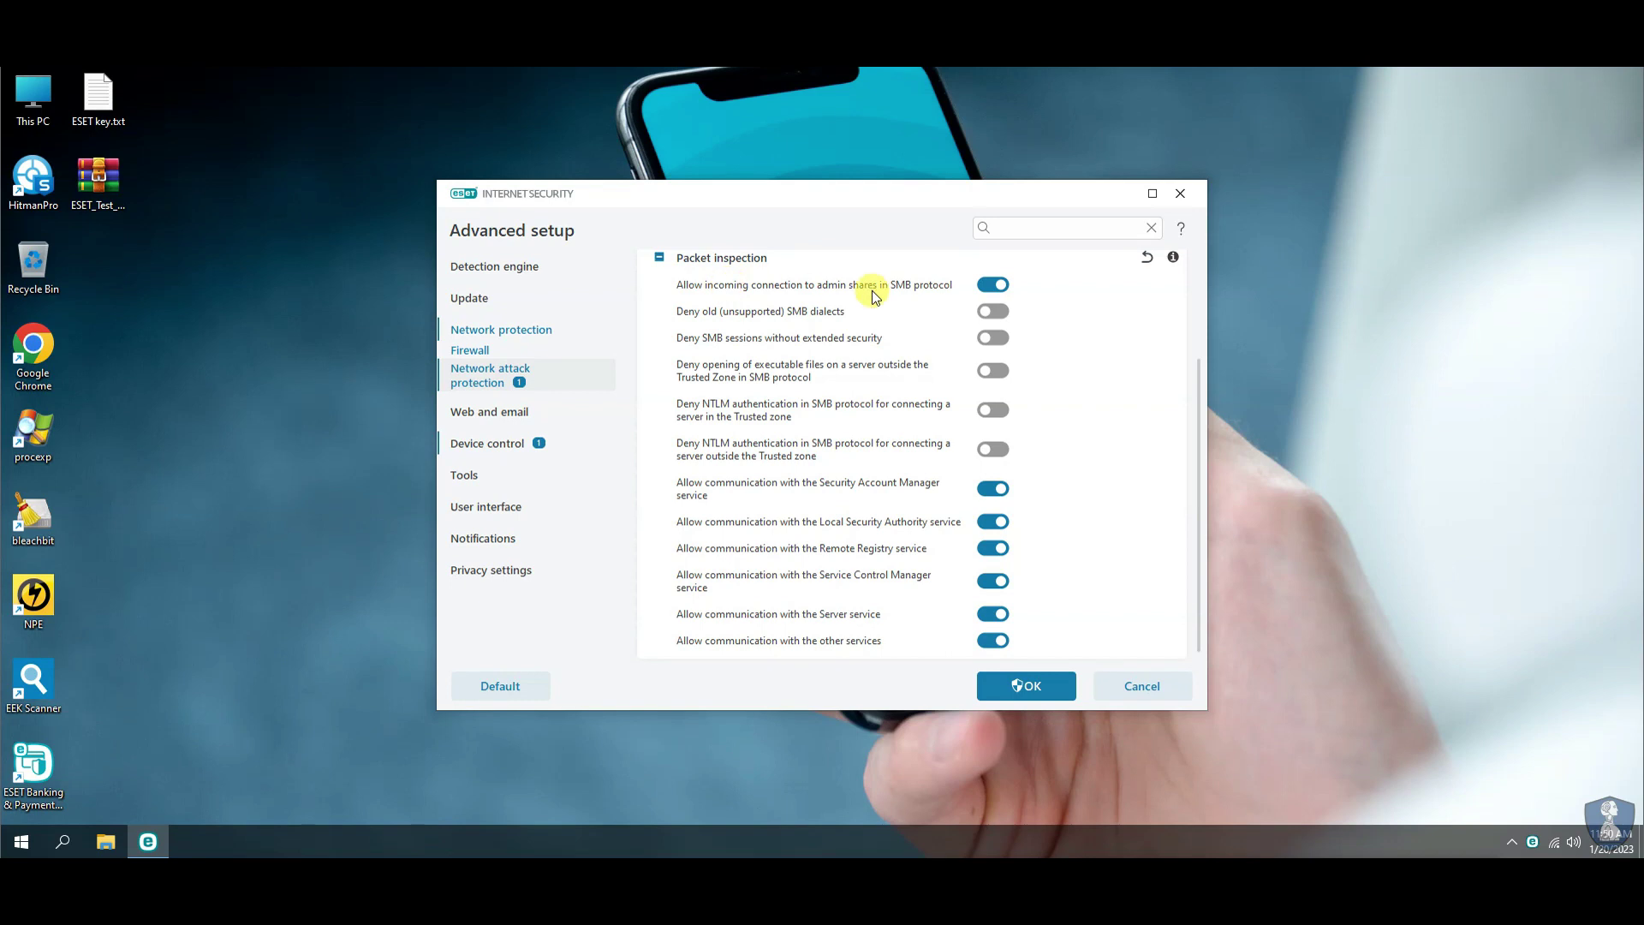
{"action": "left_click", "coordinate": [993, 337]}
{"action": "left_click", "coordinate": [993, 370]}
{"action": "left_click", "coordinate": [993, 409]}
{"action": "left_click", "coordinate": [995, 448]}
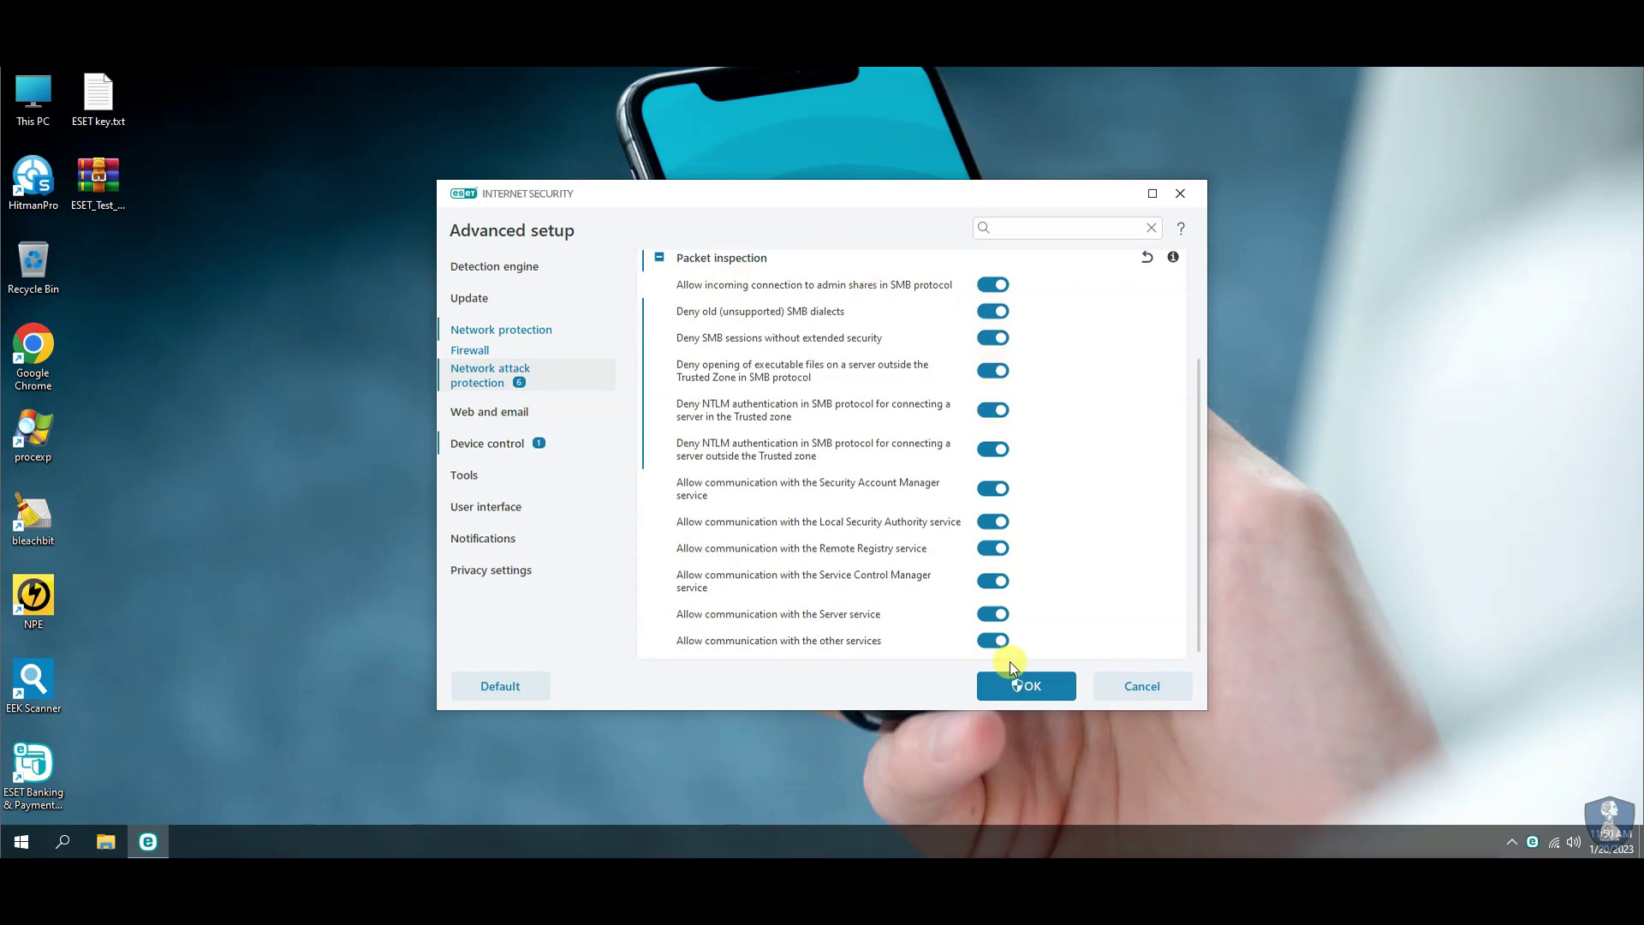
Step: Review the protocol filtering, webcam protection, Tools and user interface settings, including access setup
{"action": "left_click", "coordinate": [486, 412]}
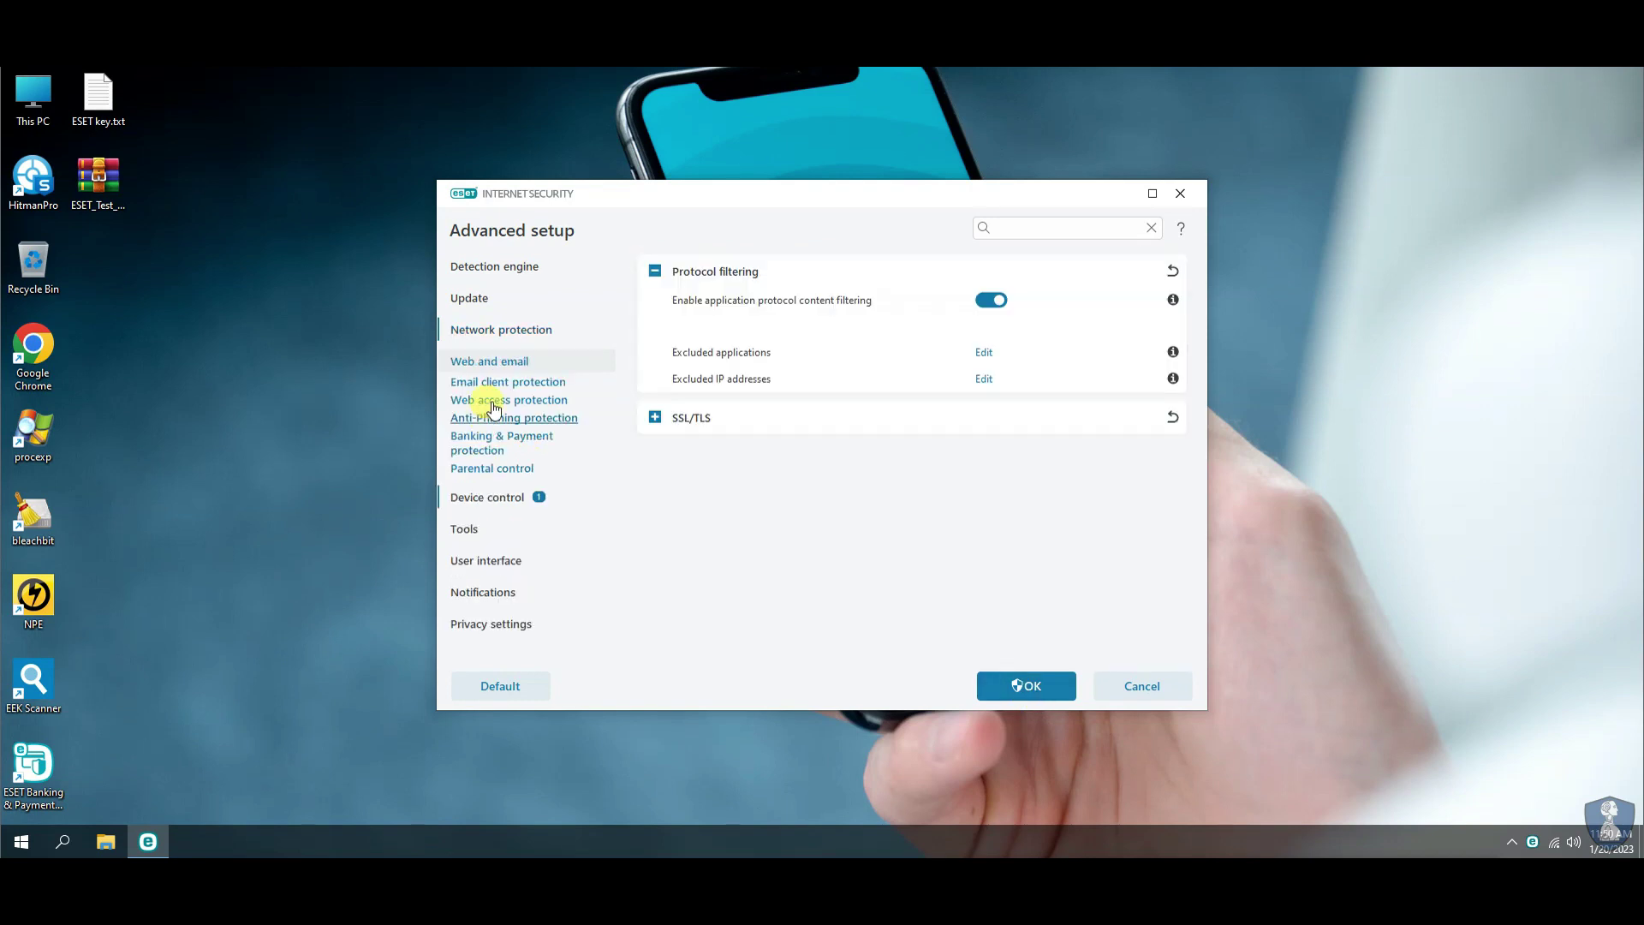
{"action": "left_click", "coordinate": [484, 503]}
{"action": "left_click", "coordinate": [655, 390]}
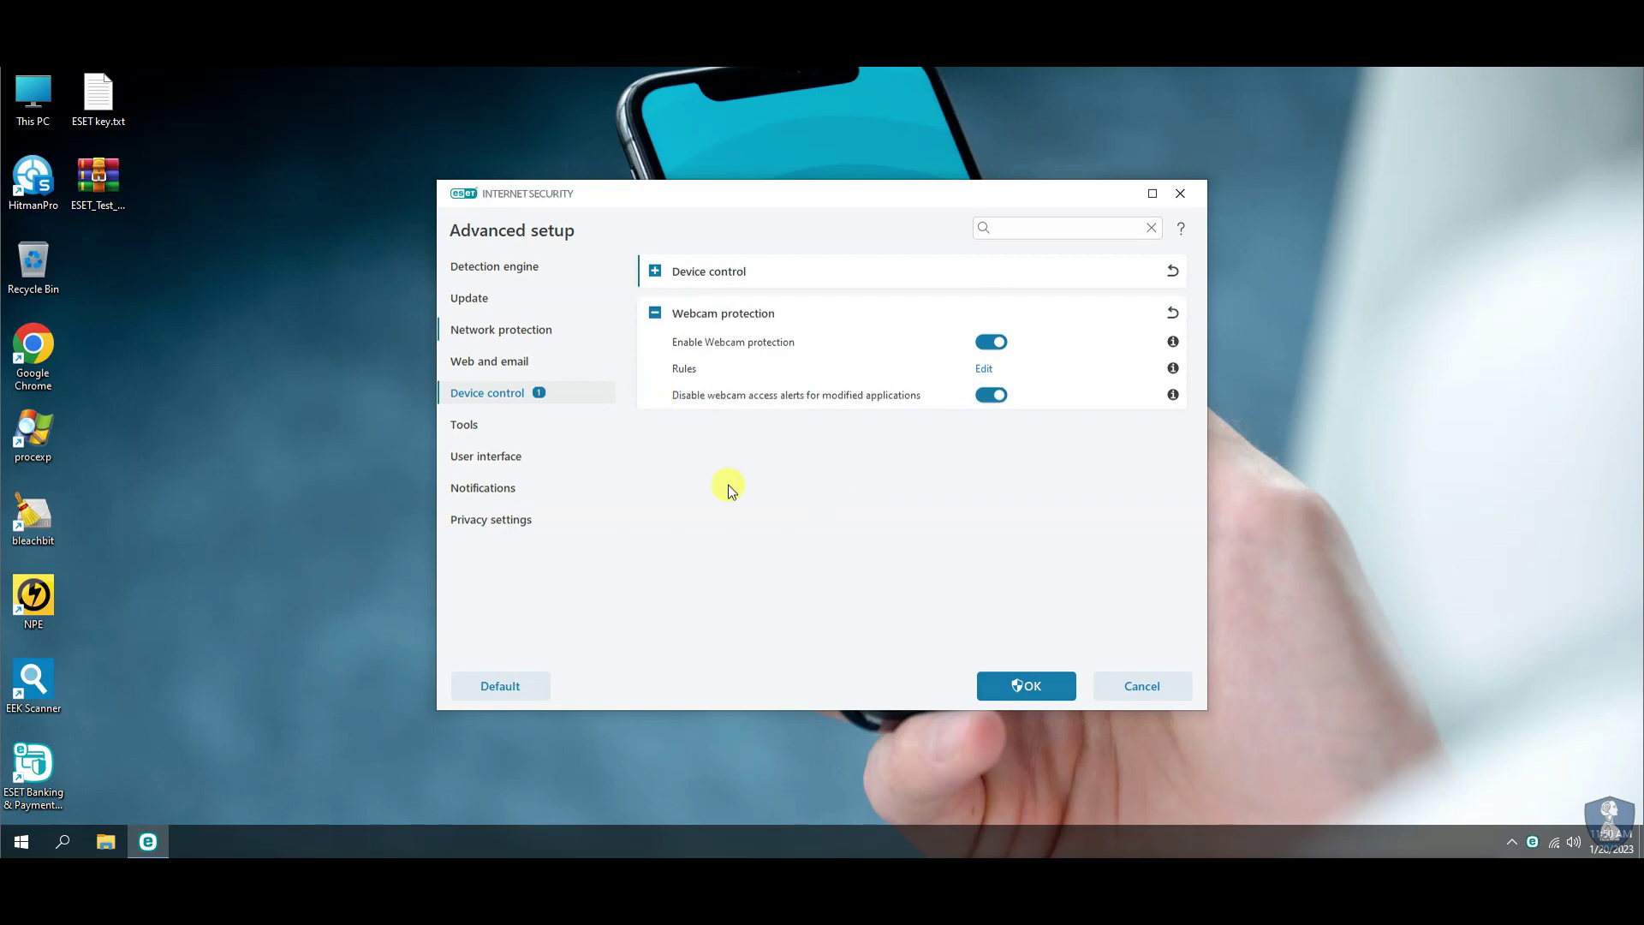
{"action": "left_click", "coordinate": [463, 427]}
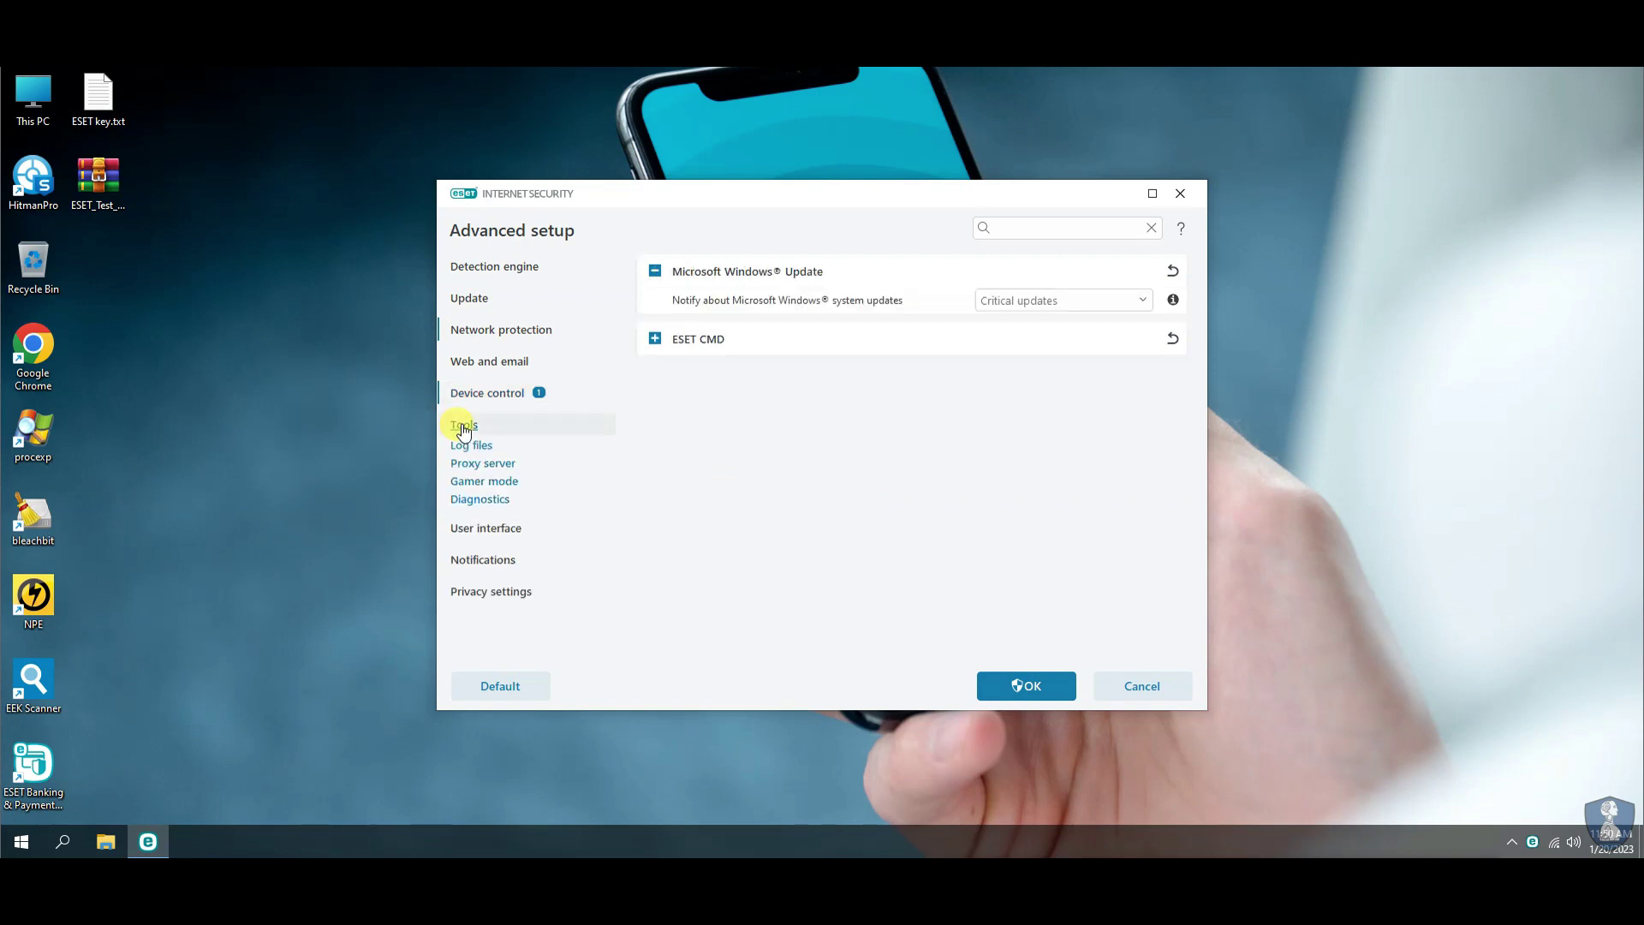
{"action": "left_click", "coordinate": [474, 527]}
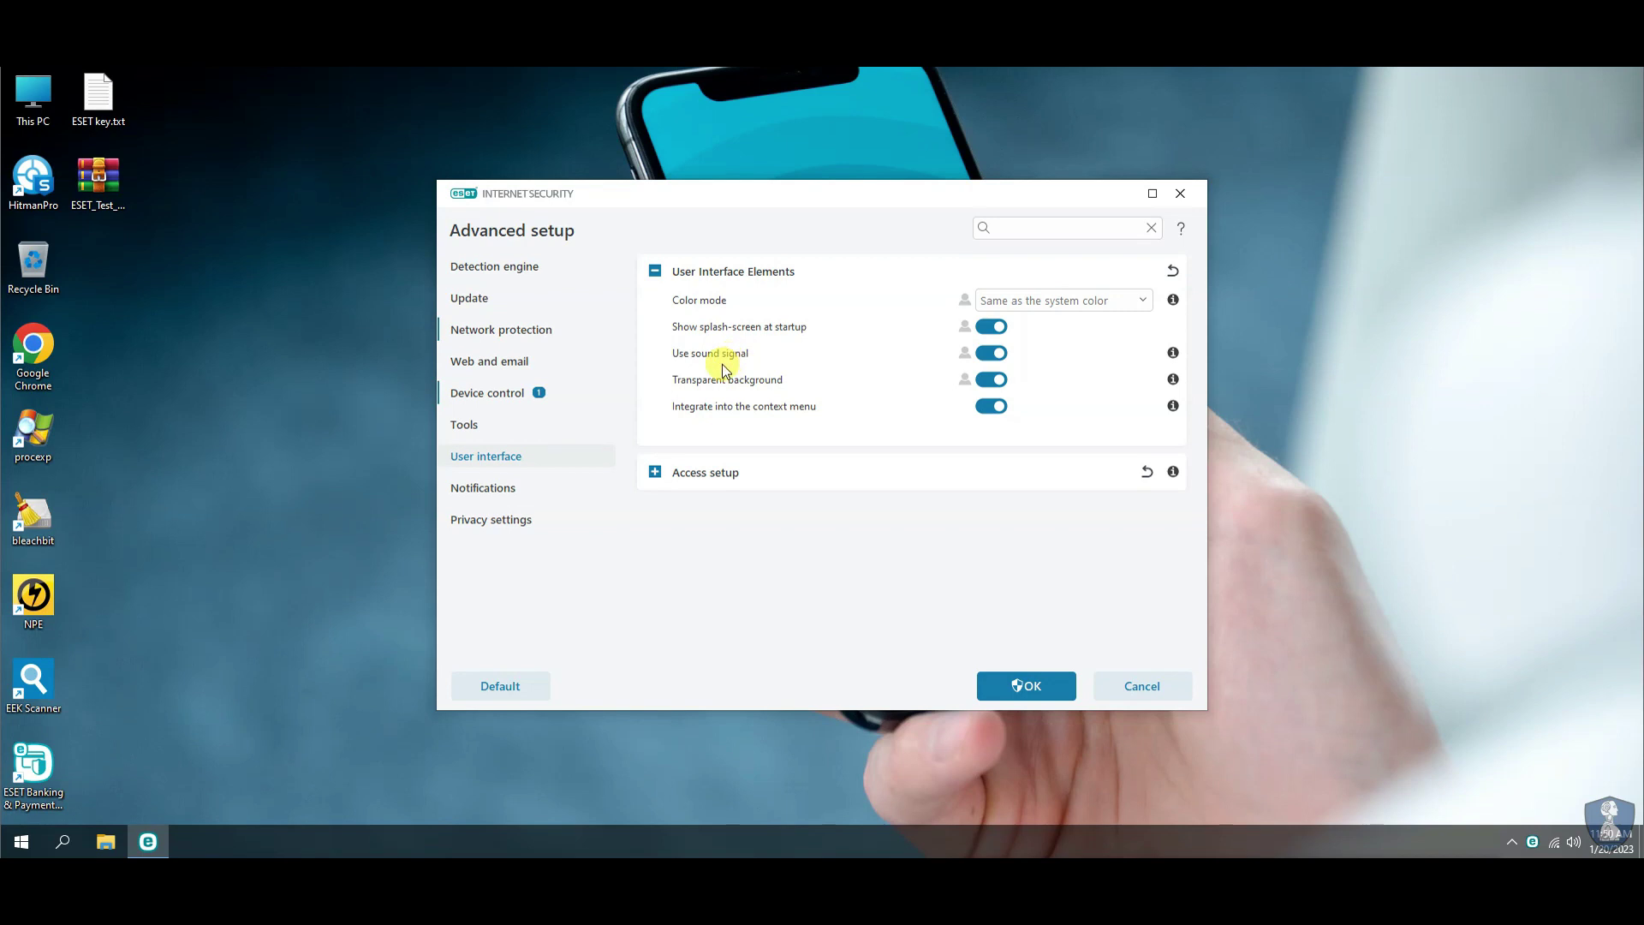
{"action": "left_click", "coordinate": [655, 472]}
Step: Review the desktop notification, interactive alert and privacy settings, and save the advanced setup changes
{"action": "key", "text": "Down"}
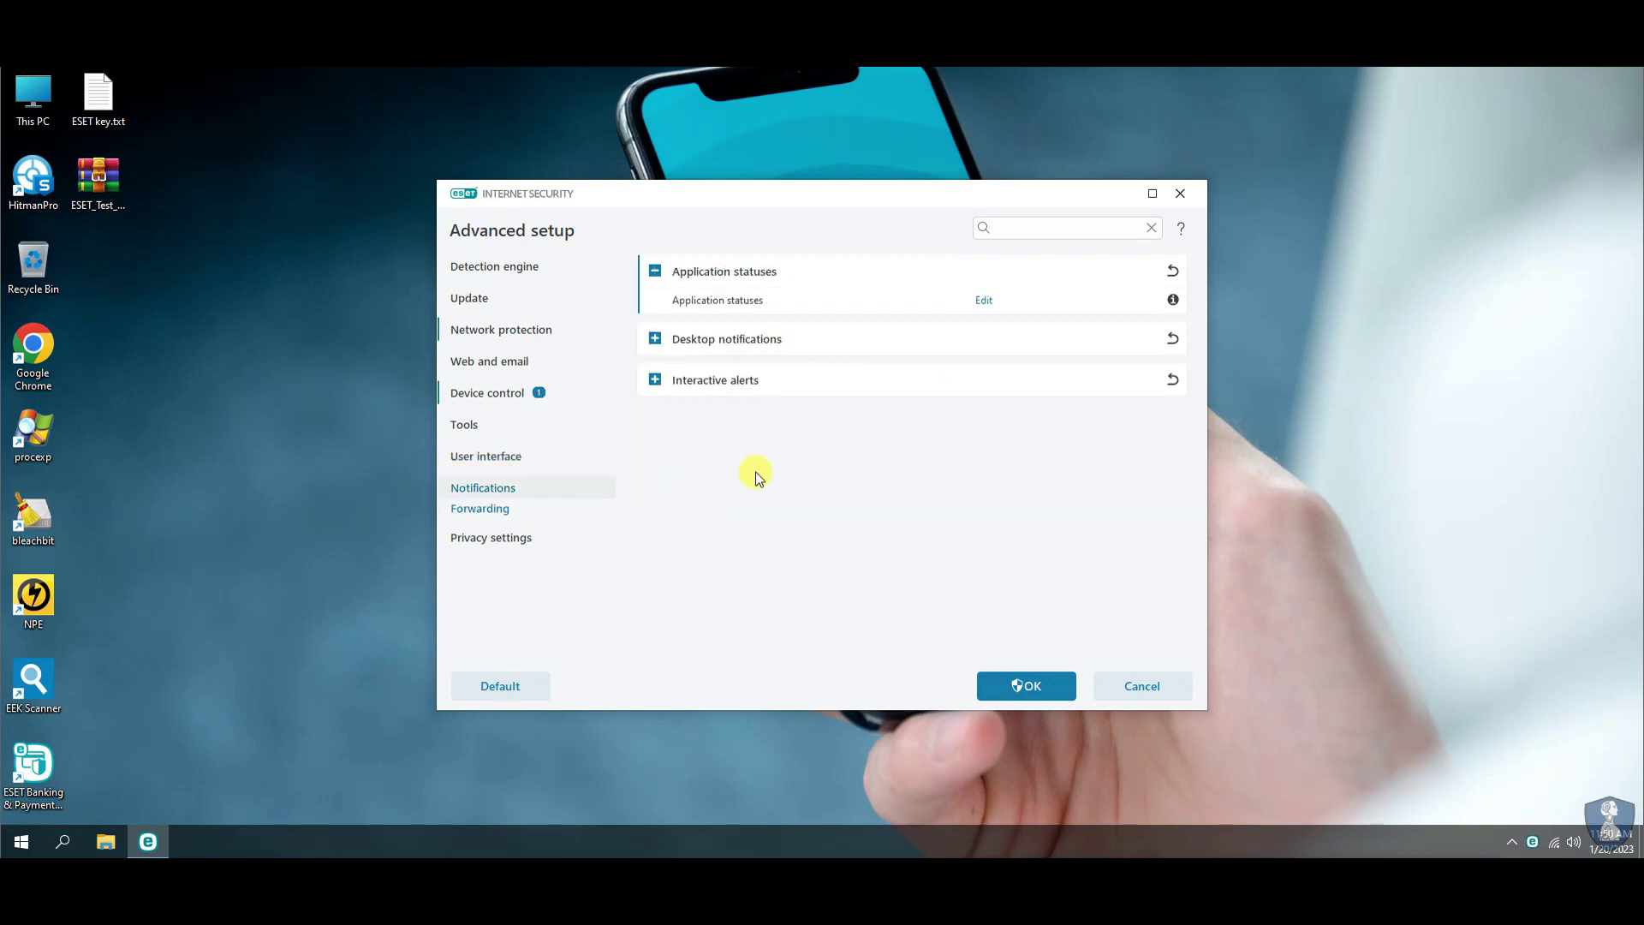
{"action": "left_click", "coordinate": [654, 341]}
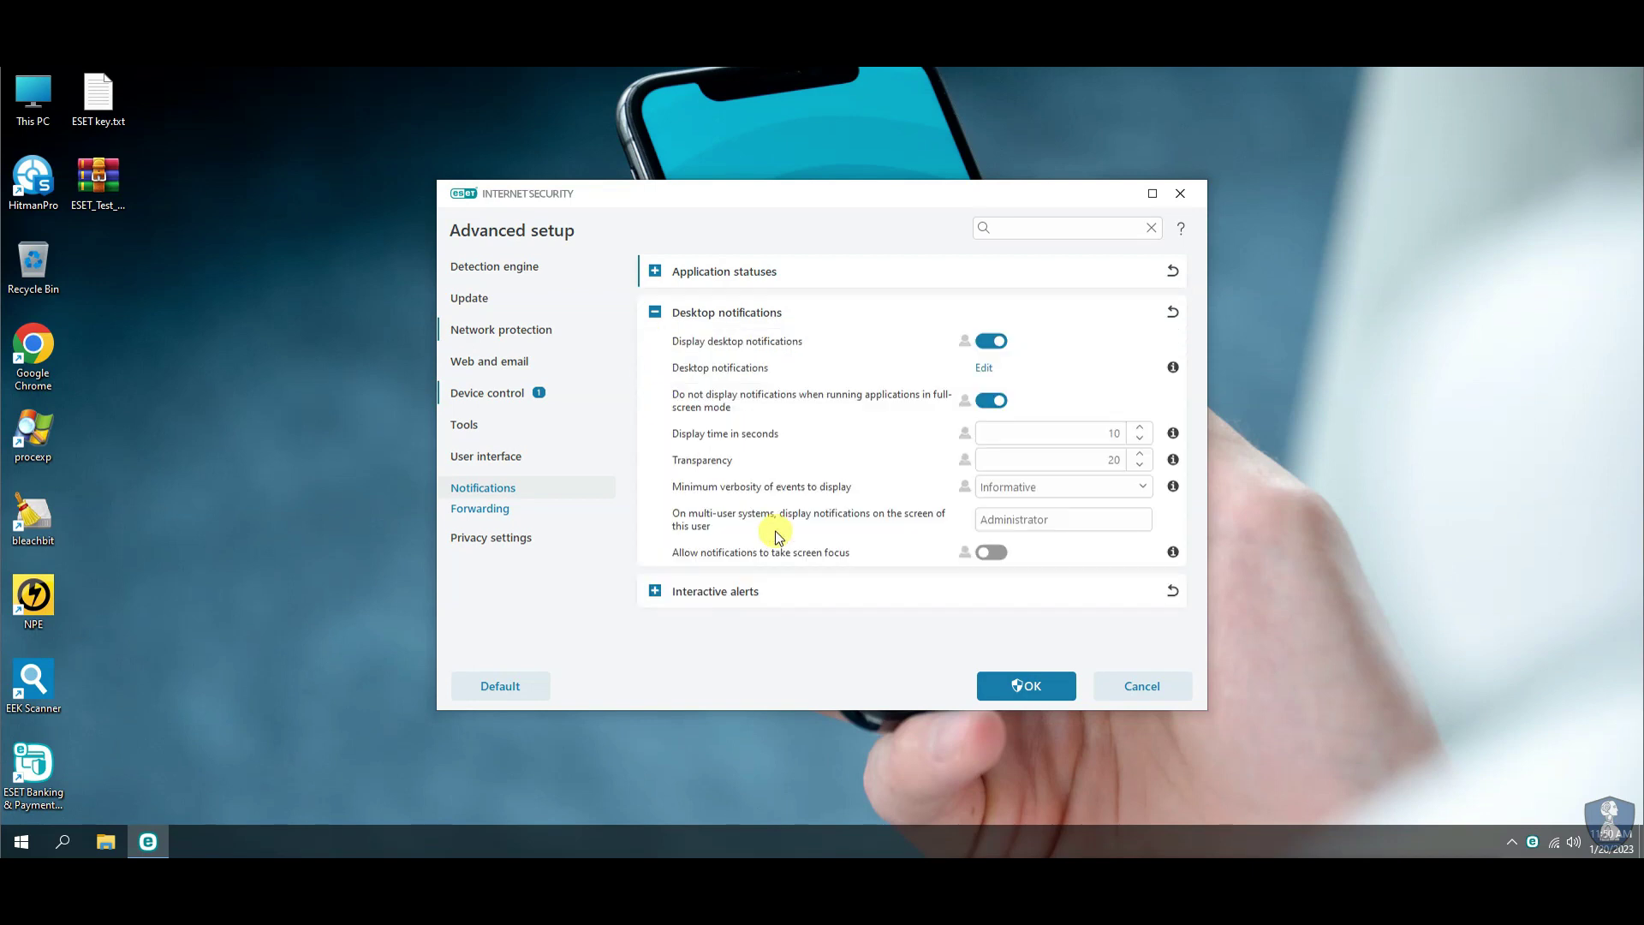
{"action": "left_click", "coordinate": [655, 590]}
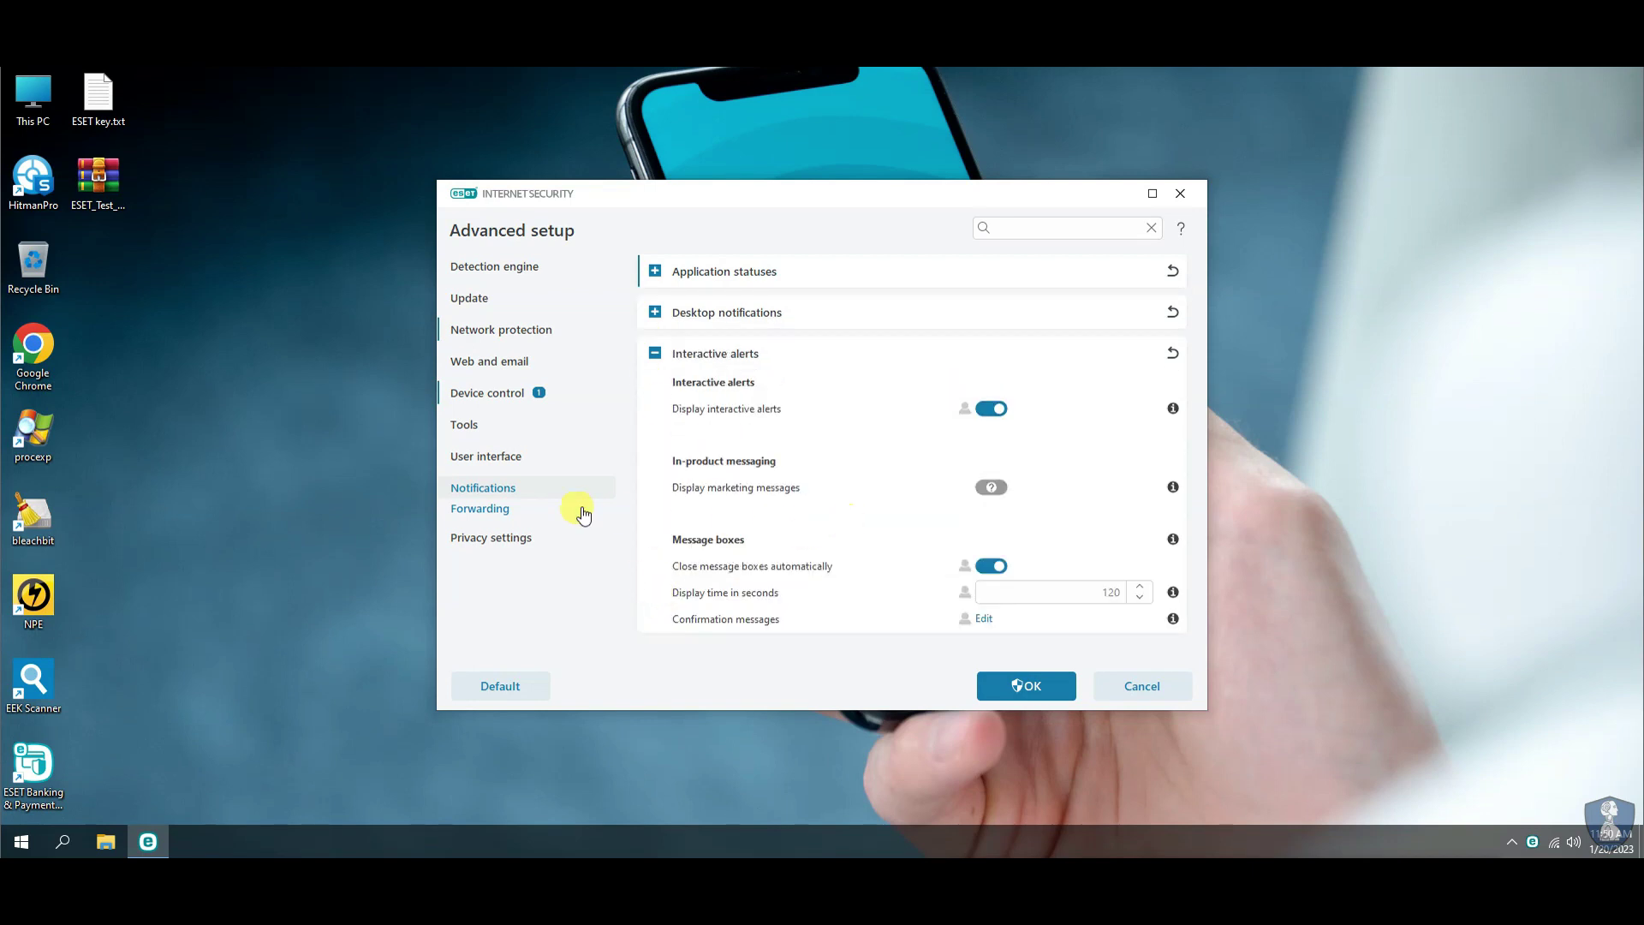
{"action": "left_click", "coordinate": [486, 541]}
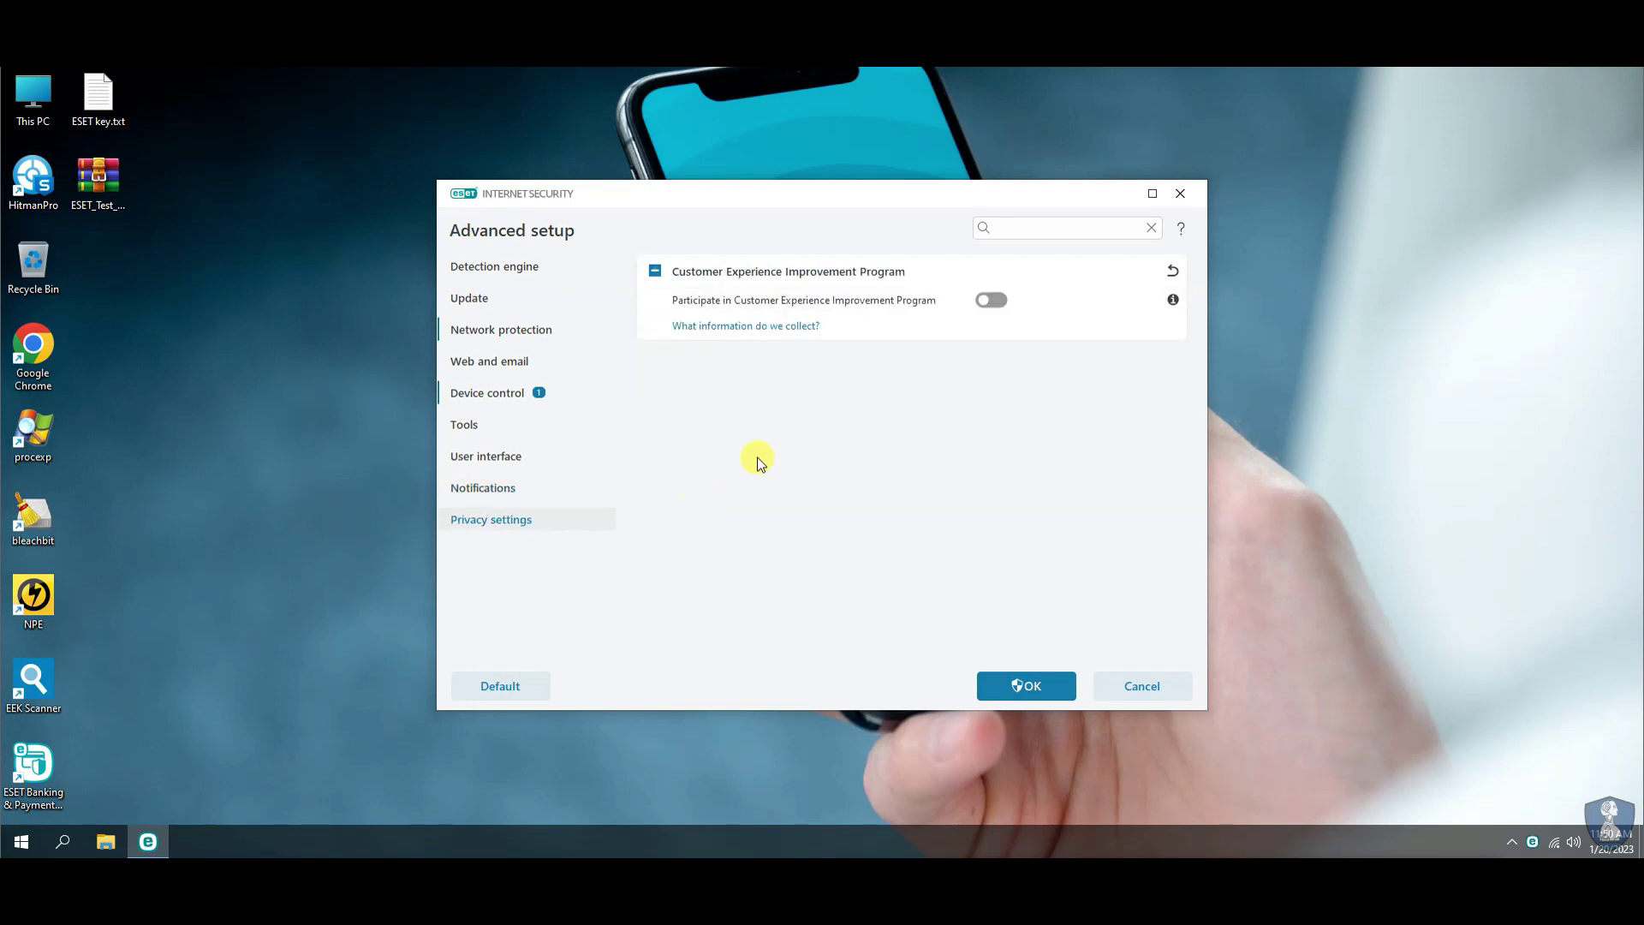
{"action": "left_click", "coordinate": [1032, 687]}
Step: Look over the HIPS settings and the Help and support and ESET HOME account pages, and close the program window
{"action": "left_click", "coordinate": [1161, 402]}
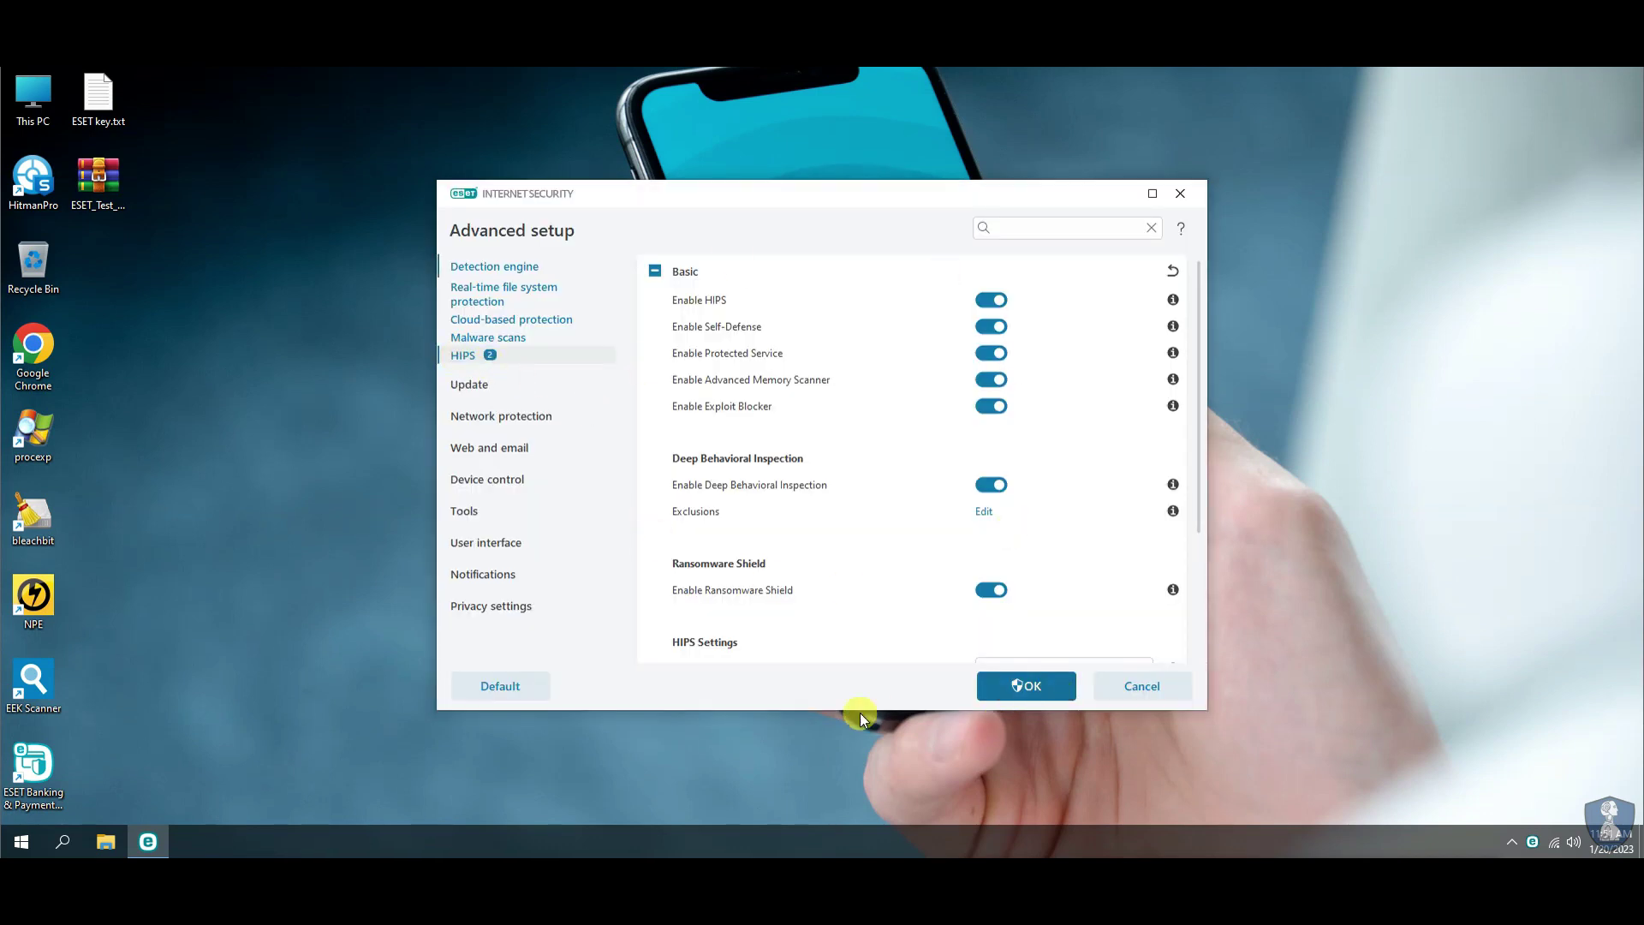
{"action": "left_click", "coordinate": [1026, 686]}
{"action": "left_click", "coordinate": [531, 439]}
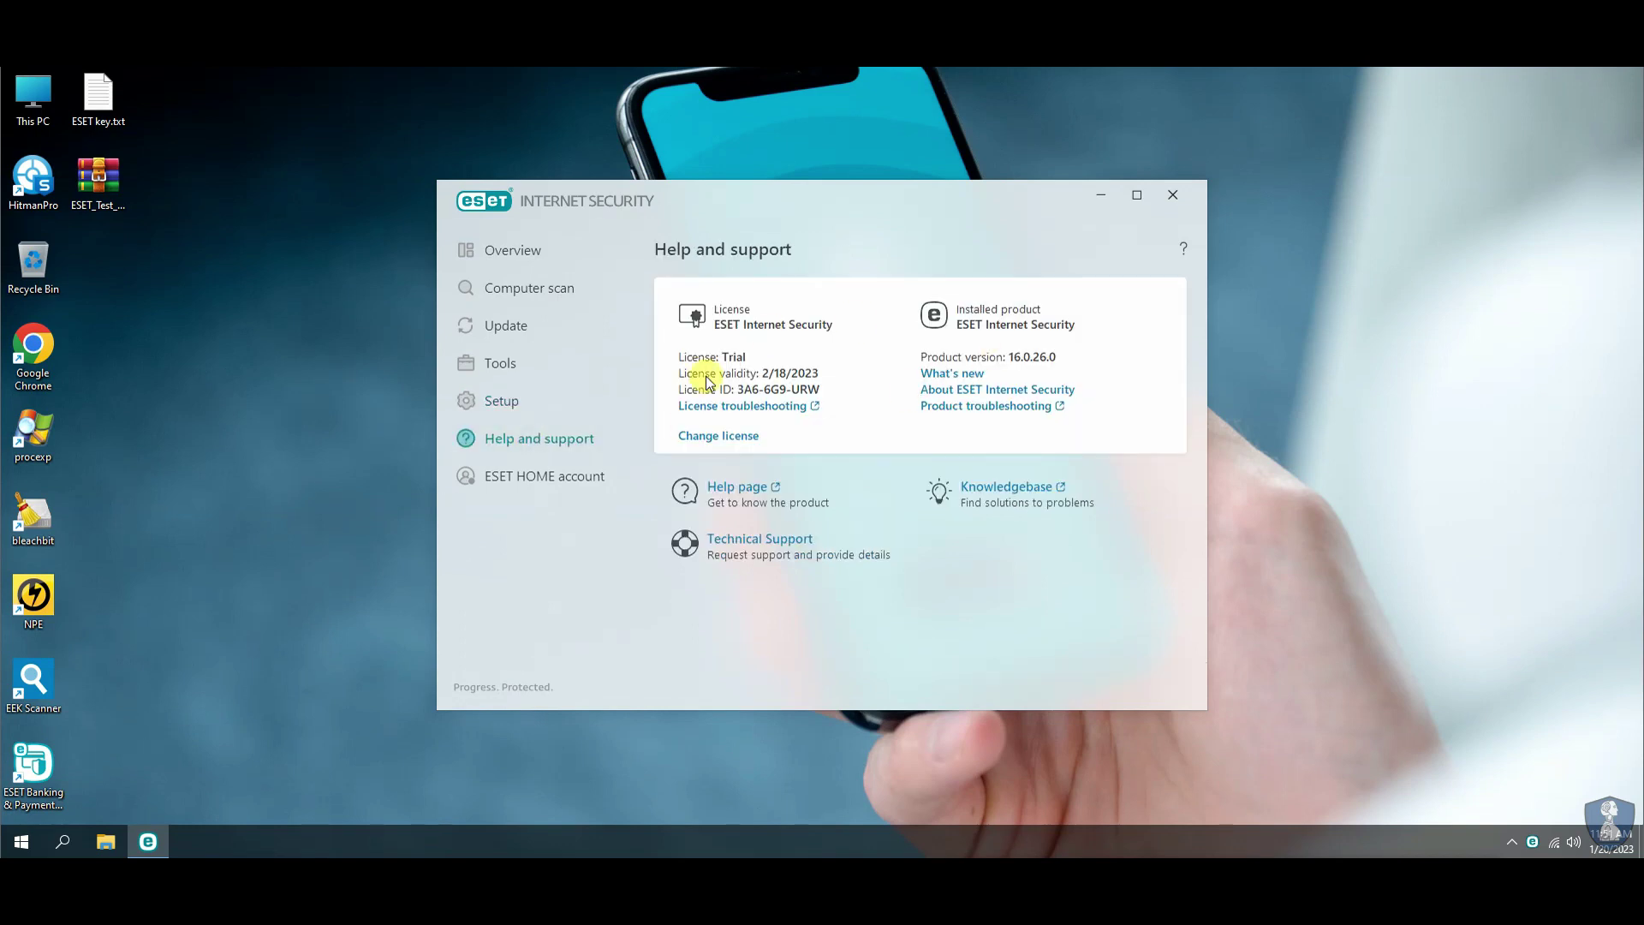
{"action": "left_click", "coordinate": [540, 495]}
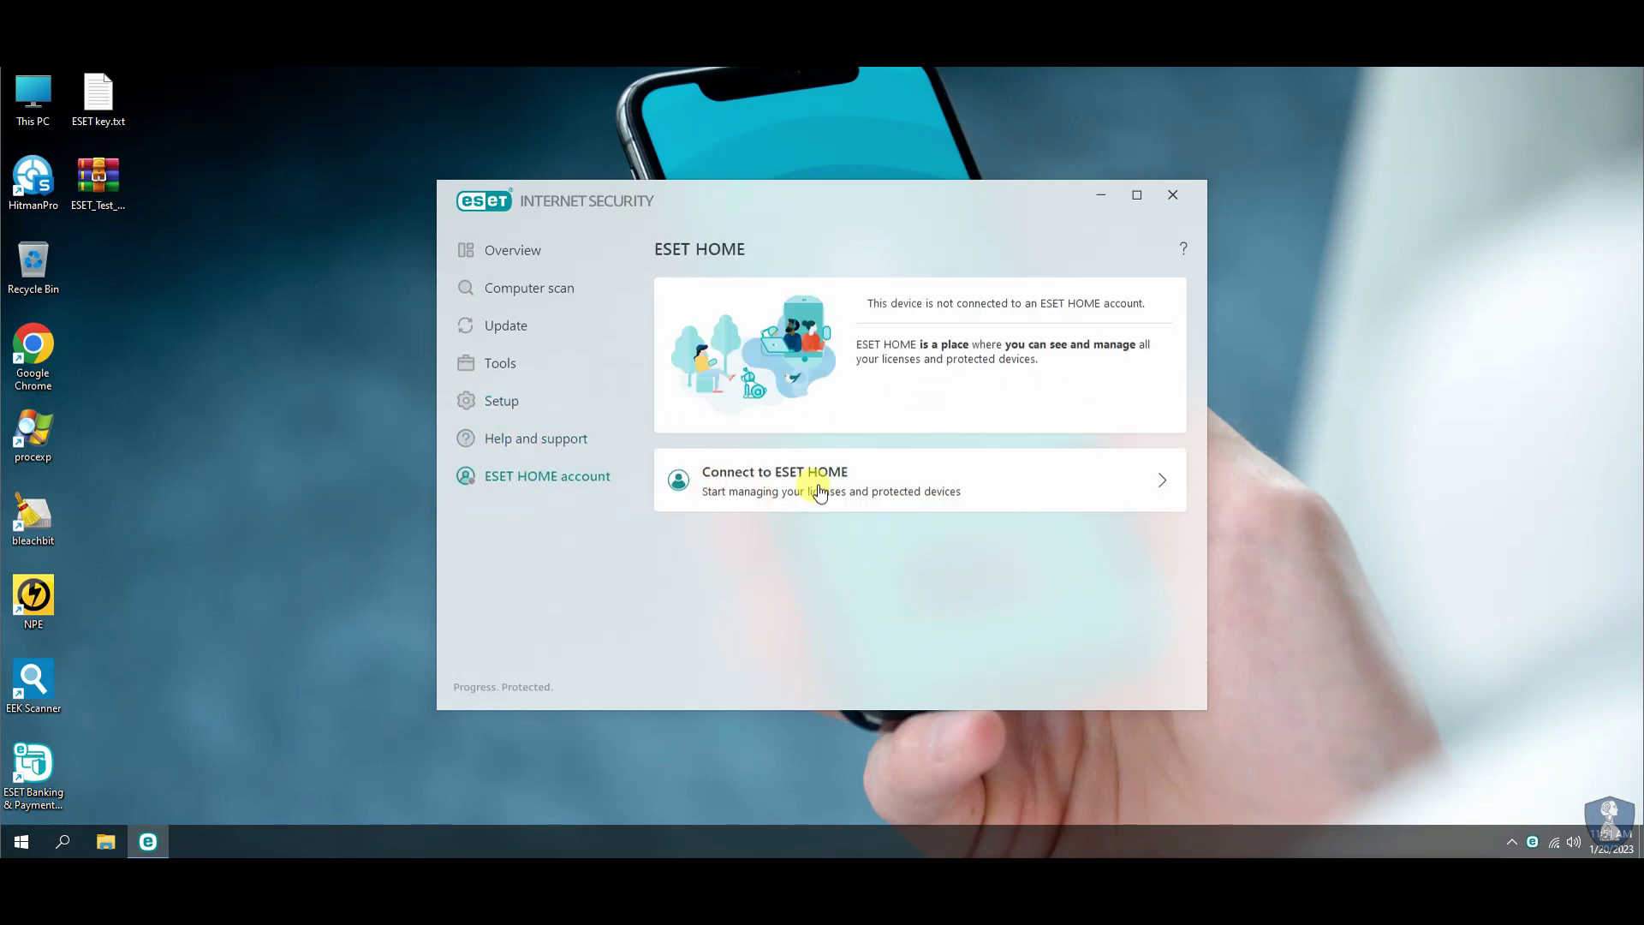
{"action": "left_click", "coordinate": [501, 257]}
{"action": "left_click", "coordinate": [1173, 199]}
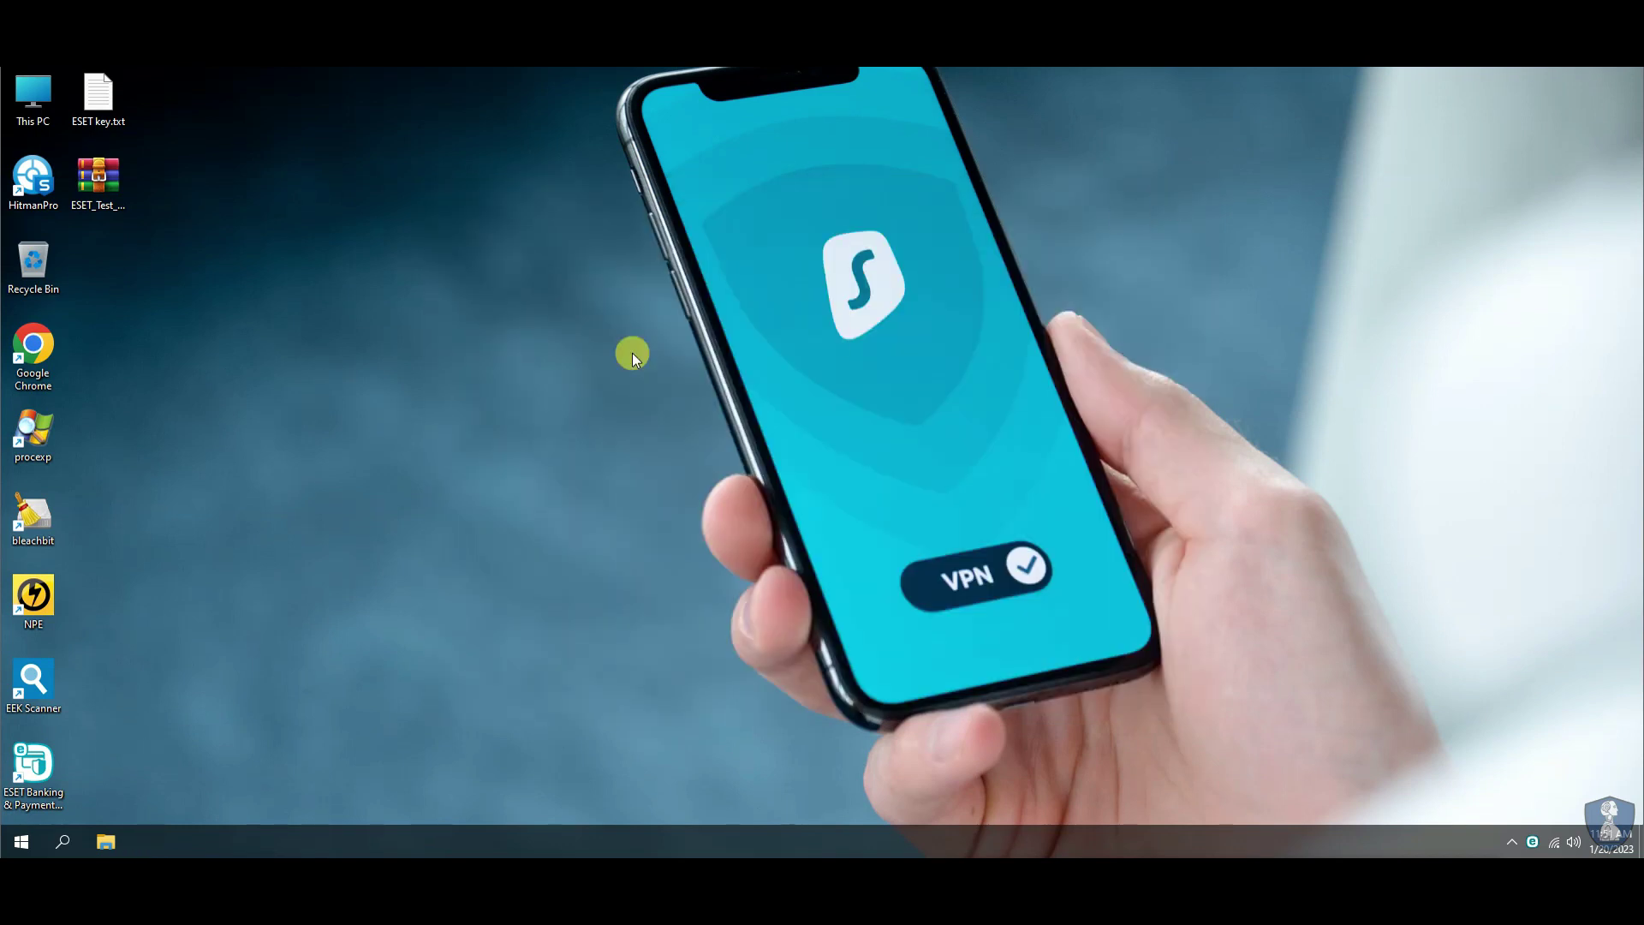
Step: Pause ESET's antivirus and antispyware protection and minimize the program window
{"action": "right_click", "coordinate": [1532, 842]}
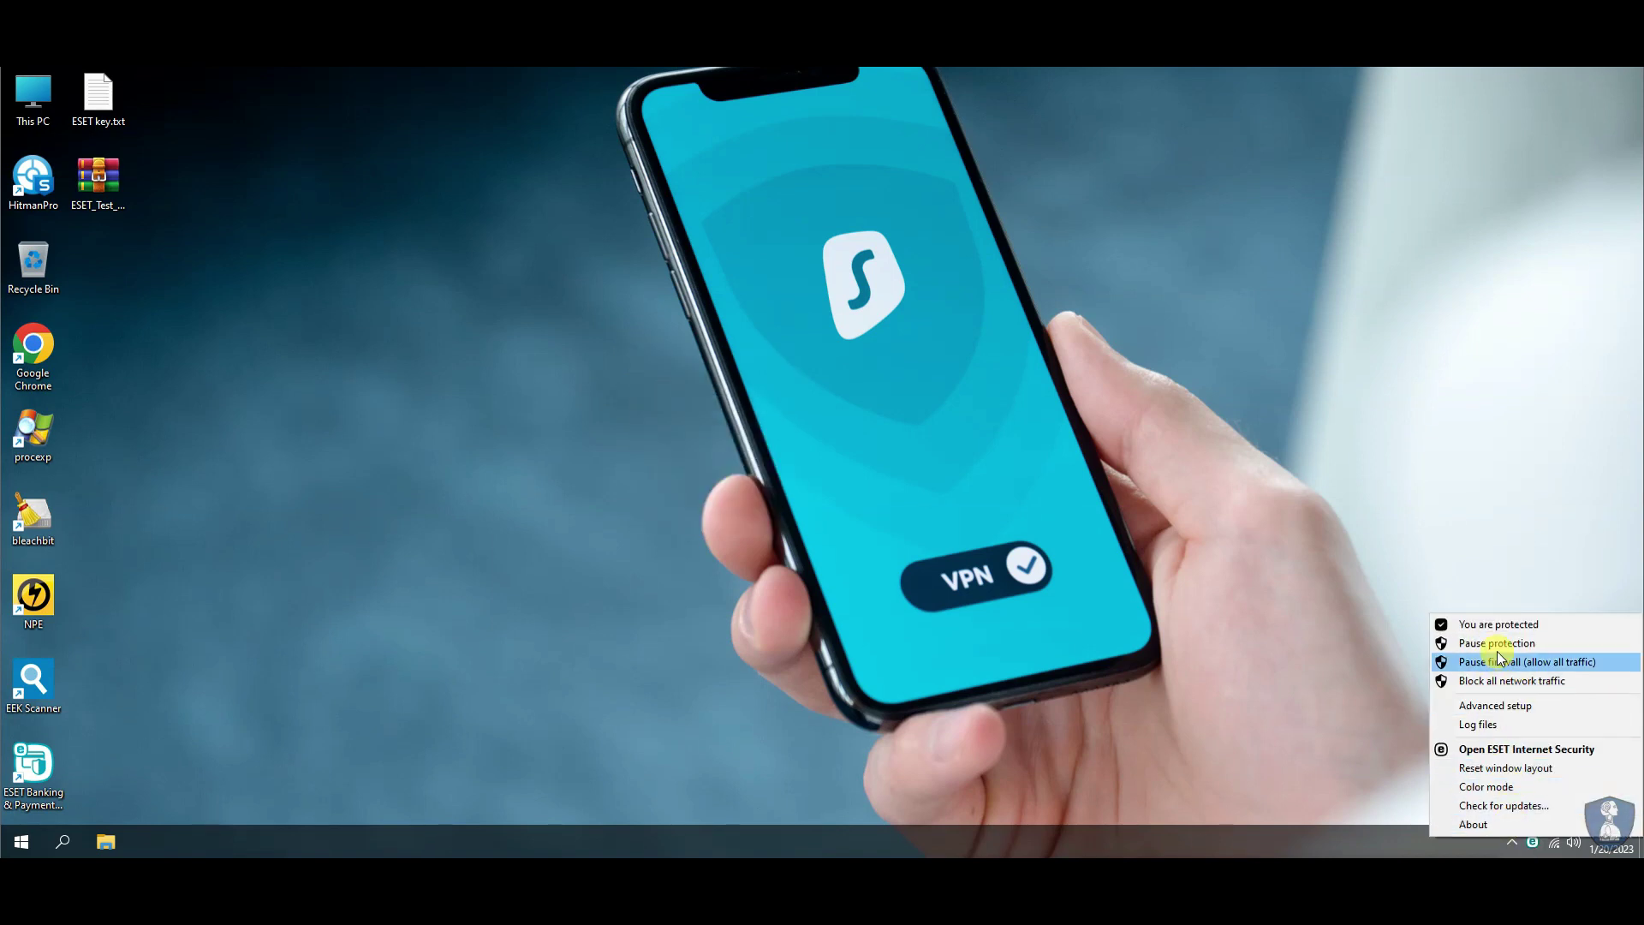
{"action": "left_click", "coordinate": [1457, 644]}
{"action": "left_click", "coordinate": [660, 499]}
{"action": "left_click", "coordinate": [984, 508]}
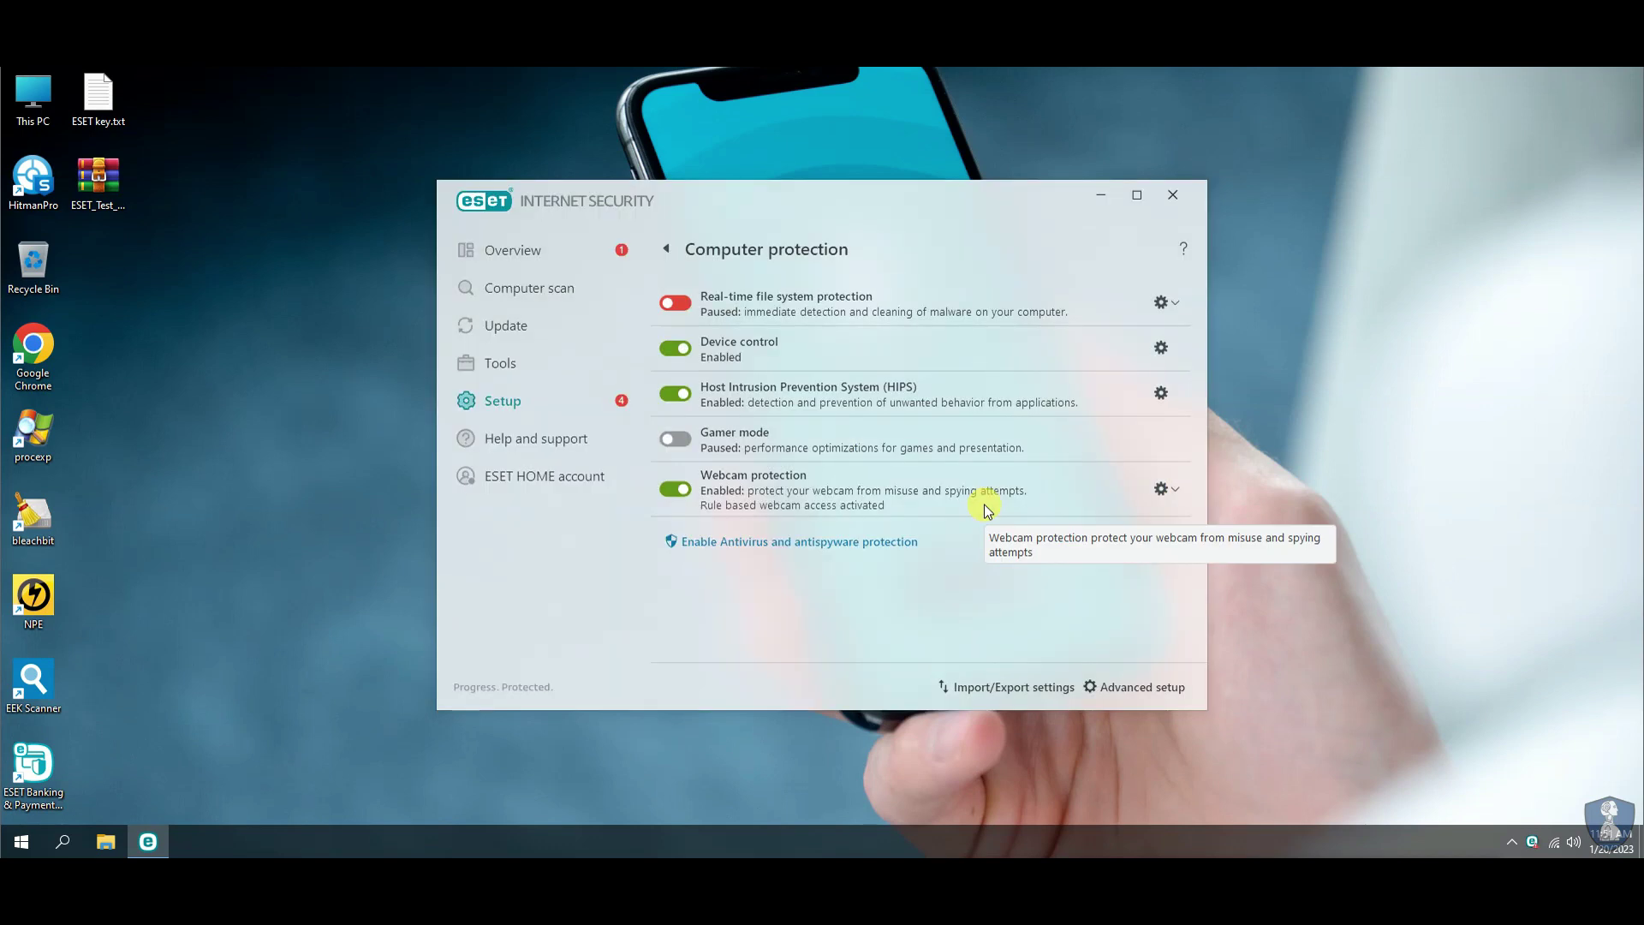
{"action": "left_click", "coordinate": [1103, 195]}
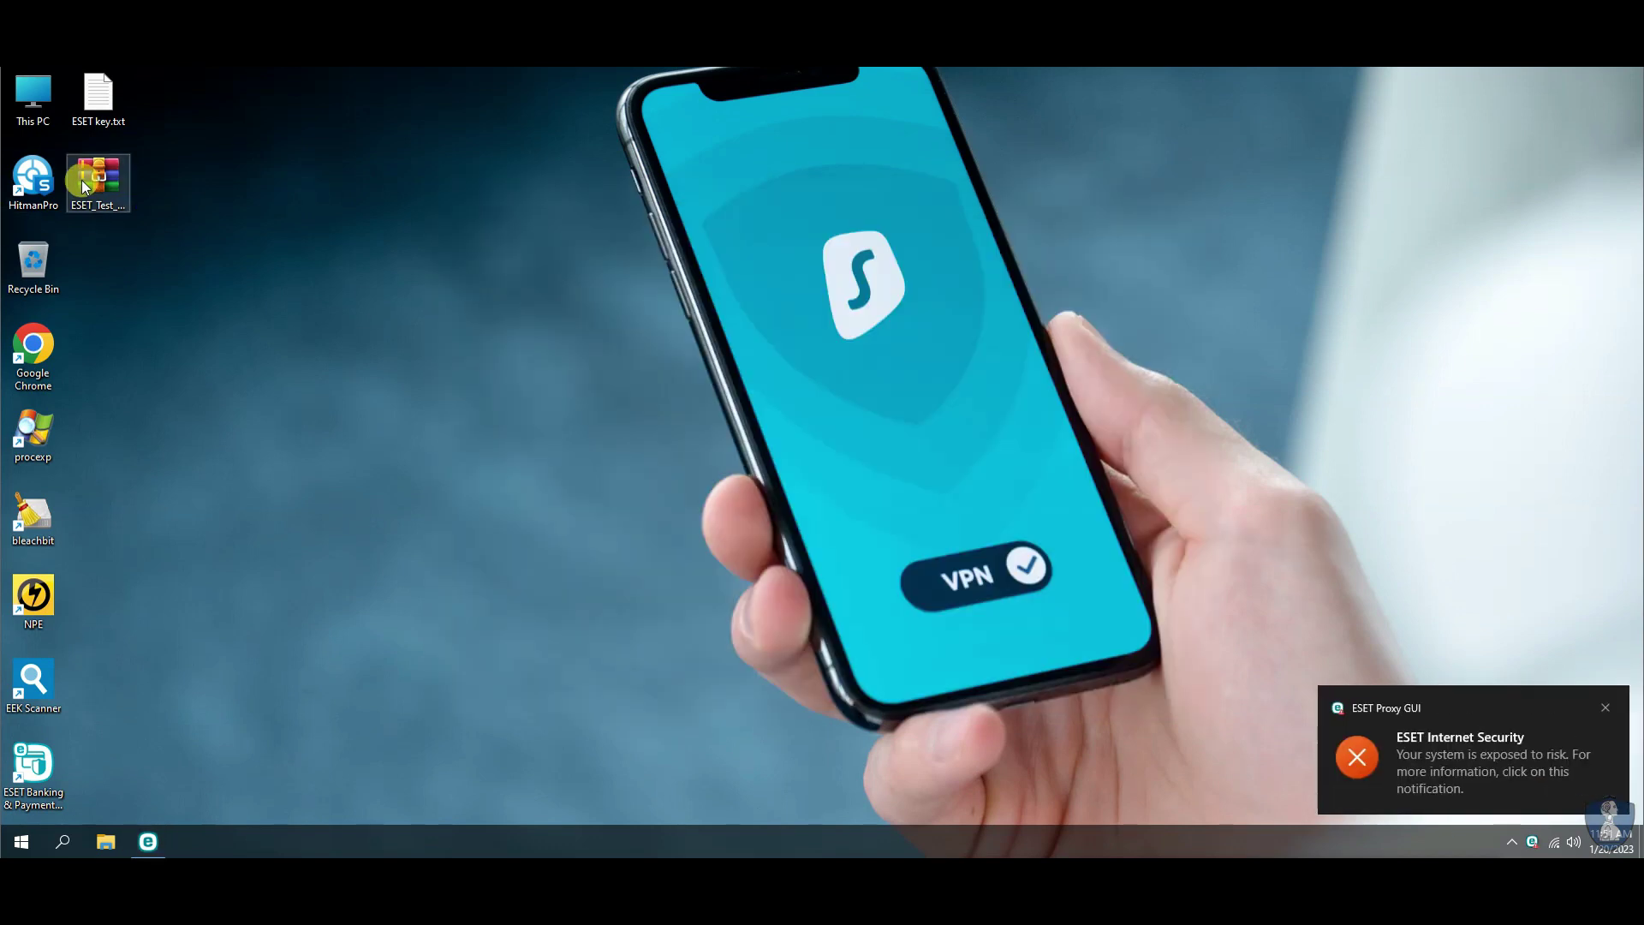
Step: Extract the ESET_Test_Samp.rar archive into its own folder on the desktop and open that folder
{"action": "right_click", "coordinate": [97, 178]}
{"action": "left_click", "coordinate": [190, 265]}
{"action": "right_click", "coordinate": [105, 183]}
{"action": "left_click", "coordinate": [166, 248]}
{"action": "key", "text": "Return"}
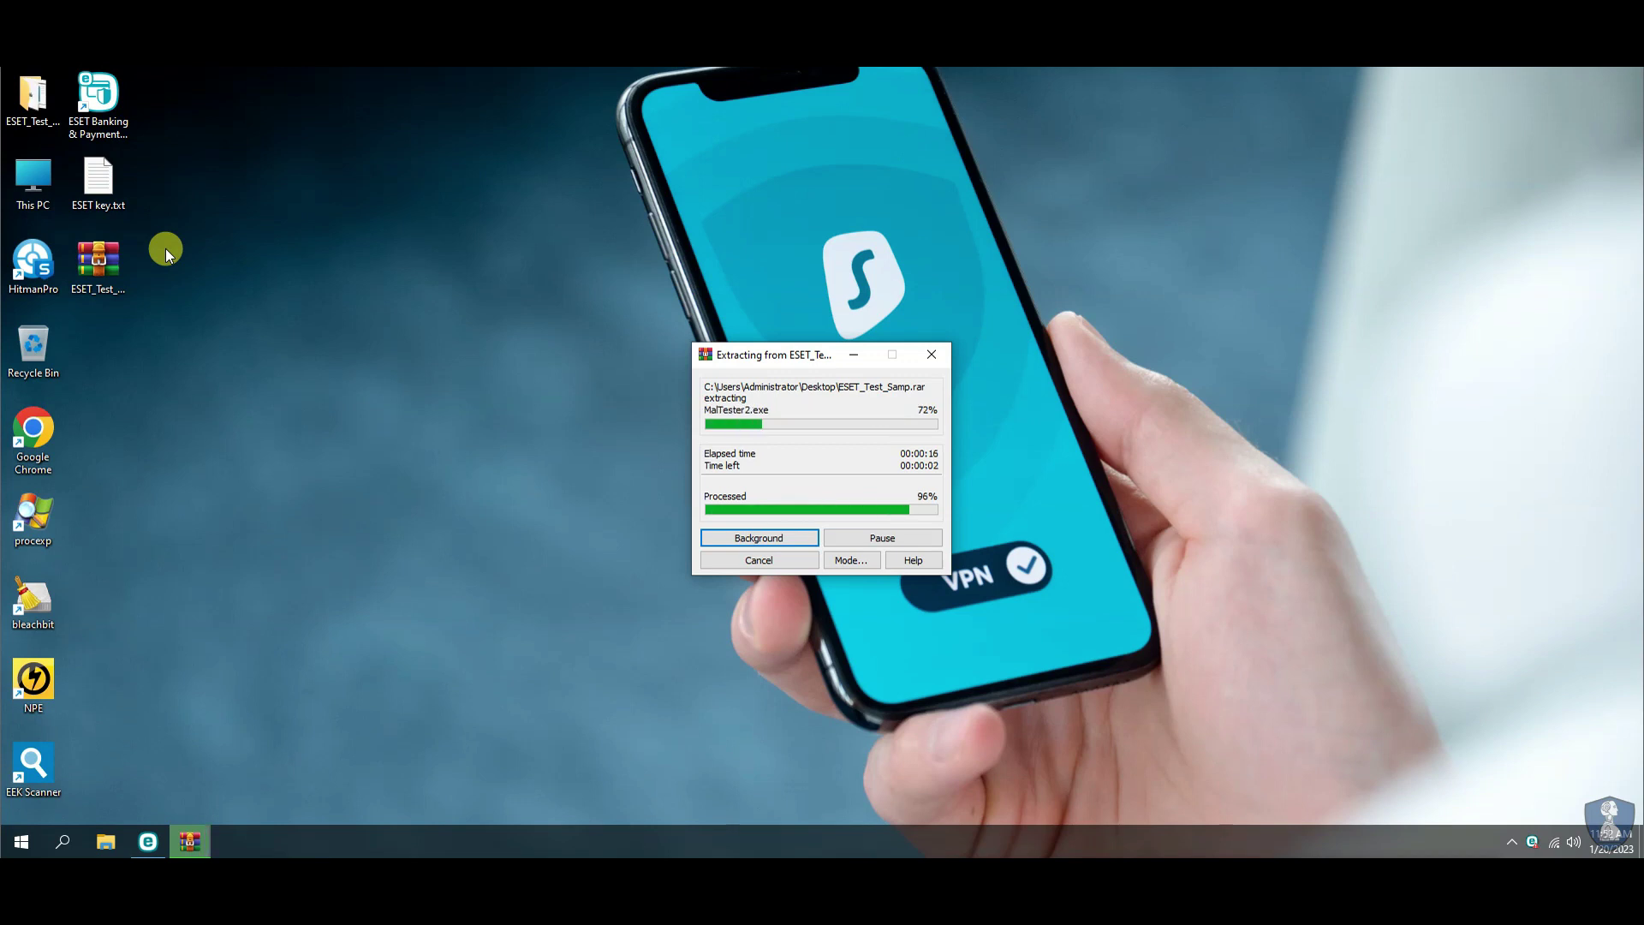
{"action": "left_click", "coordinate": [730, 715]}
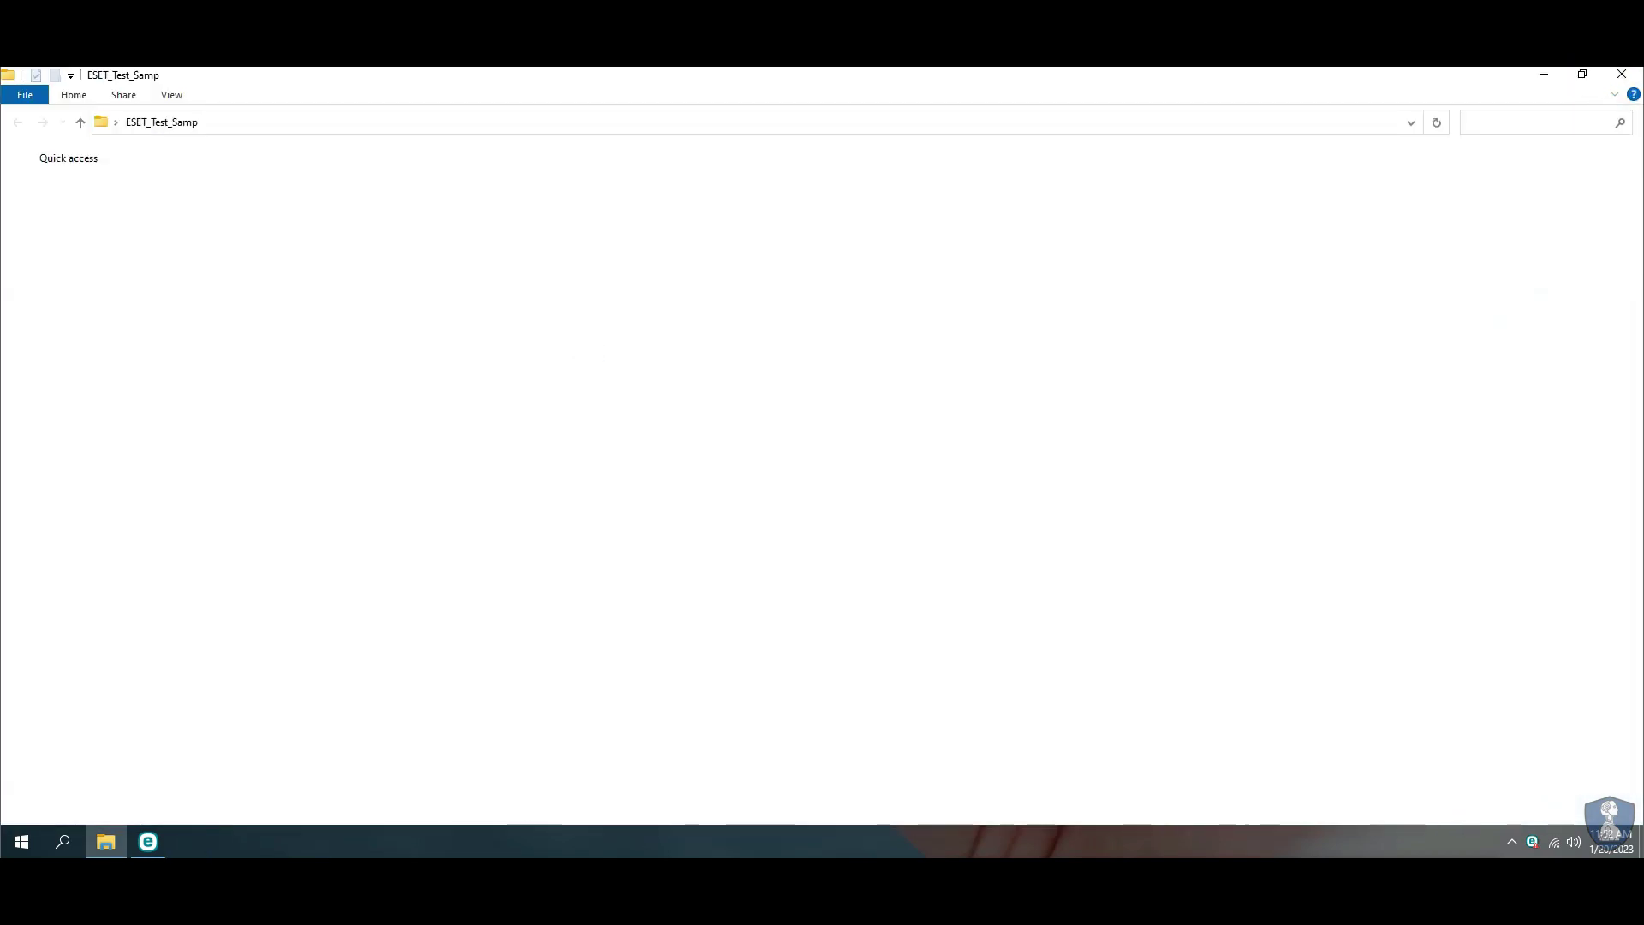
Step: Shrink the ESET_Test_Samp window, widen its Name column to look through the extracted sample files, and minimize it
{"action": "left_click", "coordinate": [1583, 75]}
{"action": "left_click_drag", "start_coordinate": [790, 239], "coordinate": [804, 188]}
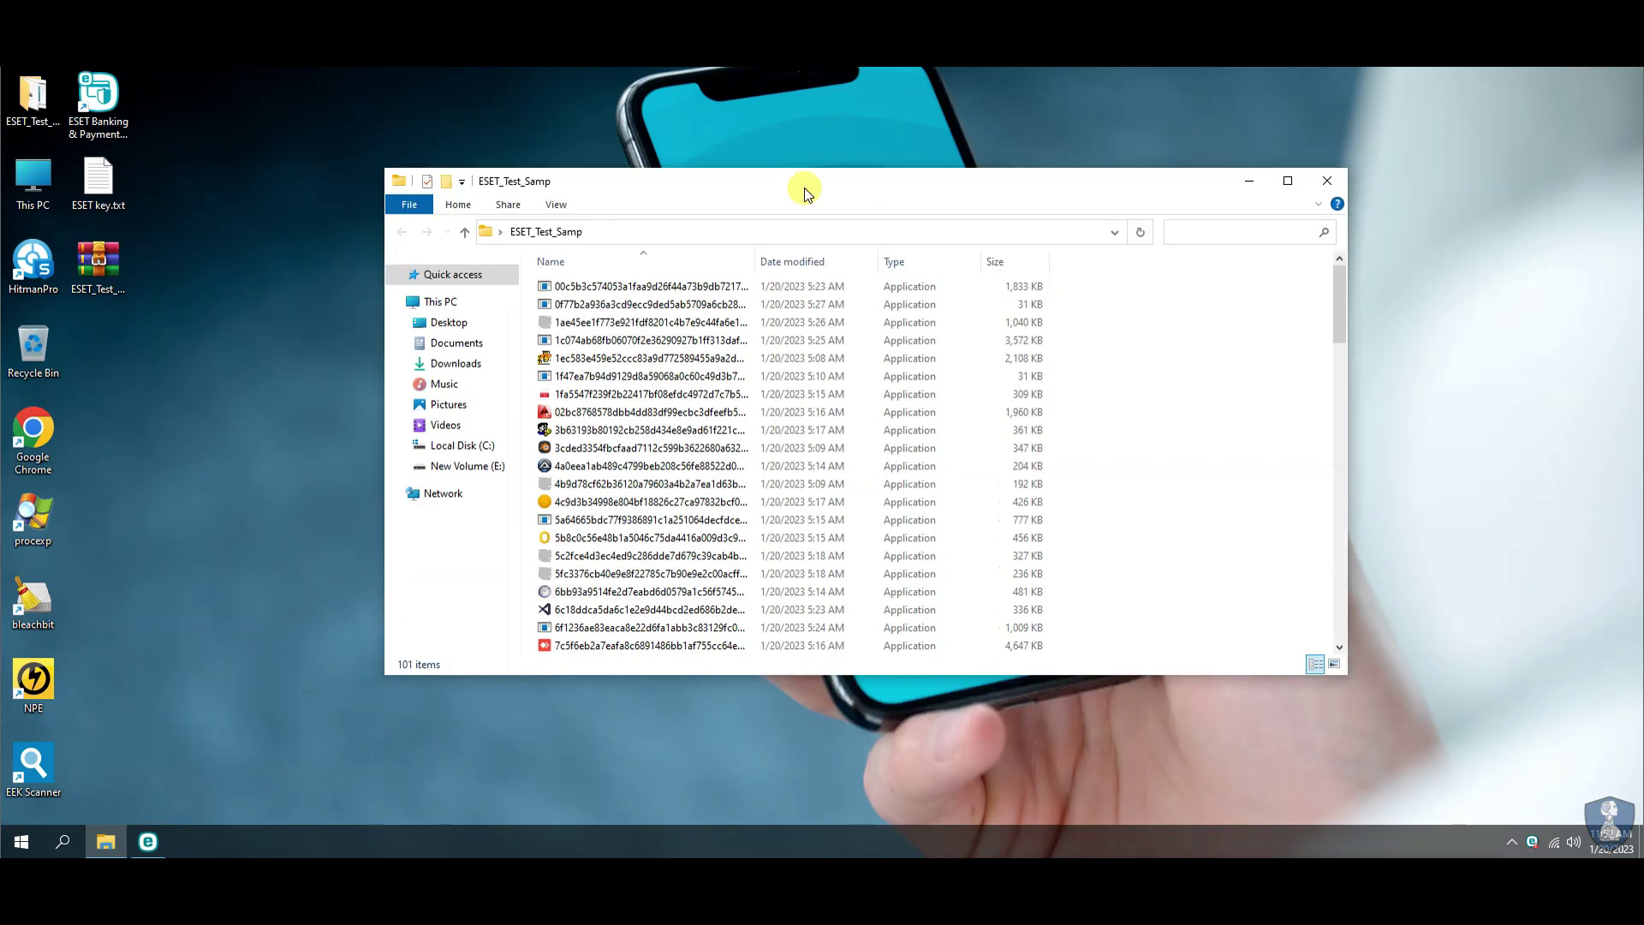
{"action": "left_click_drag", "start_coordinate": [832, 258], "coordinate": [941, 259]}
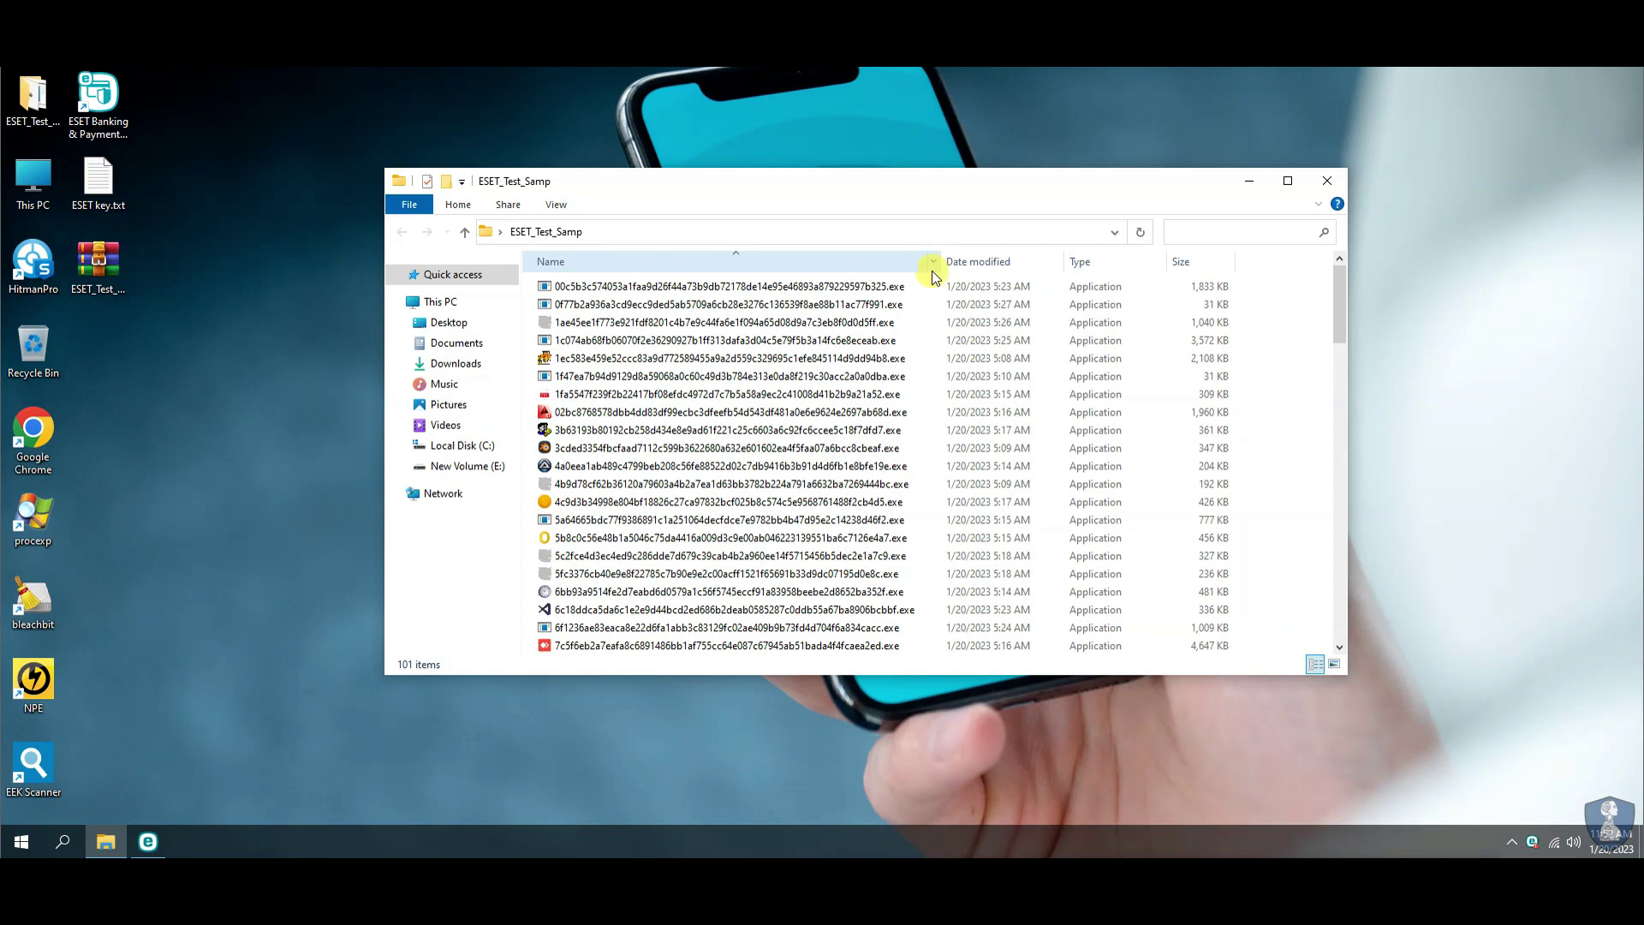
{"action": "scroll", "coordinate": [844, 451], "scroll_direction": "down", "scroll_amount": 15}
{"action": "scroll", "coordinate": [844, 456], "scroll_direction": "down", "scroll_amount": 10}
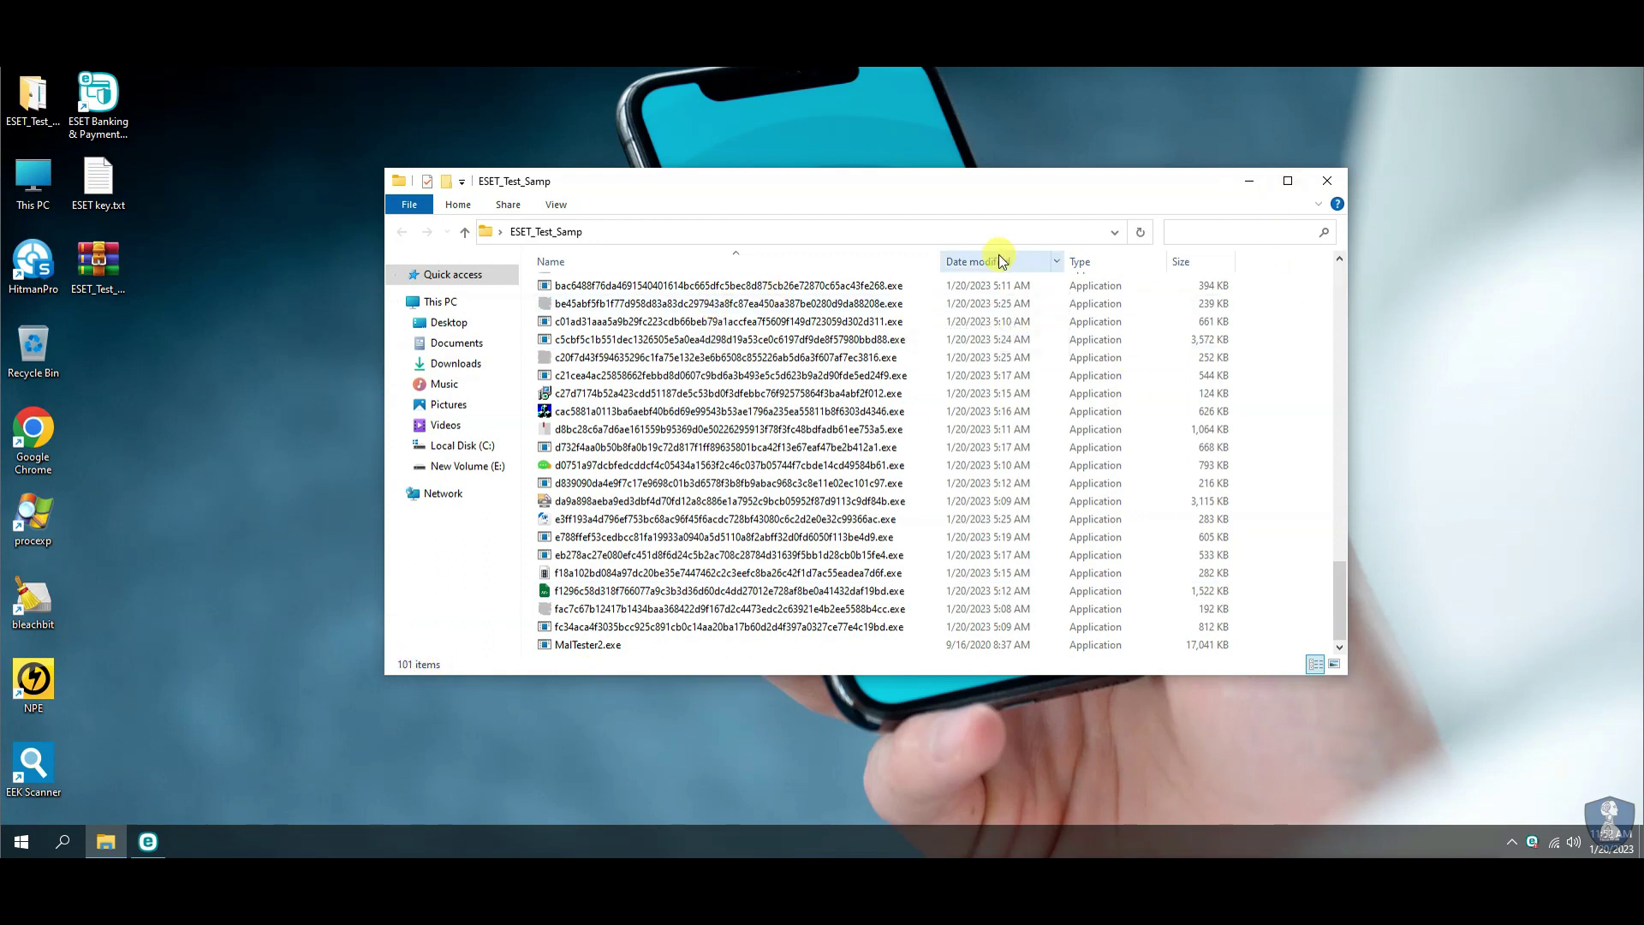
{"action": "left_click", "coordinate": [1250, 182]}
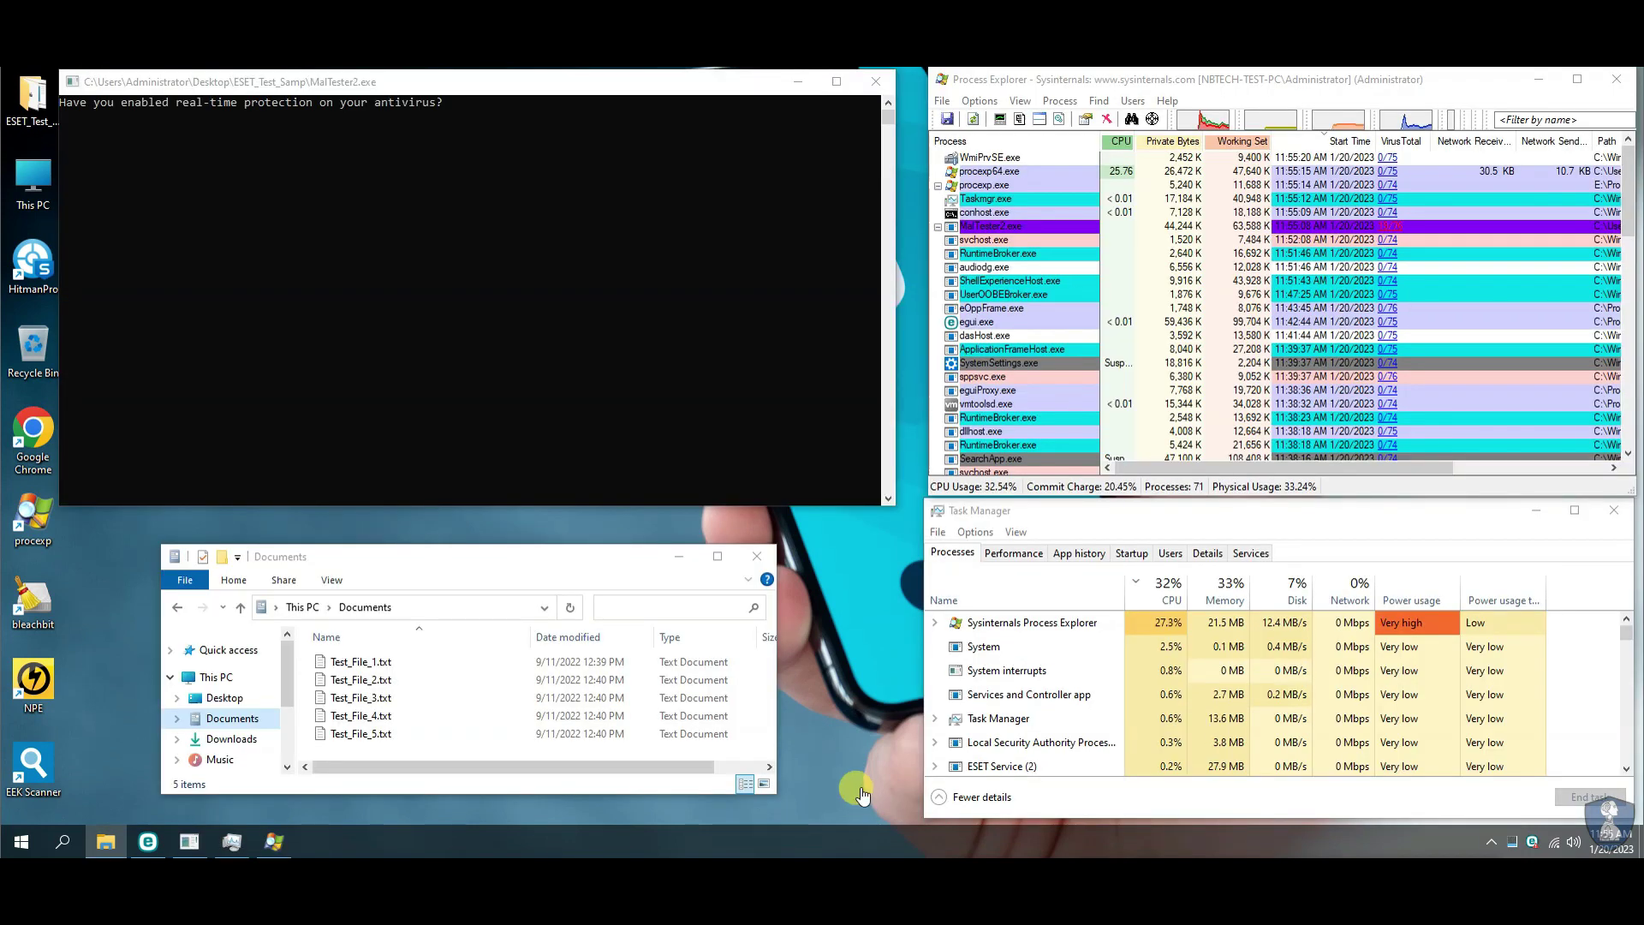
Step: Look over the running processes in Process Explorer, Task Manager's detailed process list and the Documents test files
{"action": "left_click", "coordinate": [1327, 85]}
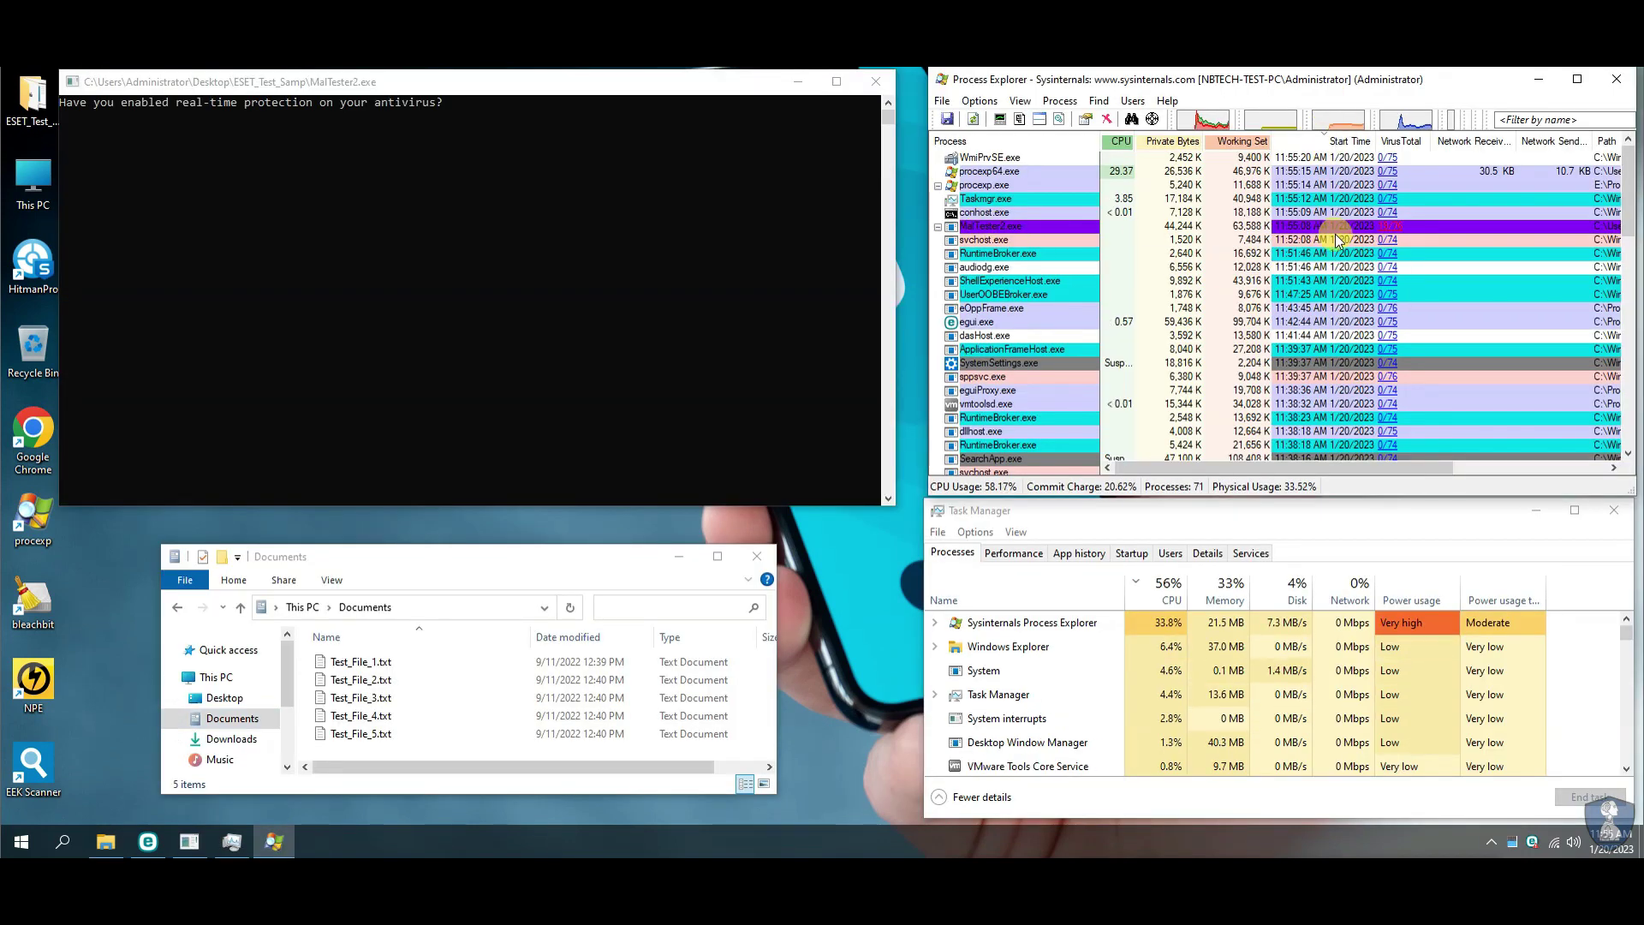
{"action": "scroll", "coordinate": [1417, 291], "scroll_direction": "down", "scroll_amount": 15}
{"action": "scroll", "coordinate": [1413, 282], "scroll_direction": "up", "scroll_amount": 8}
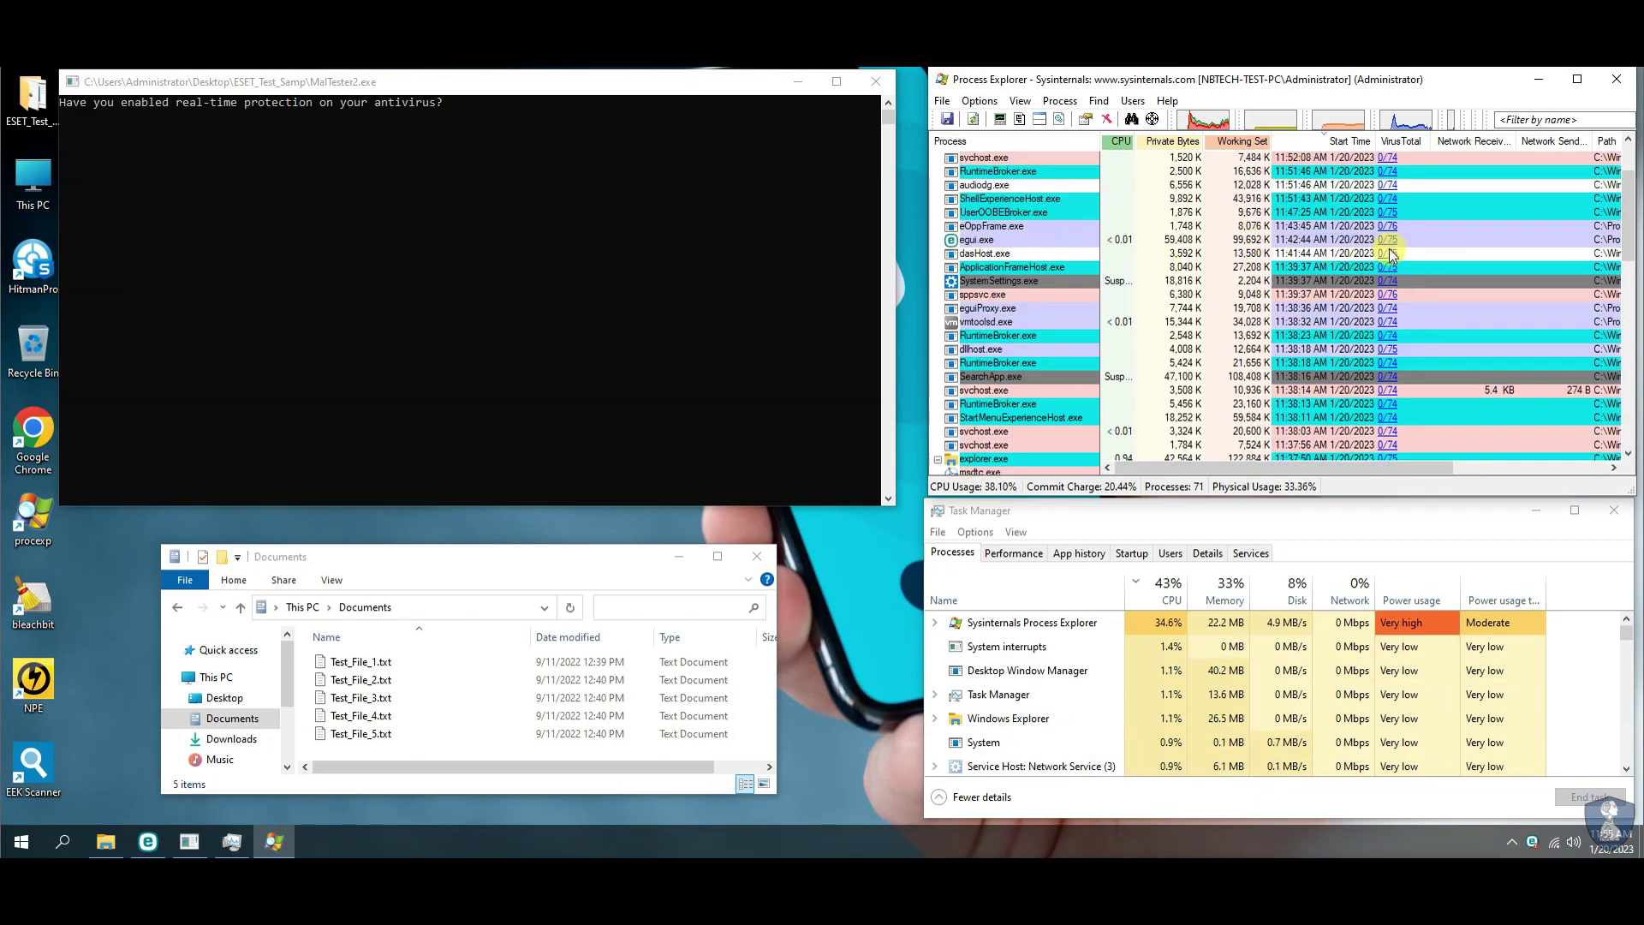
{"action": "scroll", "coordinate": [1389, 257], "scroll_direction": "up", "scroll_amount": 2}
{"action": "left_click", "coordinate": [1347, 511]}
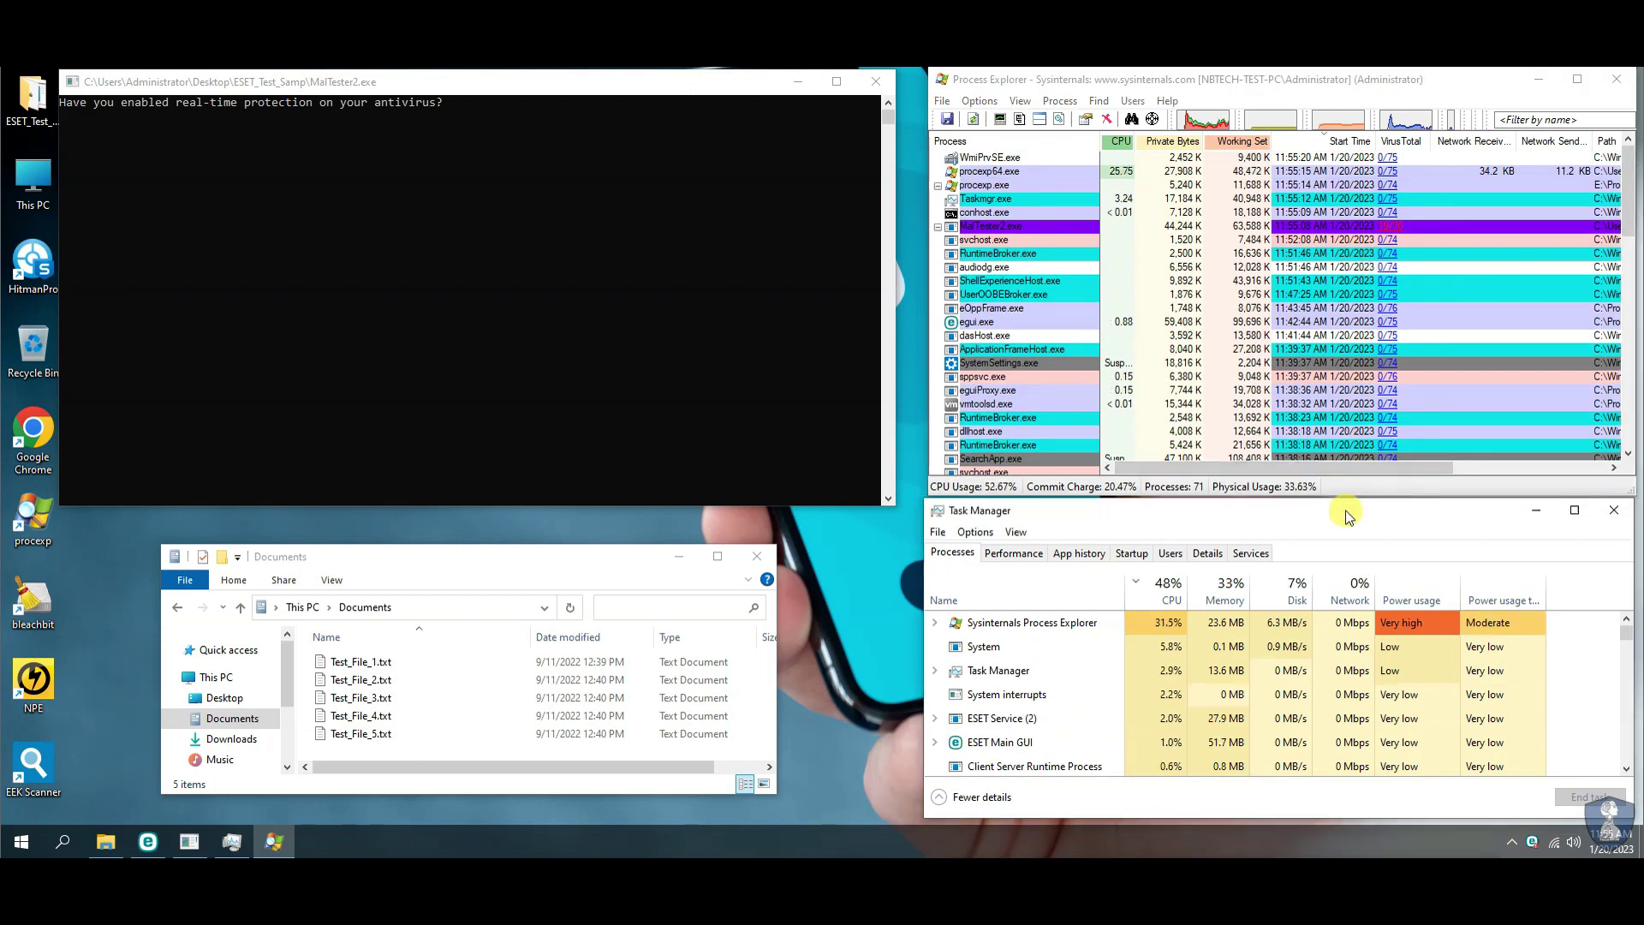
{"action": "left_click", "coordinate": [1206, 554]}
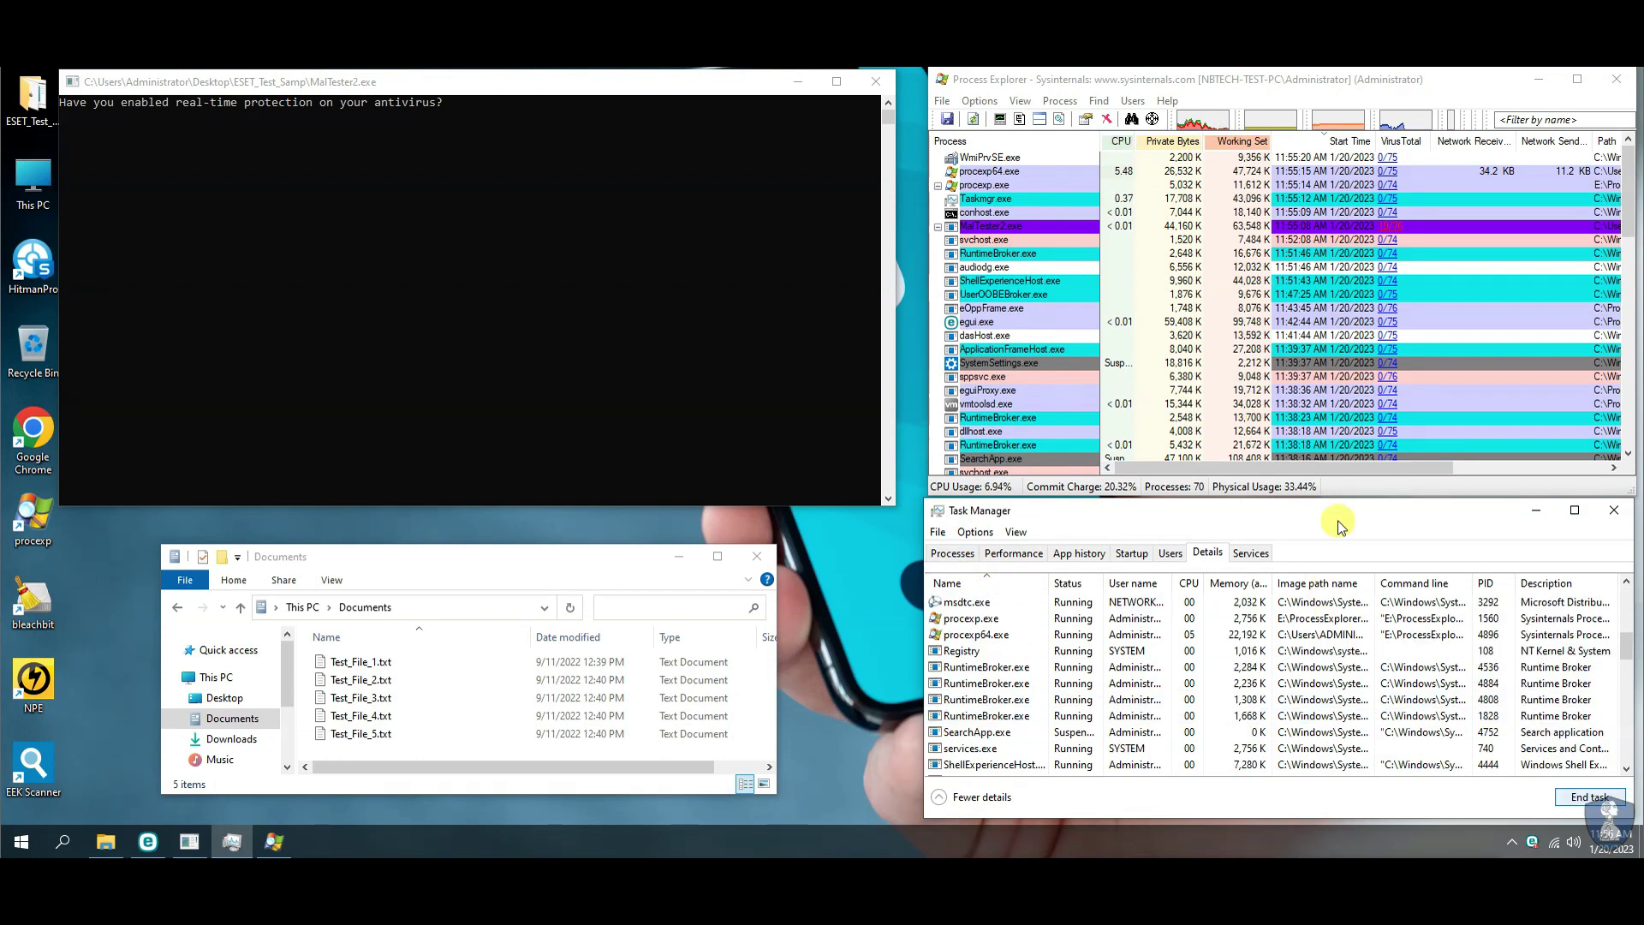
{"action": "left_click", "coordinate": [450, 573]}
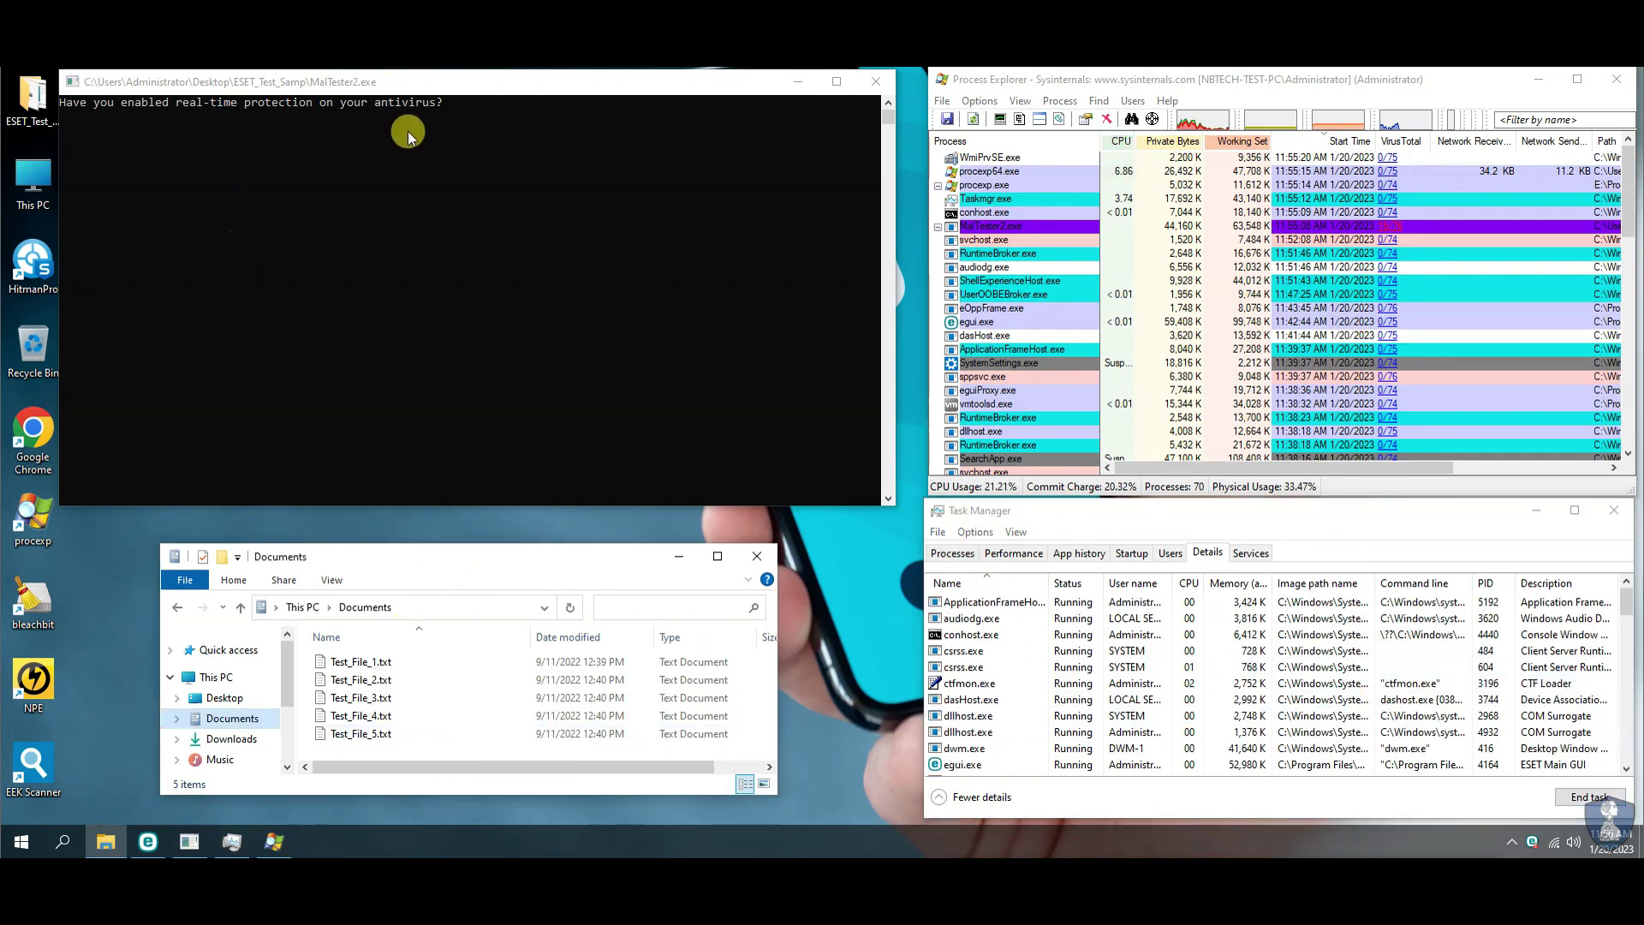
{"action": "left_click", "coordinate": [347, 259]}
Step: Check the protection status on ESET Internet Security's overview page and close the program window
{"action": "left_click", "coordinate": [146, 842]}
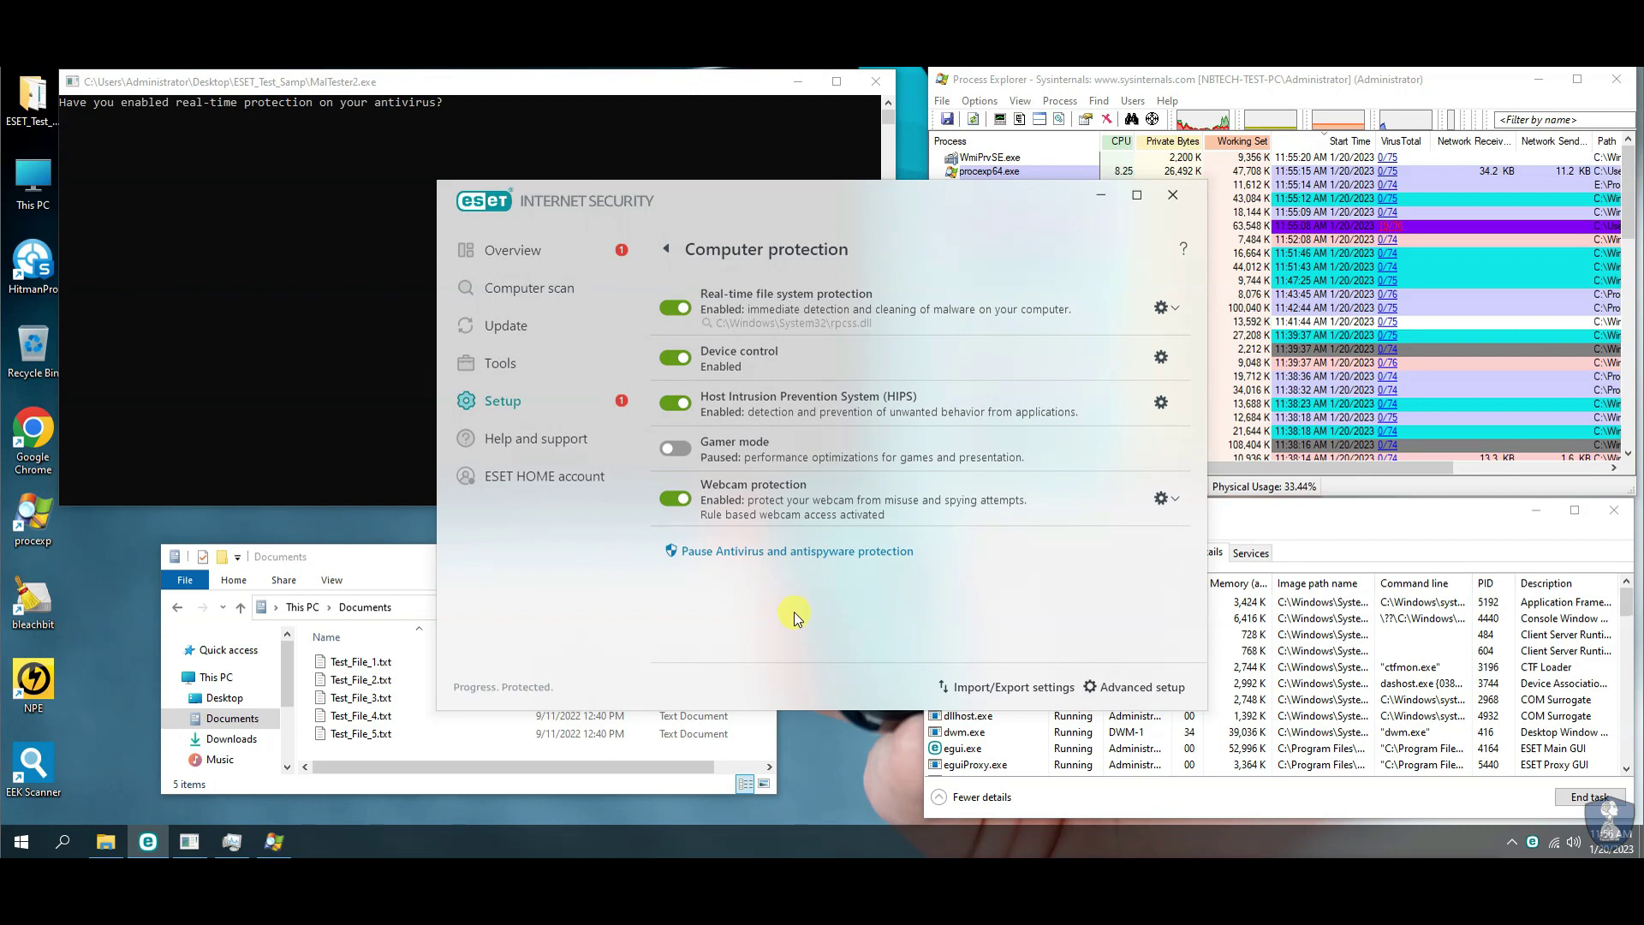
{"action": "left_click", "coordinate": [531, 257]}
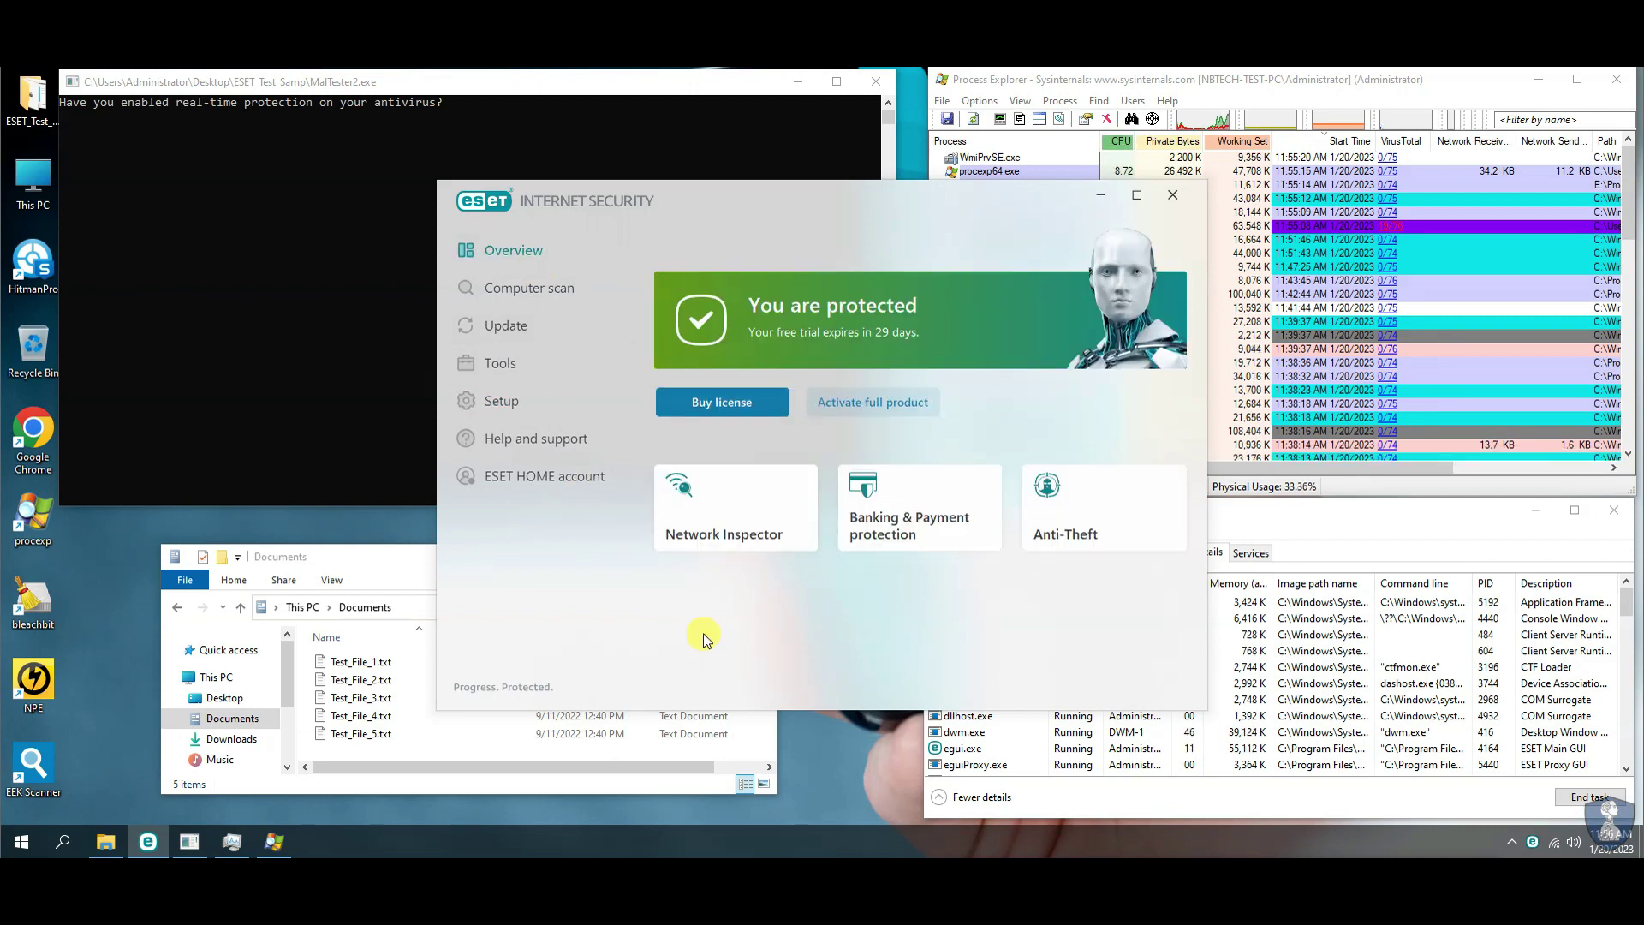
{"action": "left_click", "coordinate": [1173, 195]}
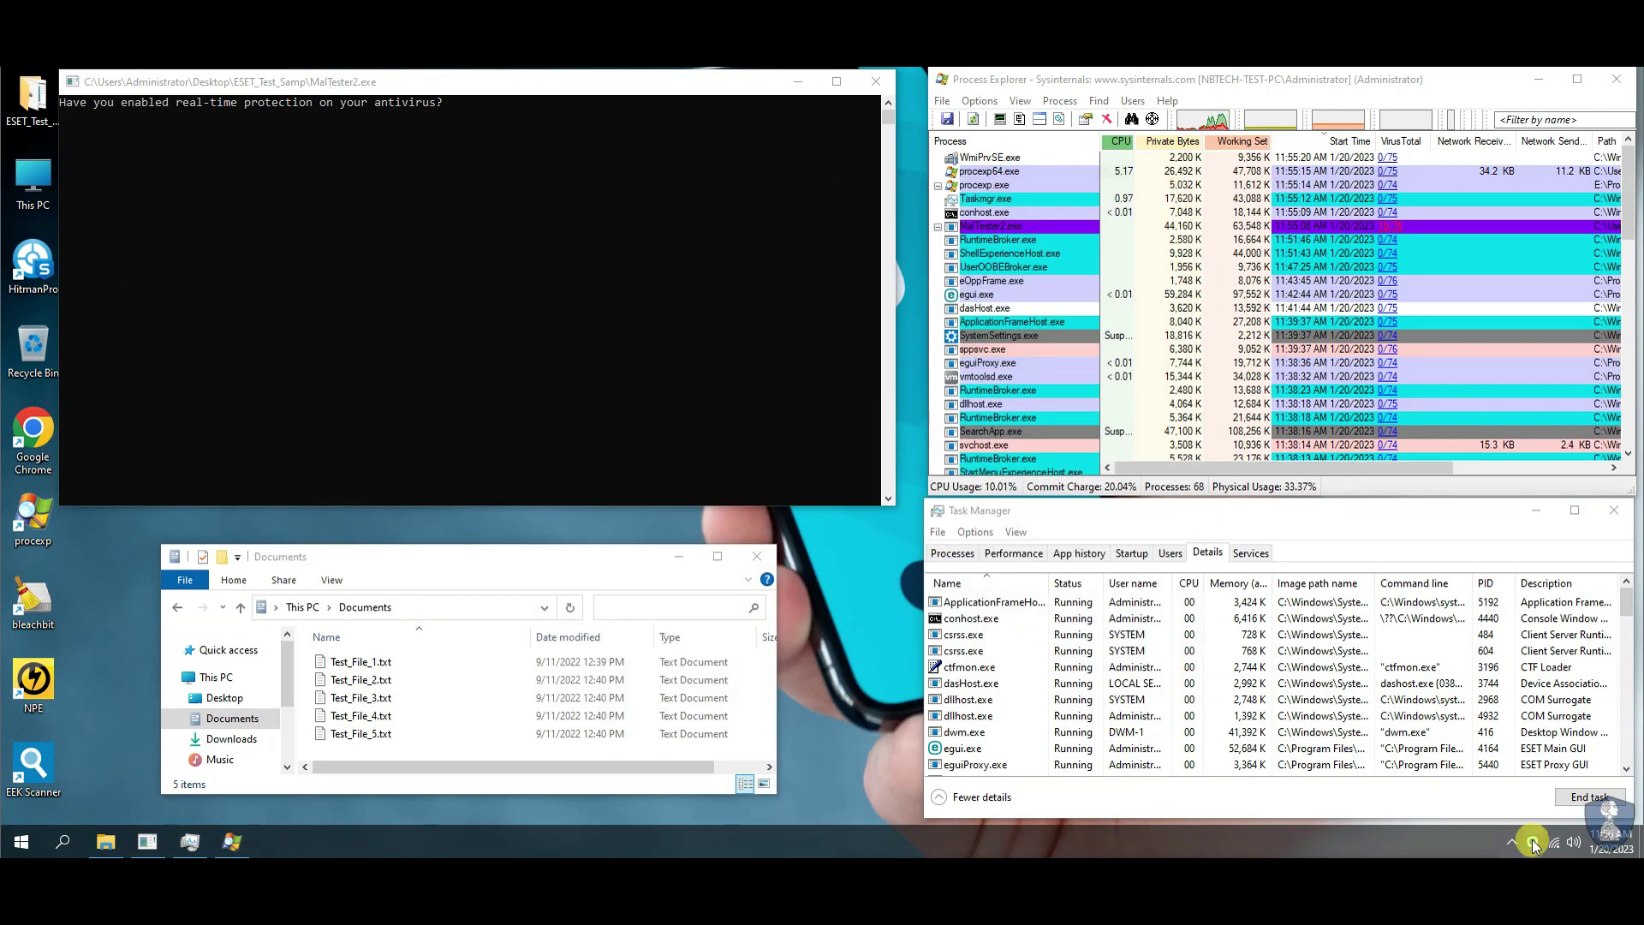
{"action": "right_click", "coordinate": [1533, 846]}
Step: Answer y to MalTester2's real-time protection question to start the test, and dismiss the first exception dialog and threat notification
{"action": "left_click", "coordinate": [481, 90]}
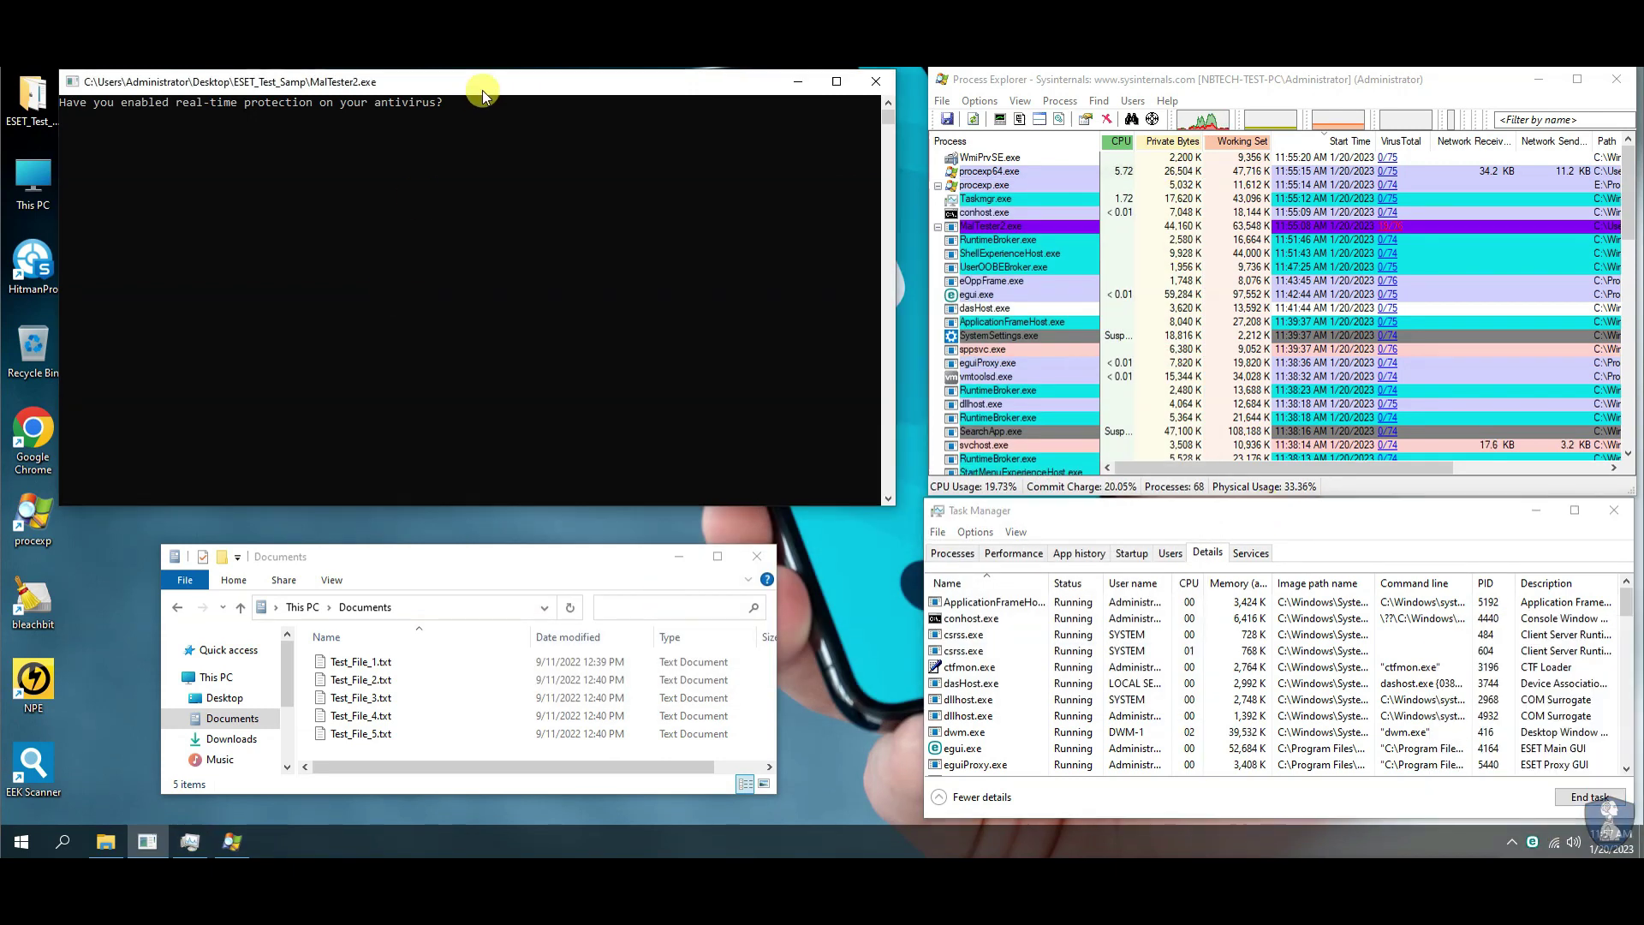
{"action": "type", "text": "y"}
{"action": "key", "text": "Return"}
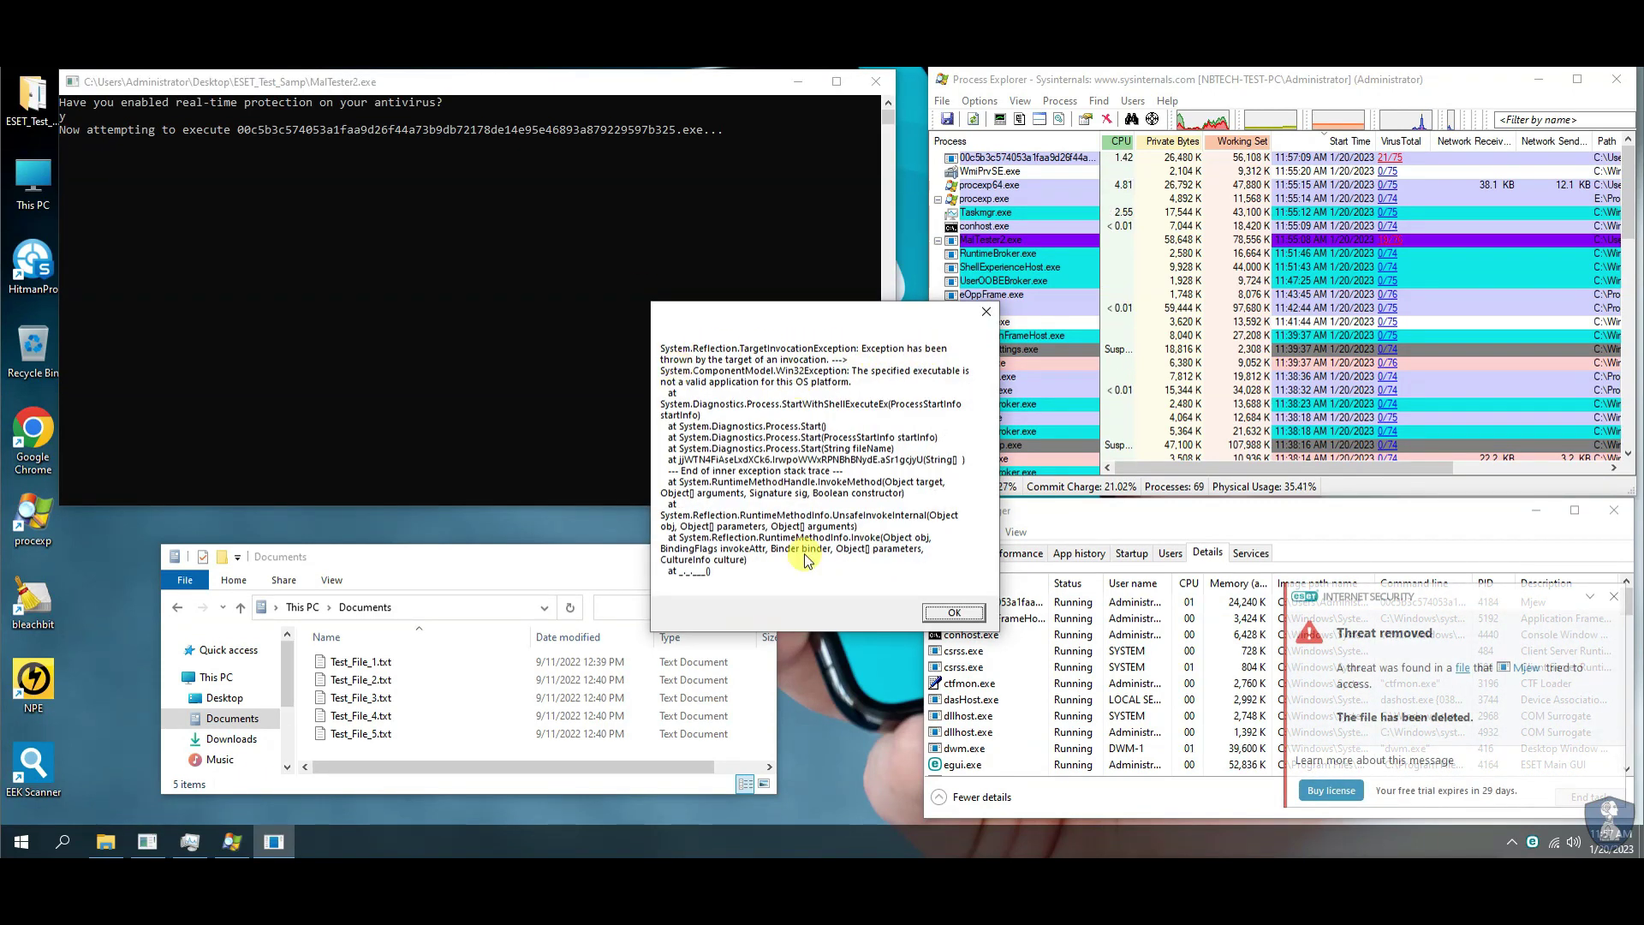
{"action": "left_click", "coordinate": [952, 612]}
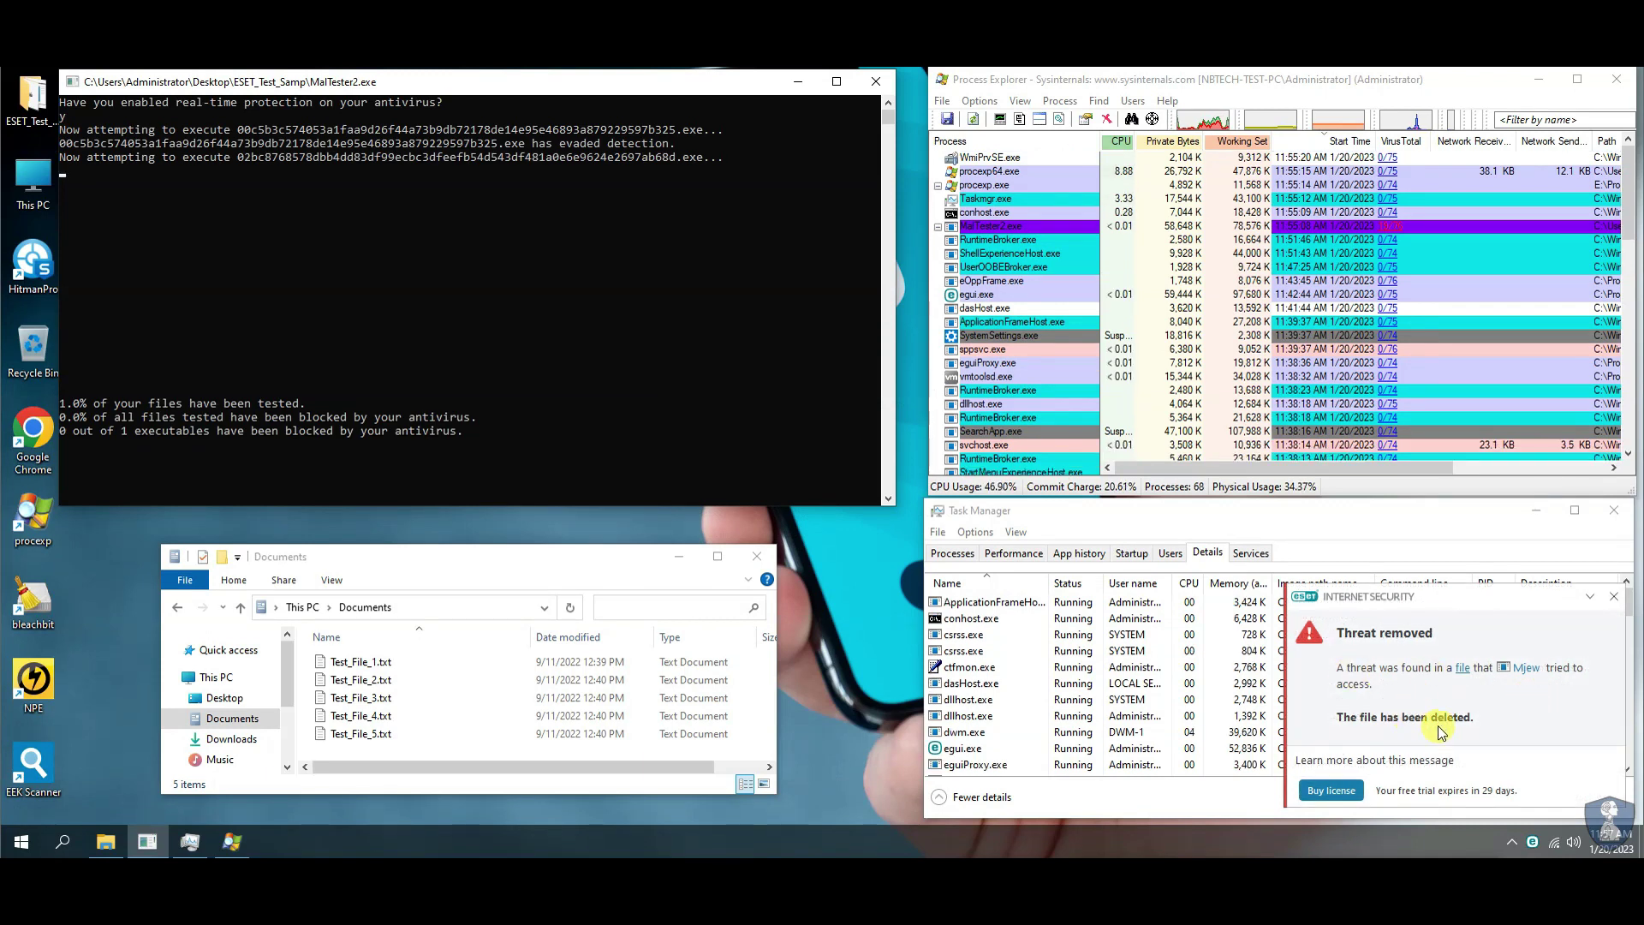
{"action": "left_click", "coordinate": [1614, 596]}
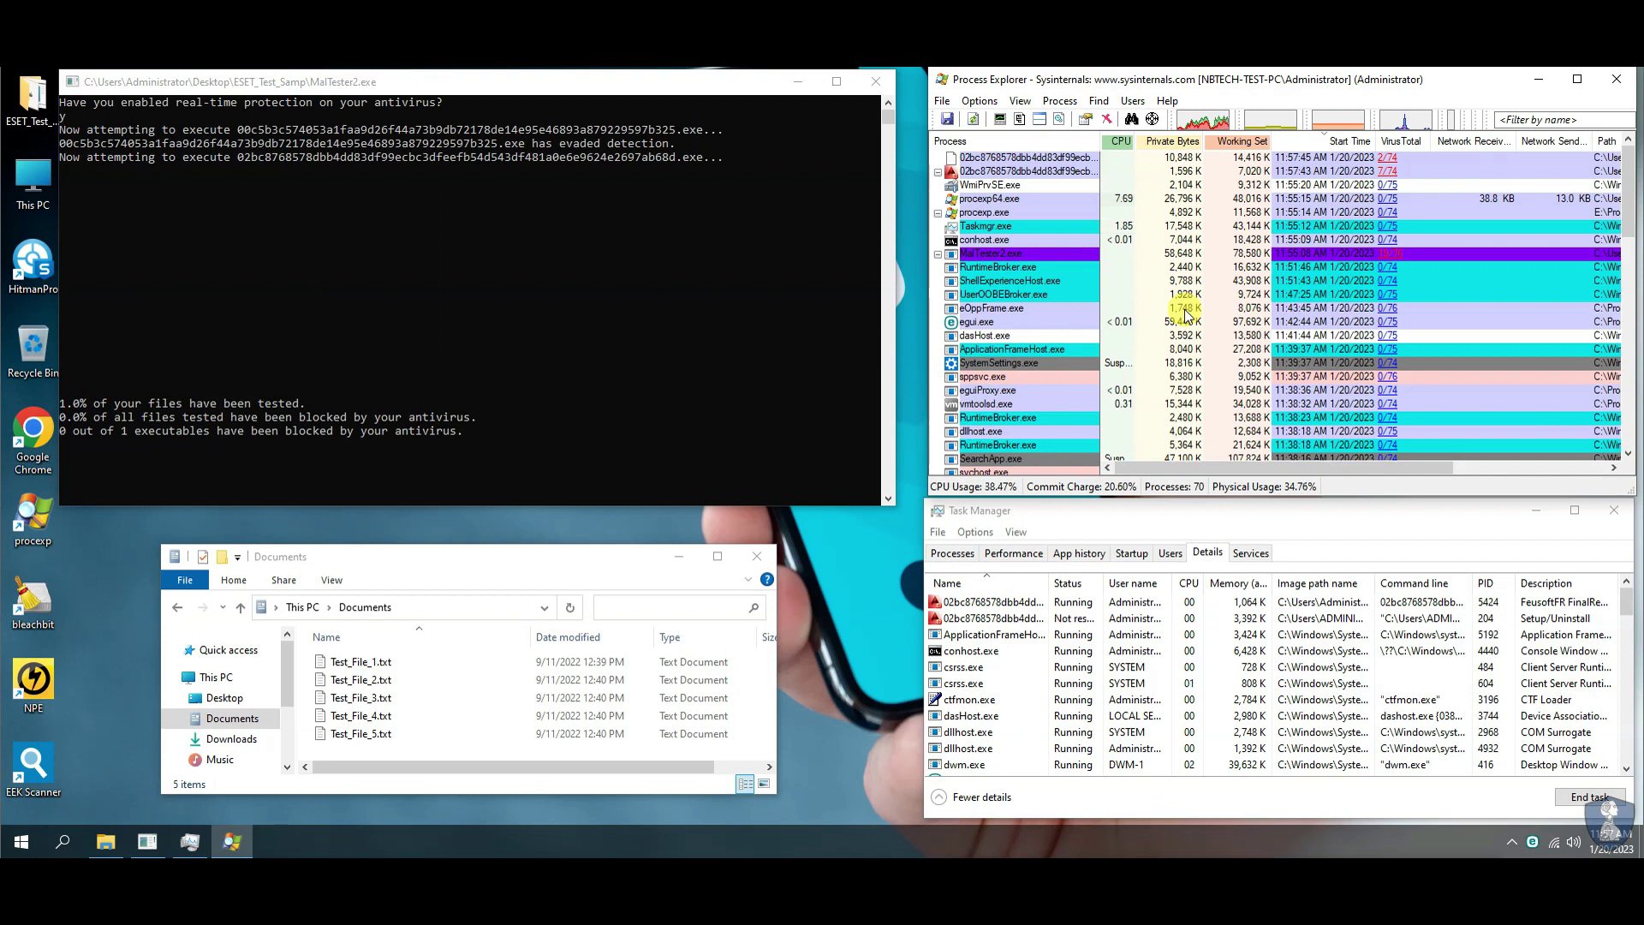
Step: Widen the Process column in Process Explorer to show more of the sample names, and adjust its memory columns
{"action": "left_click_drag", "start_coordinate": [1101, 142], "coordinate": [1132, 140]}
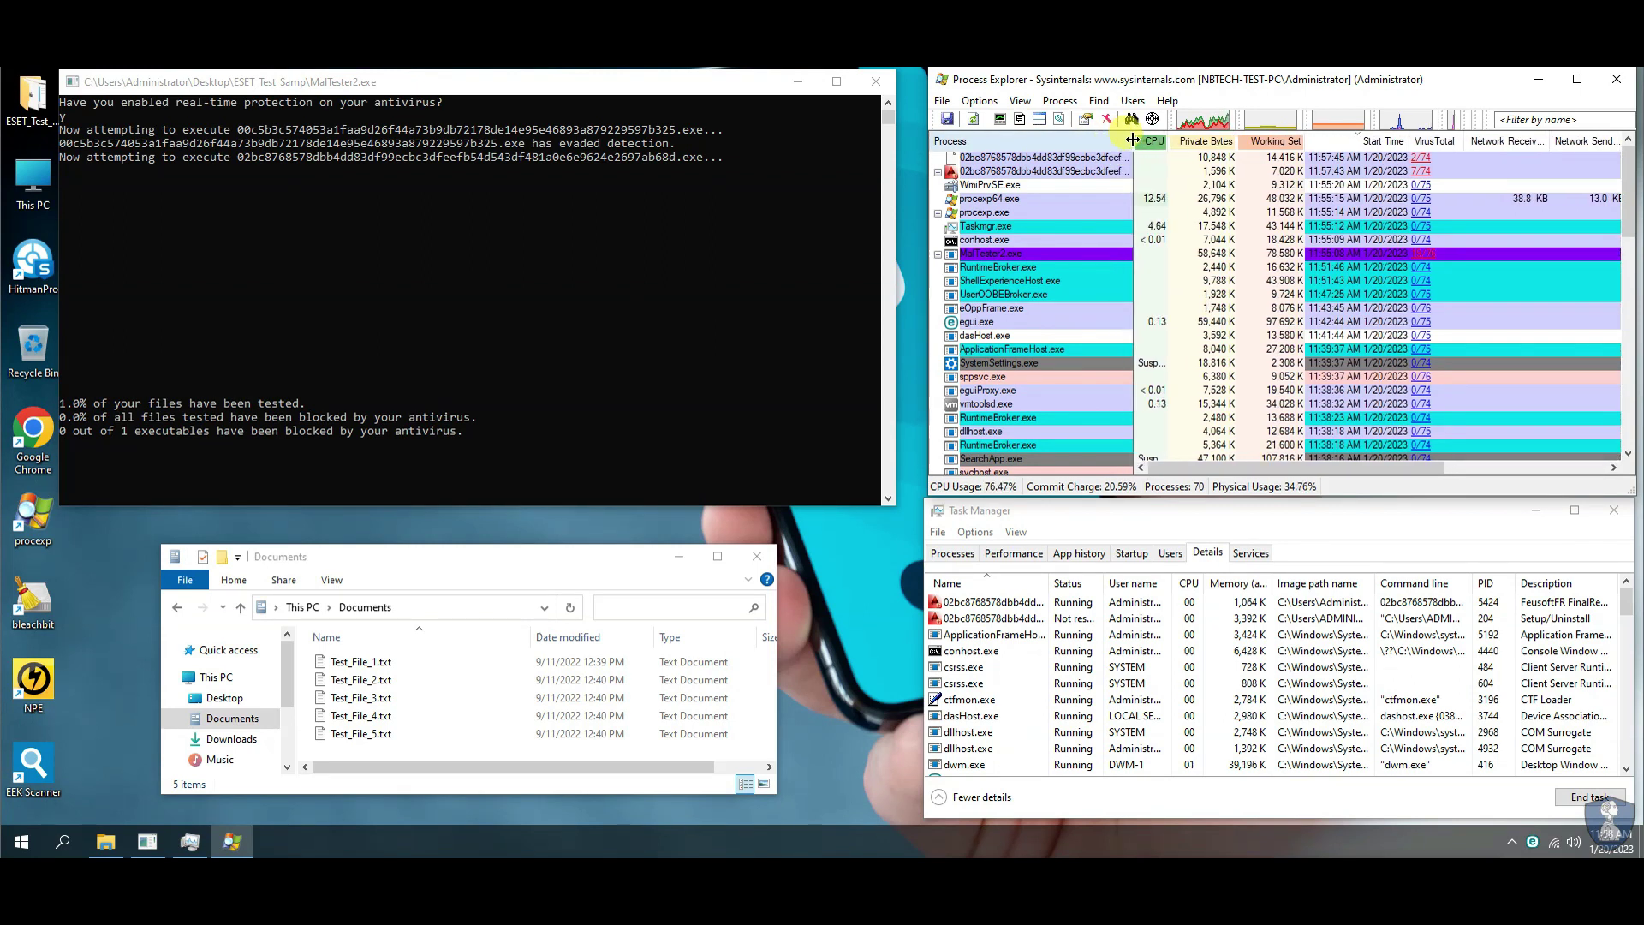
{"action": "left_click", "coordinate": [923, 529]}
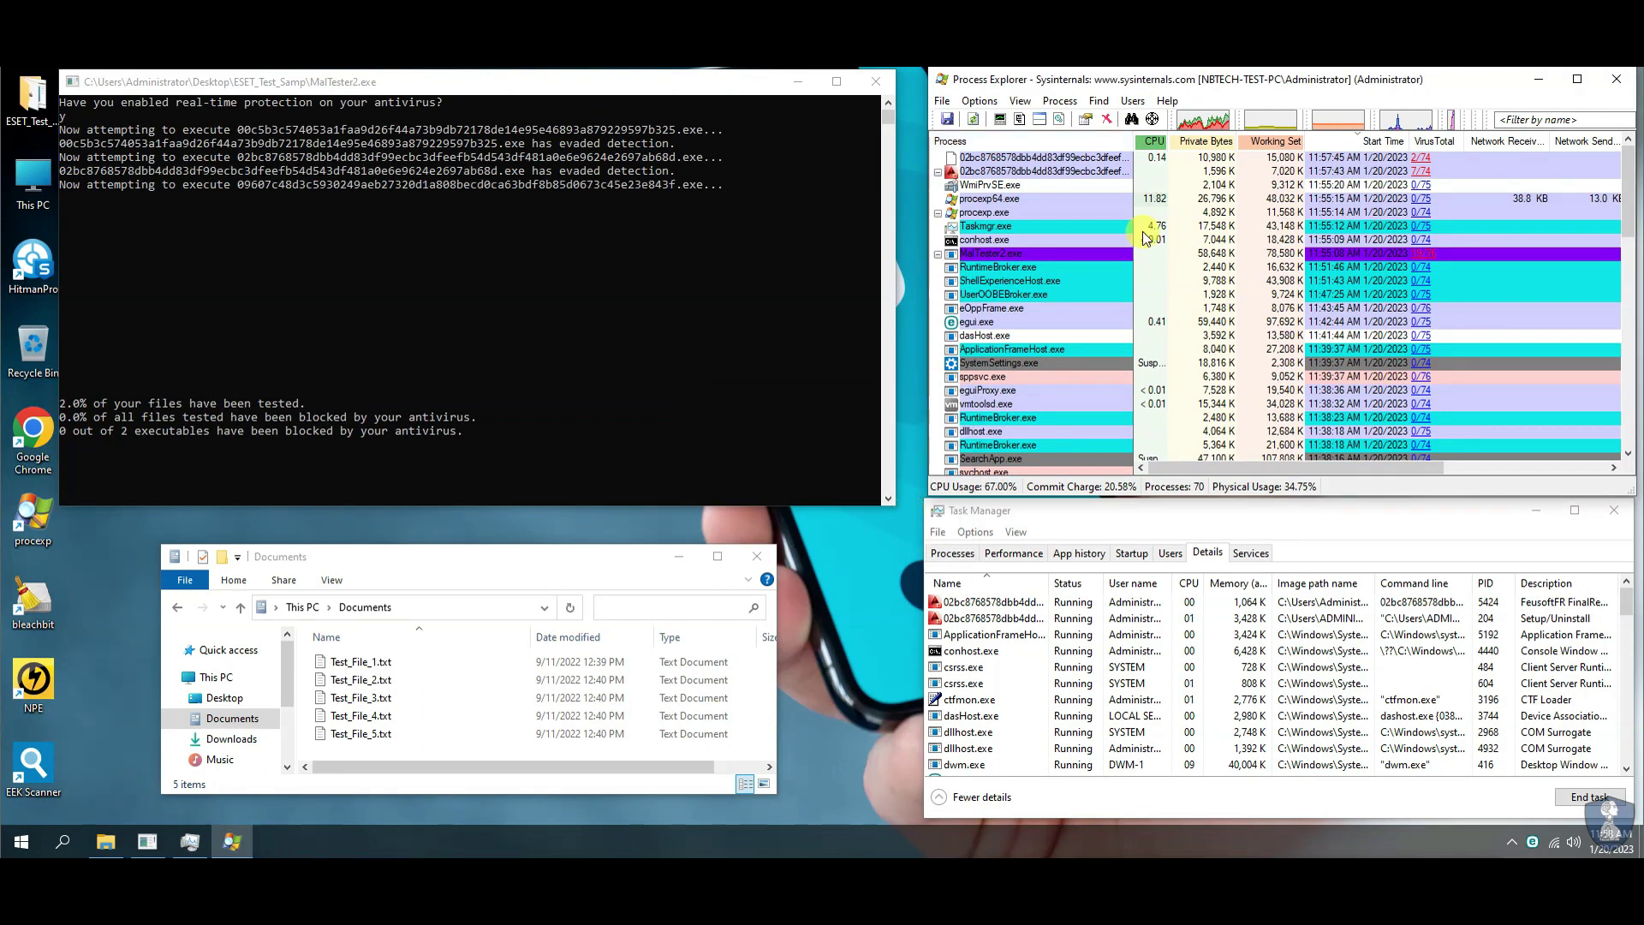
{"action": "left_click_drag", "start_coordinate": [1233, 140], "coordinate": [1275, 141]}
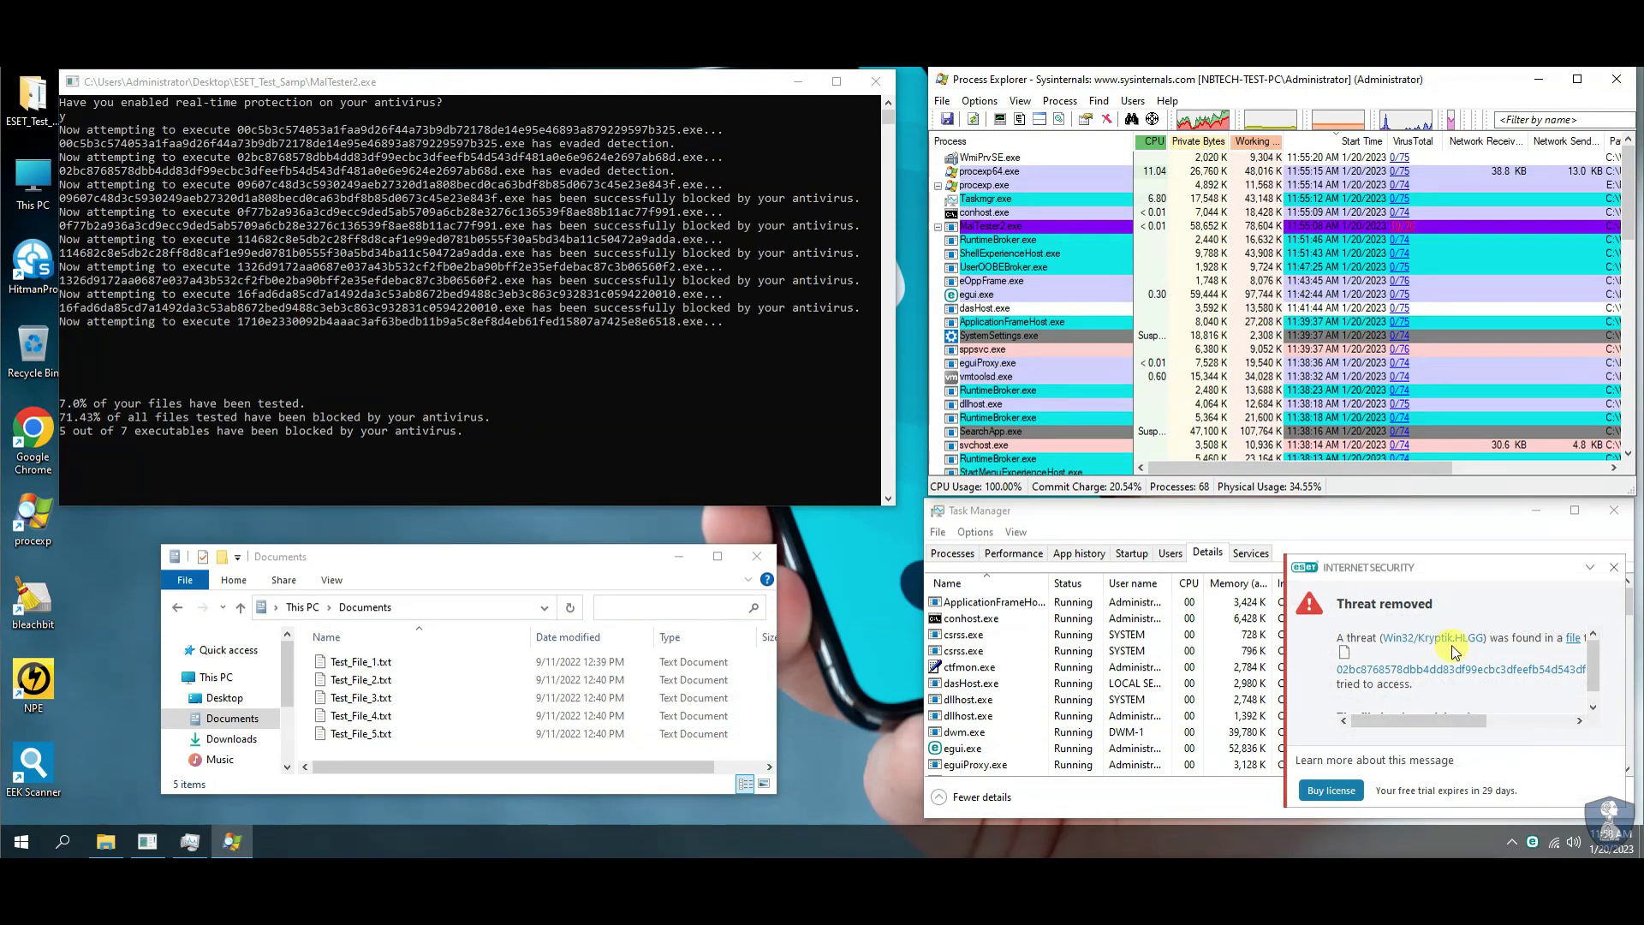
Step: Read and close ESET's threat notification, and return Task Manager to its process resource usage list
{"action": "scroll", "coordinate": [1460, 685], "scroll_direction": "down", "scroll_amount": 1}
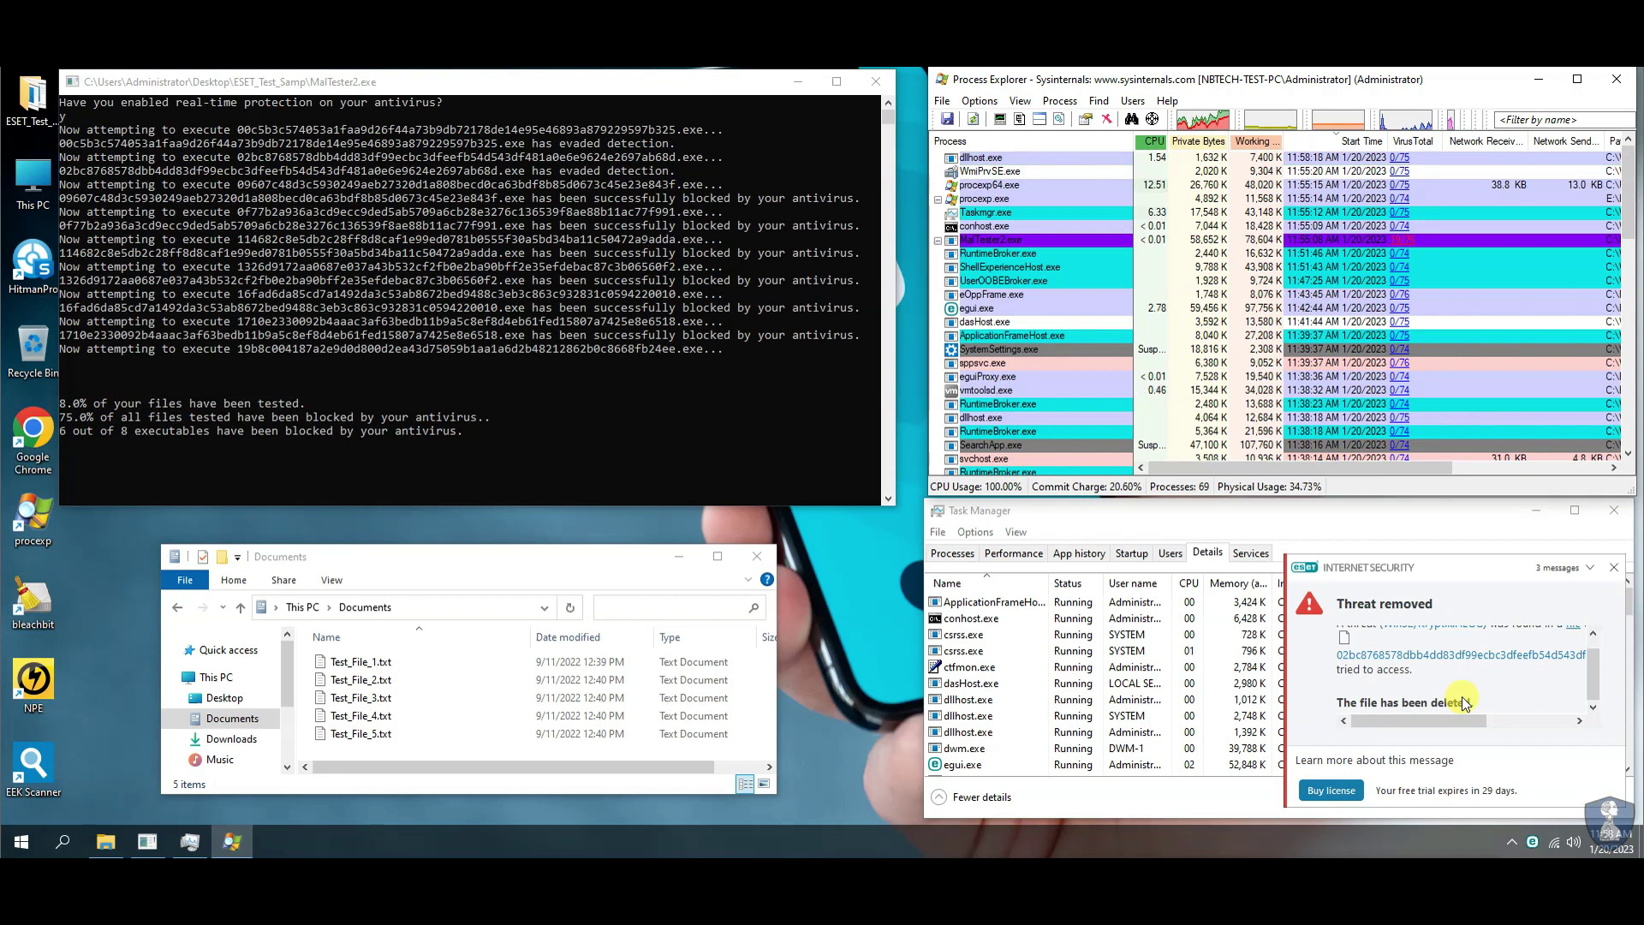
{"action": "left_click", "coordinate": [1615, 569]}
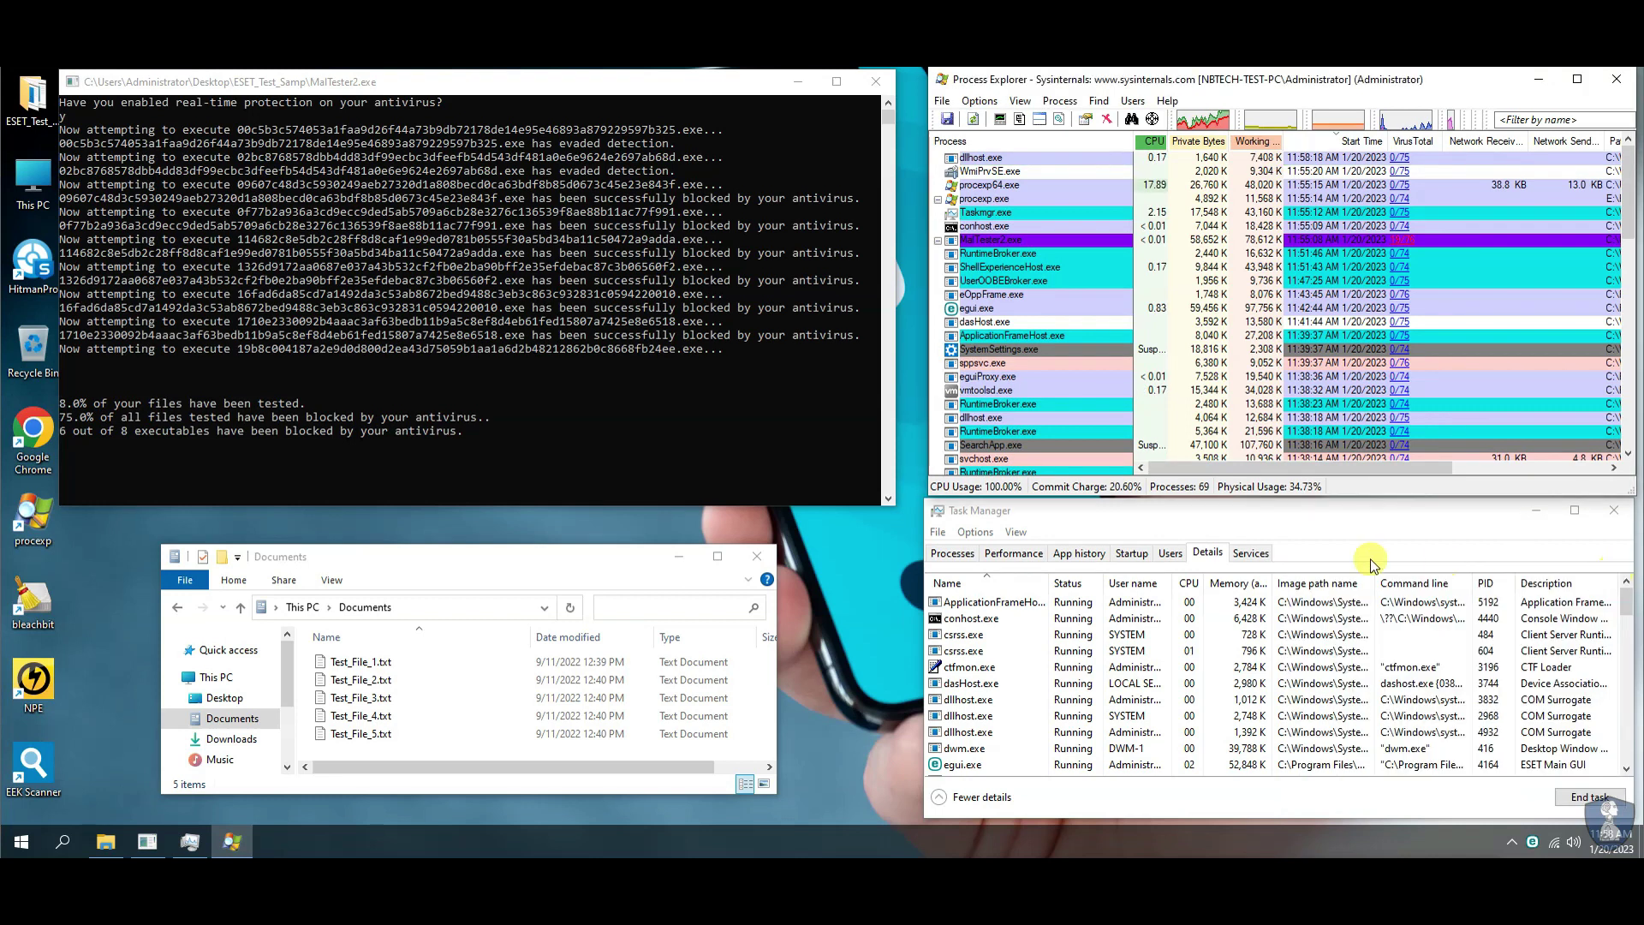
{"action": "left_click", "coordinate": [947, 555]}
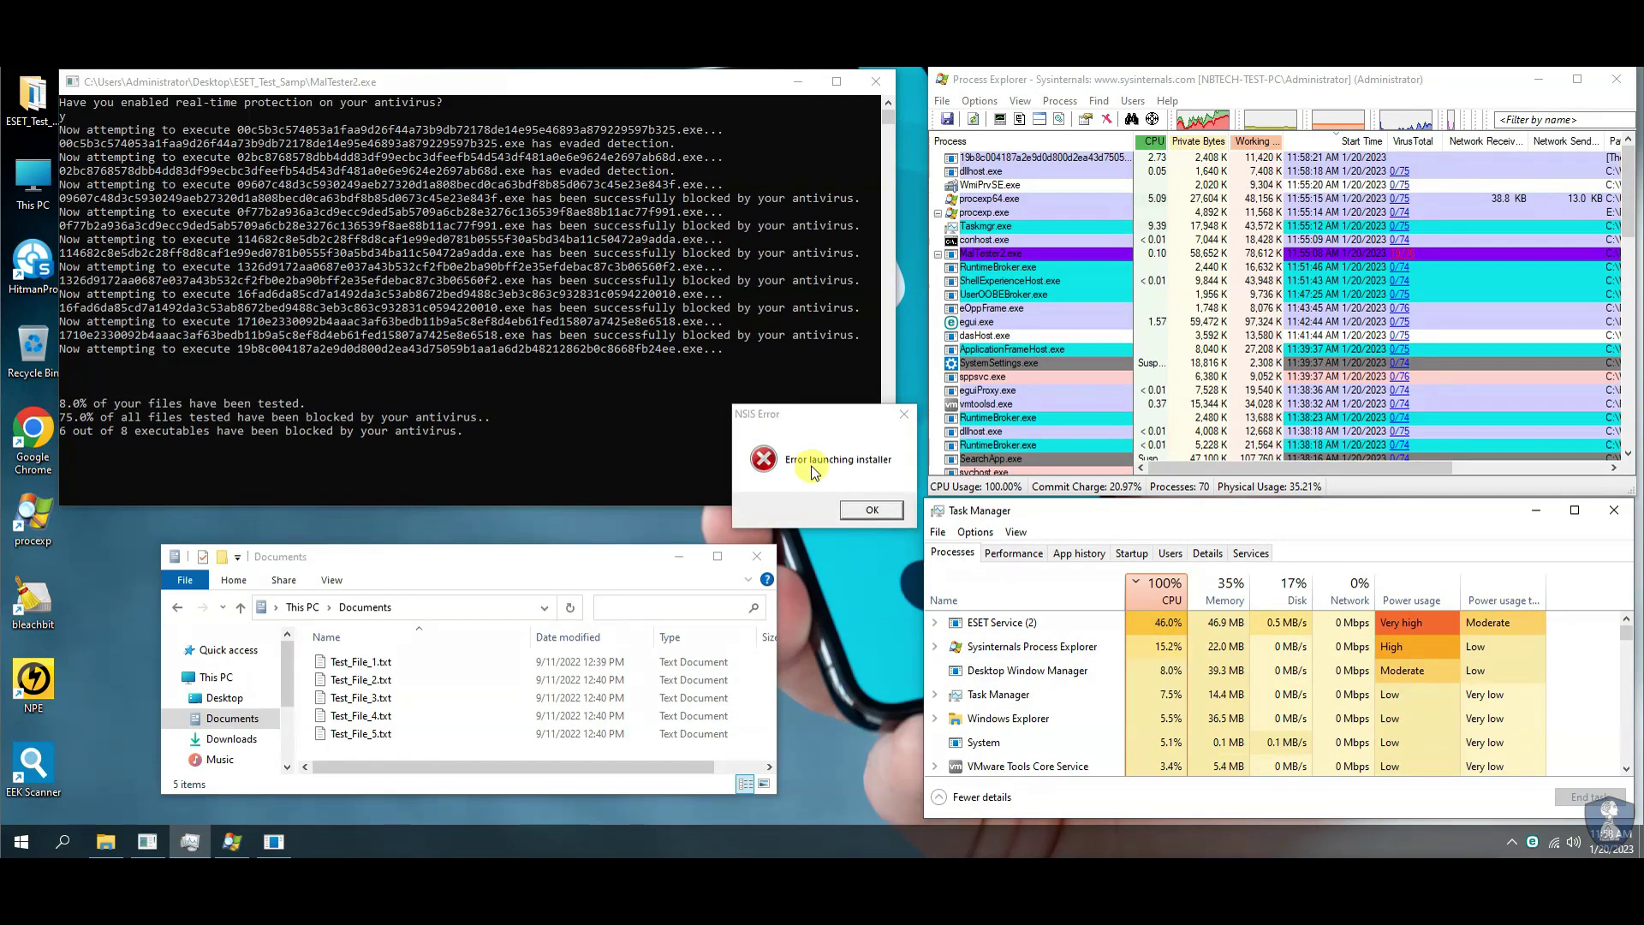
Step: Dismiss the NSIS, Setup and file-opening error dialogs and close the AutoIt window that the samples open during the test
{"action": "left_click", "coordinate": [871, 507]}
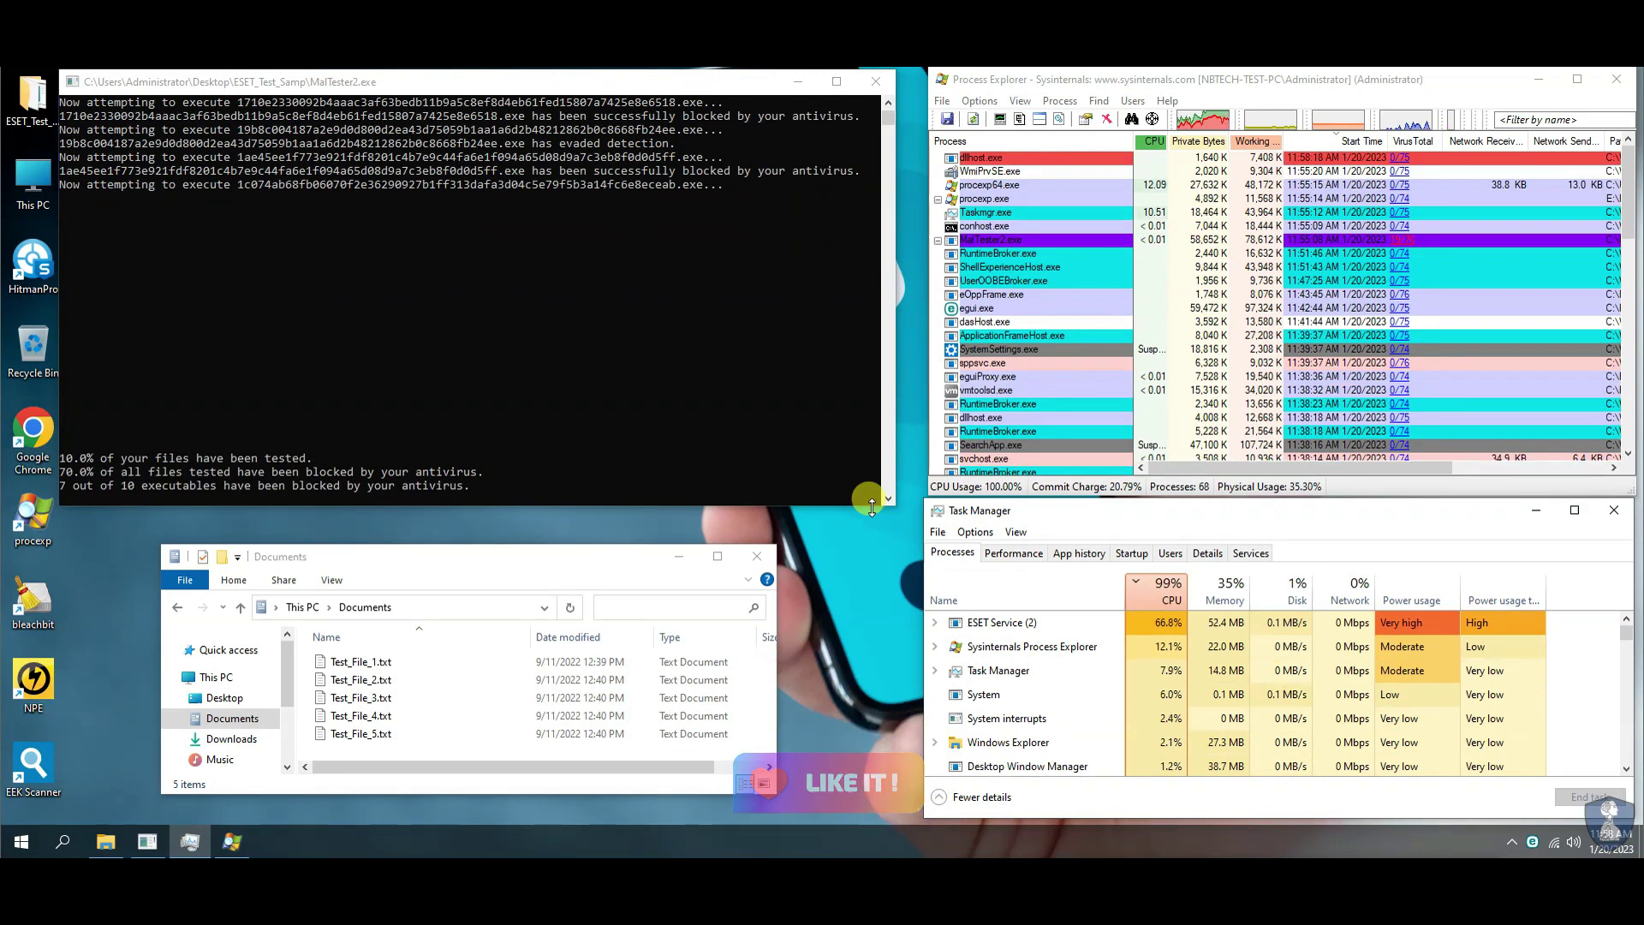
{"action": "left_click", "coordinate": [1252, 80]}
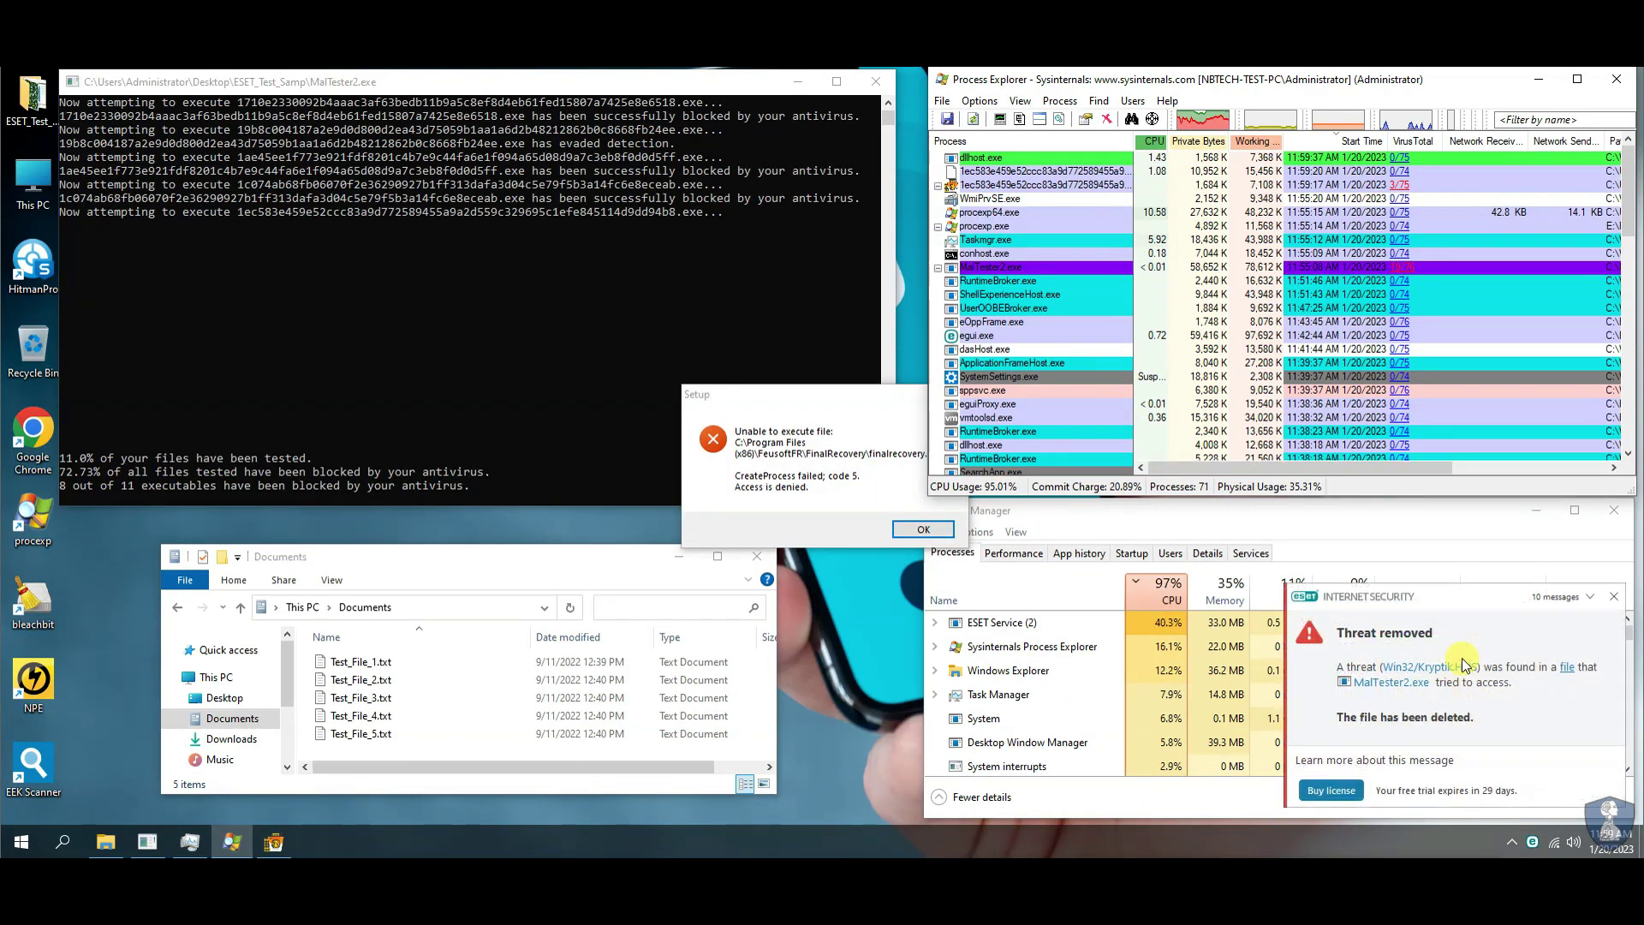
{"action": "left_click", "coordinate": [933, 531]}
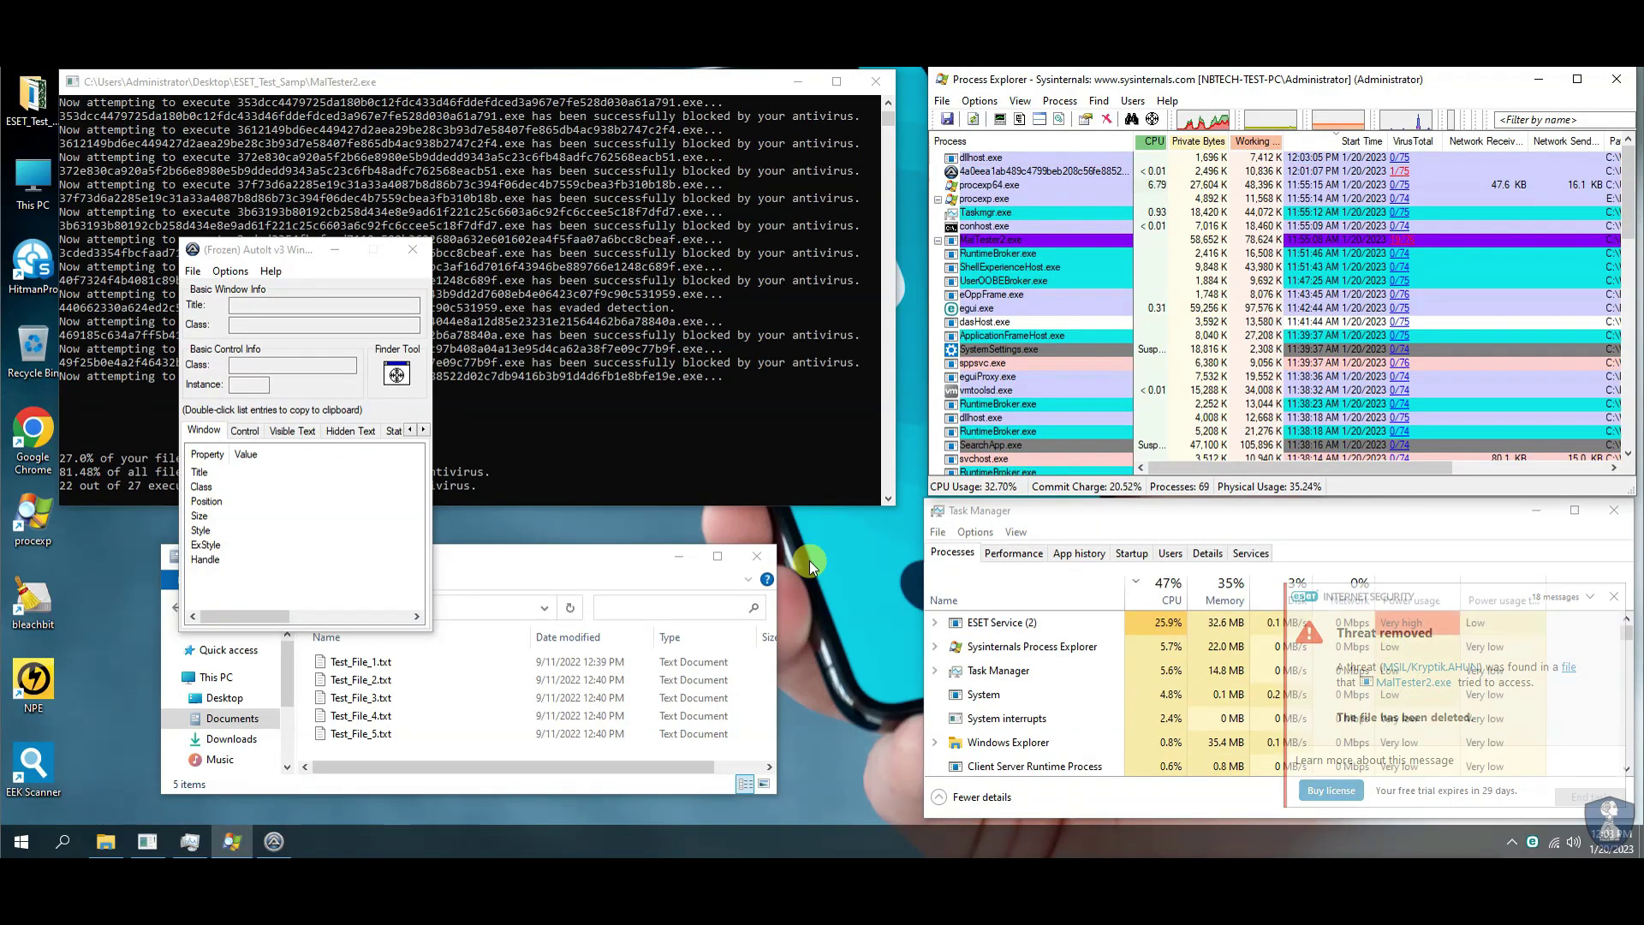
{"action": "left_click", "coordinate": [412, 249]}
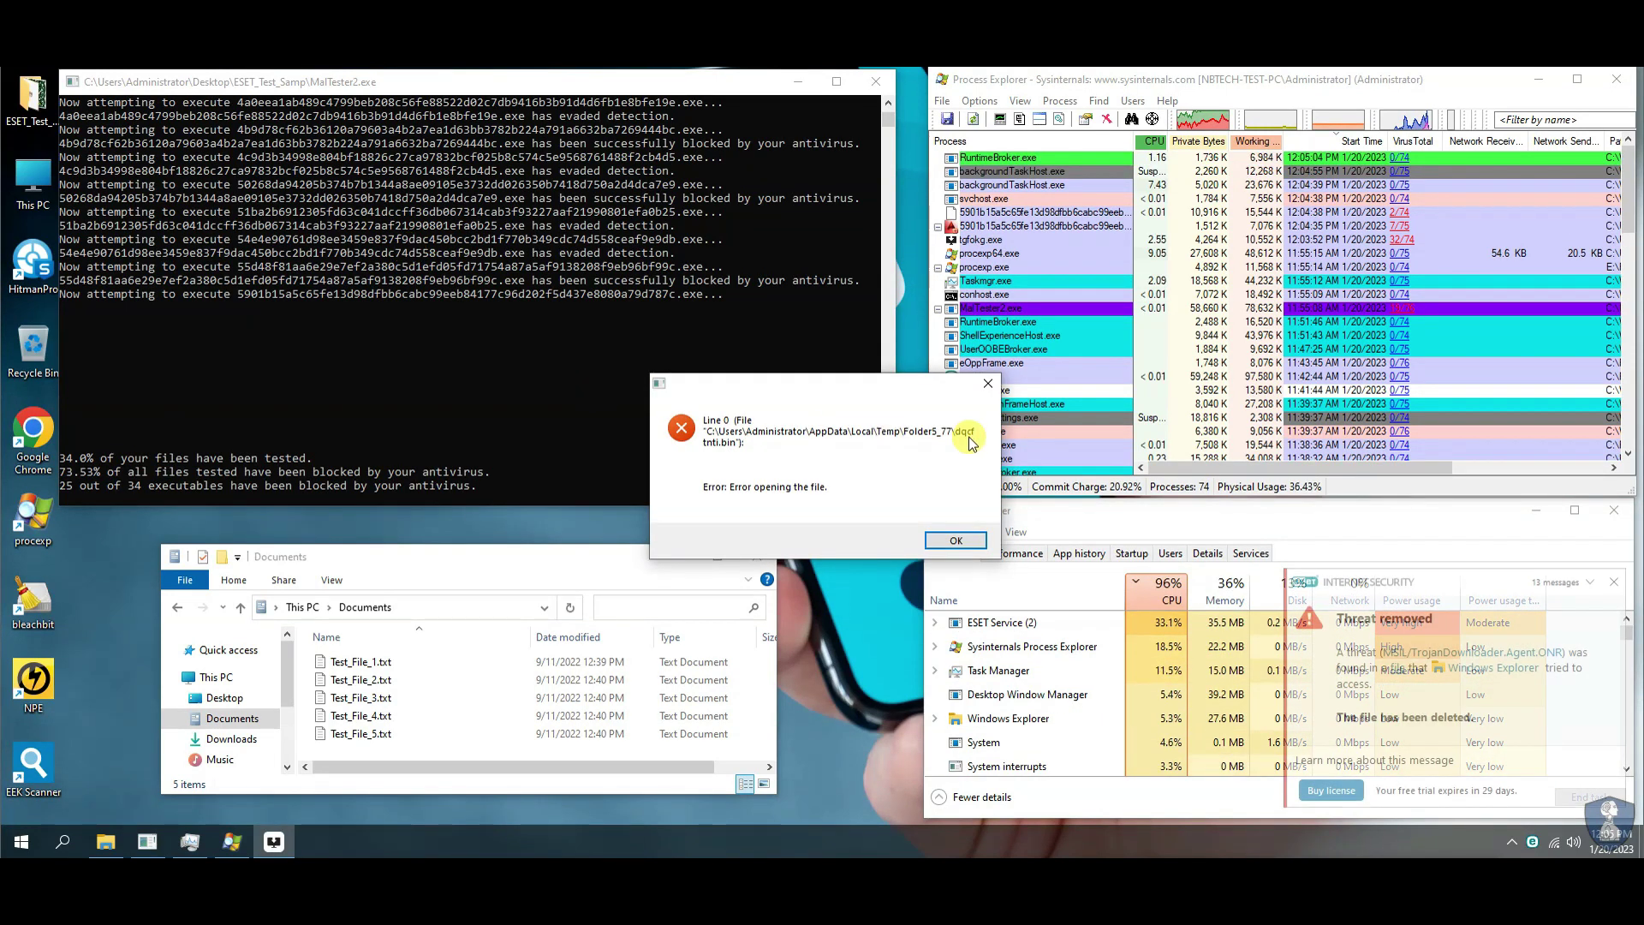
{"action": "left_click", "coordinate": [952, 541]}
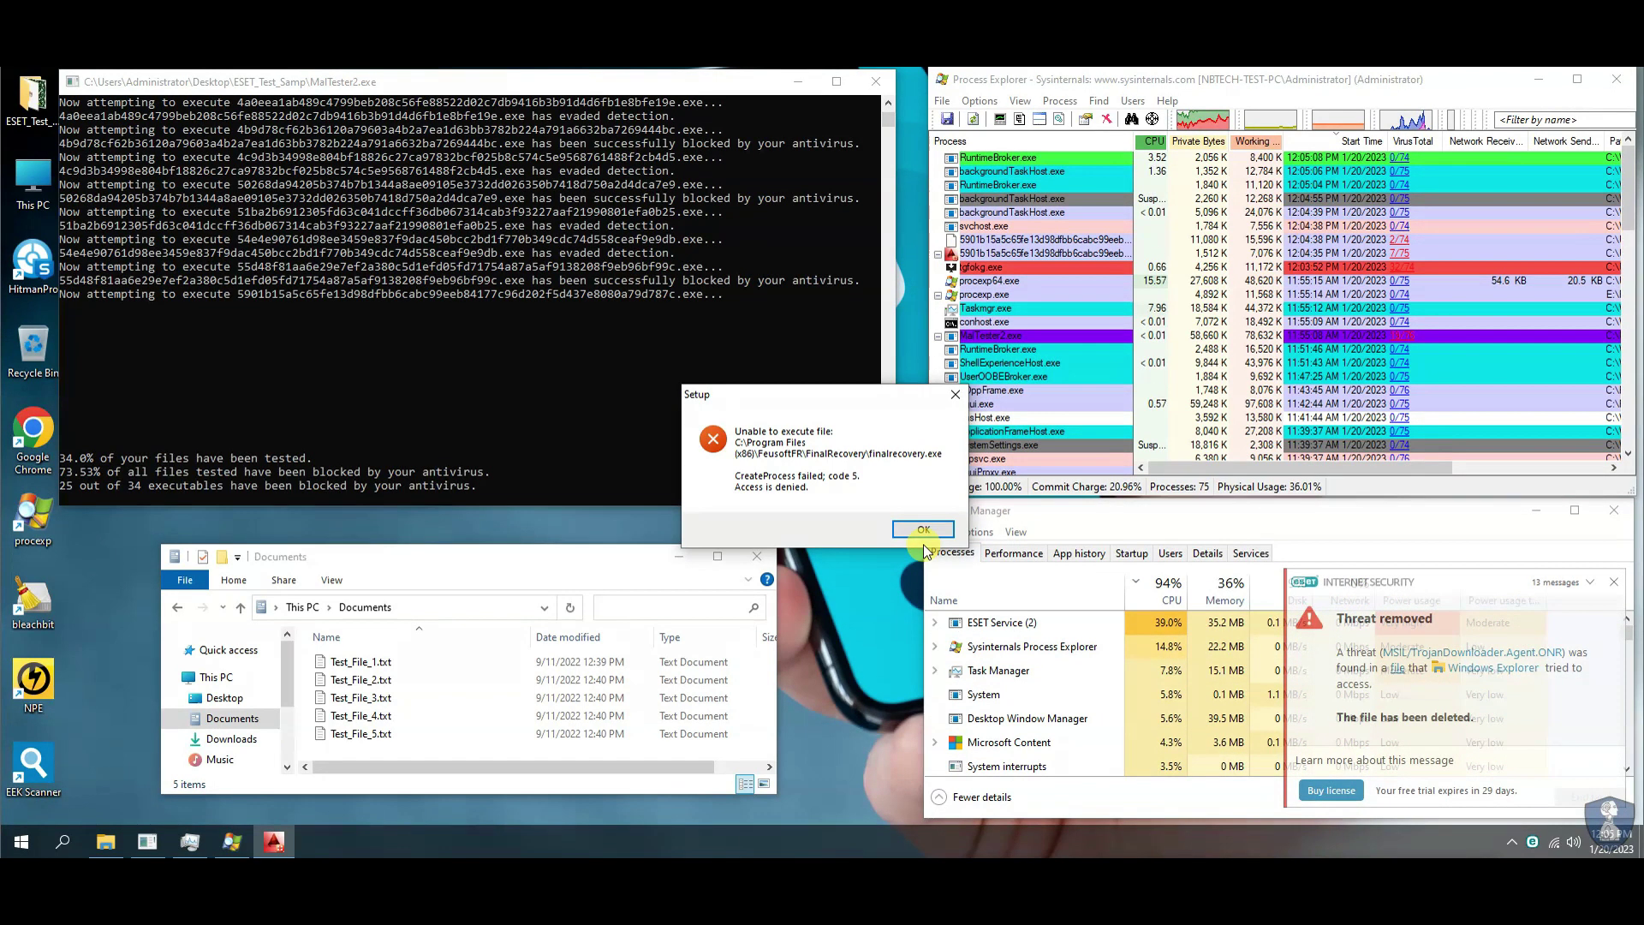
{"action": "left_click", "coordinate": [918, 529]}
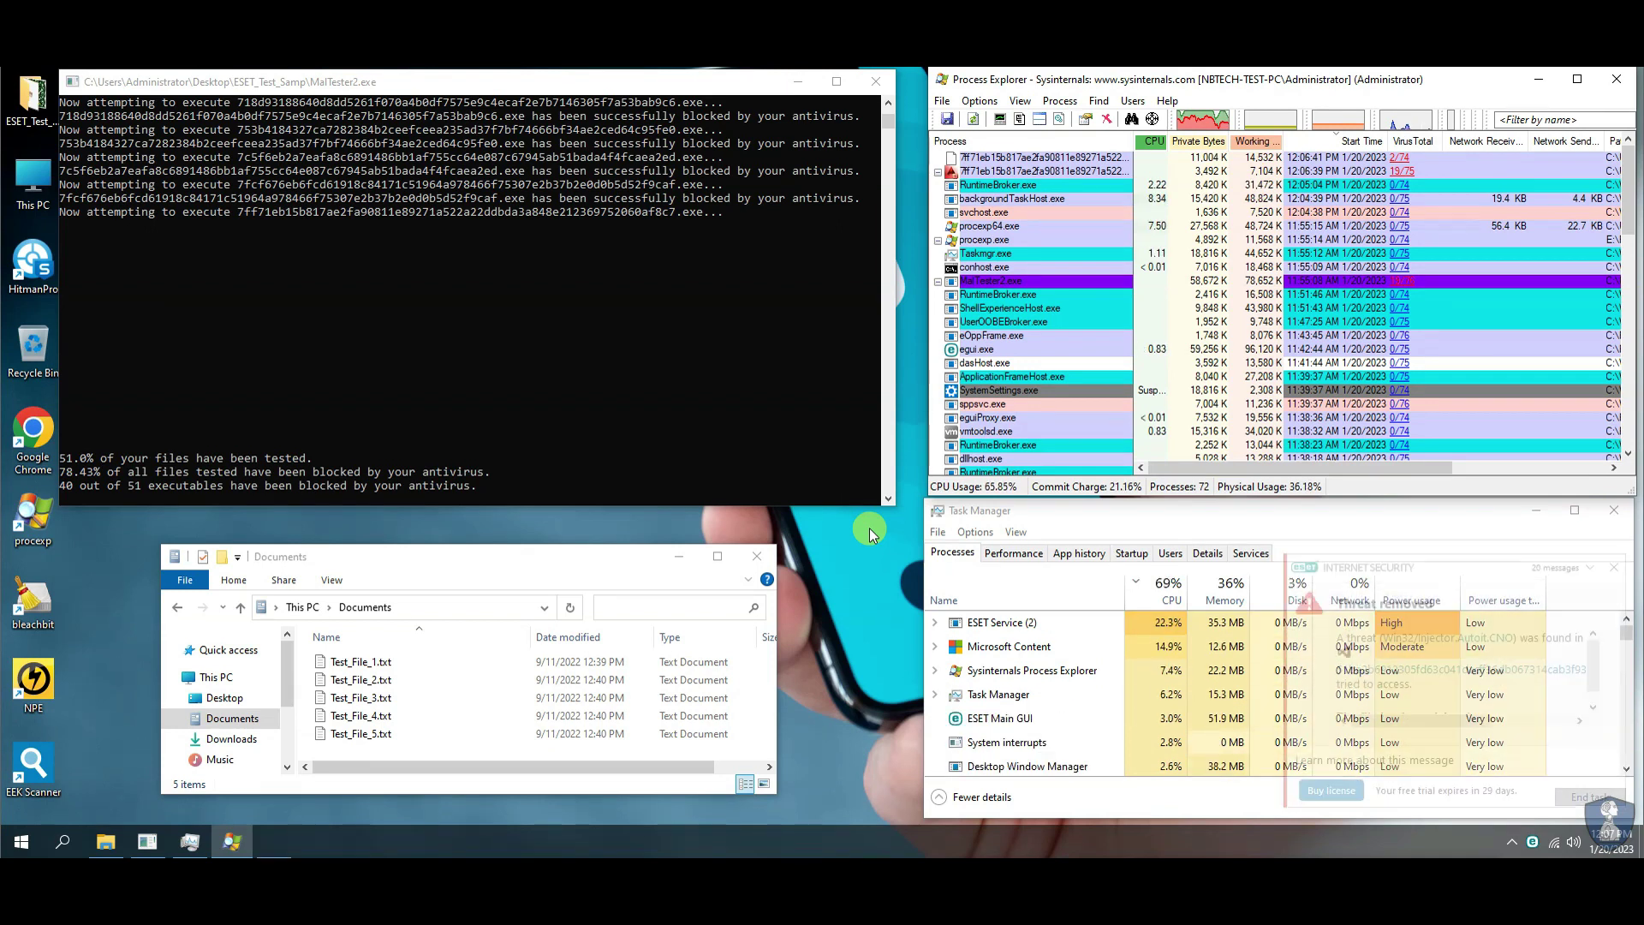
Step: Dismiss the remaining setup, 7-Zip and AutoIt error dialogs so that MalTester2 can finish testing the samples
{"action": "left_click", "coordinate": [918, 530]}
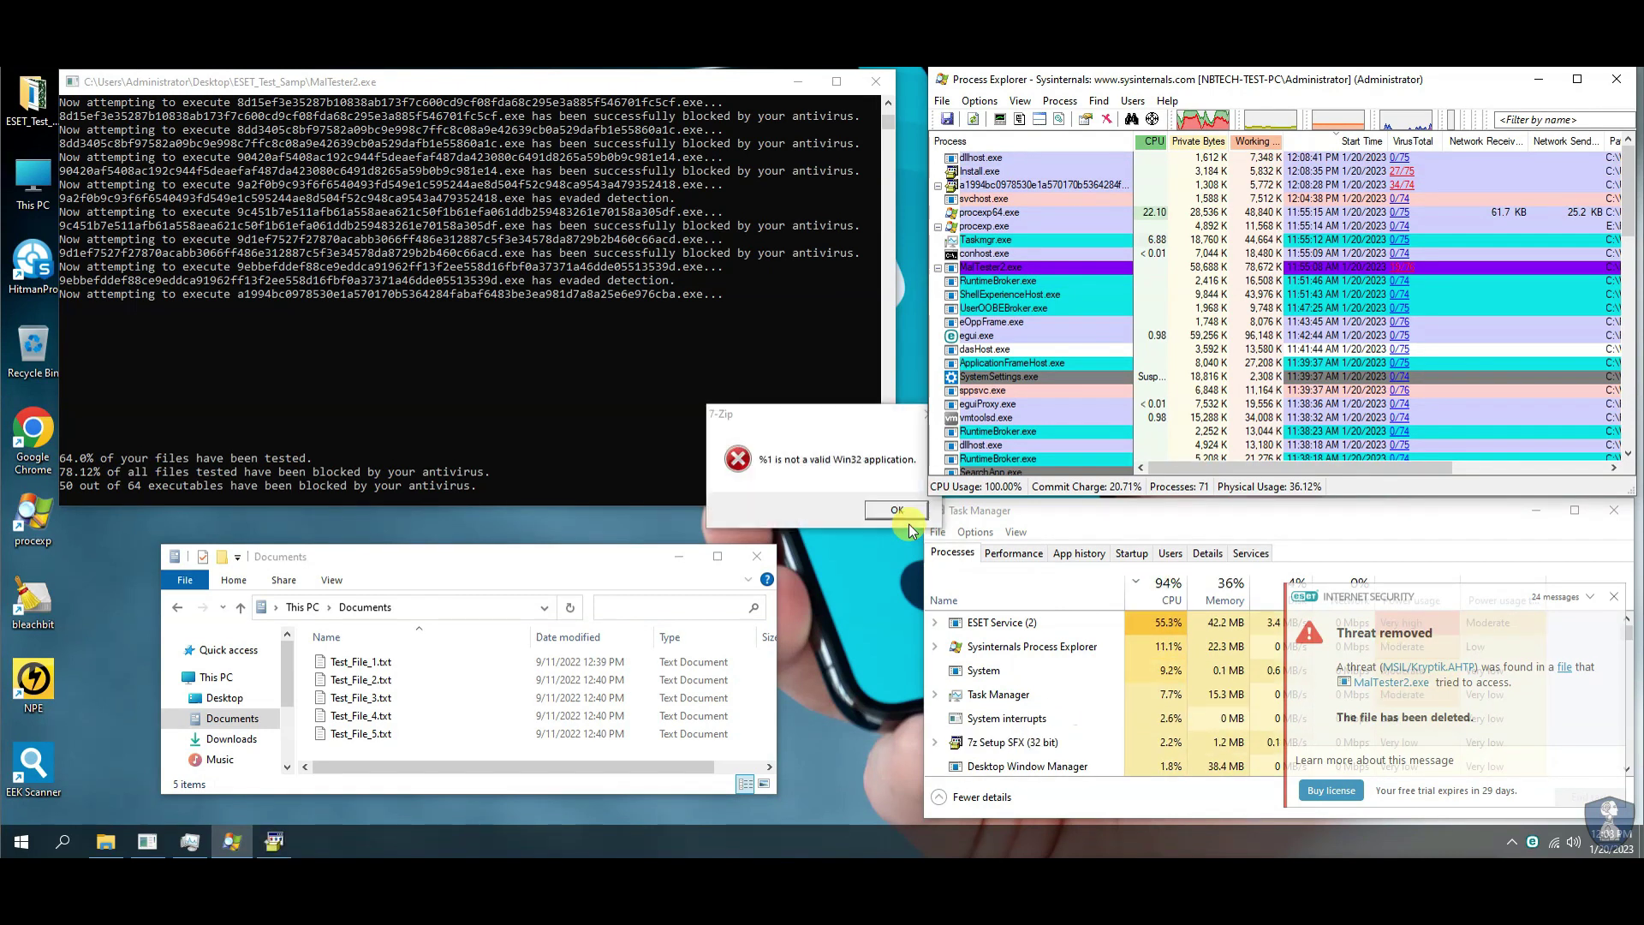
{"action": "left_click", "coordinate": [894, 510]}
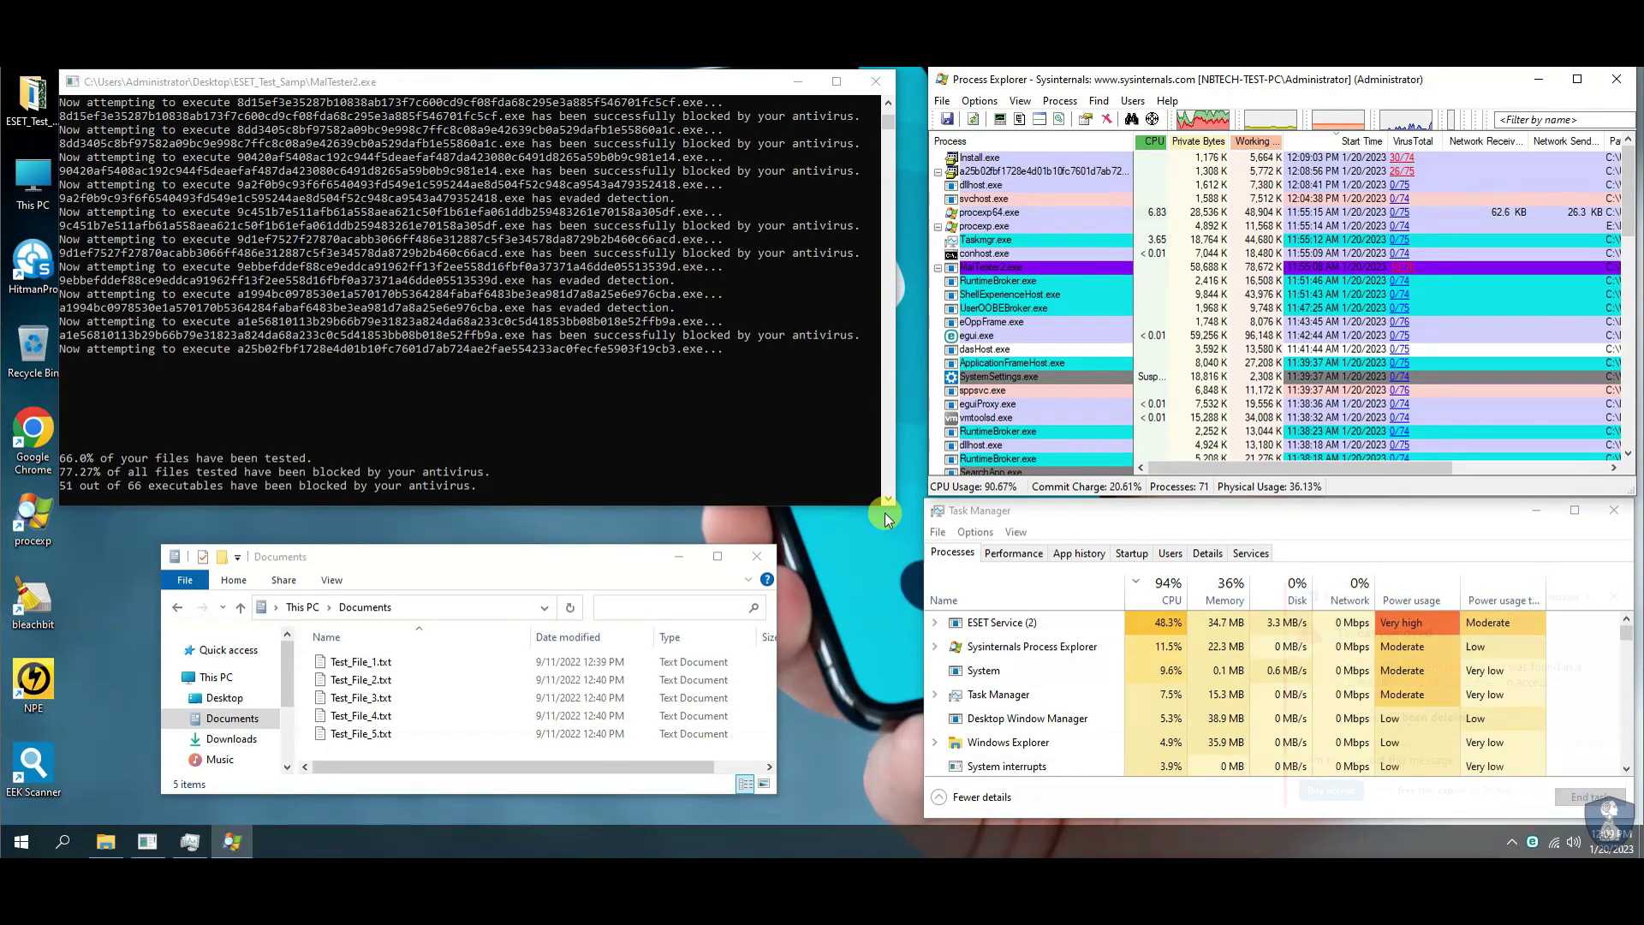
{"action": "left_click", "coordinate": [885, 511]}
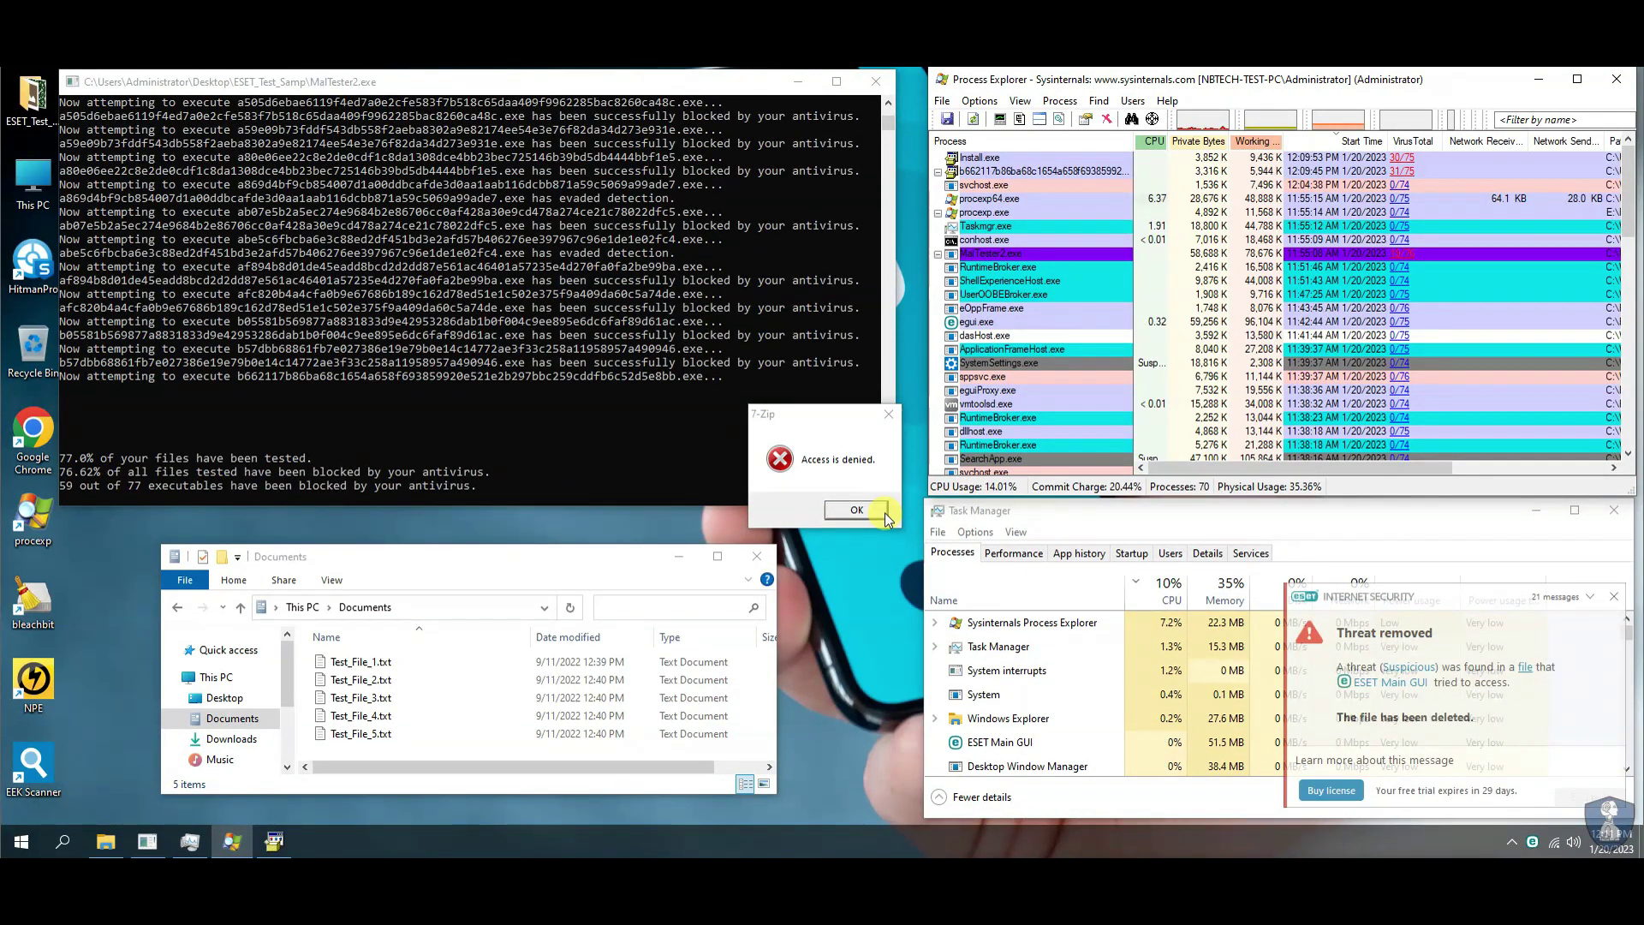
{"action": "left_click", "coordinate": [859, 512]}
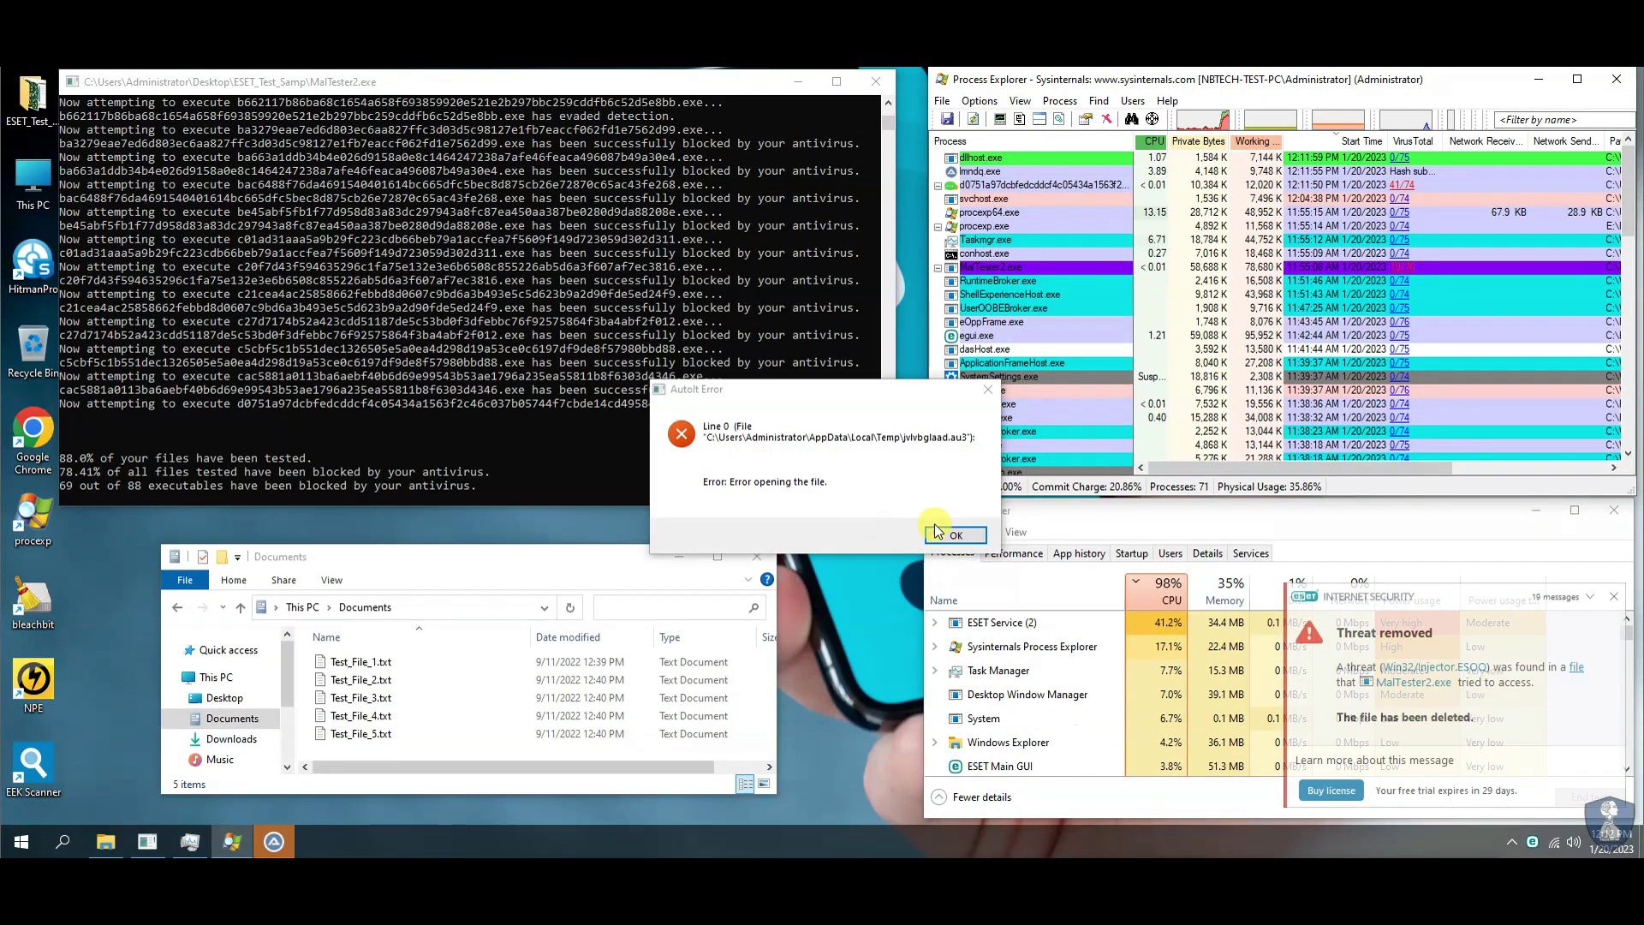
{"action": "left_click", "coordinate": [950, 534]}
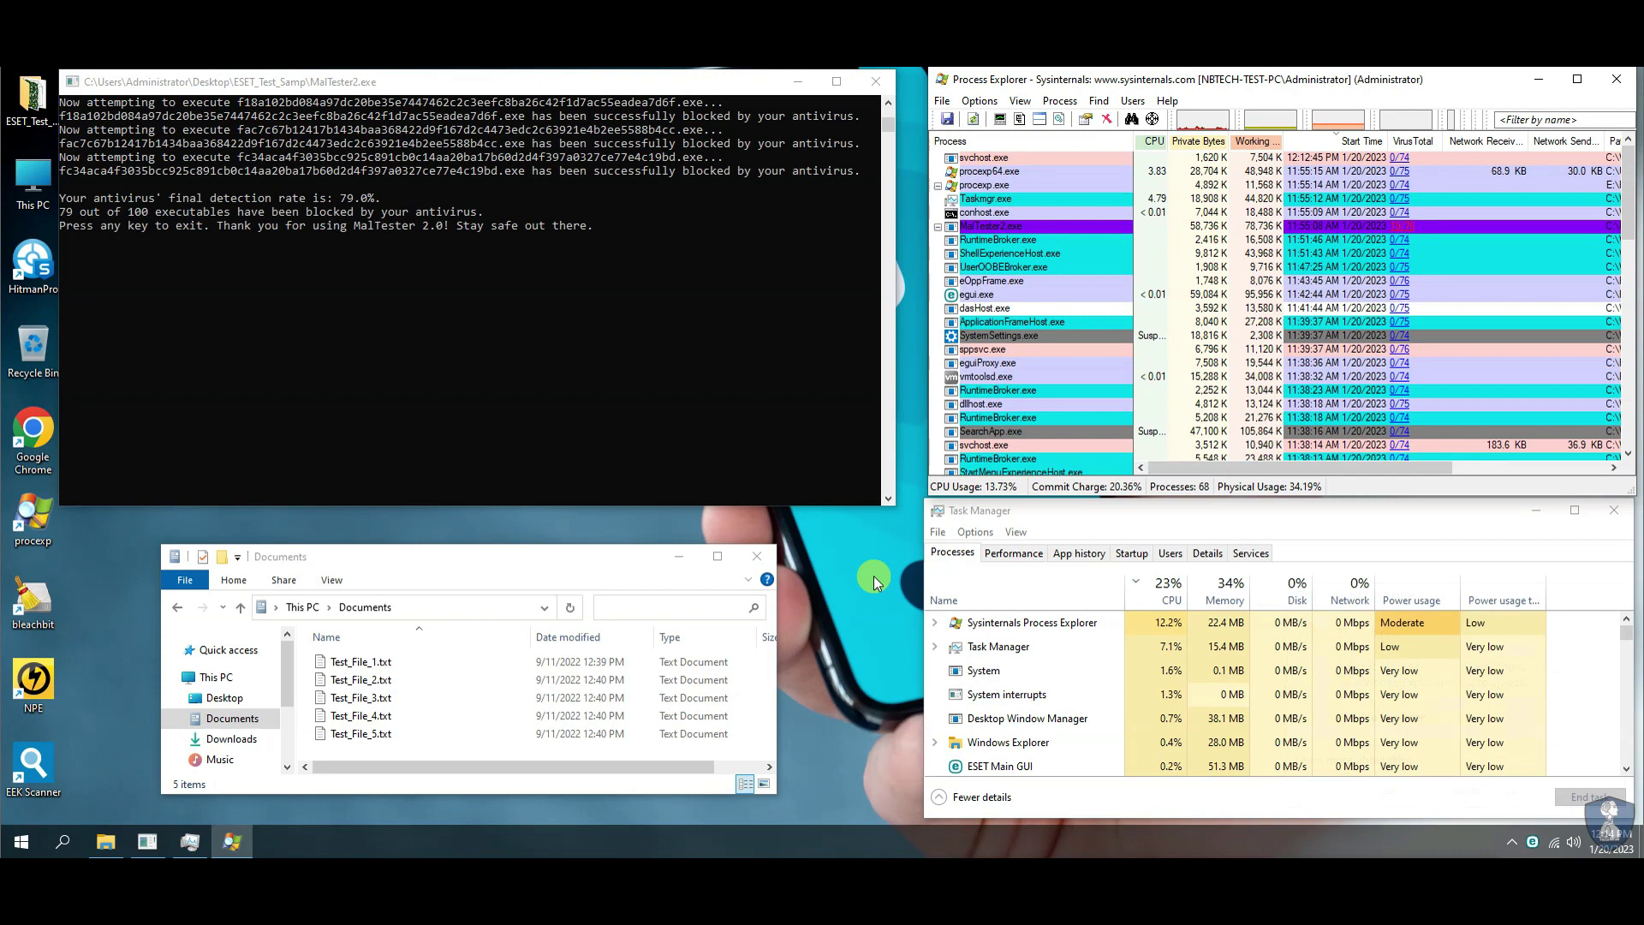
Step: Review MalTester2's final detection rate, blocked executable count and per-sample log, and close its window
{"action": "left_click", "coordinate": [276, 286]}
{"action": "left_click_drag", "start_coordinate": [68, 197], "coordinate": [371, 200]}
{"action": "left_click_drag", "start_coordinate": [65, 220], "coordinate": [449, 226]}
{"action": "scroll", "coordinate": [558, 295], "scroll_direction": "up", "scroll_amount": 4}
{"action": "scroll", "coordinate": [559, 294], "scroll_direction": "up", "scroll_amount": 10}
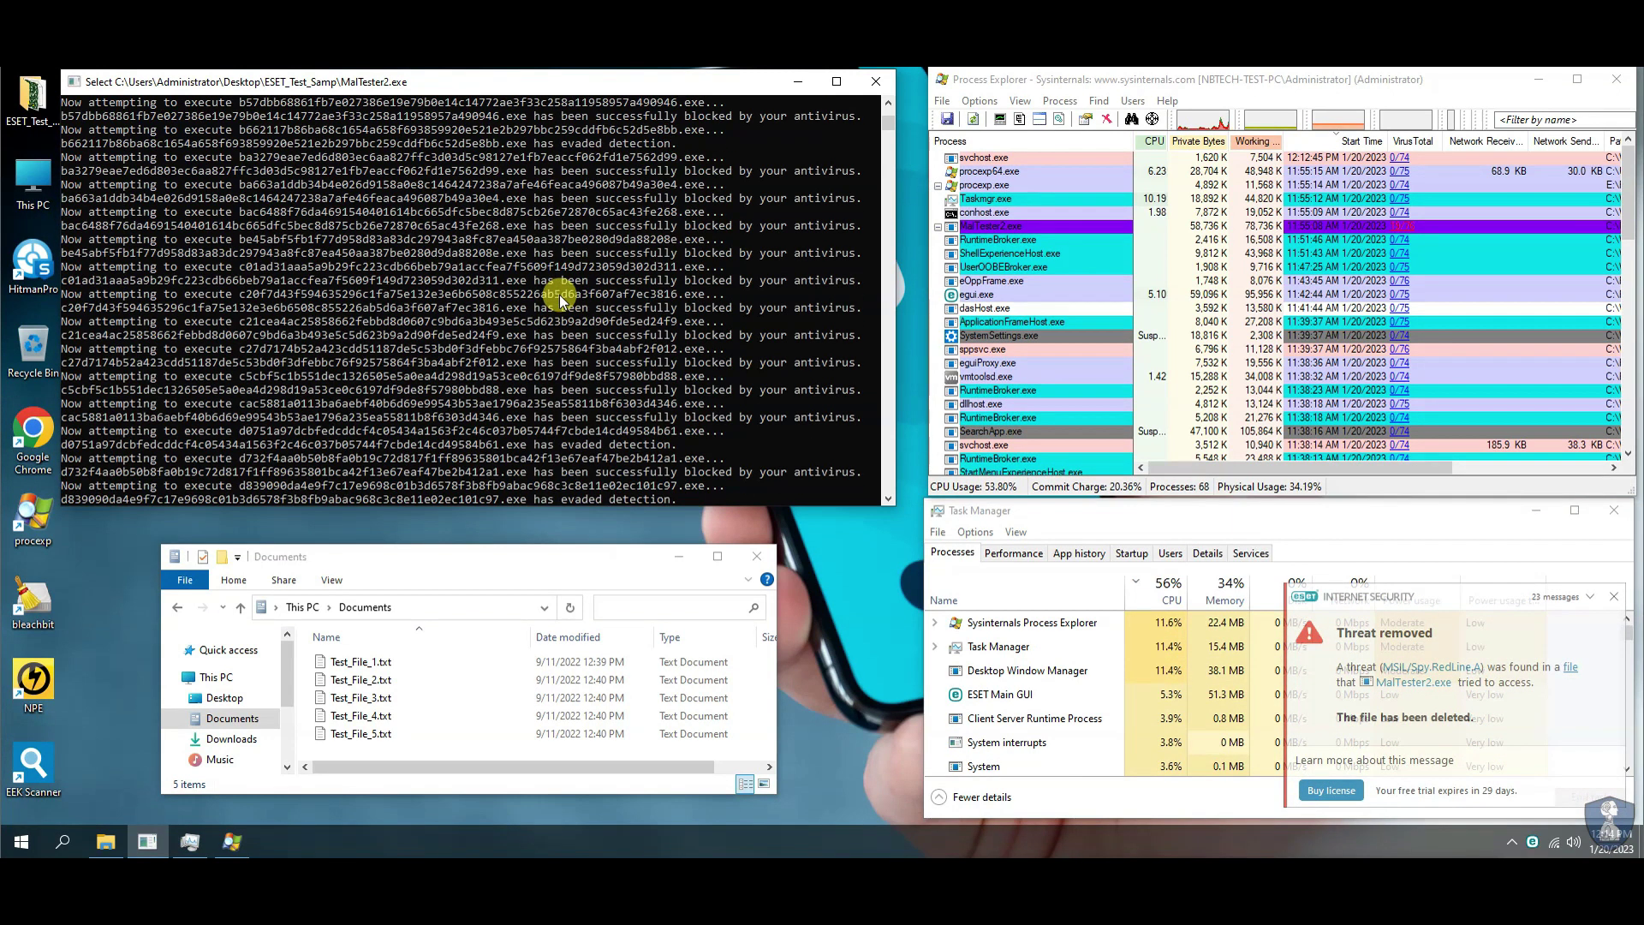
{"action": "left_click", "coordinate": [878, 84]}
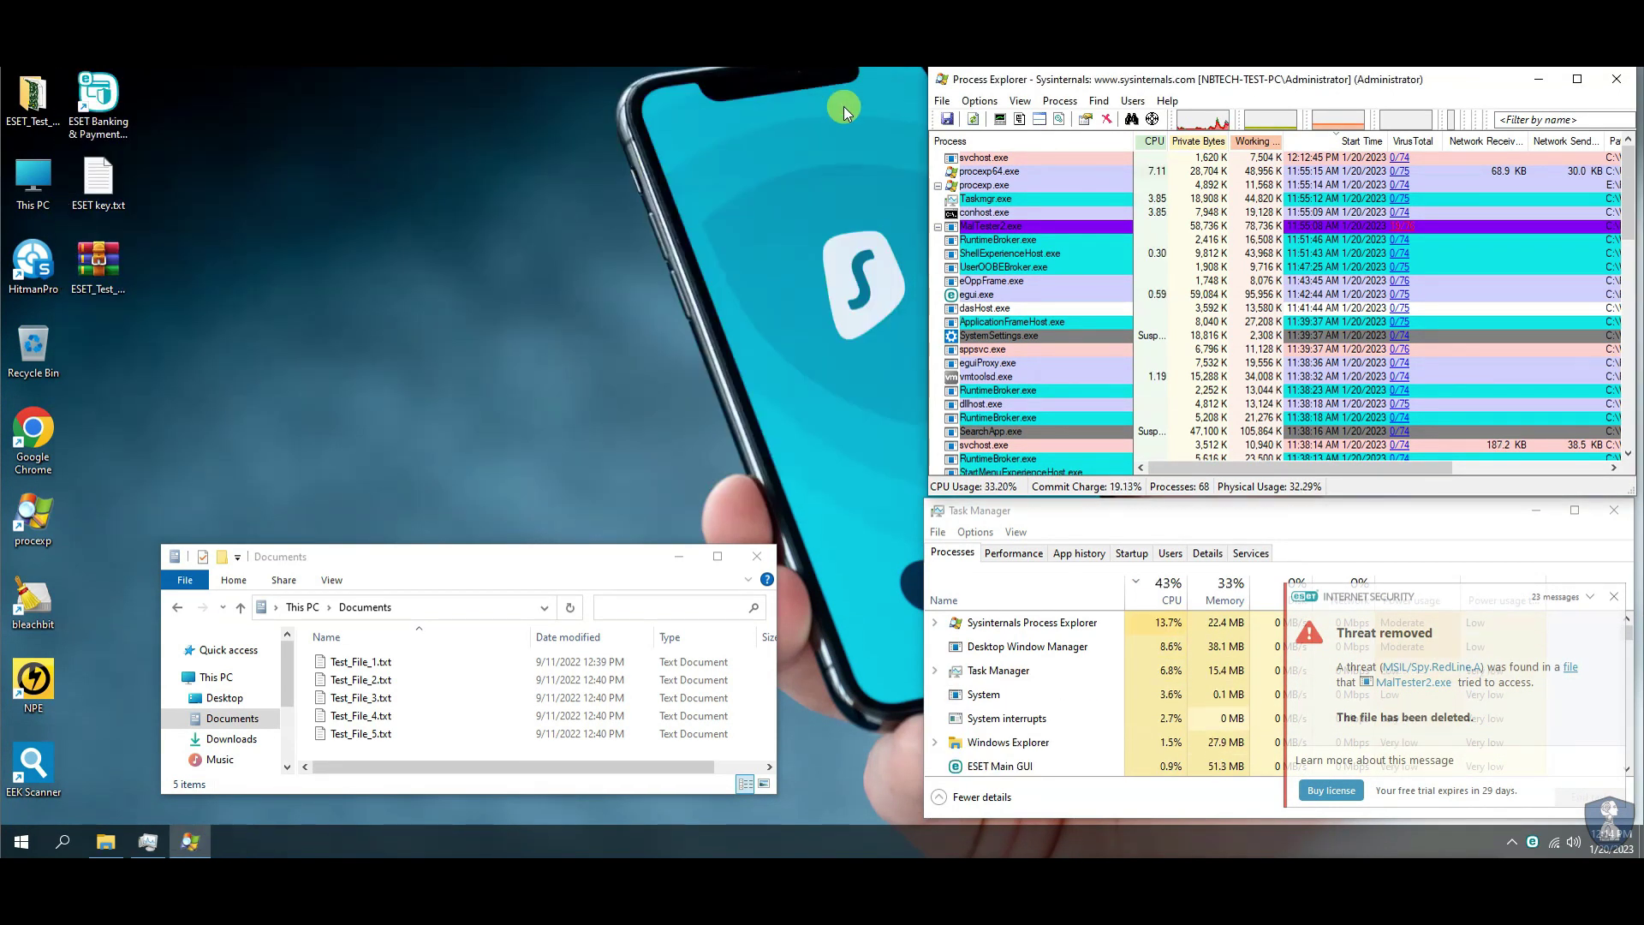
Step: Examine Process Explorer's full process list and VirusTotal scores for leftover malware processes
{"action": "left_click", "coordinate": [1429, 88]}
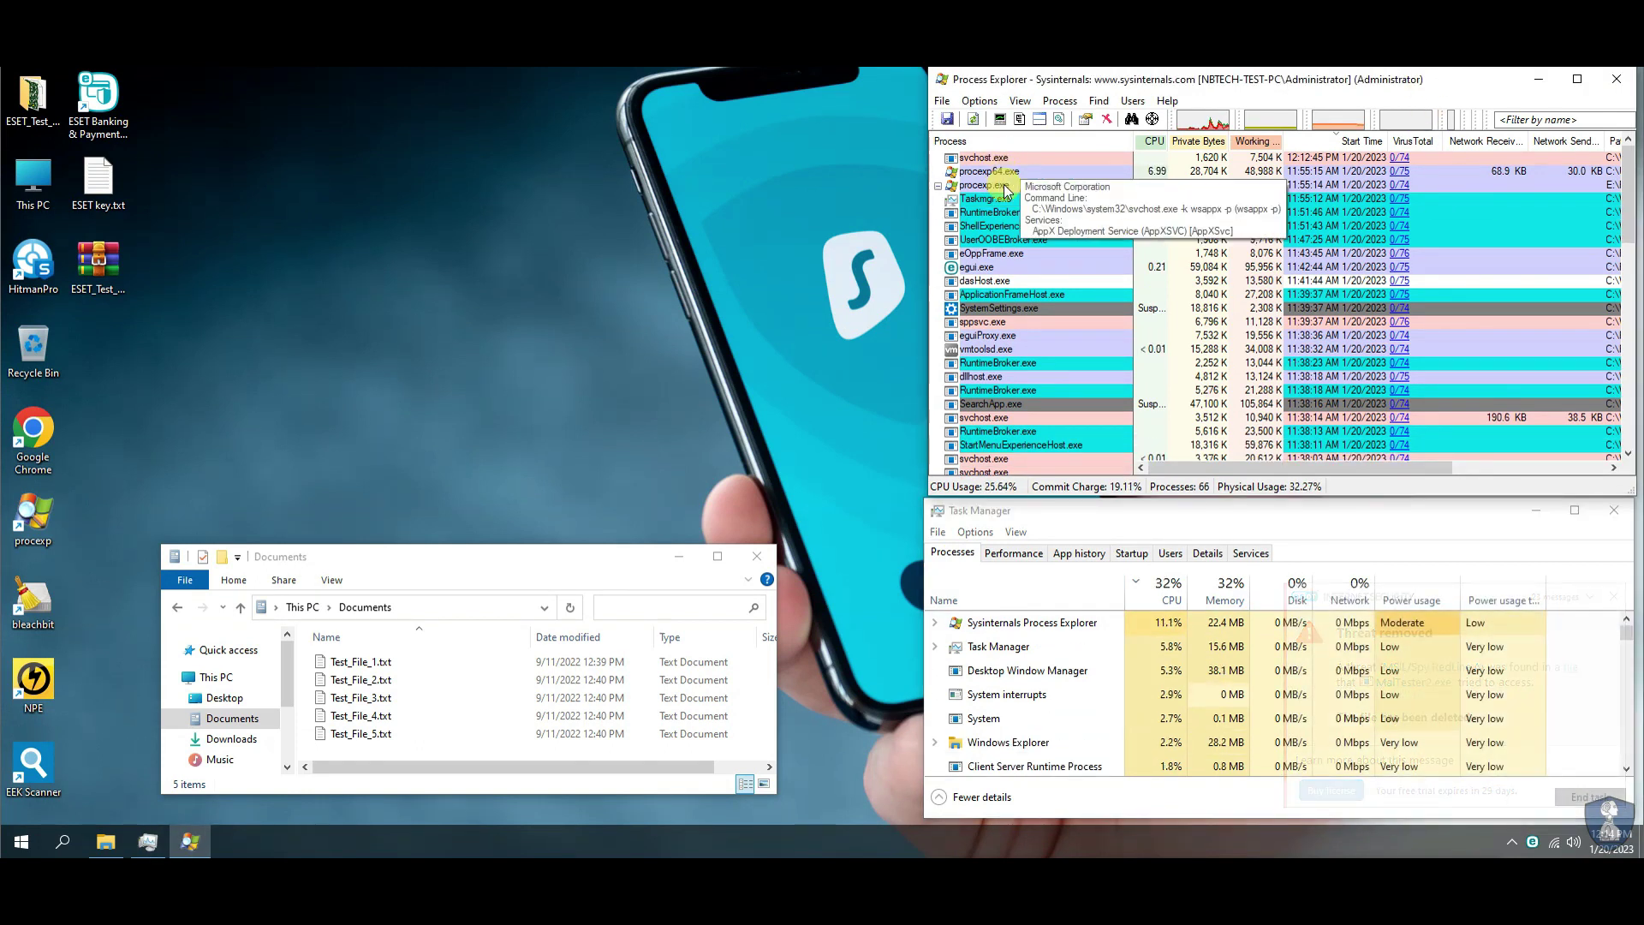
{"action": "scroll", "coordinate": [1395, 240], "scroll_direction": "down", "scroll_amount": 9}
{"action": "scroll", "coordinate": [1395, 244], "scroll_direction": "up", "scroll_amount": 10}
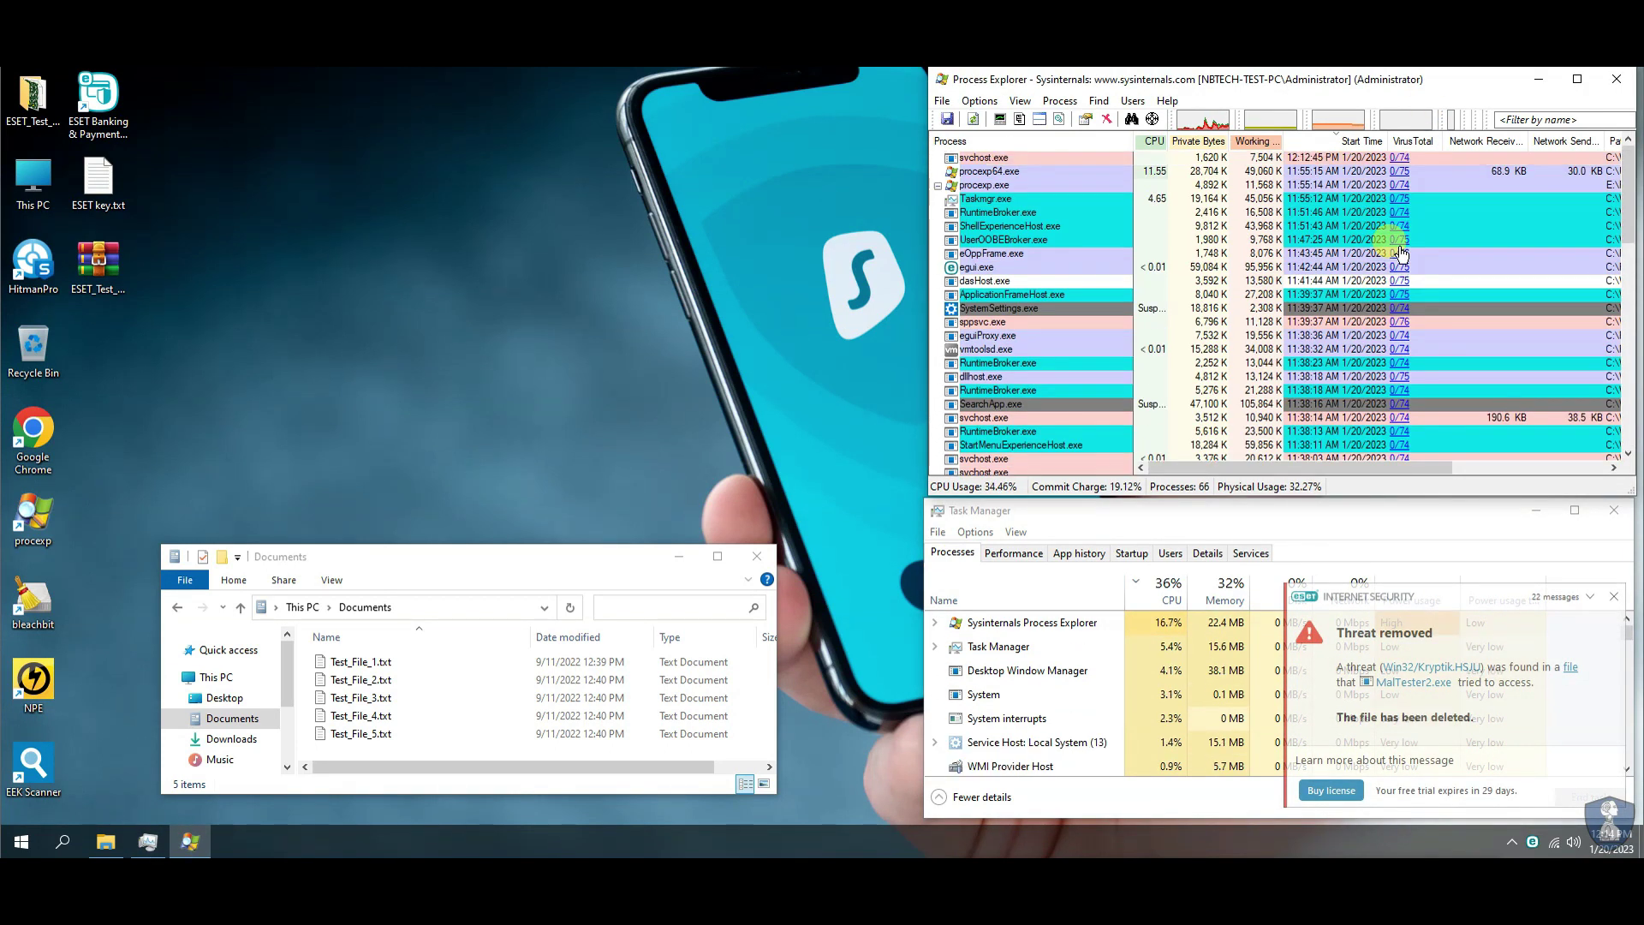
Step: Check Task Manager's startup entries and running processes, clearing ESET's queued threat notifications along the way
{"action": "left_click", "coordinate": [1096, 518]}
{"action": "left_click", "coordinate": [1131, 553]}
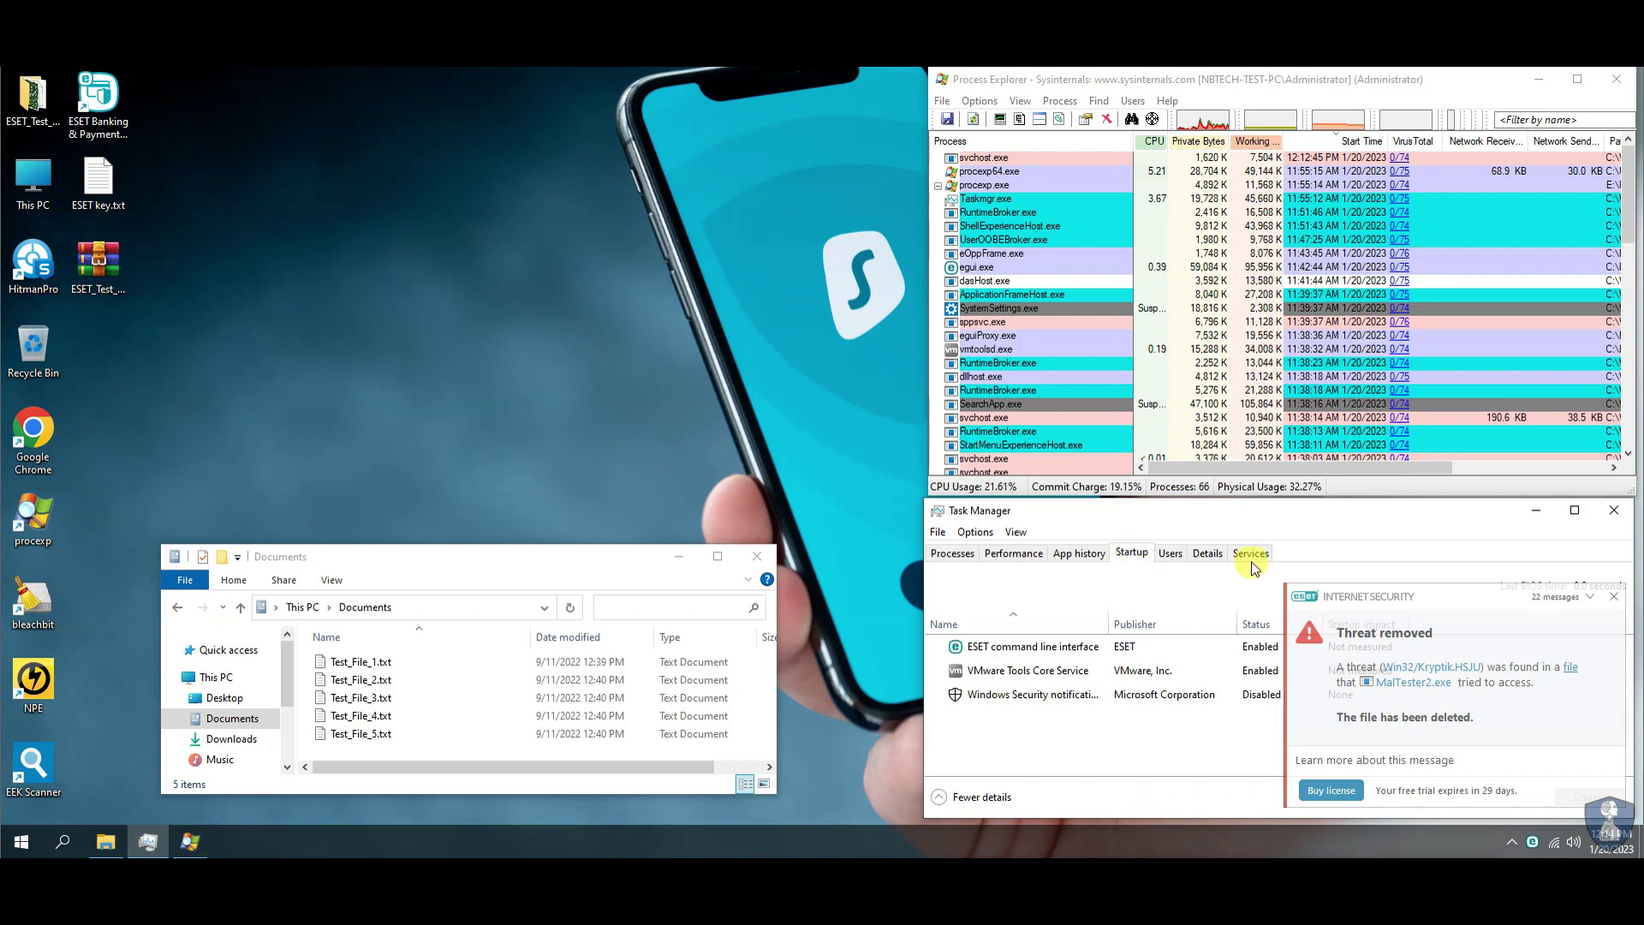
{"action": "left_click", "coordinate": [1613, 596]}
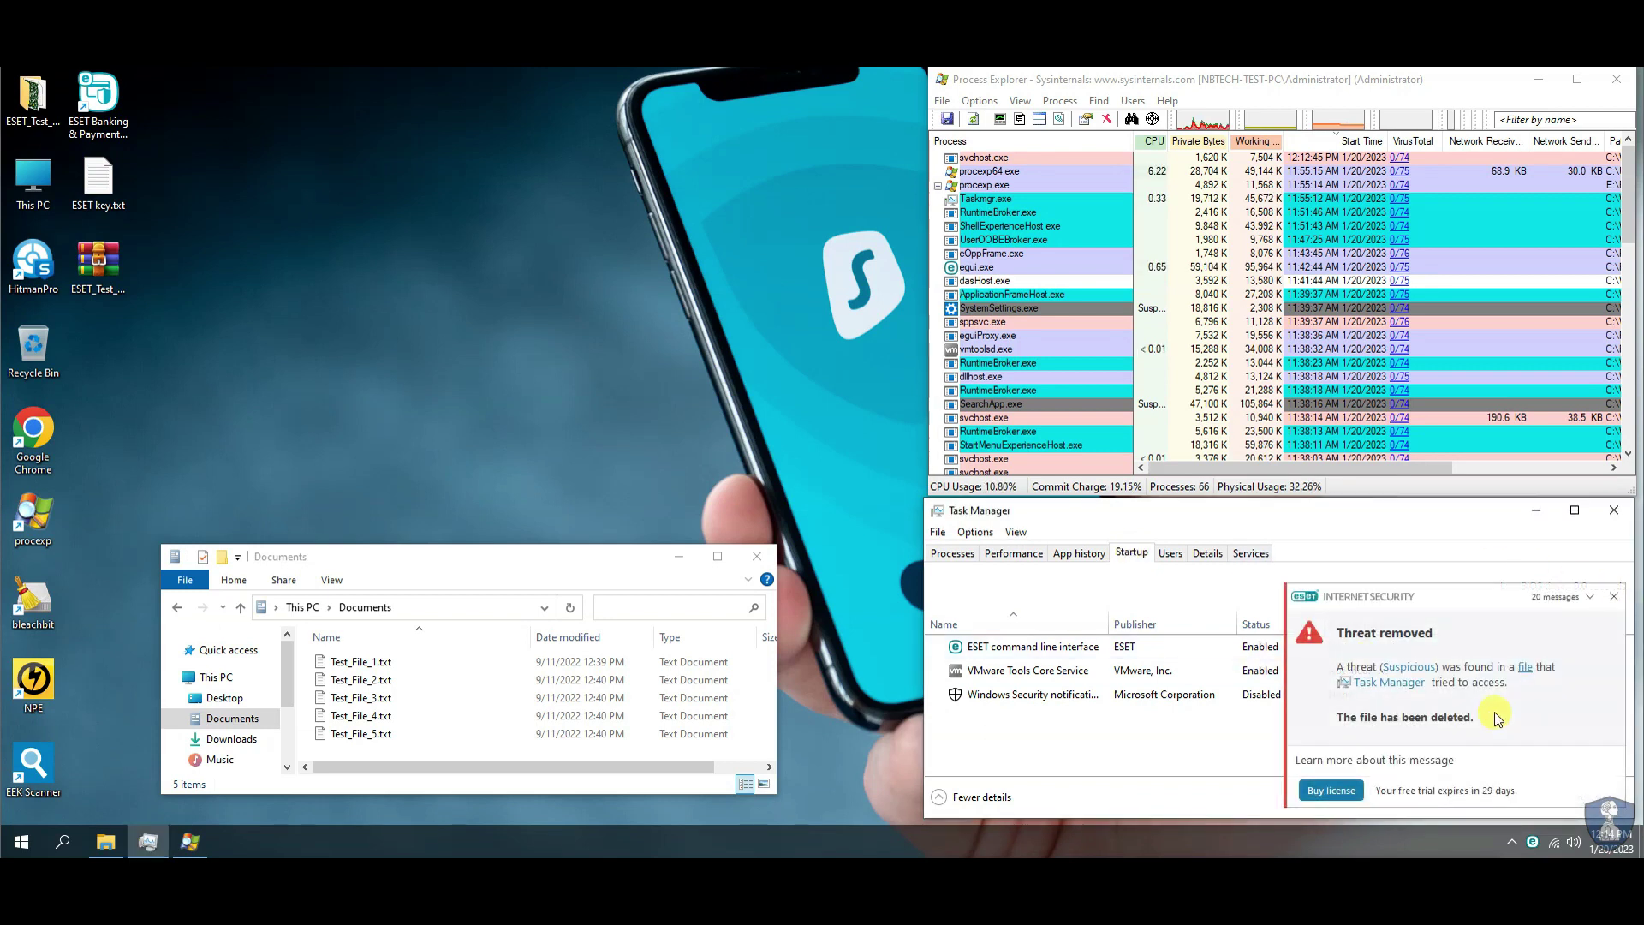
{"action": "left_click", "coordinate": [1589, 598]}
{"action": "left_click", "coordinate": [1570, 628]}
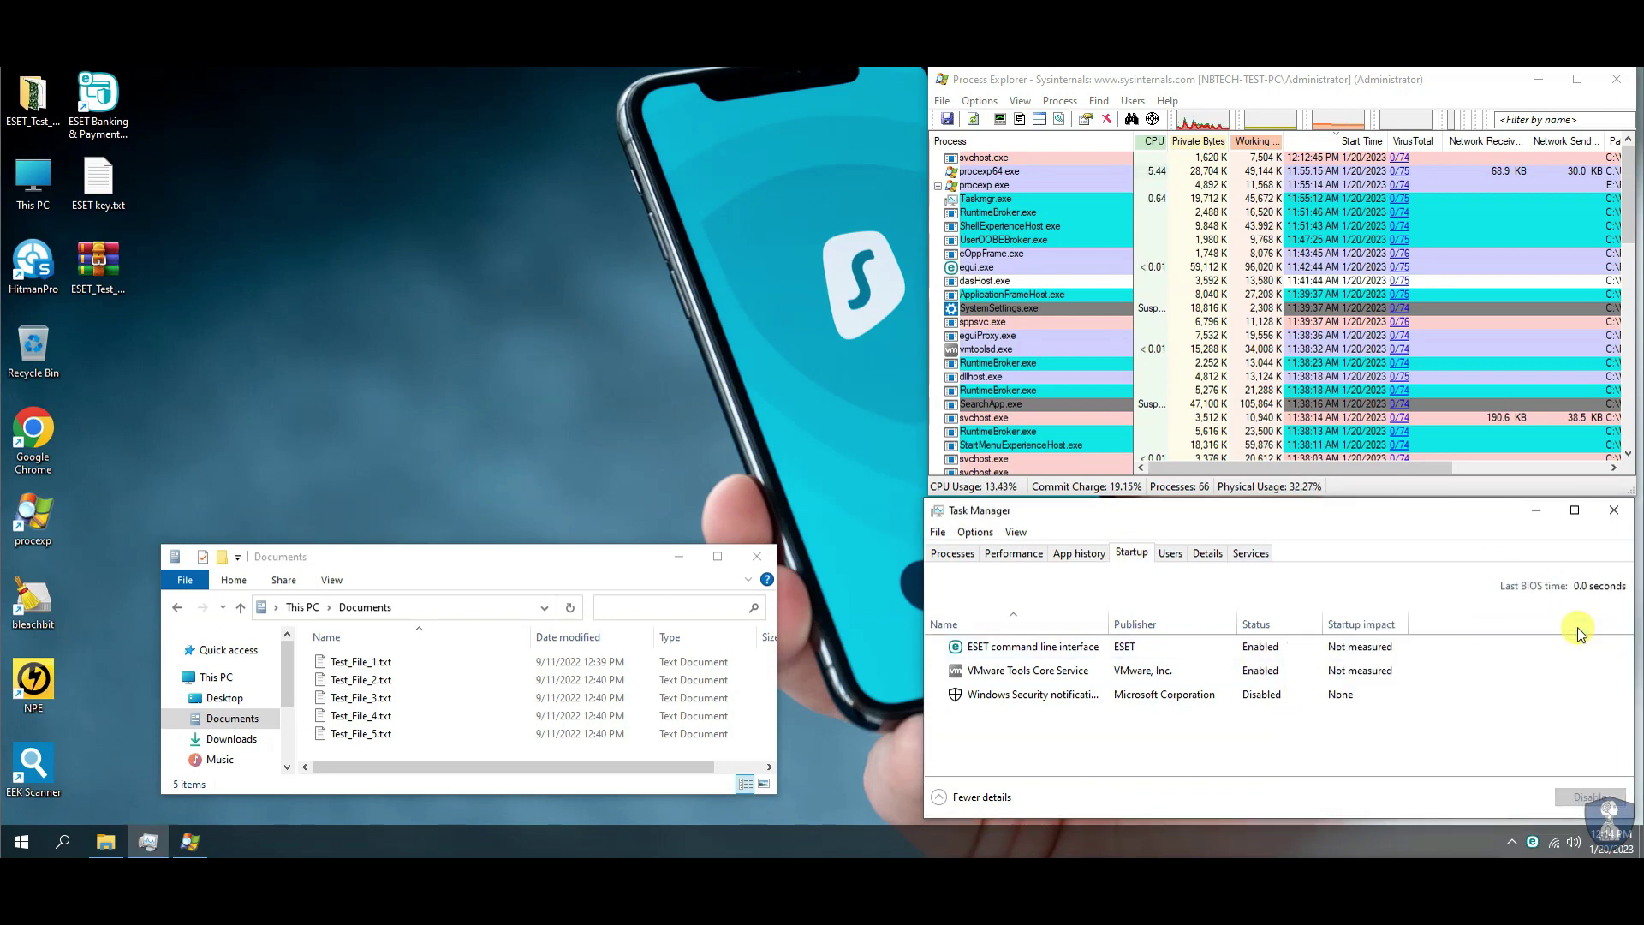
{"action": "left_click", "coordinate": [1012, 554]}
{"action": "left_click", "coordinate": [952, 554]}
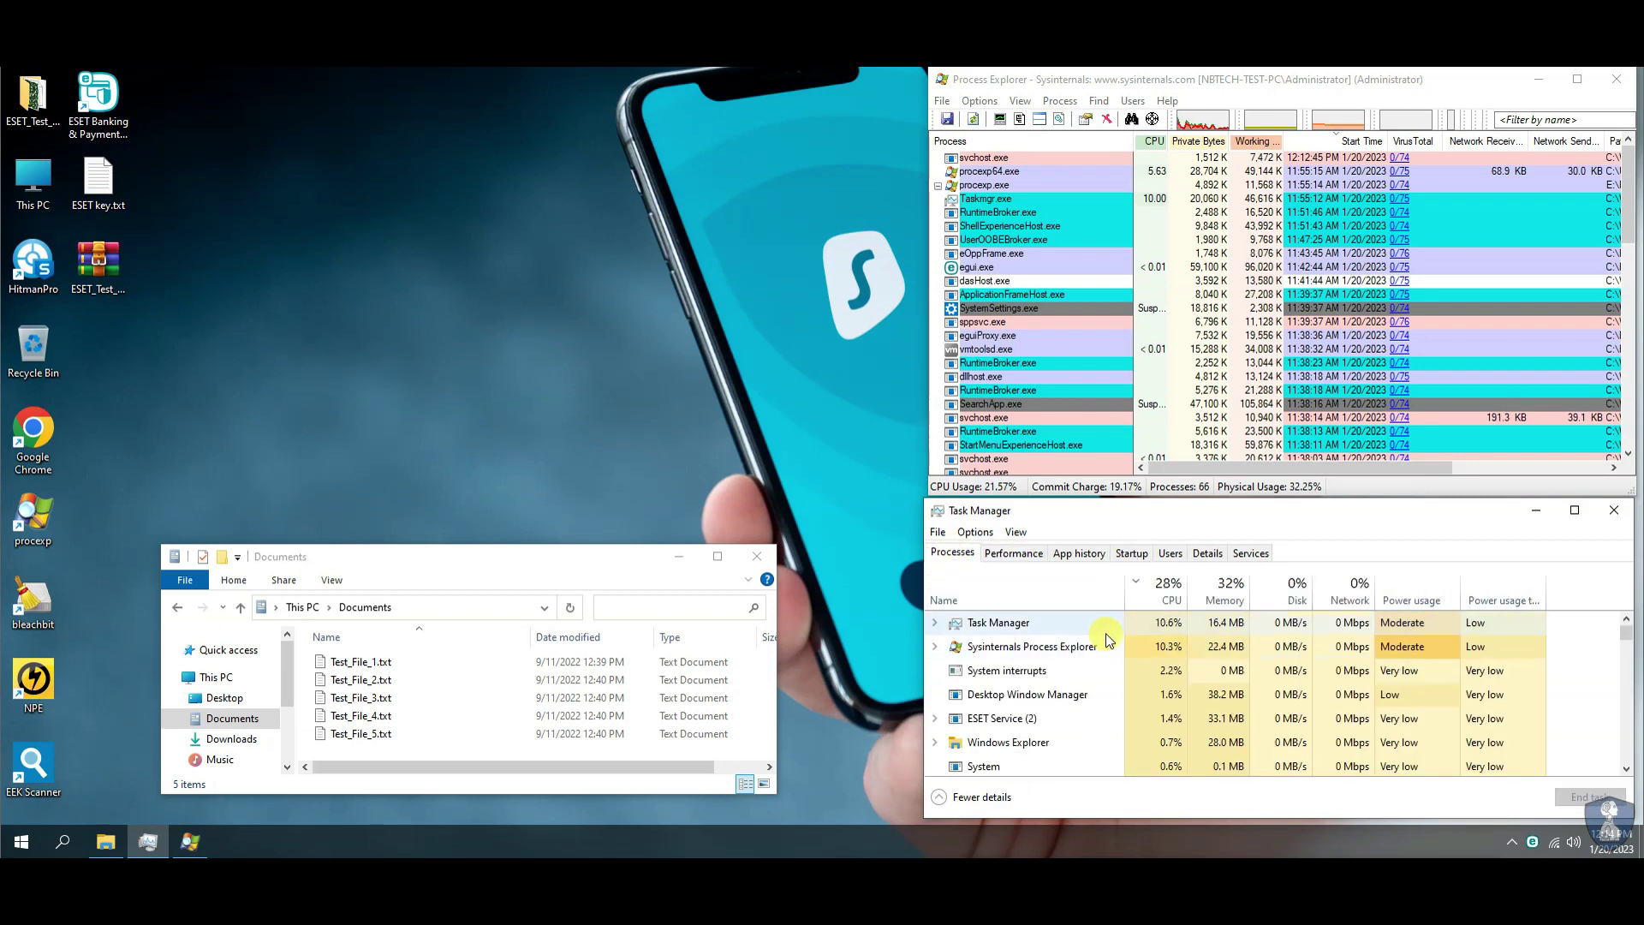
Step: Inspect the Downloads, Videos and Pictures folders in File Explorer for damaged or altered files
{"action": "left_click_drag", "start_coordinate": [484, 558], "coordinate": [513, 231]}
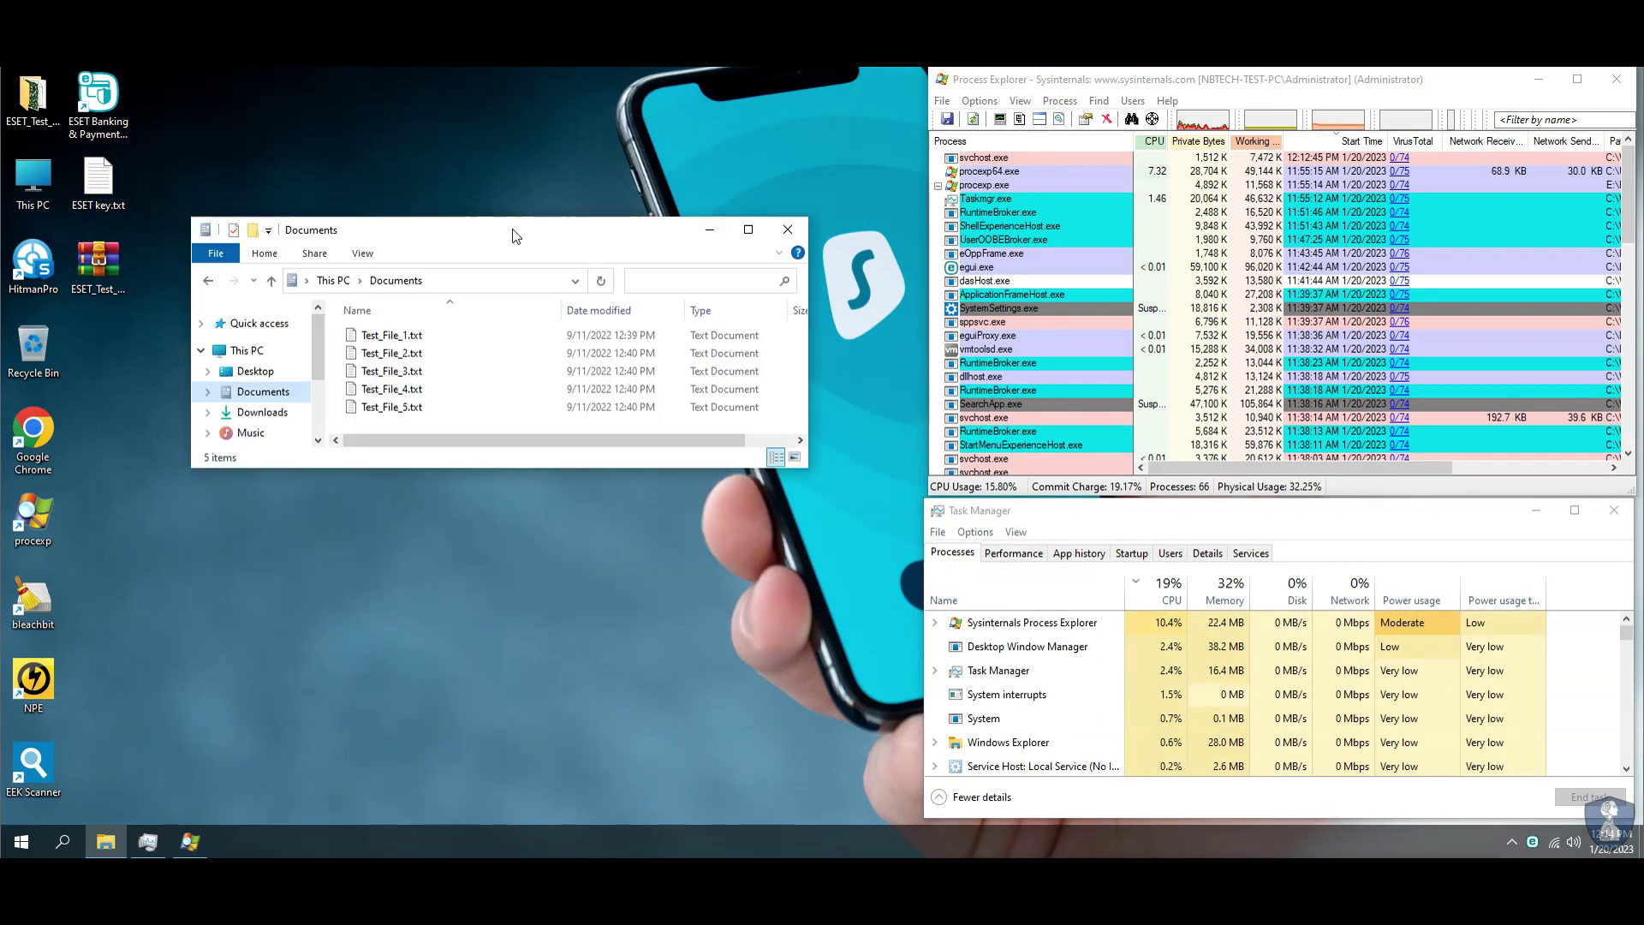
{"action": "left_click", "coordinate": [254, 415]}
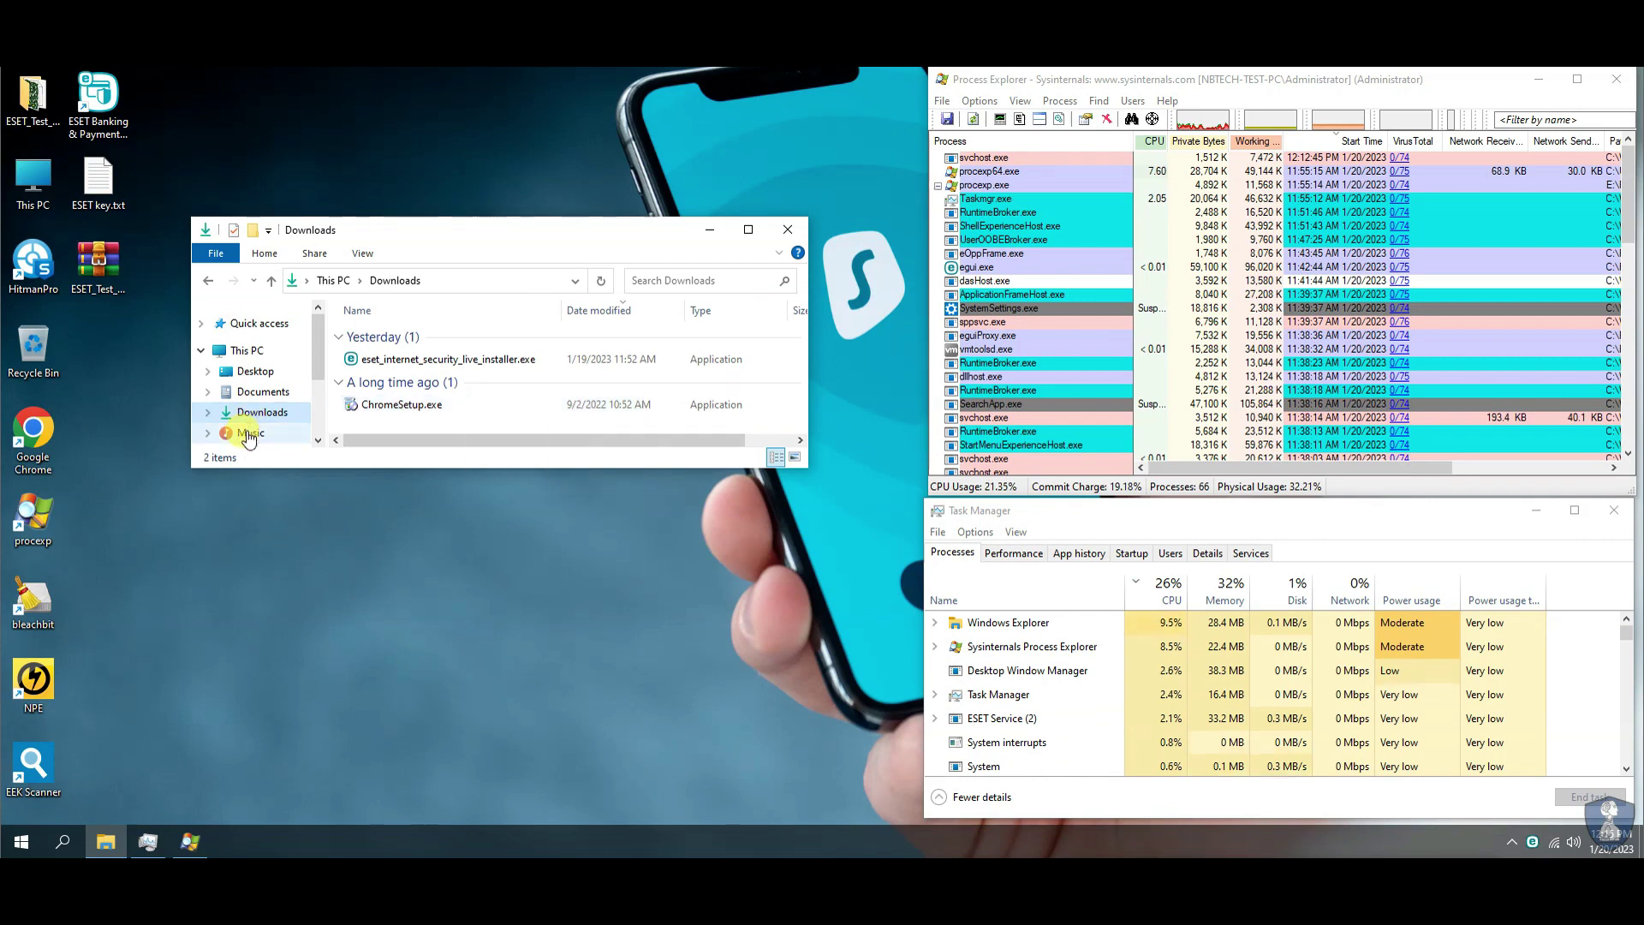
{"action": "scroll", "coordinate": [252, 424], "scroll_direction": "down", "scroll_amount": 1}
{"action": "left_click", "coordinate": [263, 413]}
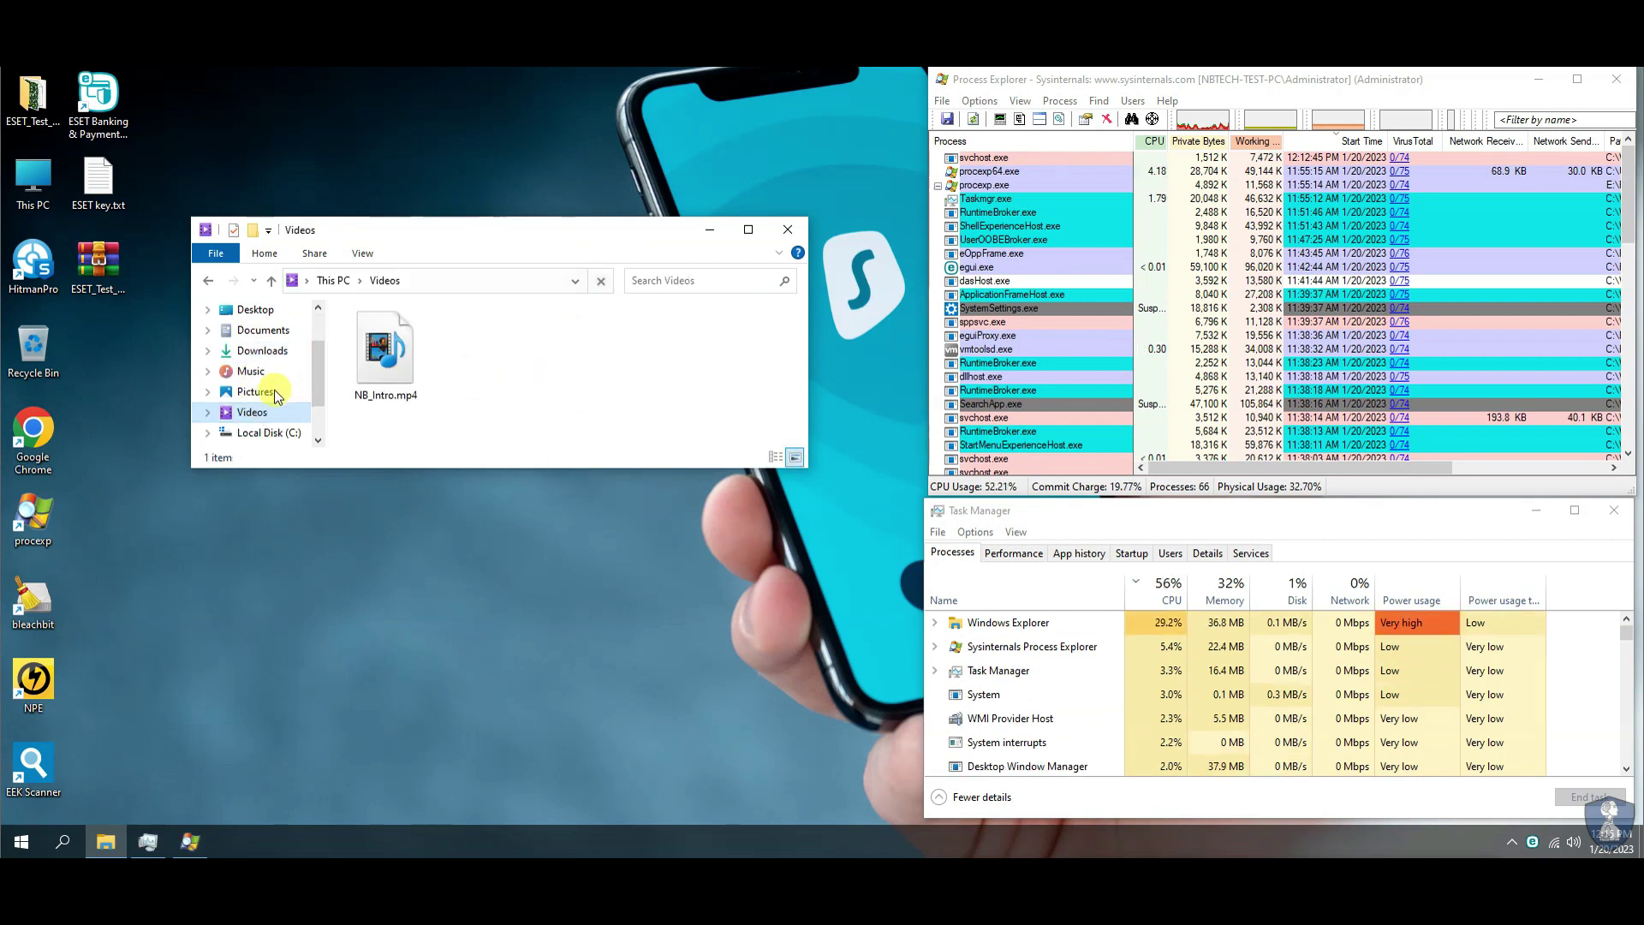
{"action": "left_click", "coordinate": [266, 395]}
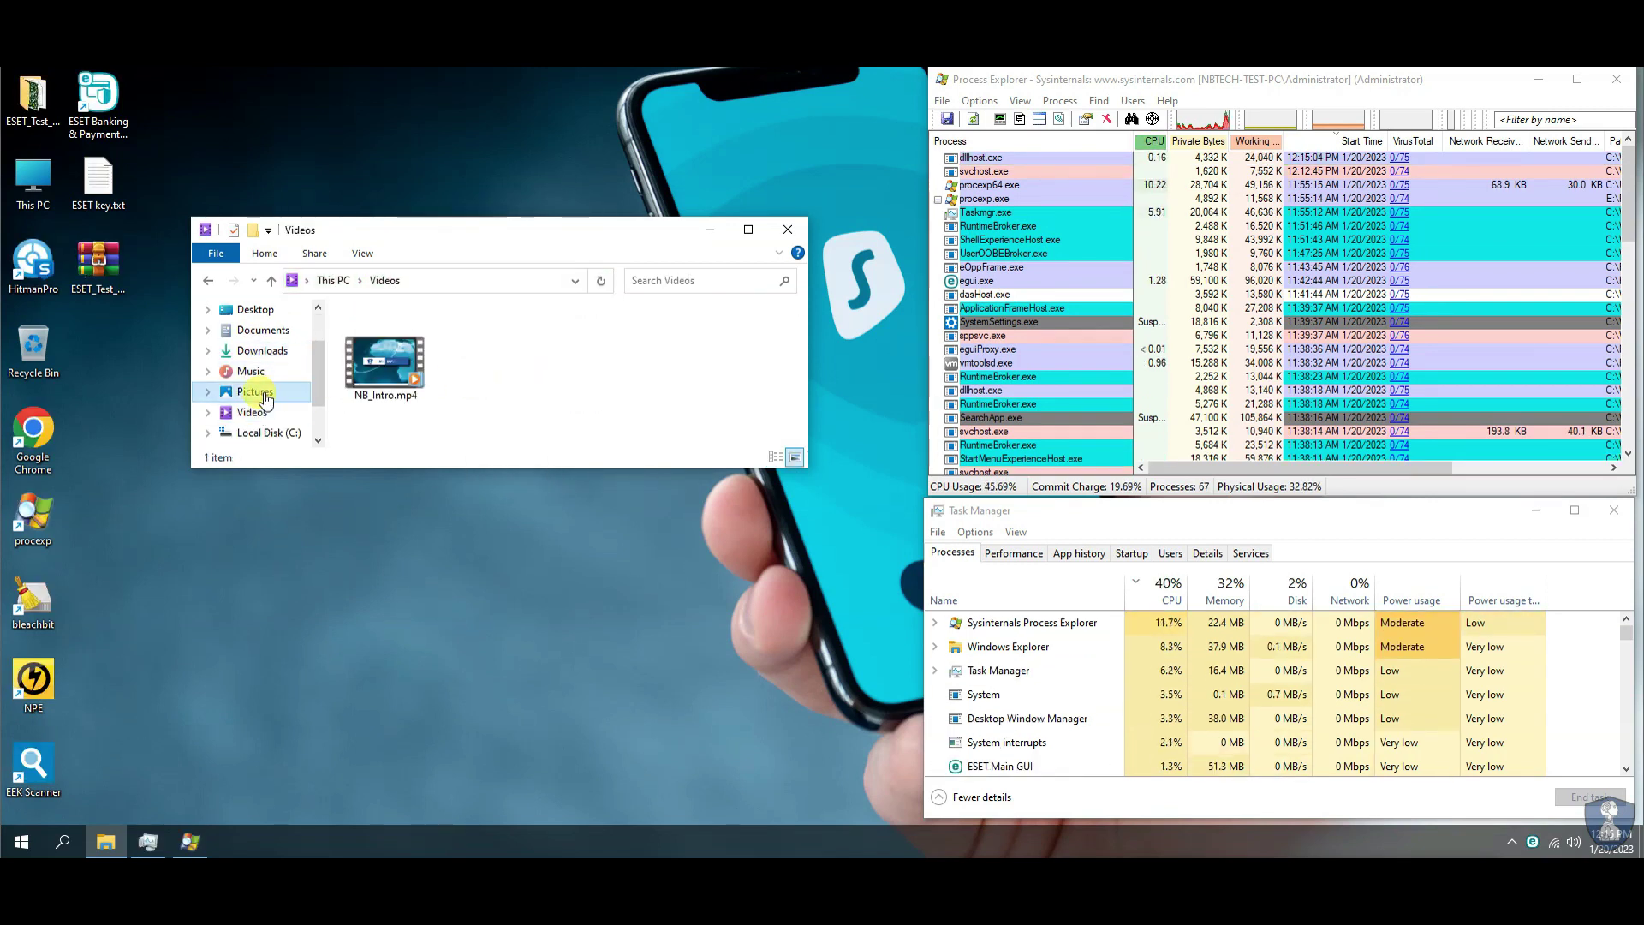
{"action": "scroll", "coordinate": [248, 377], "scroll_direction": "up", "scroll_amount": 3}
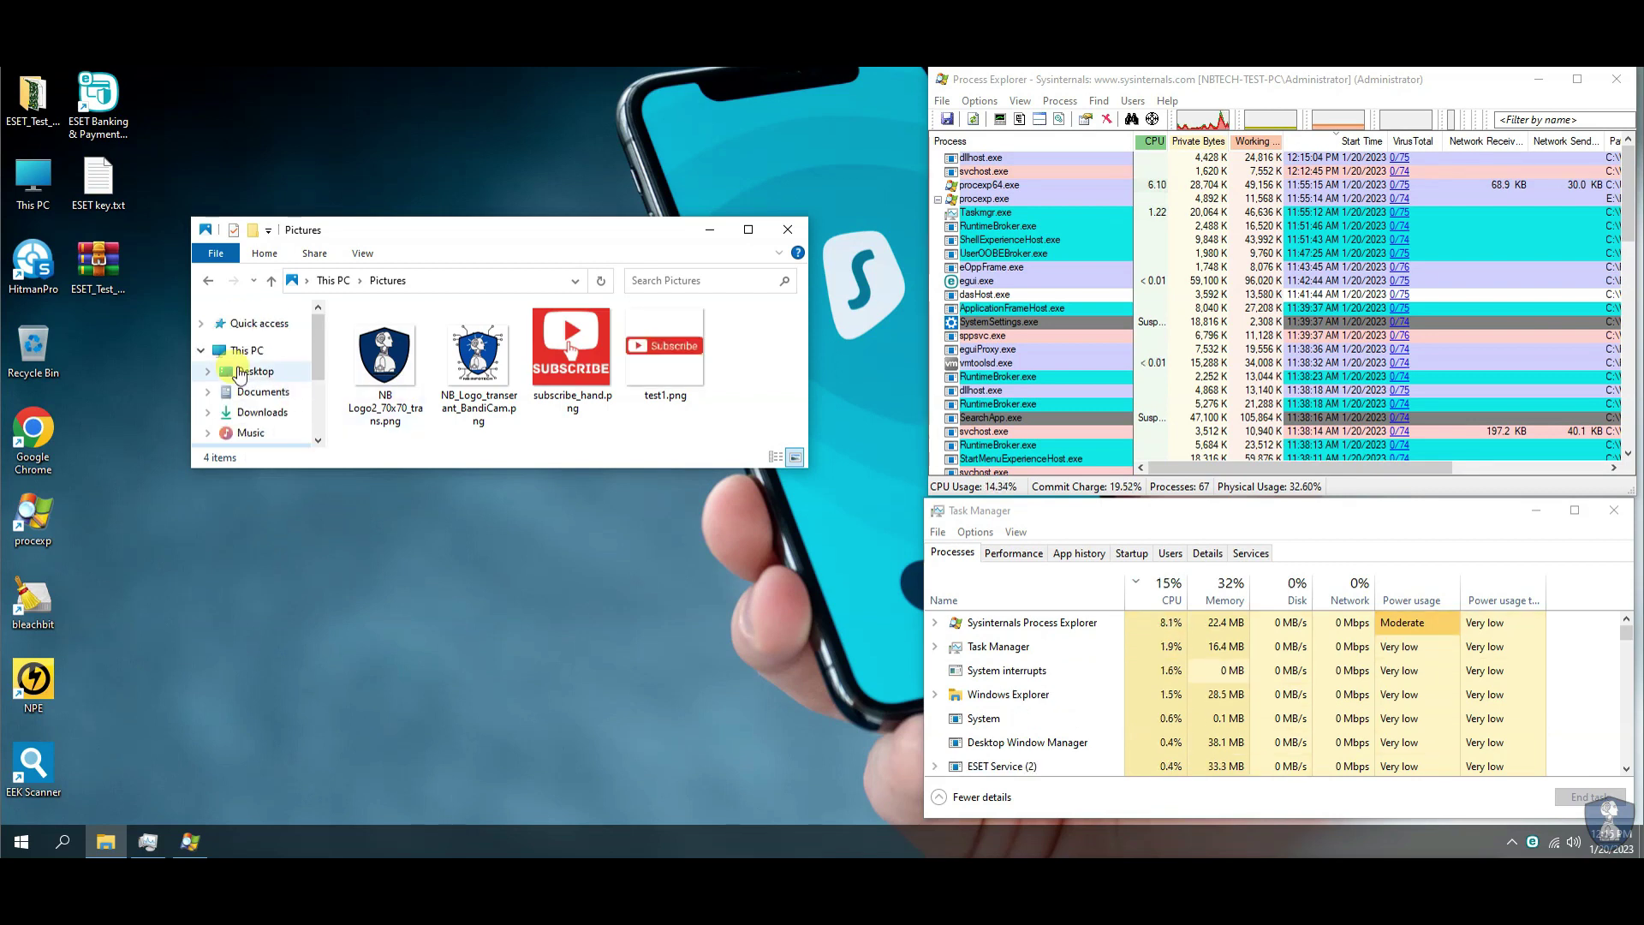
Step: Permanently delete MalTester2.exe and MalTester2-log.txt from the ESET_Test_Samp folder on the Desktop
{"action": "left_click", "coordinate": [240, 371]}
{"action": "double_click", "coordinate": [398, 336]}
{"action": "left_click_drag", "start_coordinate": [673, 549], "coordinate": [673, 638]}
{"action": "left_click", "coordinate": [747, 230]}
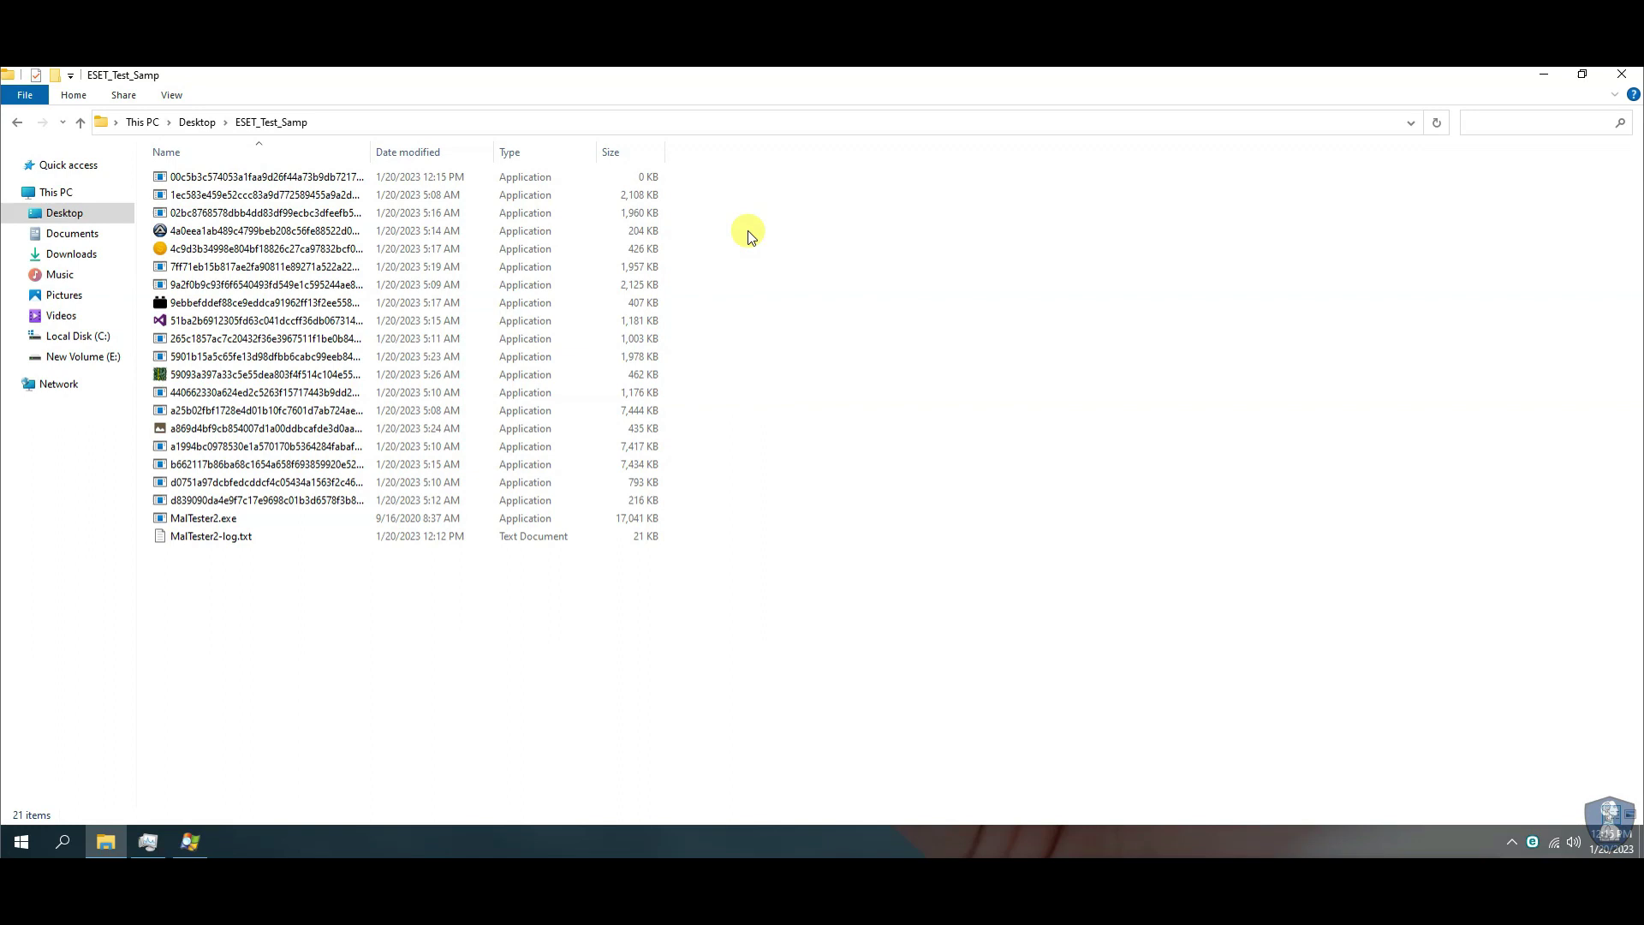
{"action": "left_click_drag", "start_coordinate": [198, 529], "coordinate": [202, 518]}
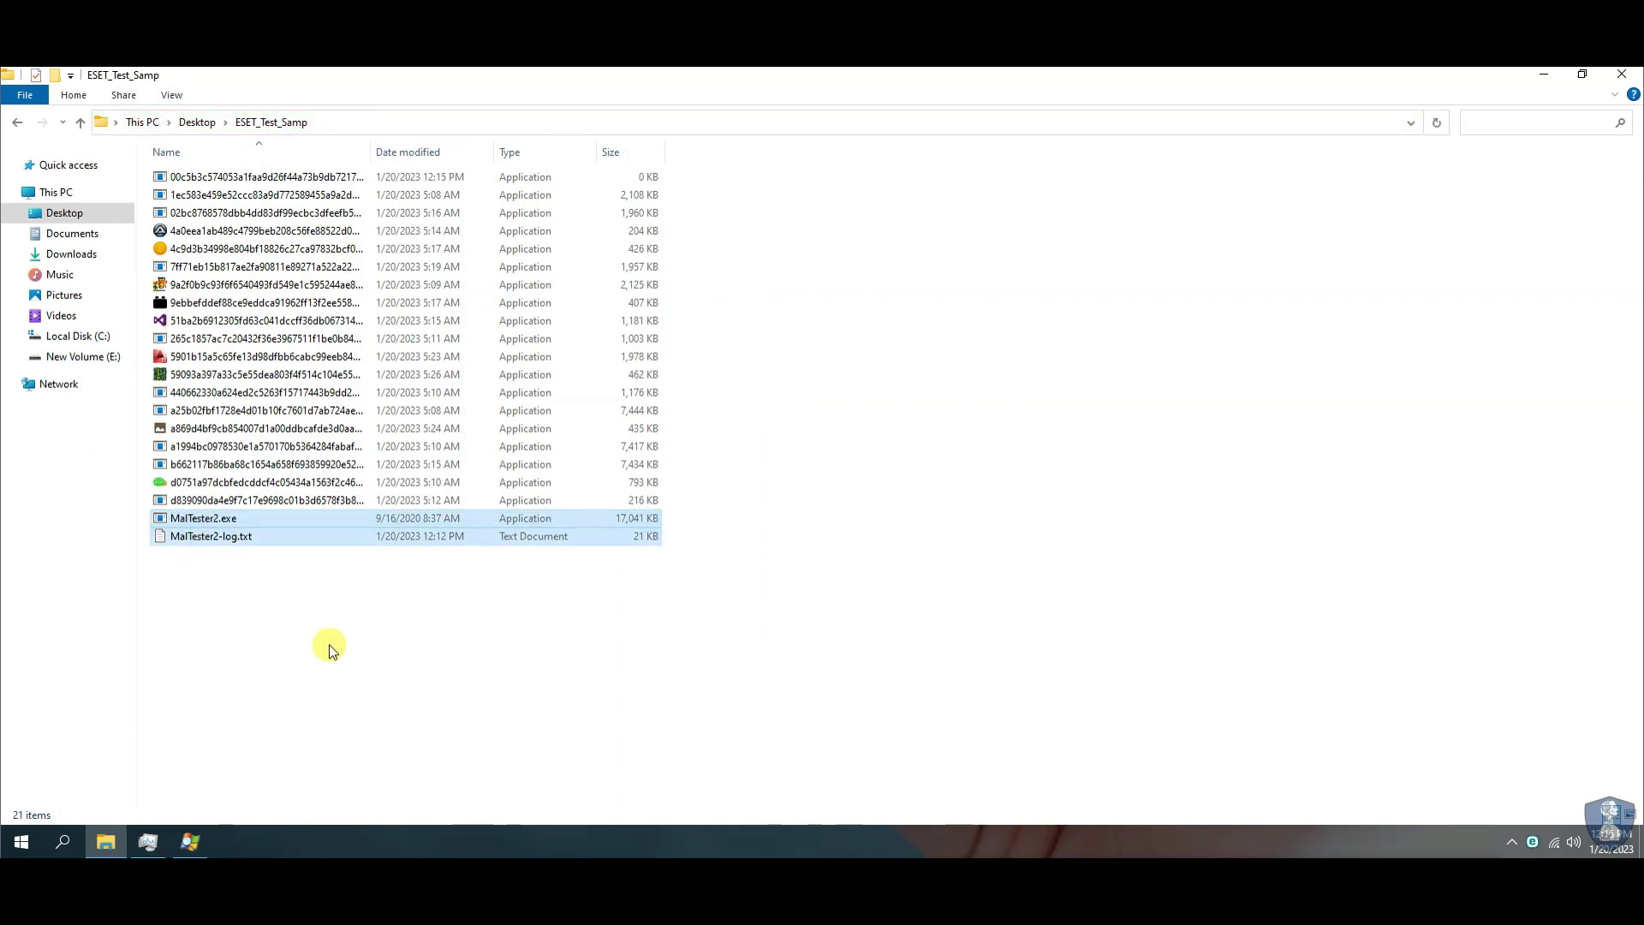
{"action": "key", "text": "shift+Delete"}
{"action": "key", "text": "Return"}
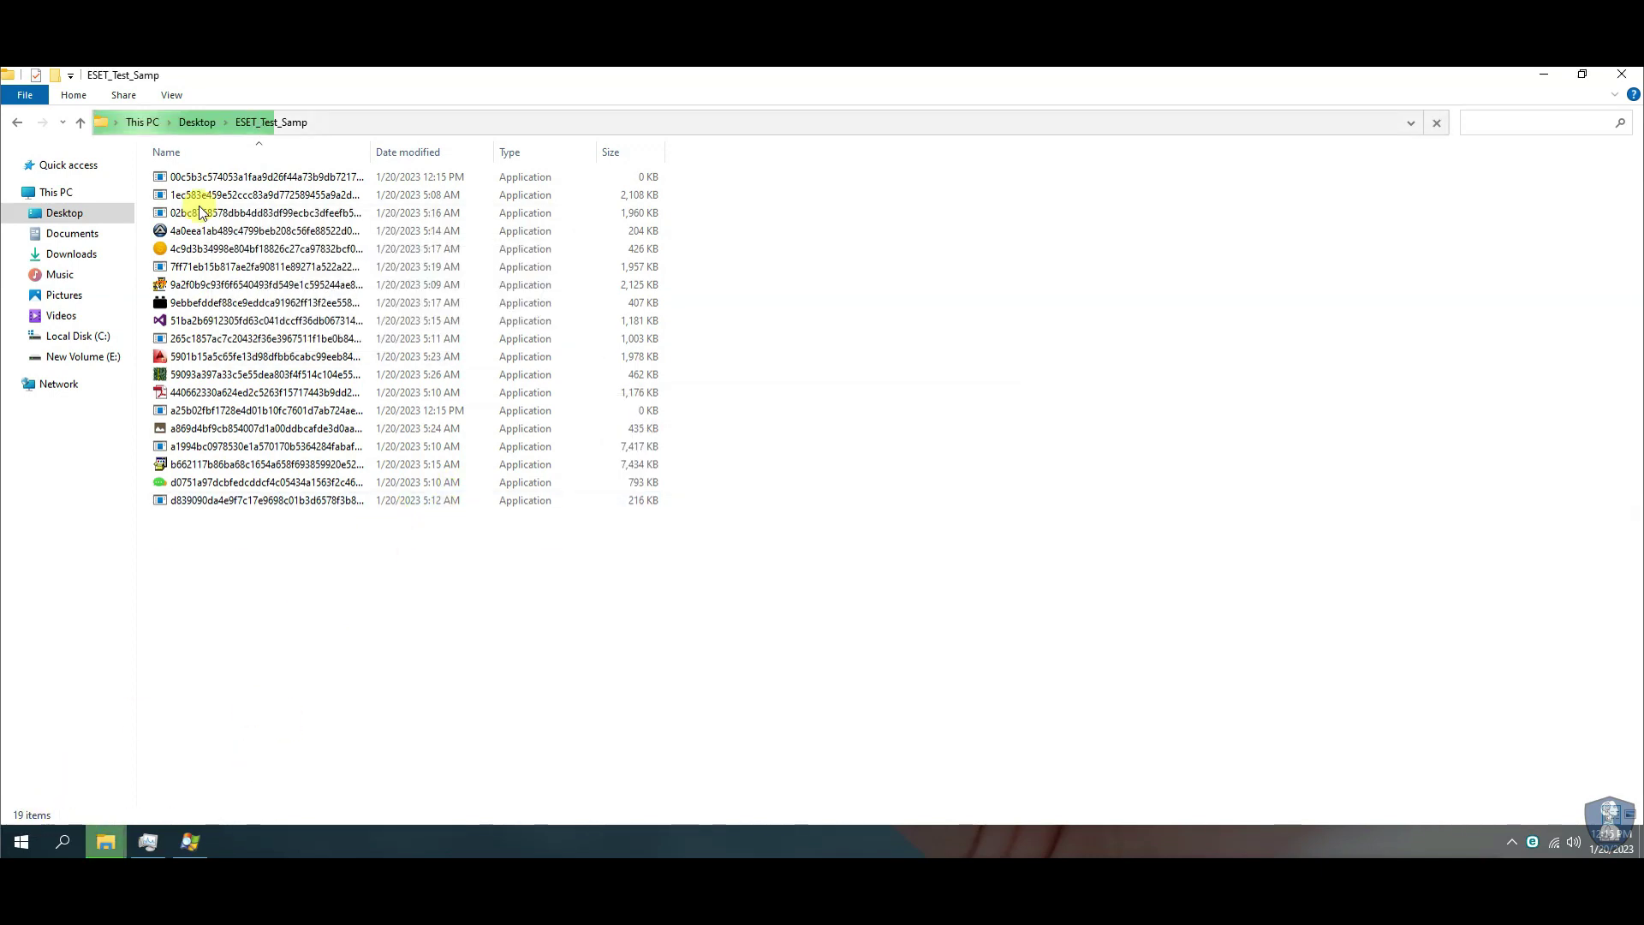
Step: Scan the ESET_Test_Samp folder on the Desktop with ESET Internet Security and expand the scan's details
{"action": "left_click", "coordinate": [196, 123]}
{"action": "right_click", "coordinate": [202, 177]}
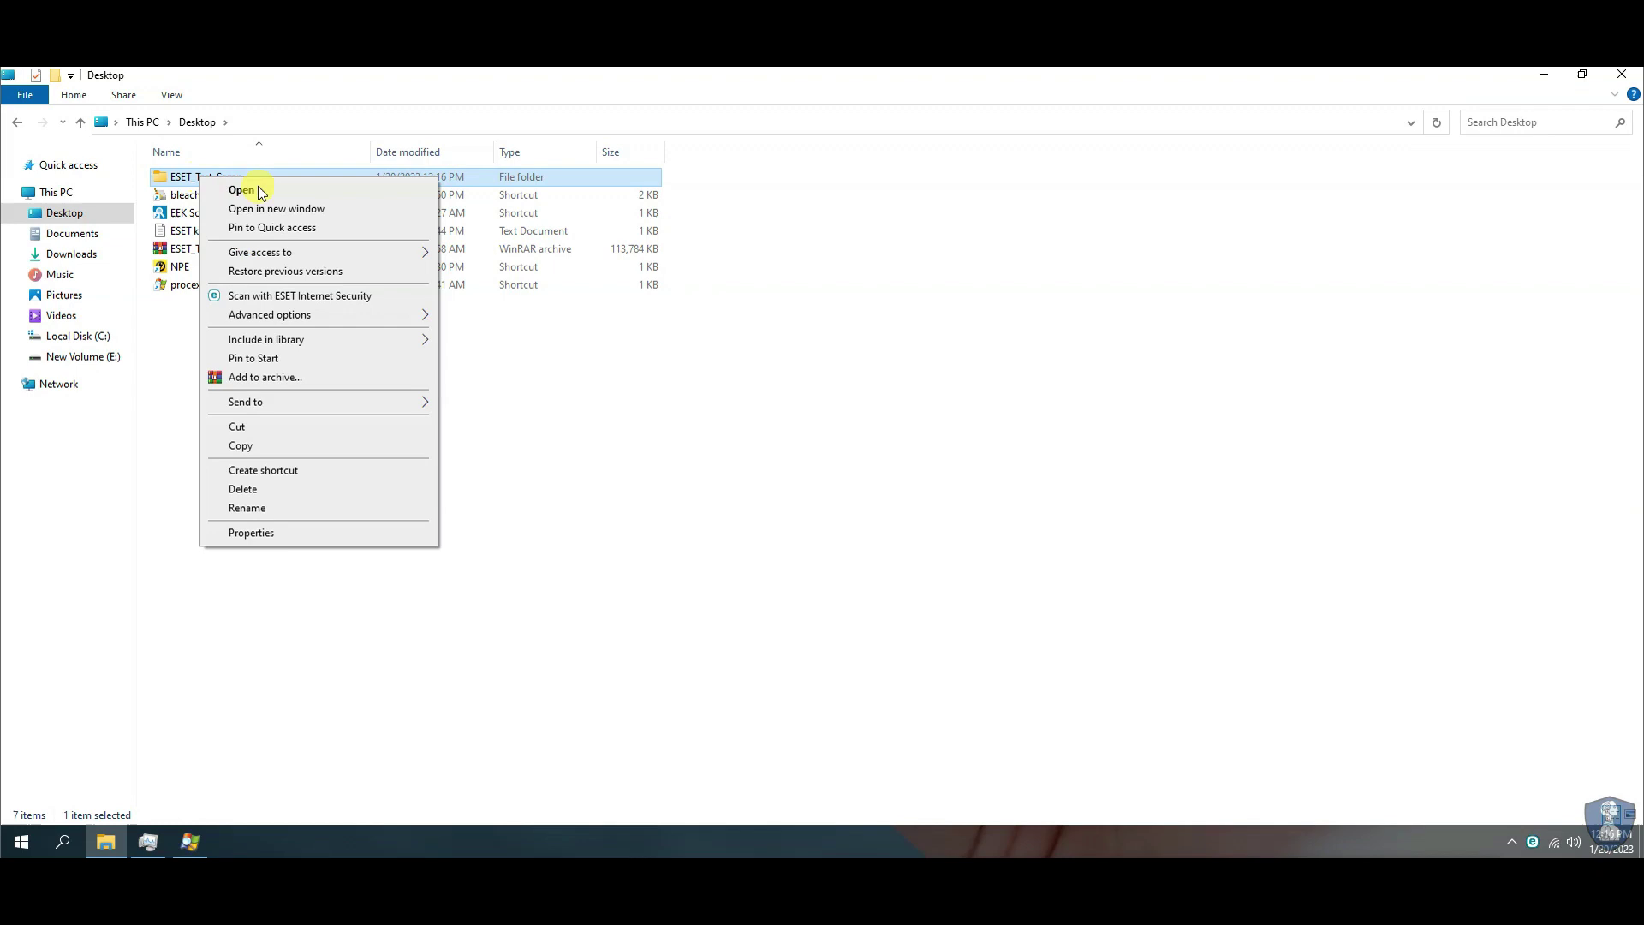
{"action": "left_click", "coordinate": [299, 295]}
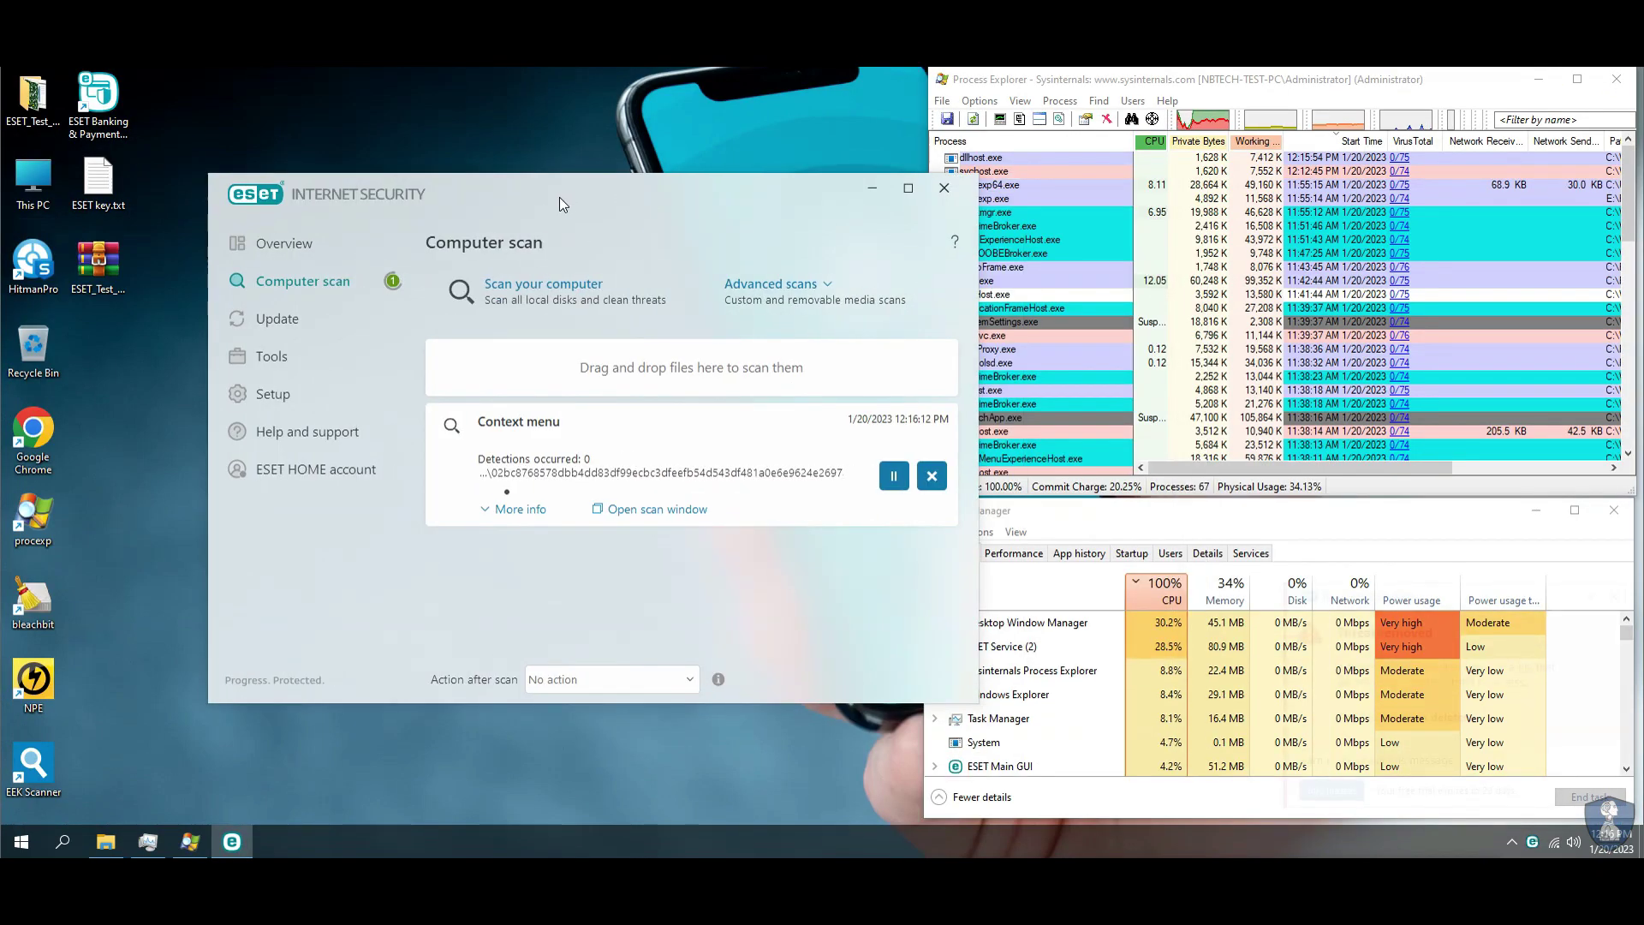
{"action": "left_click_drag", "start_coordinate": [629, 184], "coordinate": [567, 186]}
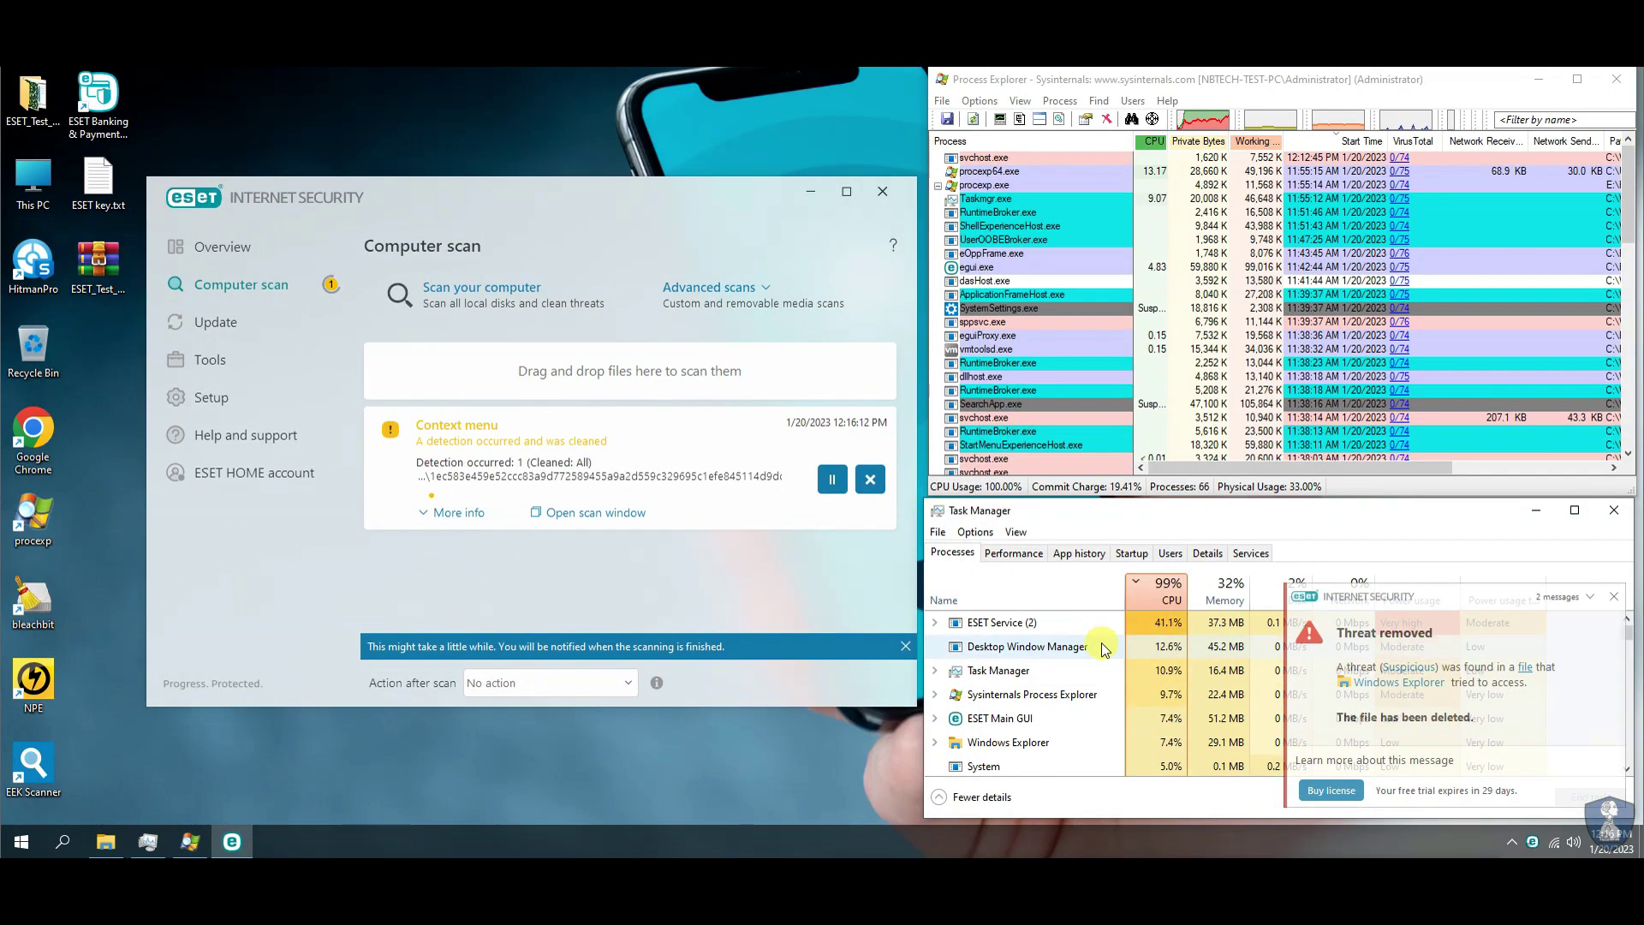
{"action": "left_click", "coordinate": [454, 512]}
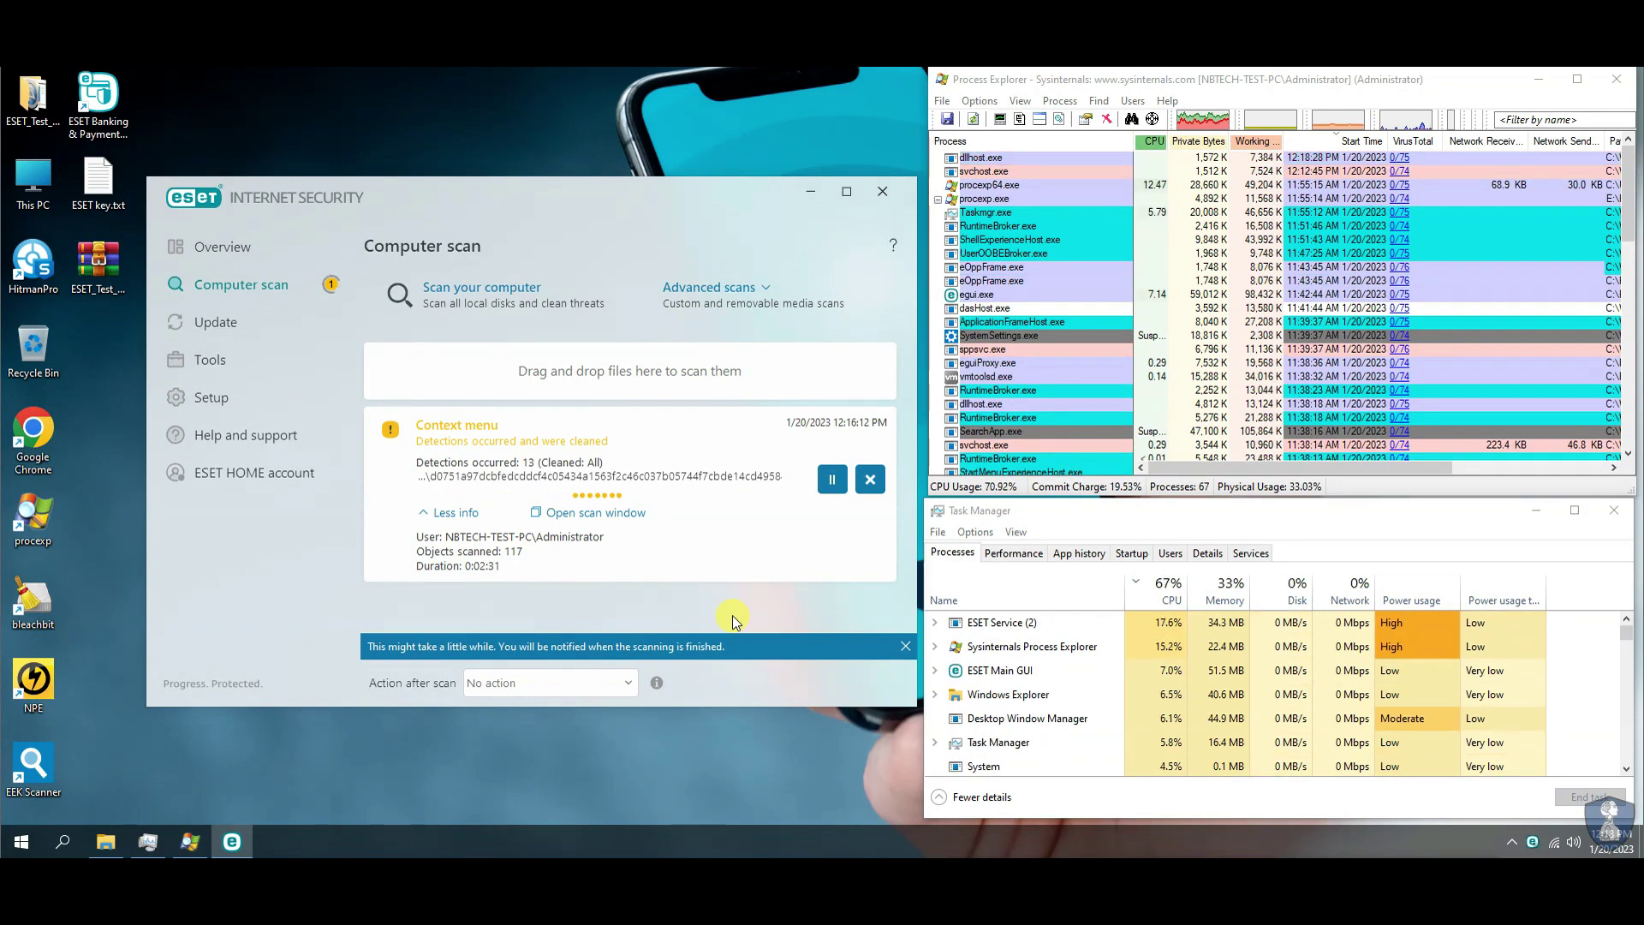
Step: Review the folder scan's log at full size, including its detected and cleaned object totals
{"action": "left_click", "coordinate": [431, 505]}
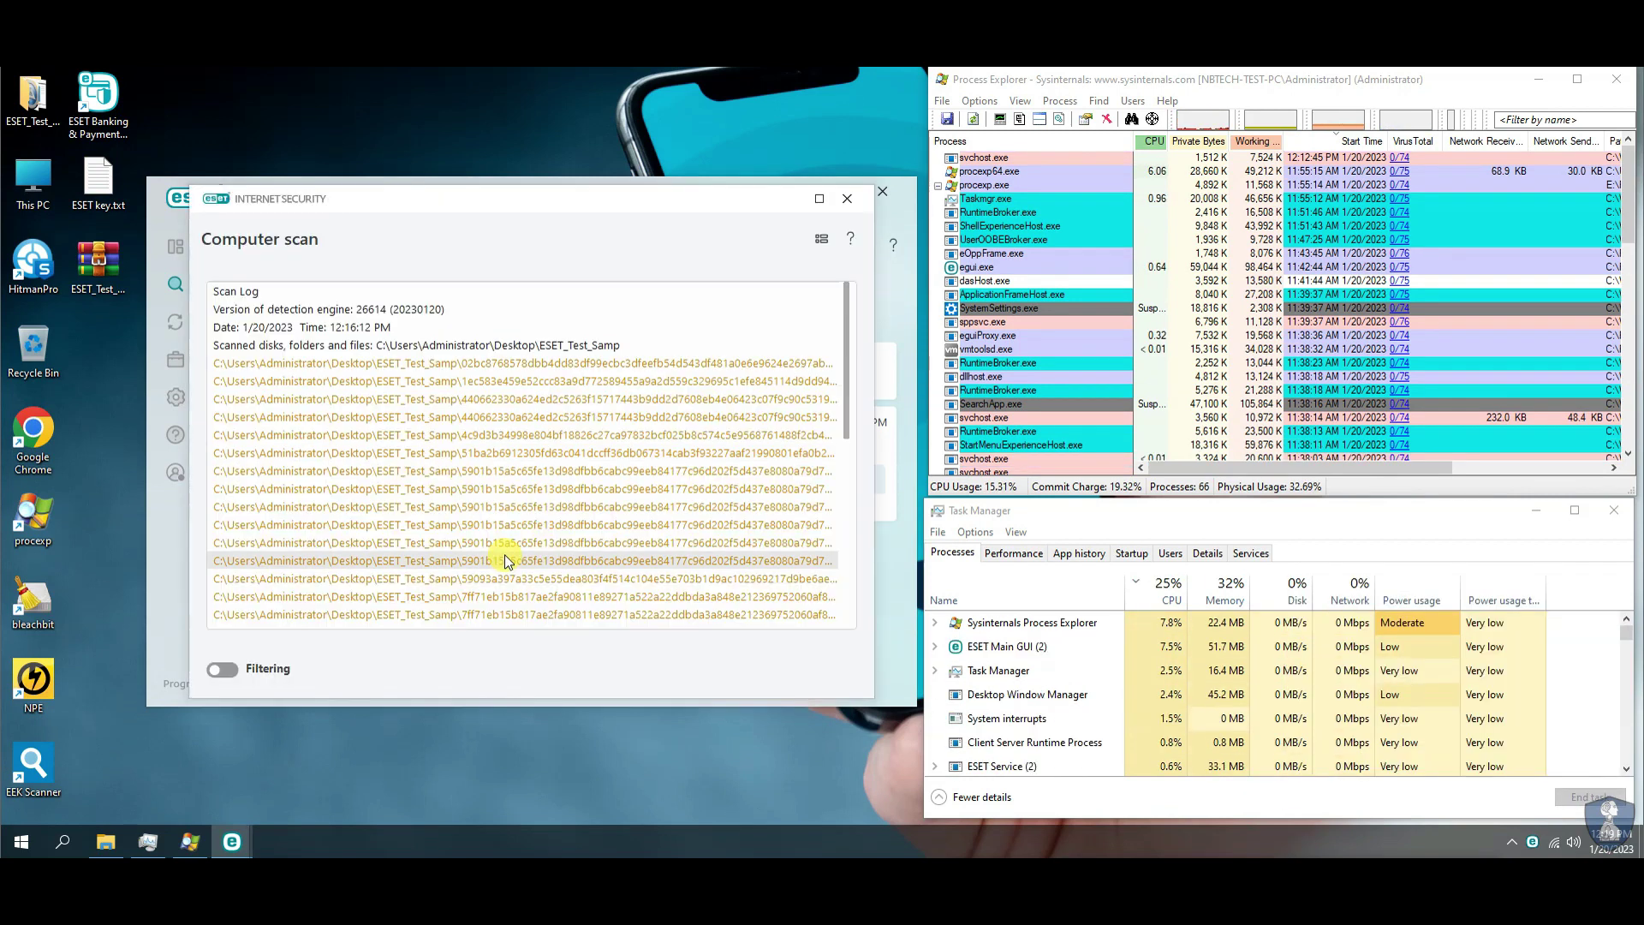
{"action": "scroll", "coordinate": [541, 501], "scroll_direction": "down", "scroll_amount": 8}
{"action": "left_click", "coordinate": [819, 198]}
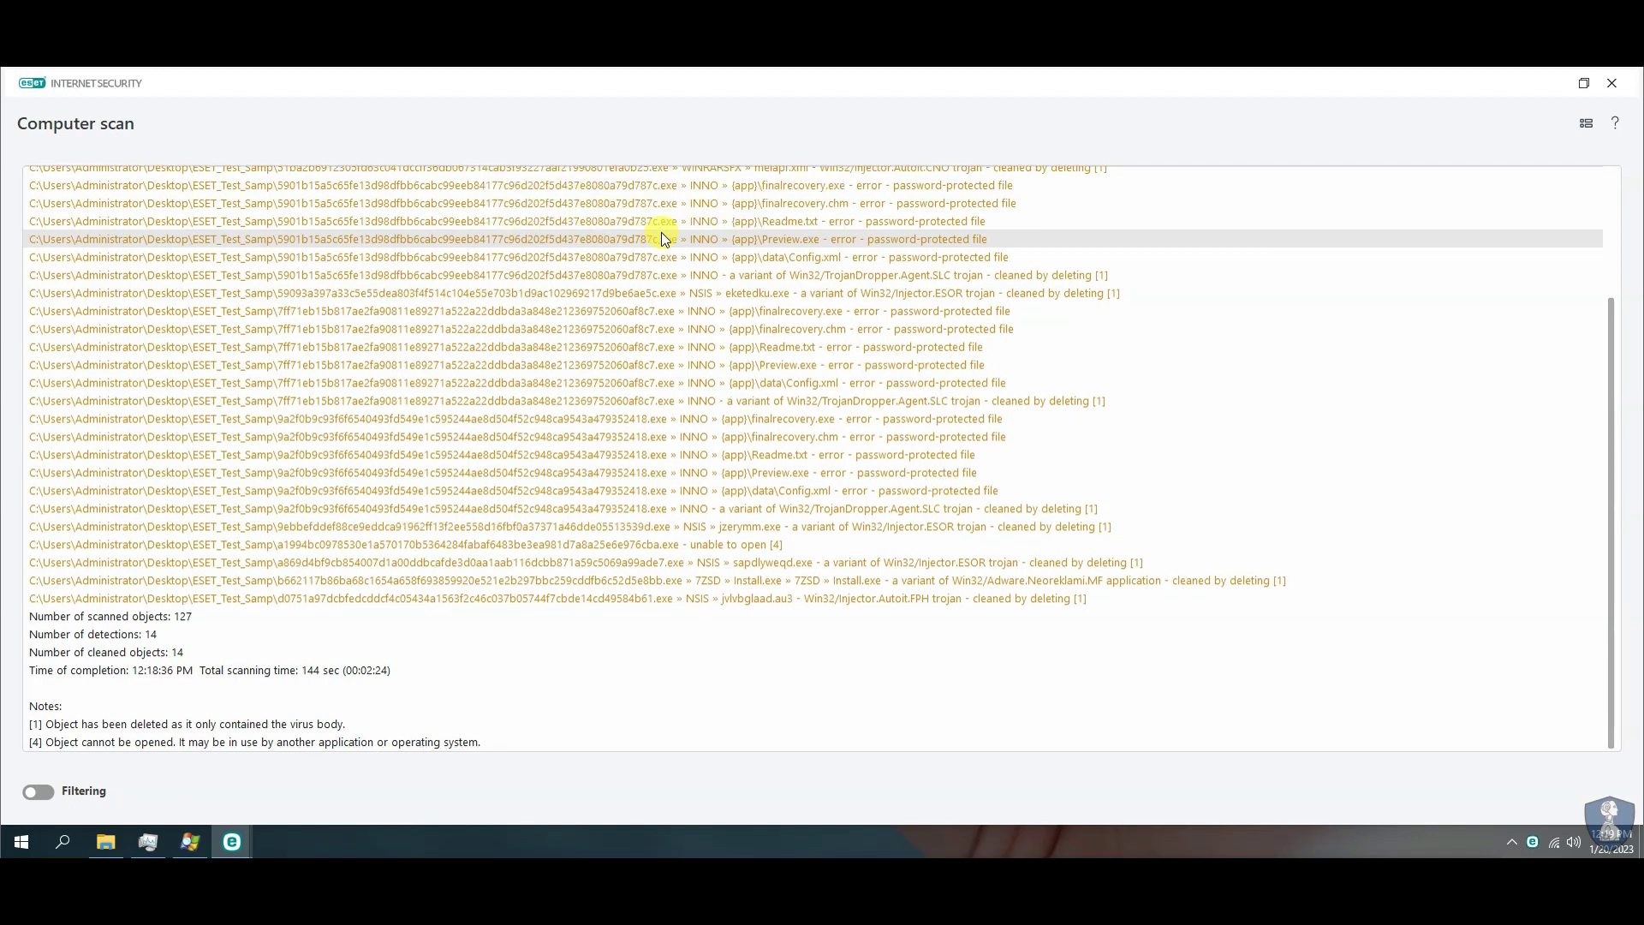
{"action": "scroll", "coordinate": [665, 239], "scroll_direction": "up", "scroll_amount": 3}
{"action": "scroll", "coordinate": [394, 428], "scroll_direction": "down", "scroll_amount": 3}
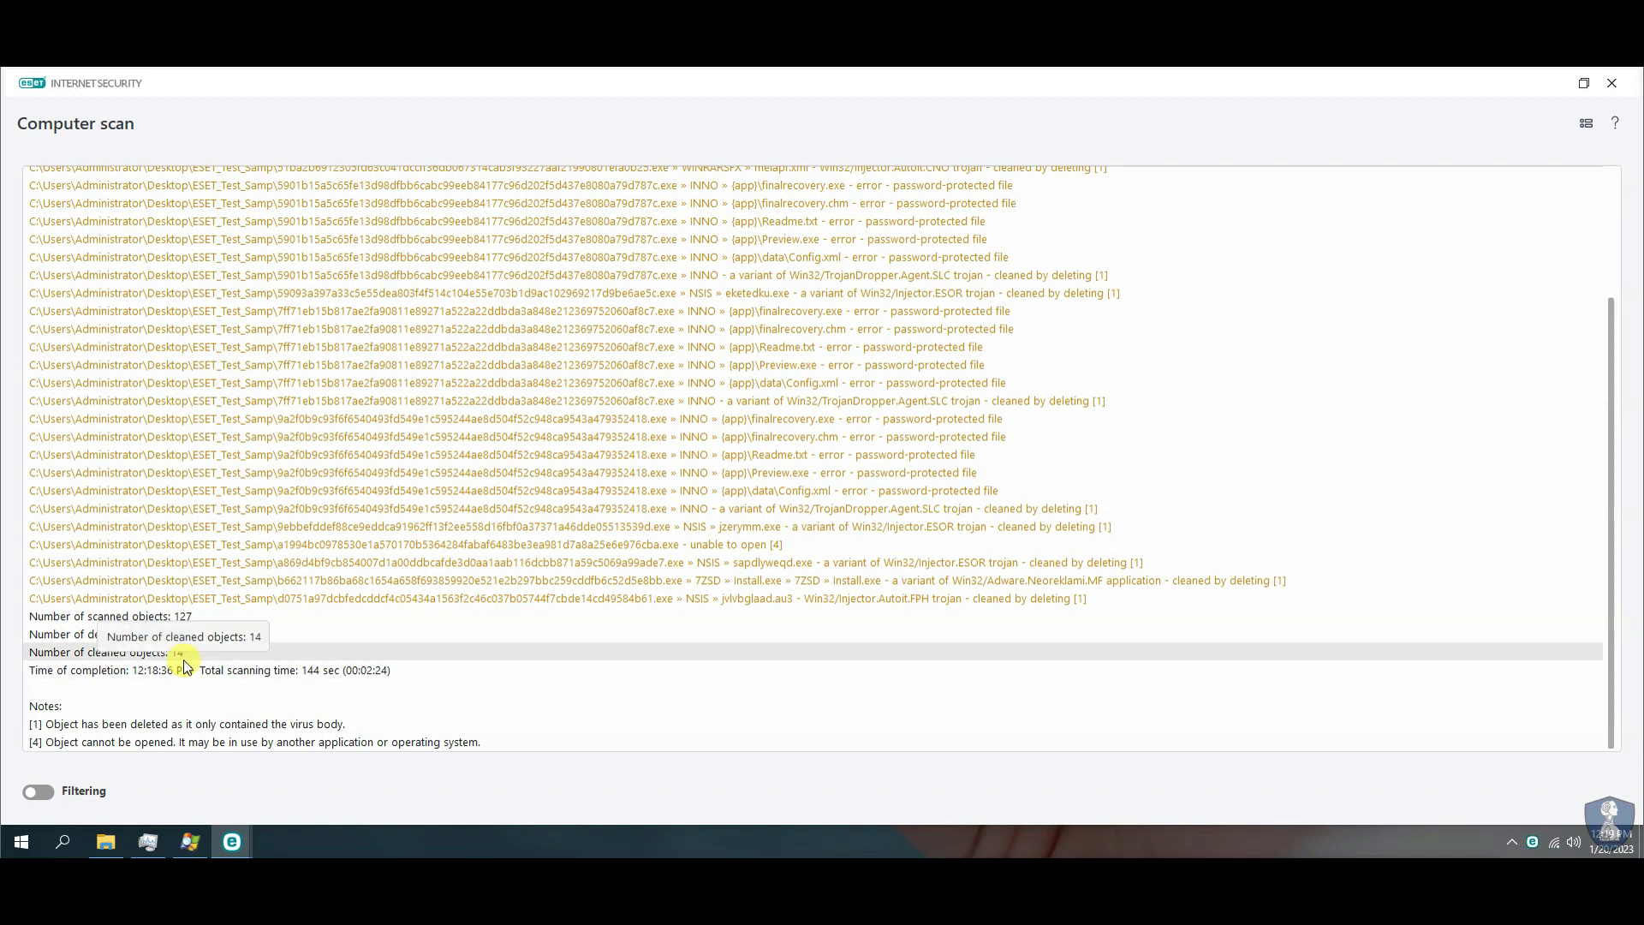
{"action": "scroll", "coordinate": [751, 466], "scroll_direction": "up", "scroll_amount": 3}
{"action": "scroll", "coordinate": [759, 469], "scroll_direction": "down", "scroll_amount": 3}
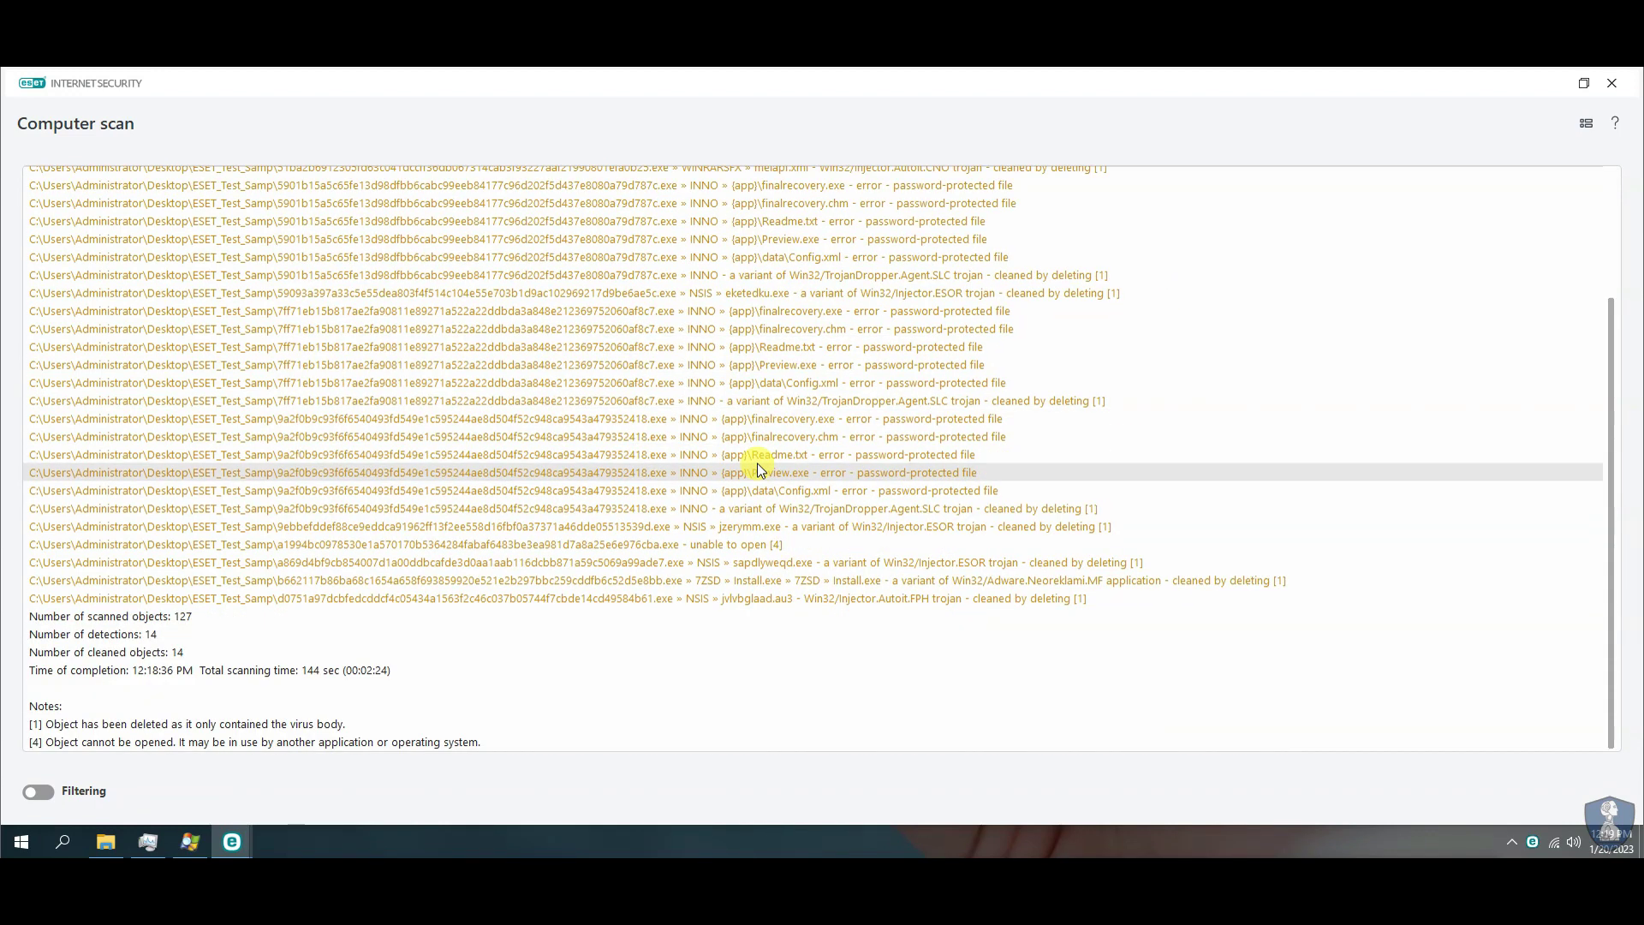
Step: Close the scan log, dismiss the finished Context menu scan and close ESET's window
{"action": "left_click", "coordinate": [1612, 84]}
{"action": "left_click", "coordinate": [839, 476]}
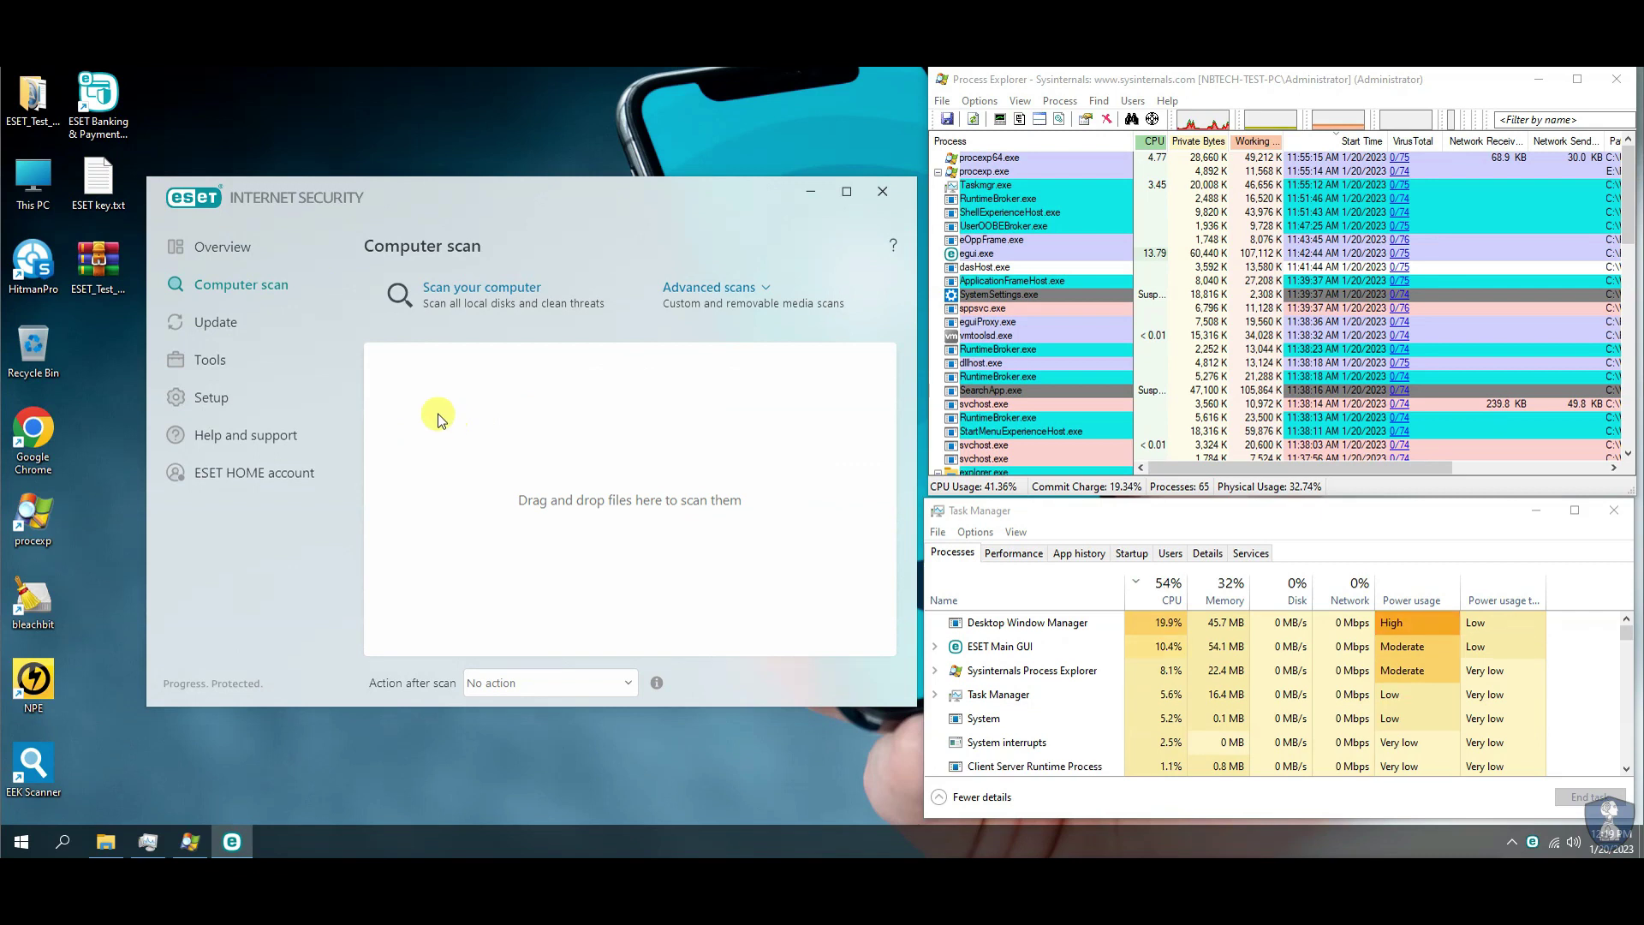
{"action": "left_click", "coordinate": [882, 191]}
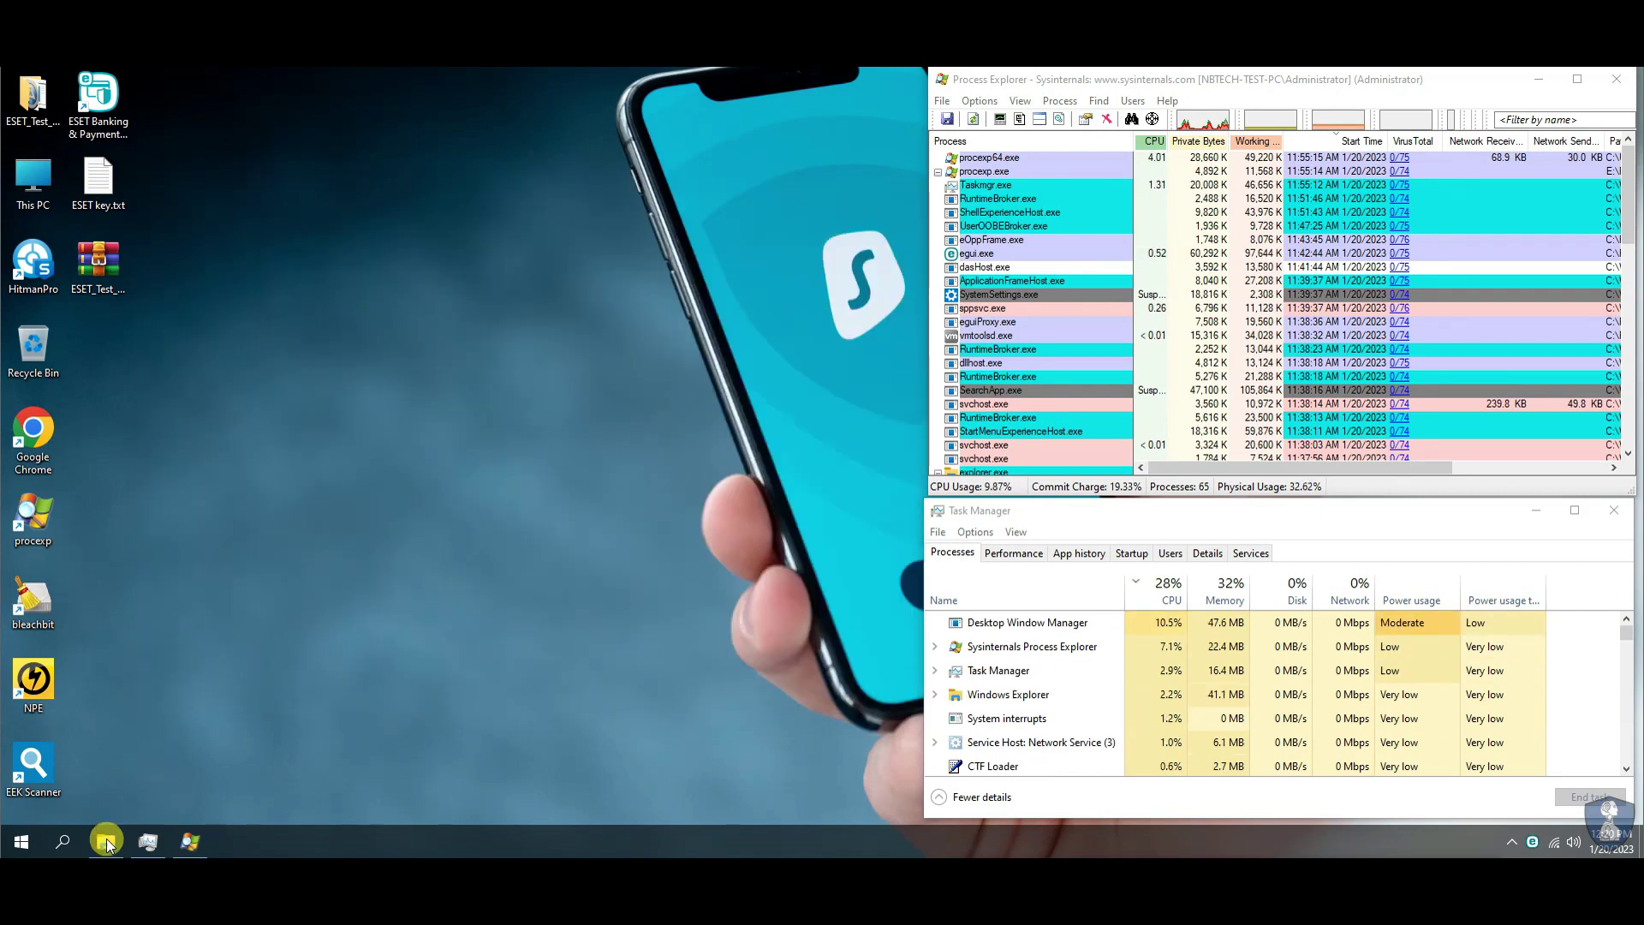
Step: Check the remaining files in the ESET_Test_Samp folder and restart Windows
{"action": "left_click", "coordinate": [106, 843]}
{"action": "double_click", "coordinate": [186, 178]}
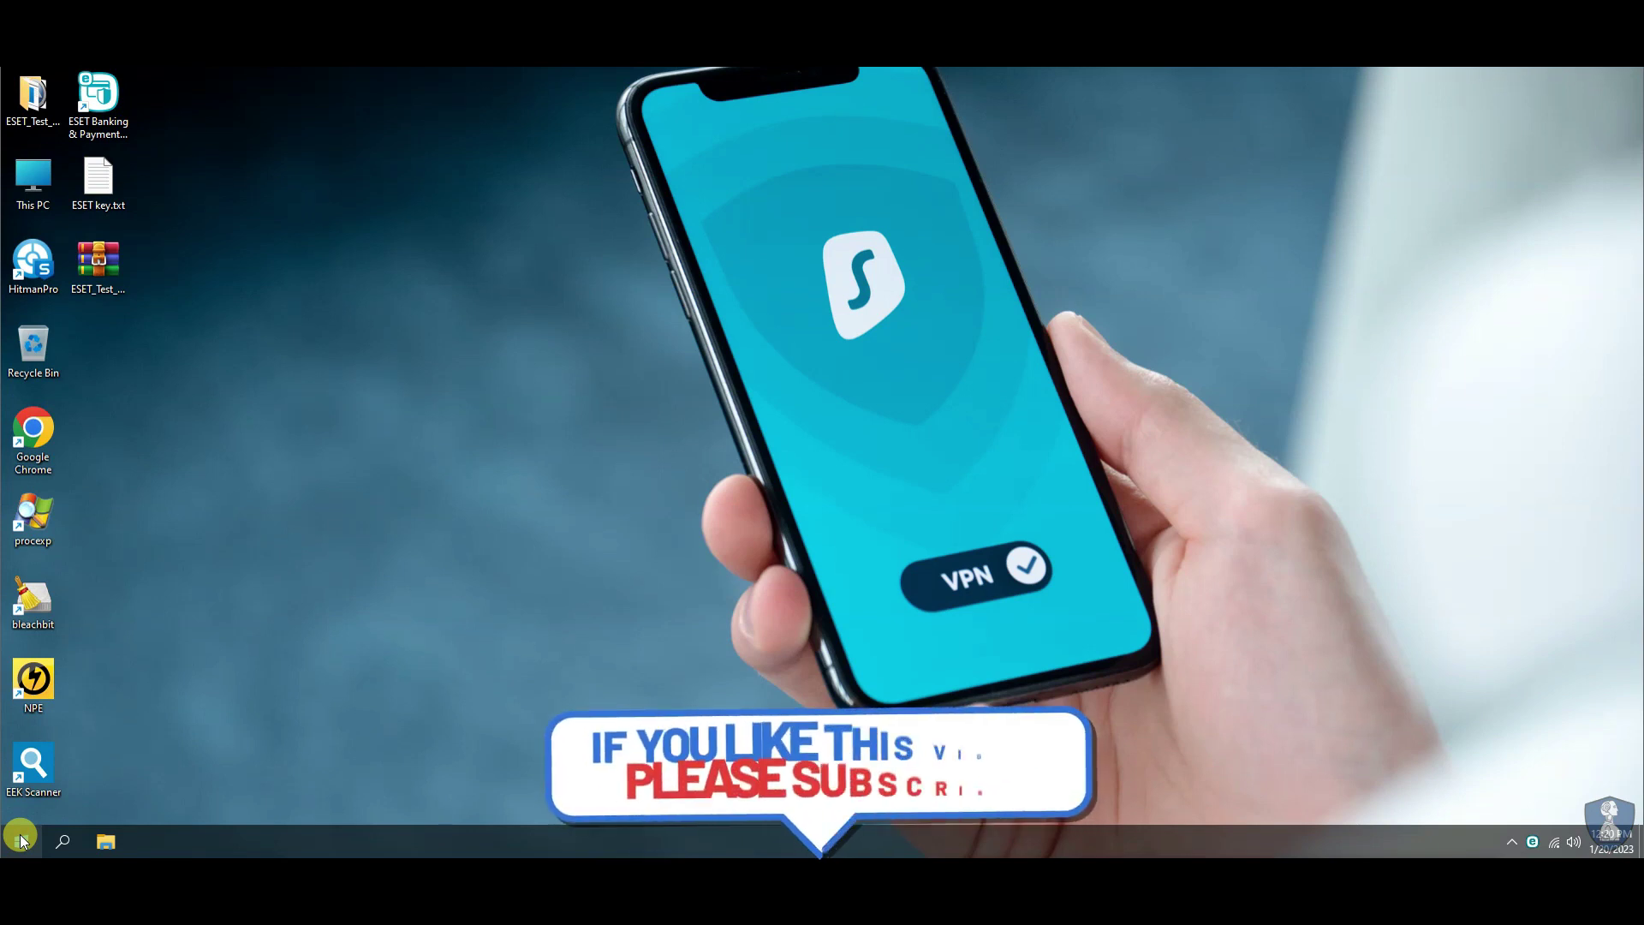
{"action": "right_click", "coordinate": [22, 842]}
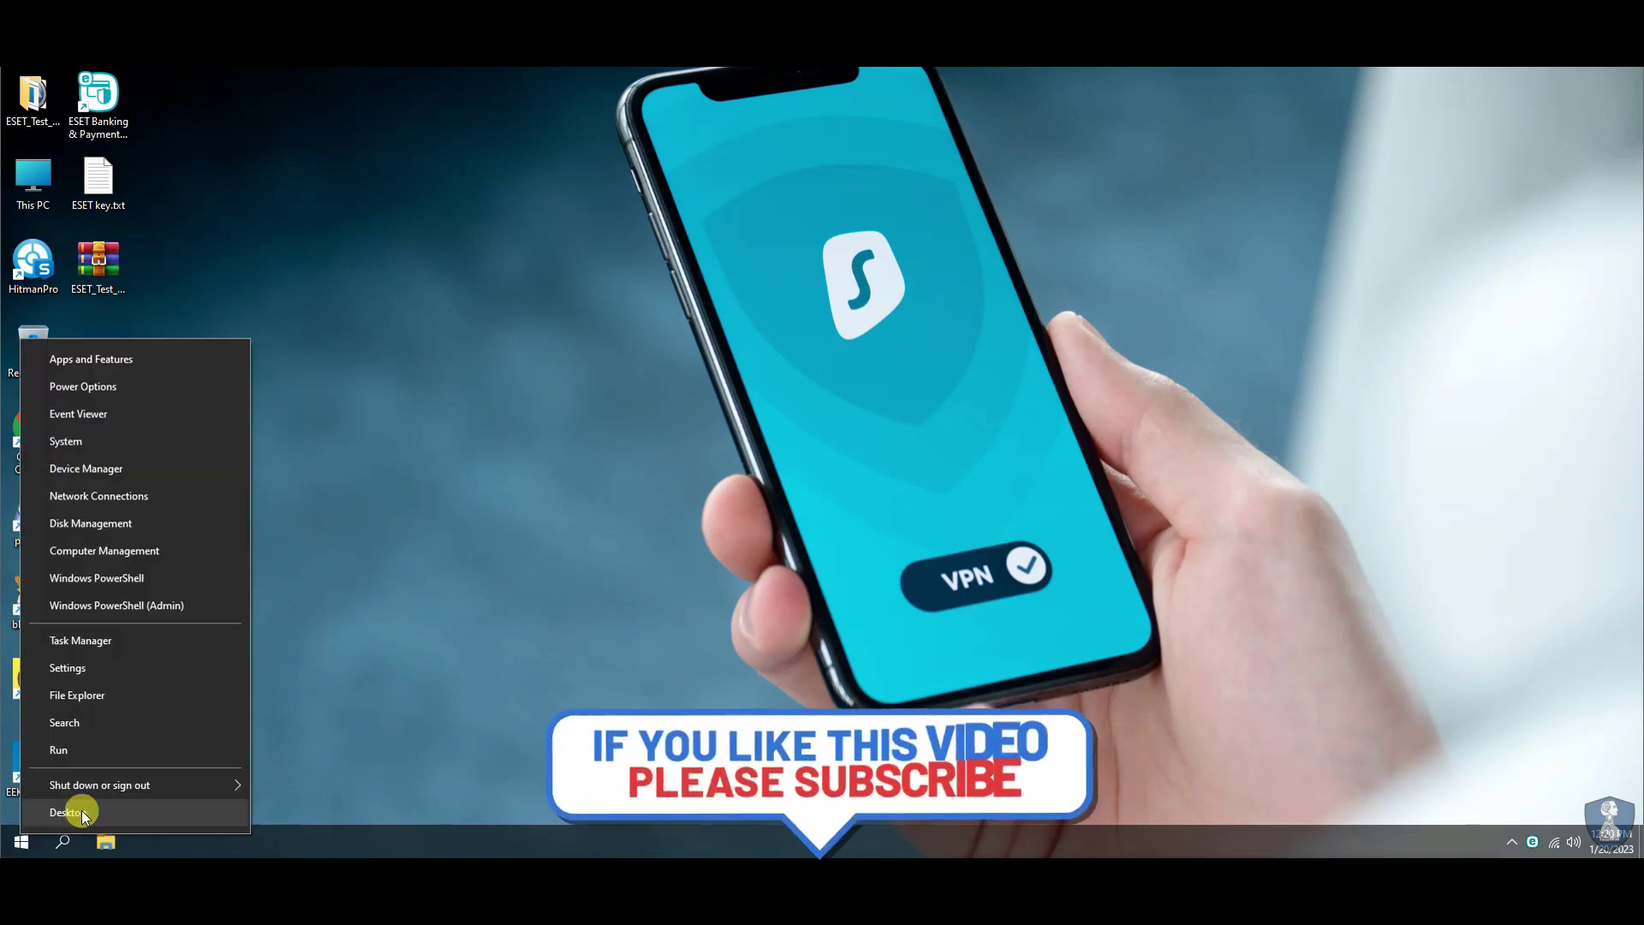
{"action": "left_click", "coordinate": [280, 786]}
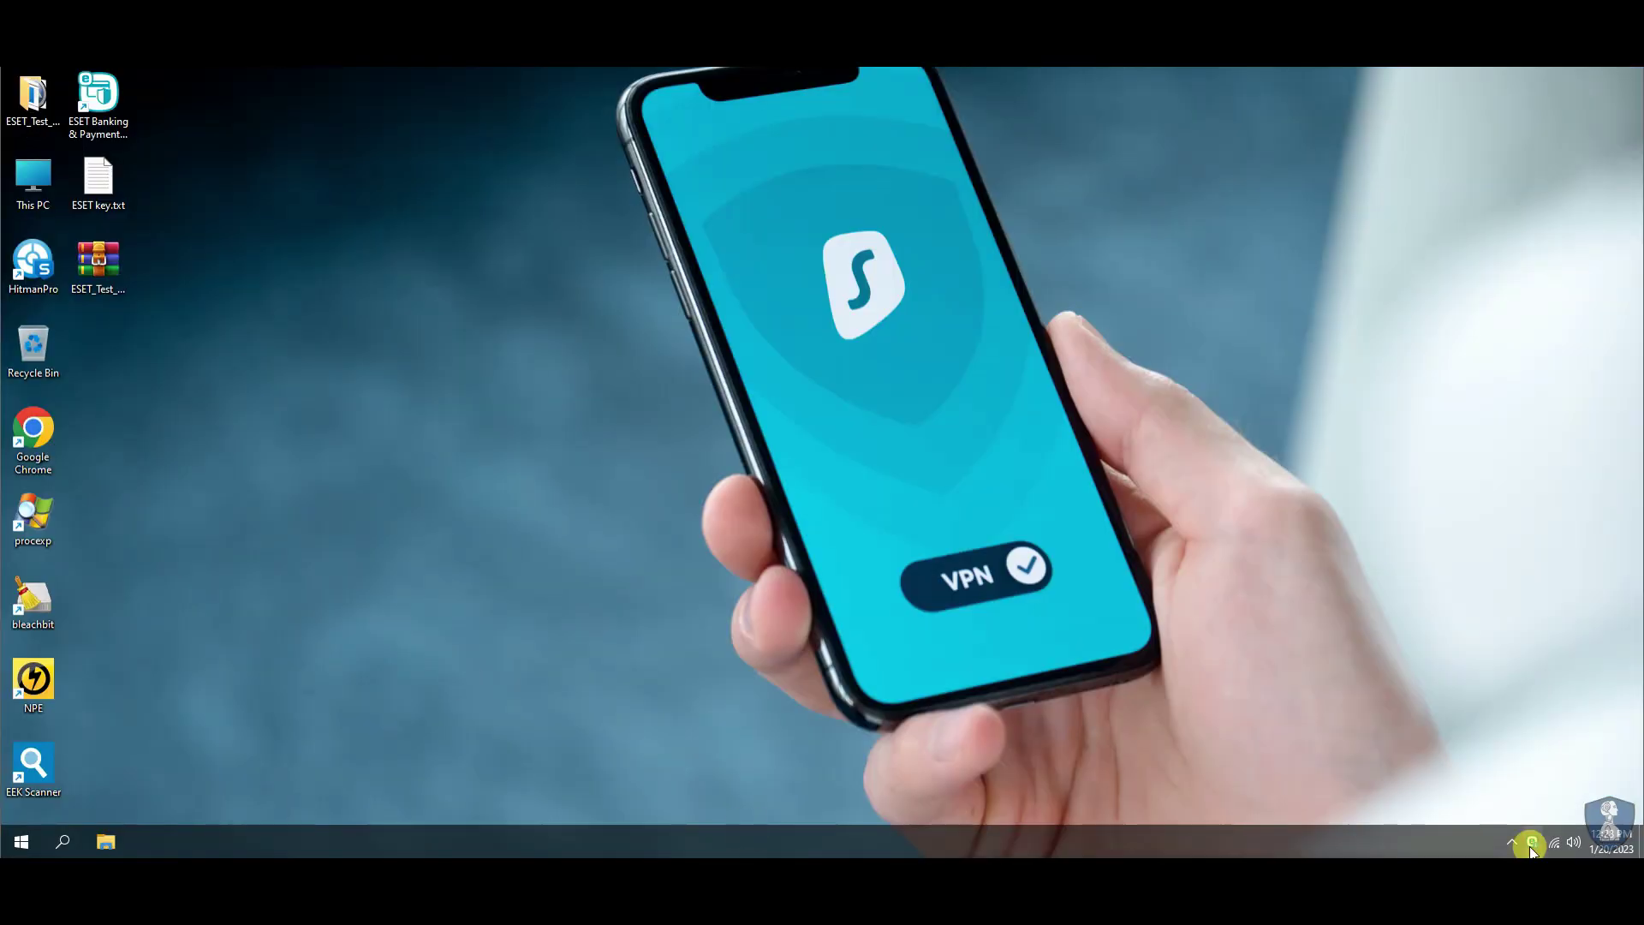
Step: Turn off ESET's Anti-Theft reminder, start a scan of the whole computer and expand its details
{"action": "left_click", "coordinate": [1532, 844]}
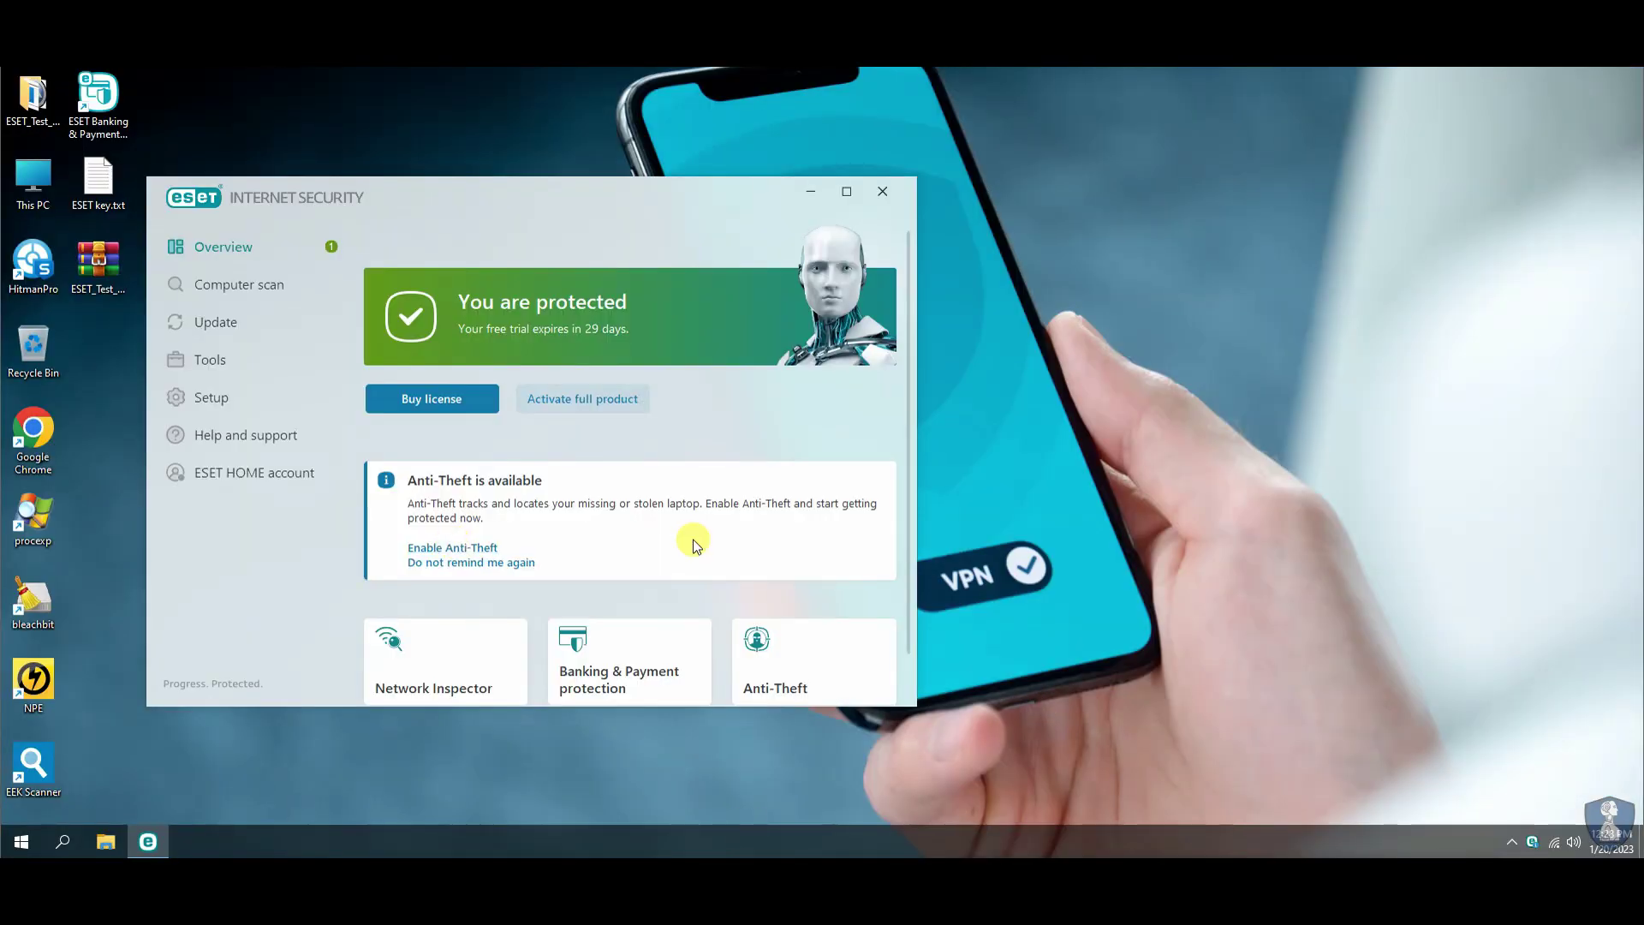
{"action": "left_click", "coordinate": [433, 565]}
{"action": "left_click", "coordinate": [274, 293]}
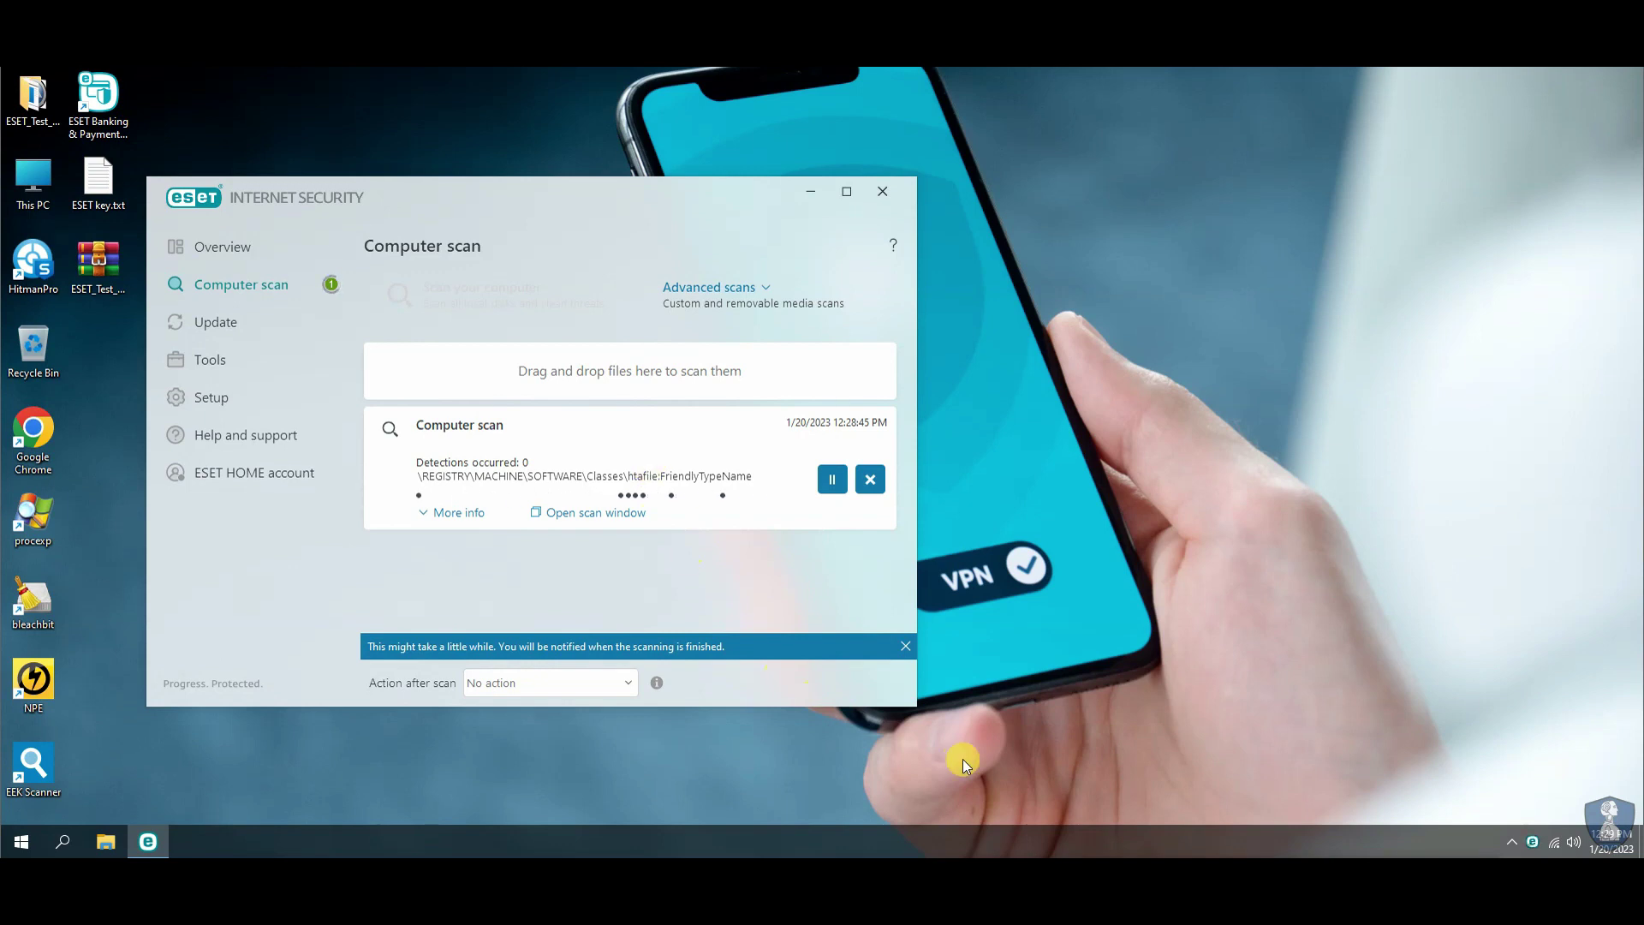
{"action": "left_click", "coordinate": [452, 512]}
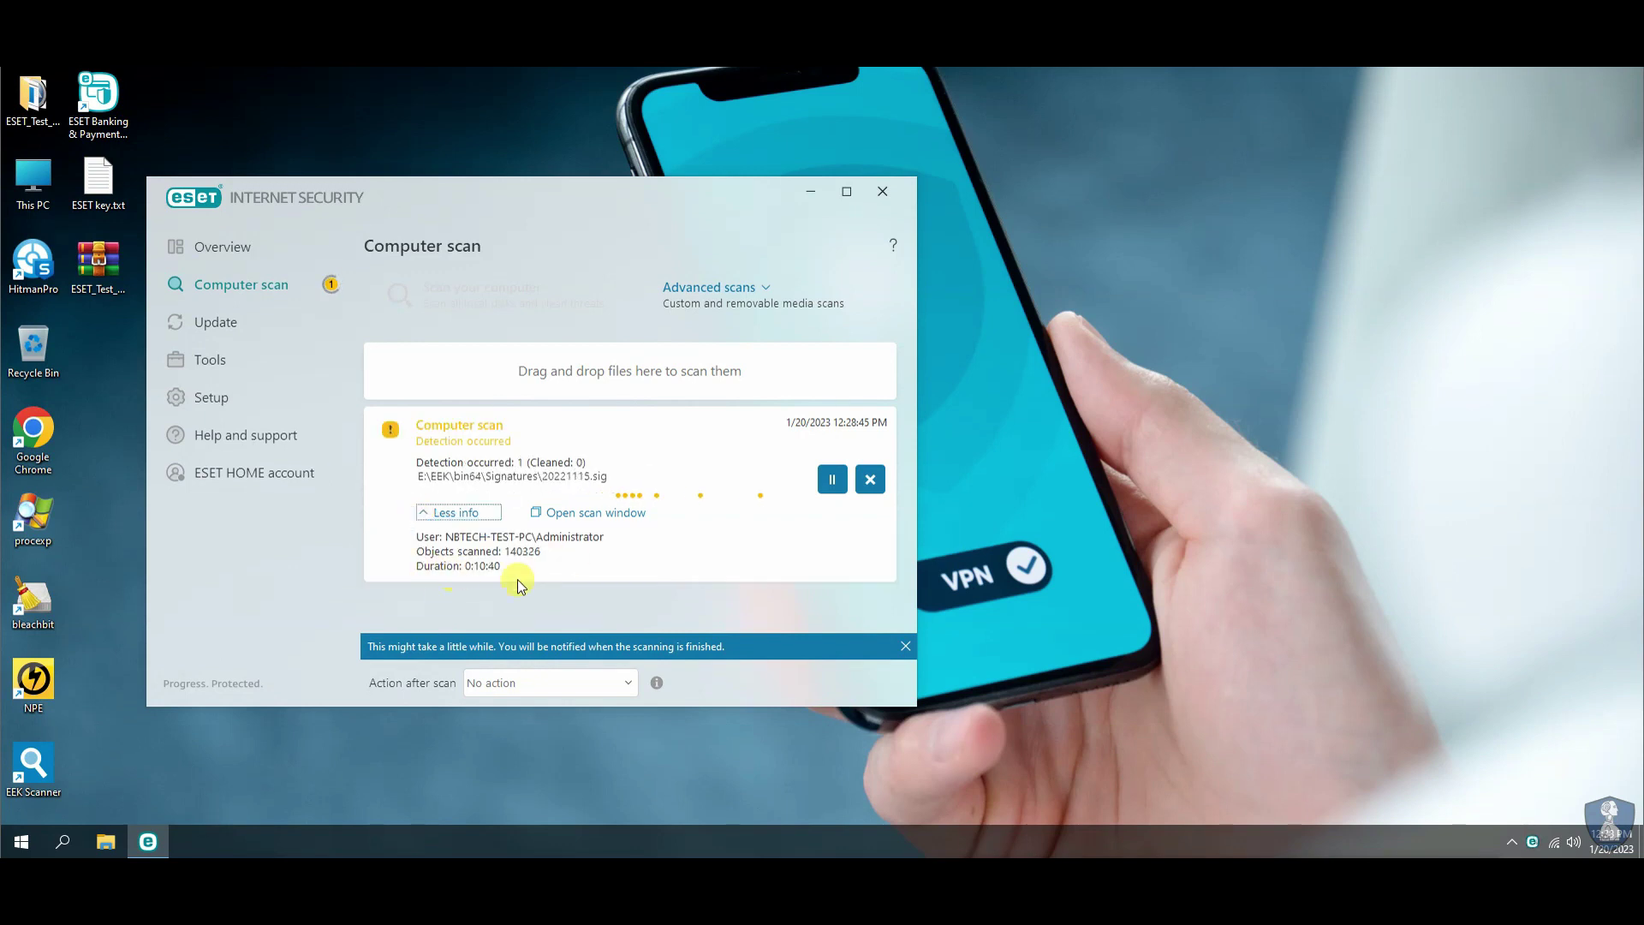
Step: Apply the Clean action to the detected update.cmd file, and dismiss the completed scan and close ESET
{"action": "left_click_drag", "start_coordinate": [548, 337], "coordinate": [623, 333]}
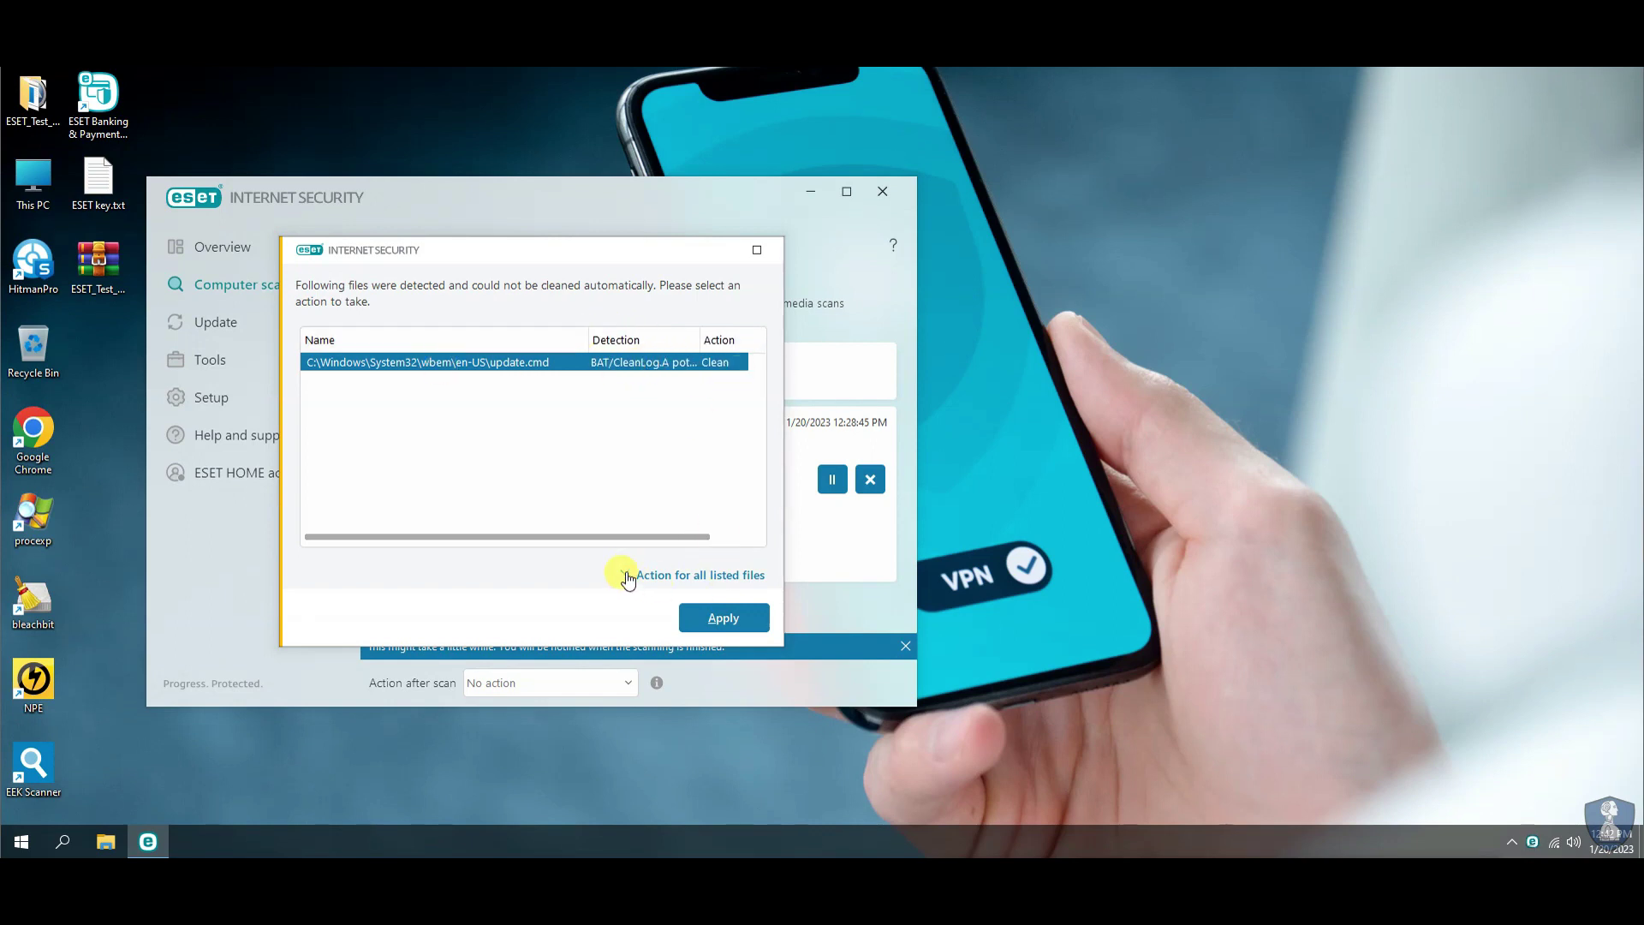
{"action": "left_click", "coordinate": [716, 618]}
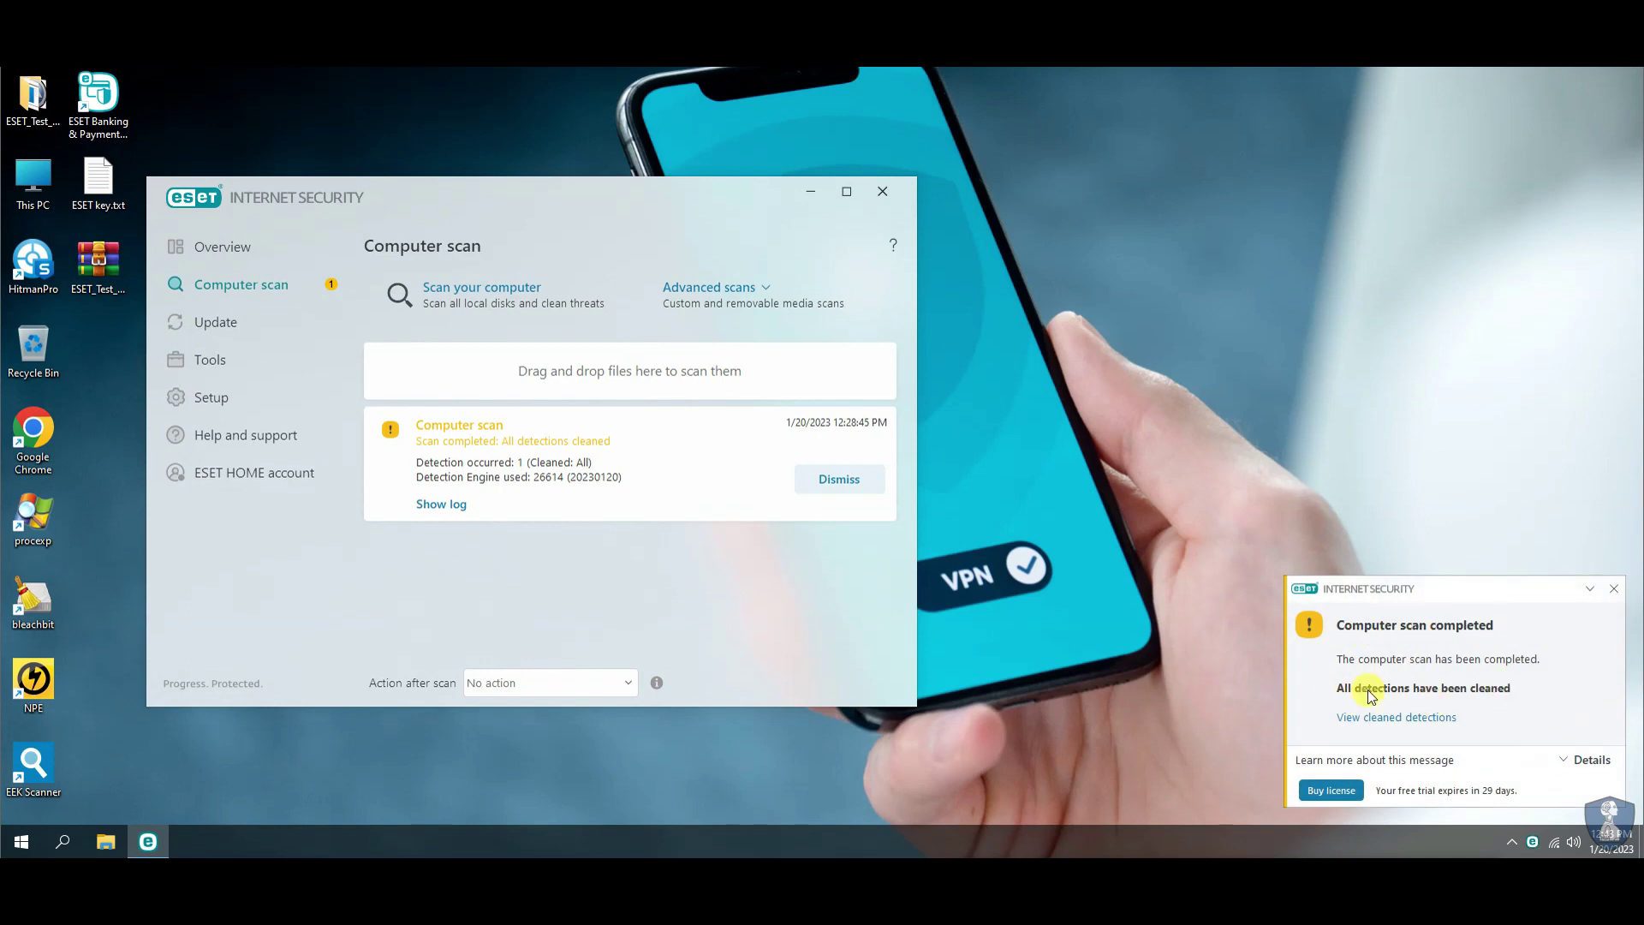
{"action": "left_click", "coordinate": [1371, 696]}
{"action": "left_click", "coordinate": [848, 482]}
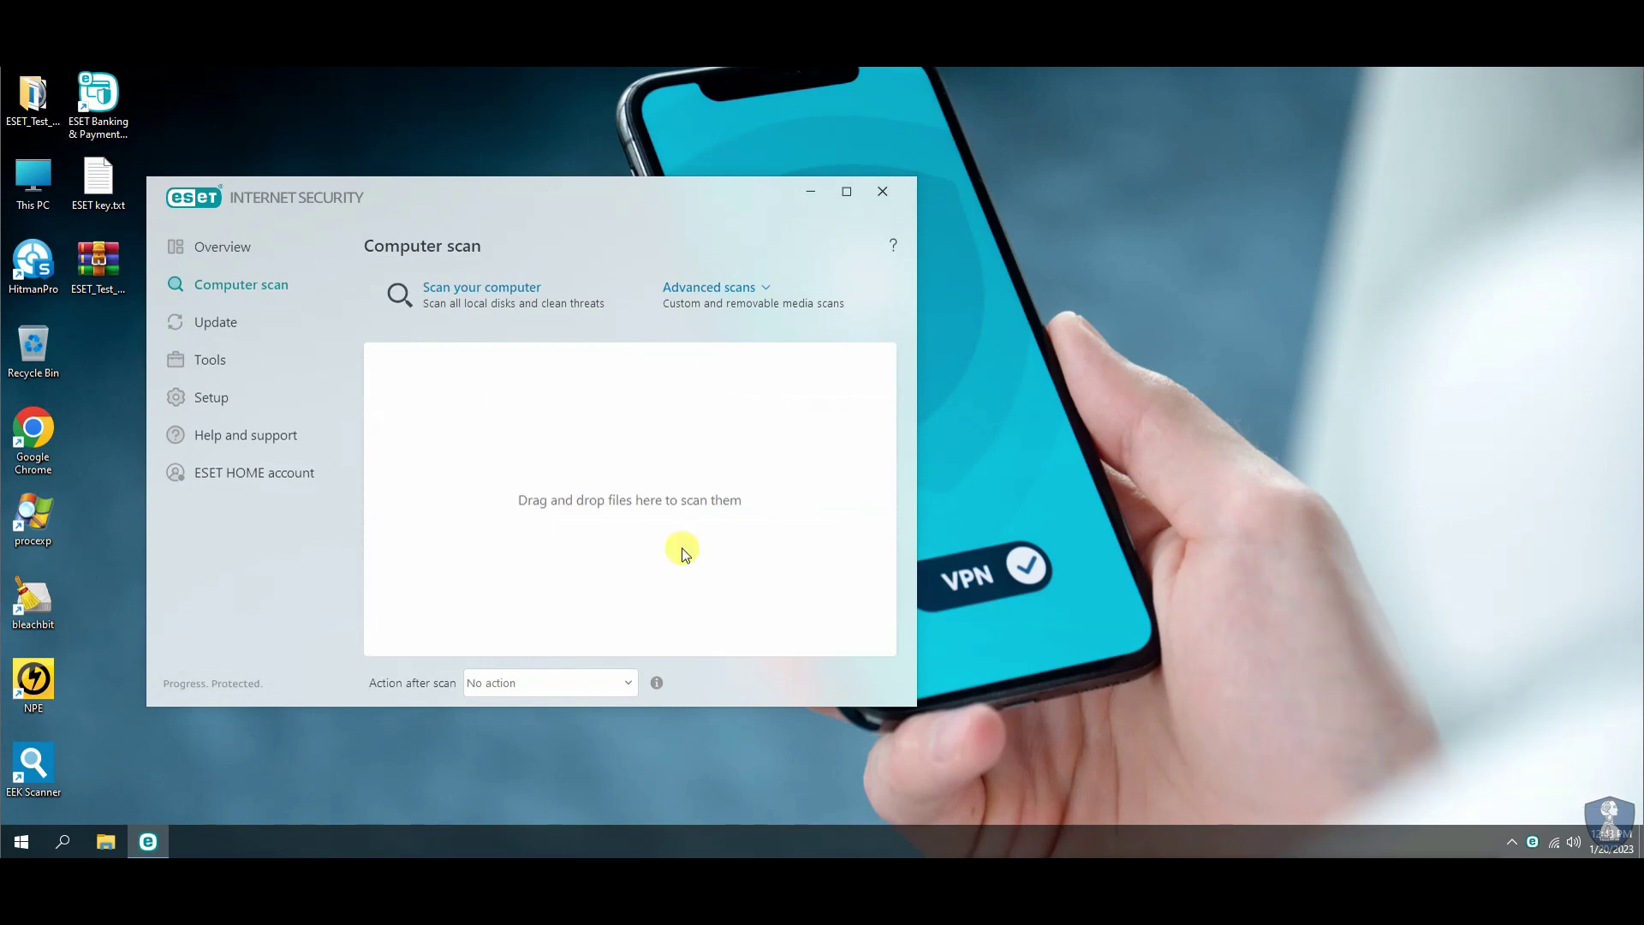
{"action": "left_click", "coordinate": [882, 193]}
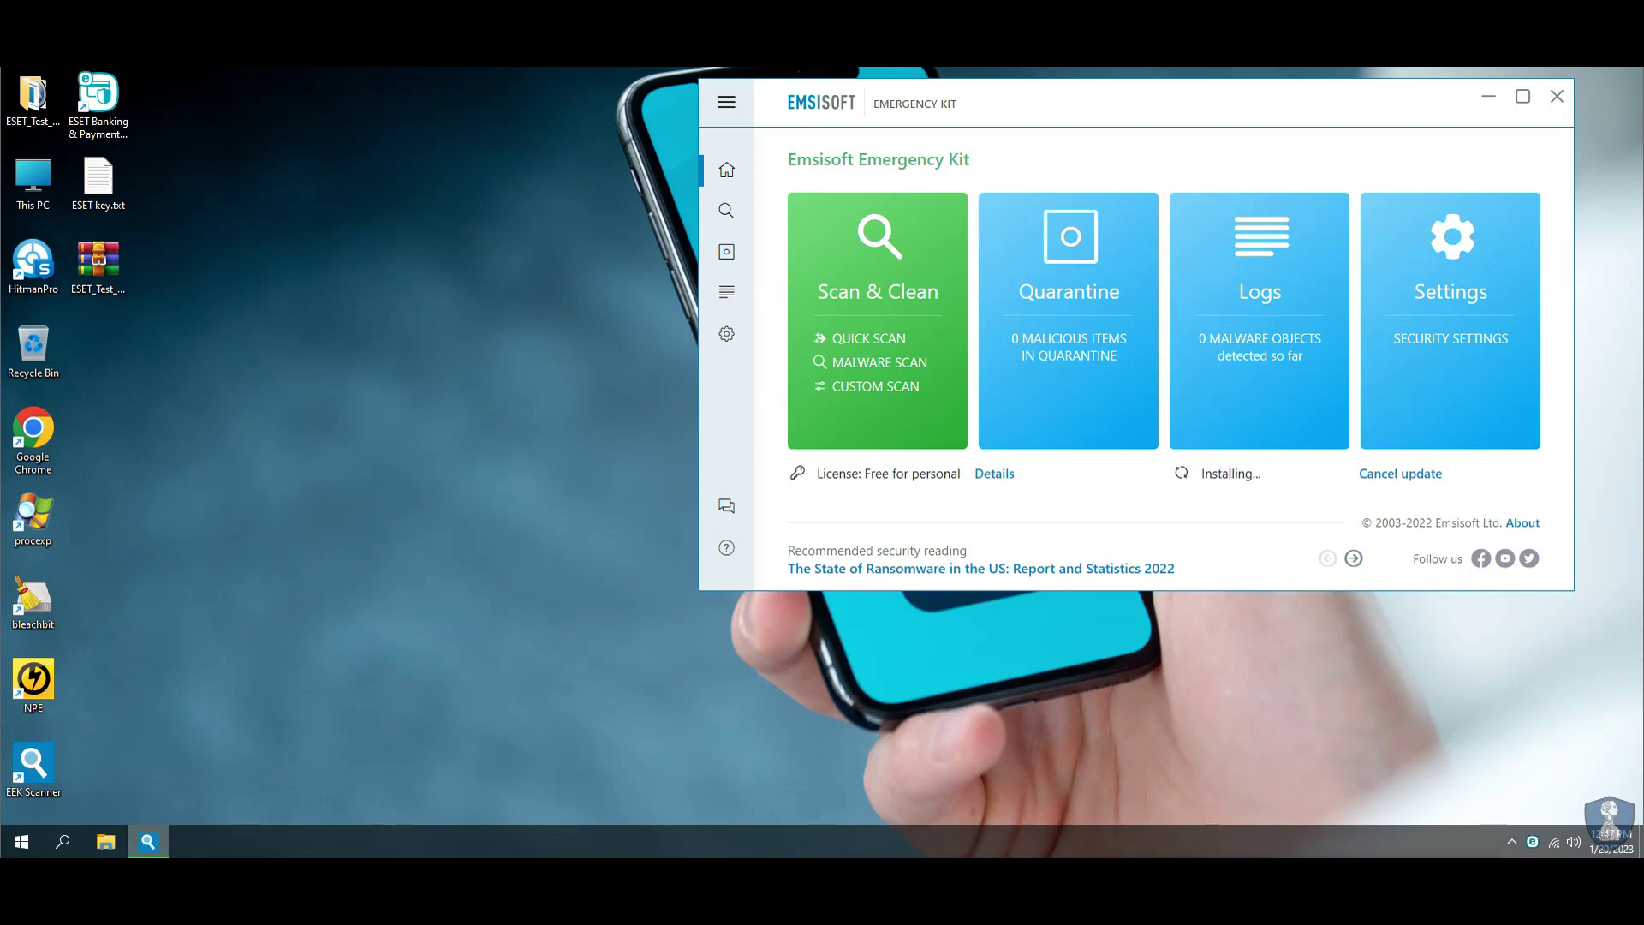
Step: Start a custom scan of the C:\ and E:\ drives in Emsisoft Emergency Kit with the preset scan options
{"action": "left_click", "coordinate": [852, 387]}
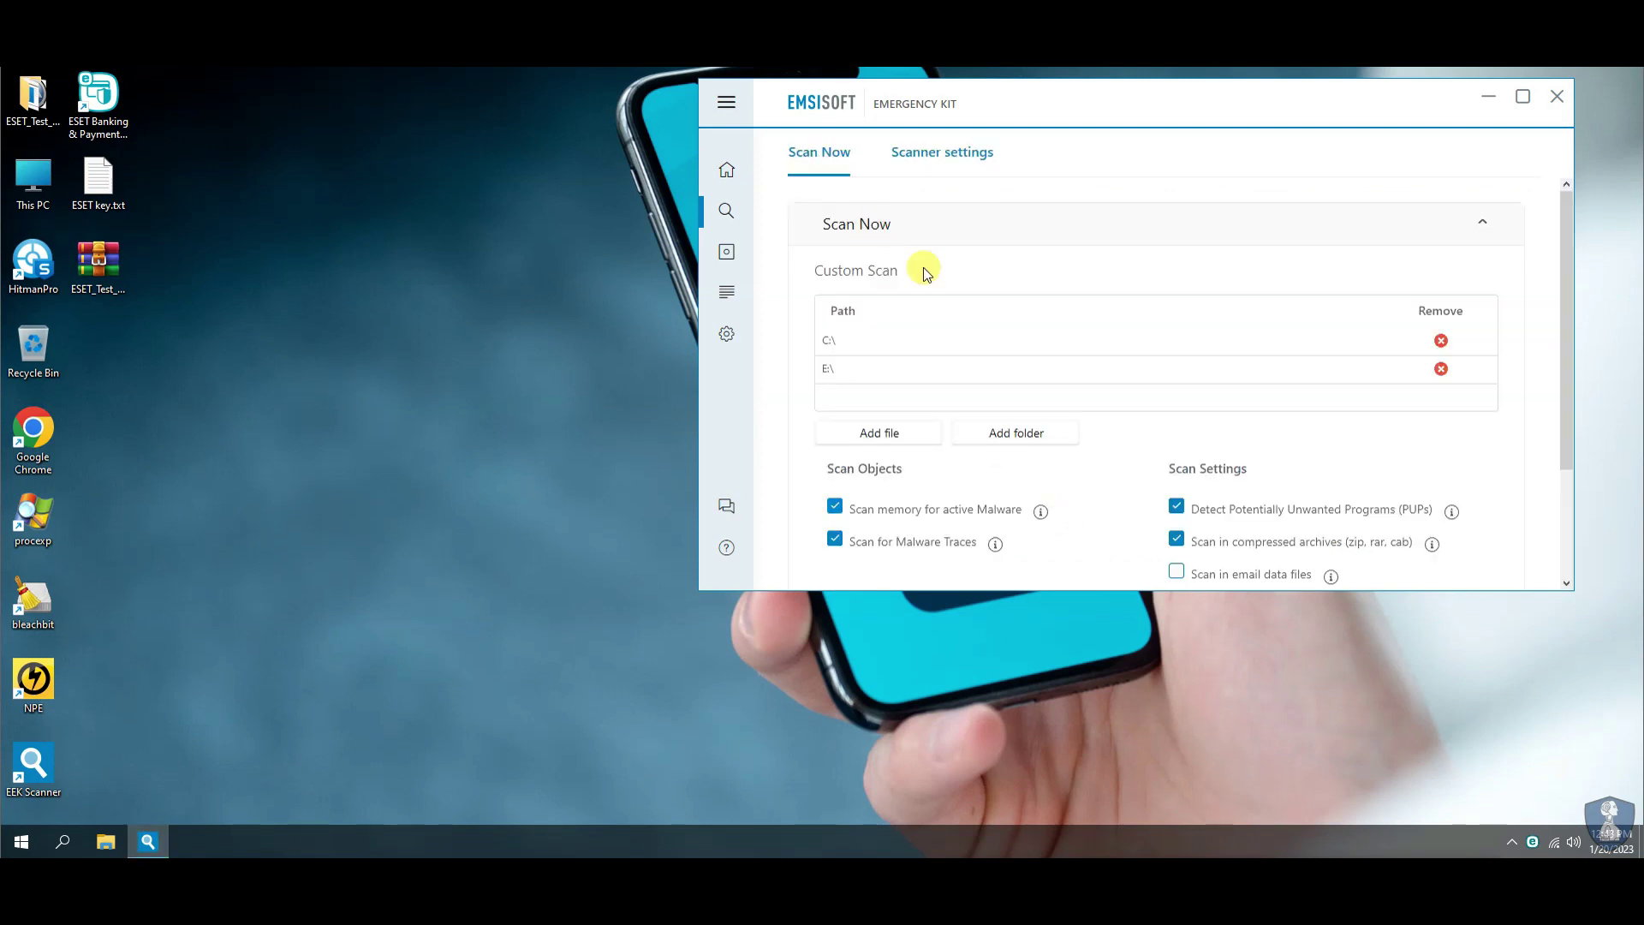
{"action": "scroll", "coordinate": [1089, 462], "scroll_direction": "down", "scroll_amount": 3}
{"action": "left_click", "coordinate": [1449, 494]}
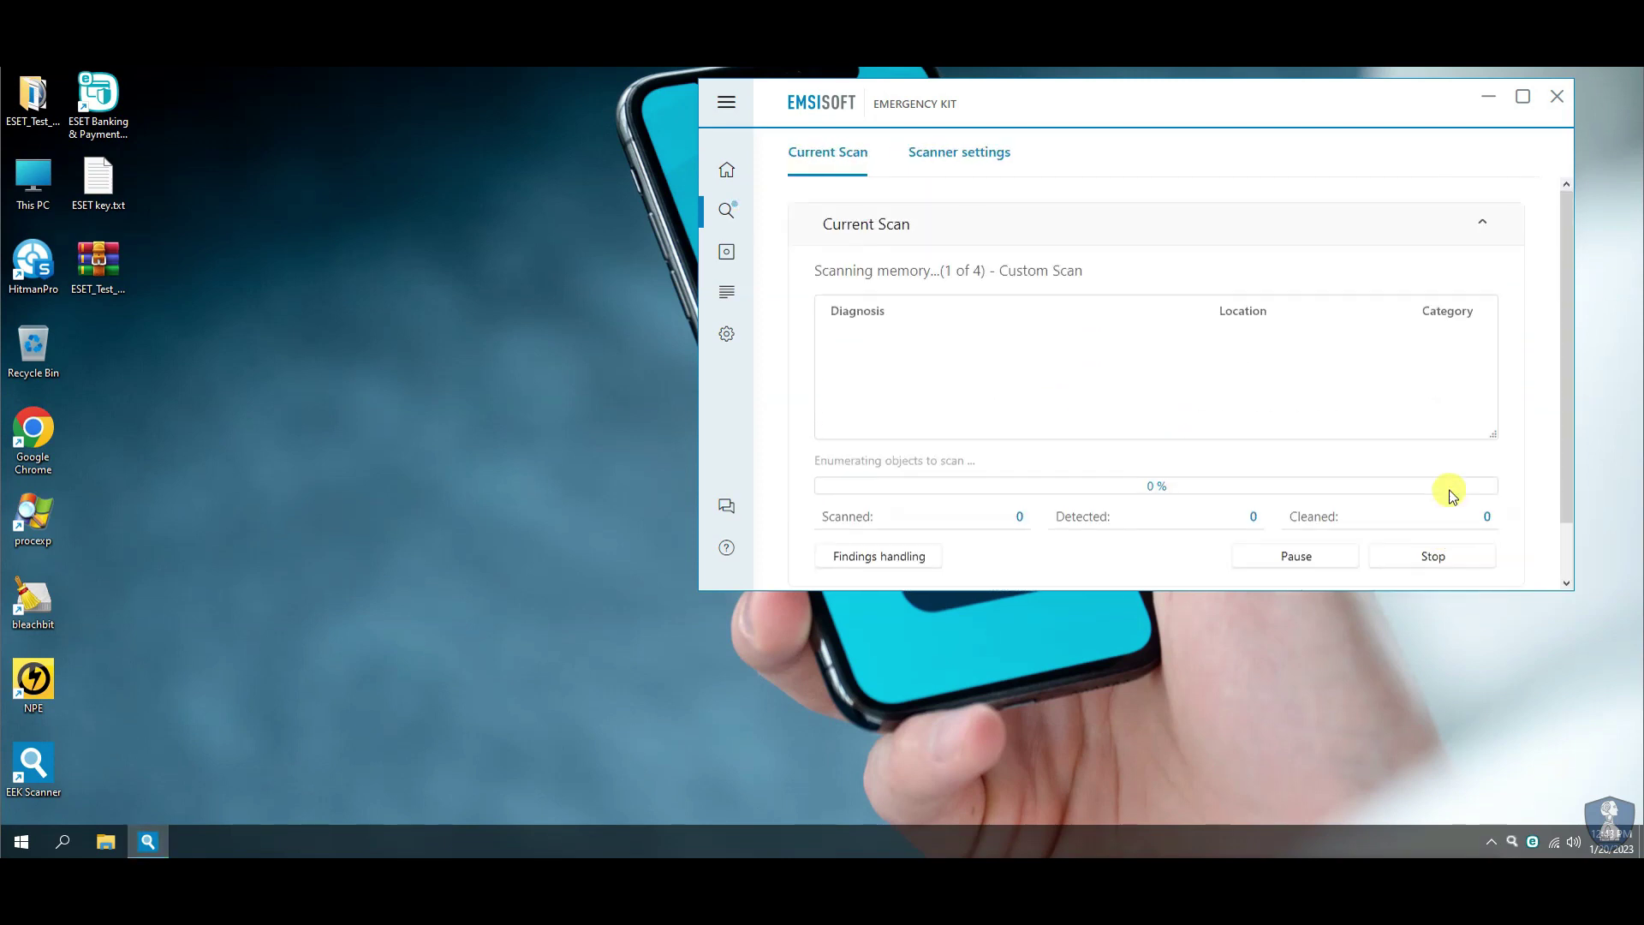
Step: Open Task Manager alongside the running scan, and reposition and enlarge the Emsisoft window so both can be watched
{"action": "left_click_drag", "start_coordinate": [1061, 104], "coordinate": [555, 130]}
{"action": "key", "text": "ctrl+shift+Escape"}
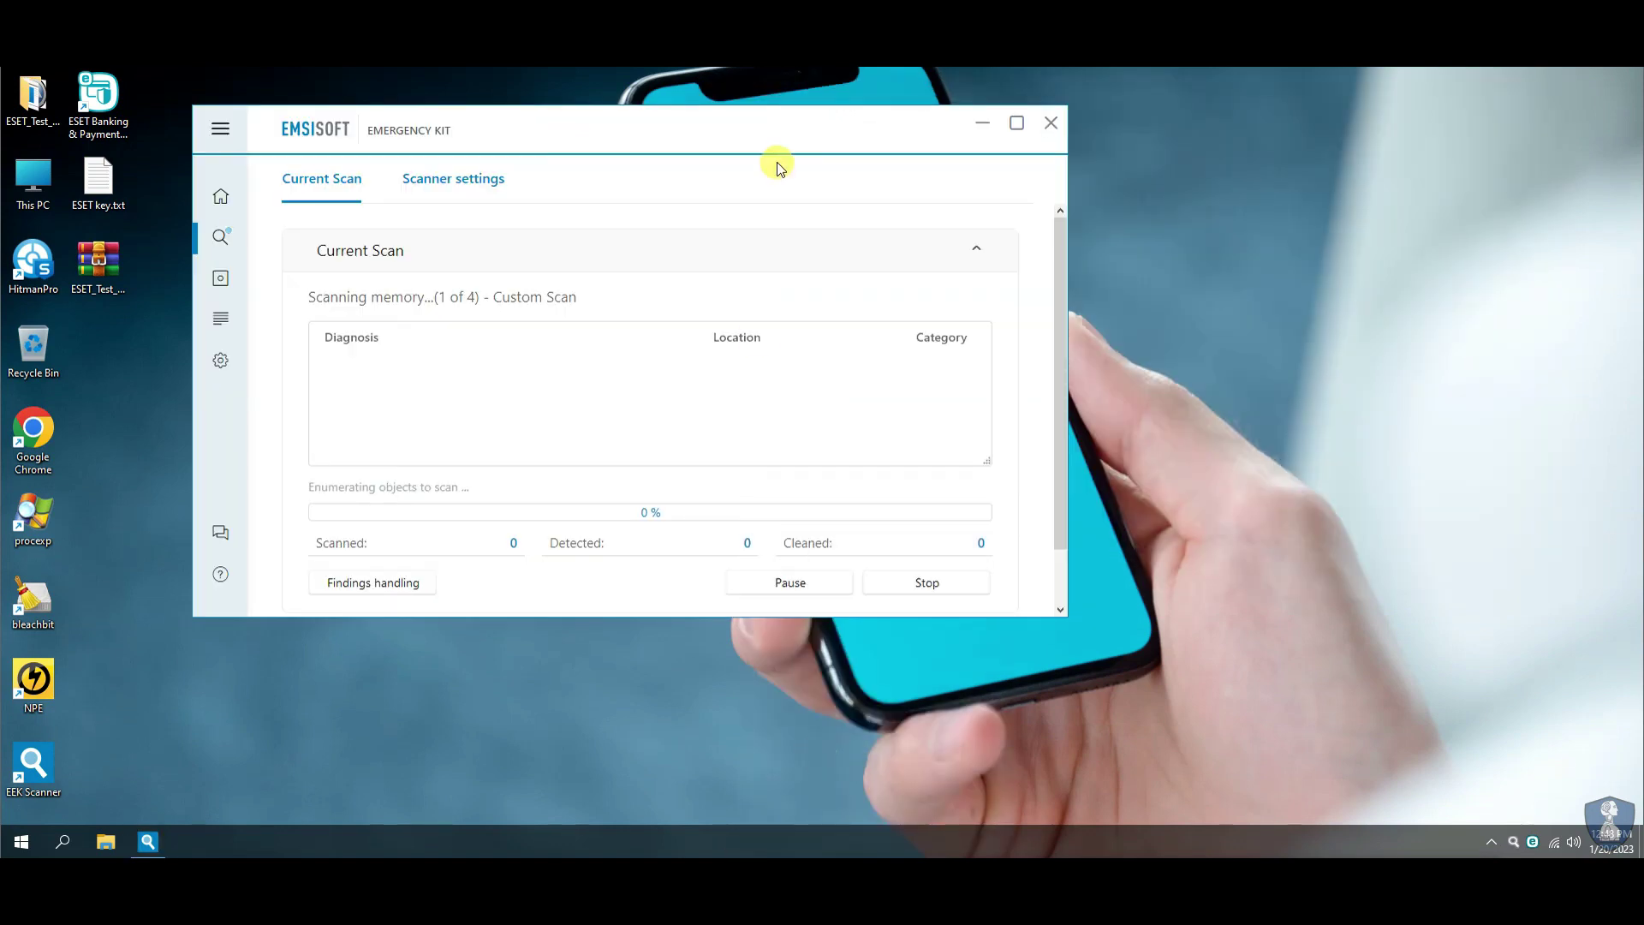
{"action": "left_click_drag", "start_coordinate": [710, 133], "coordinate": [640, 124]}
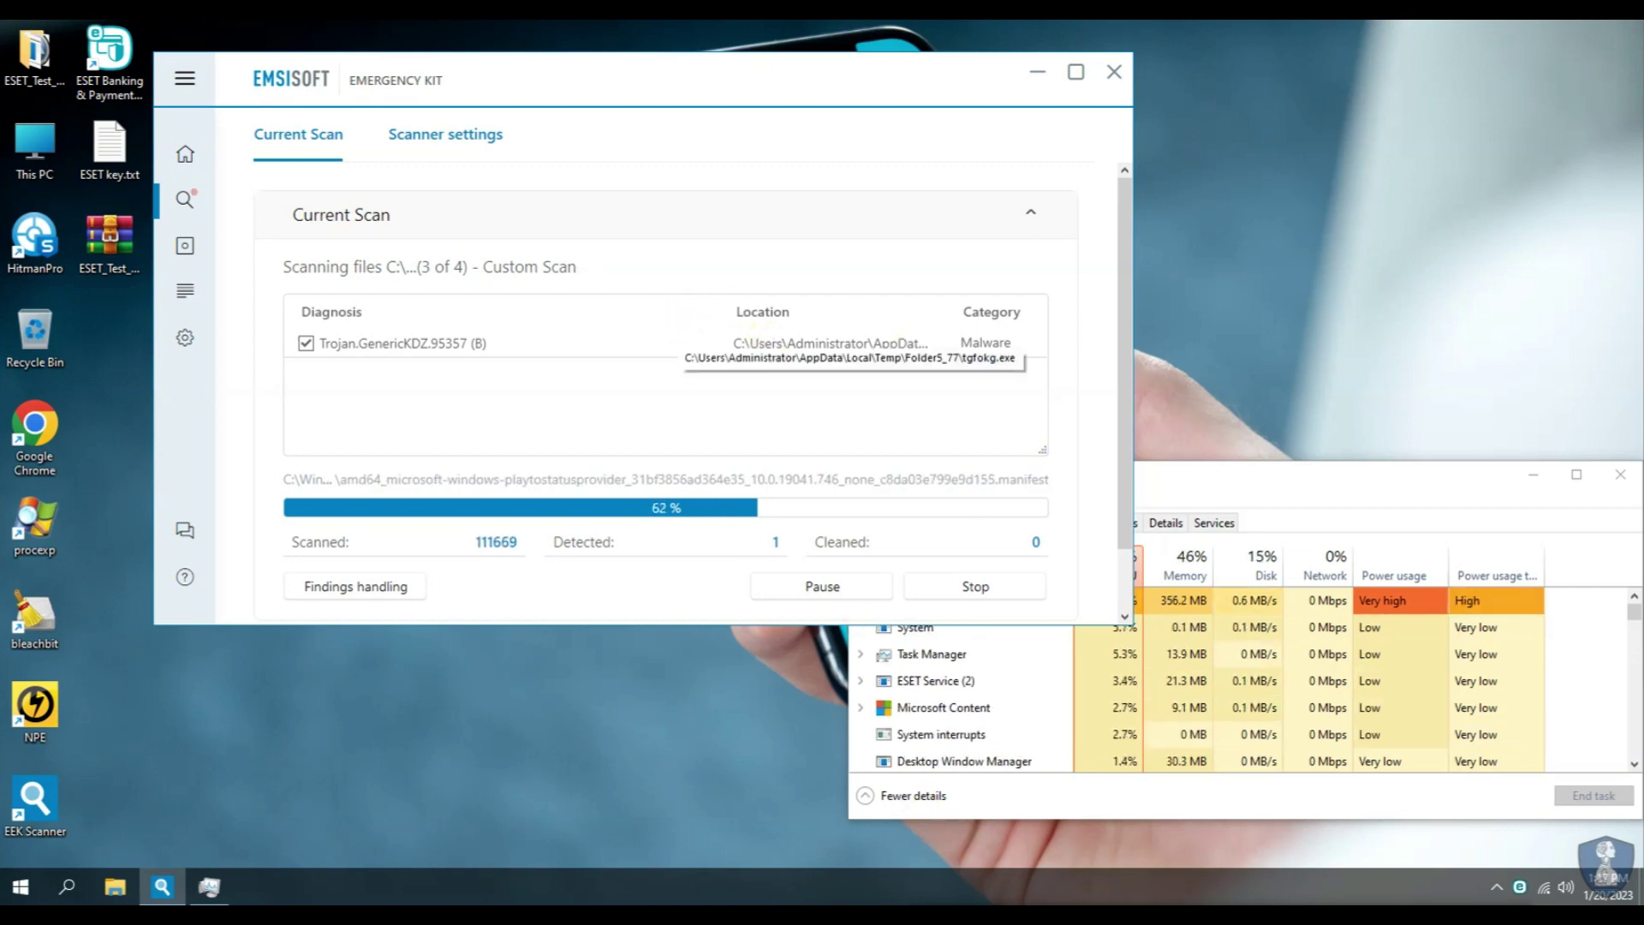
{"action": "left_click_drag", "start_coordinate": [612, 71], "coordinate": [600, 46]}
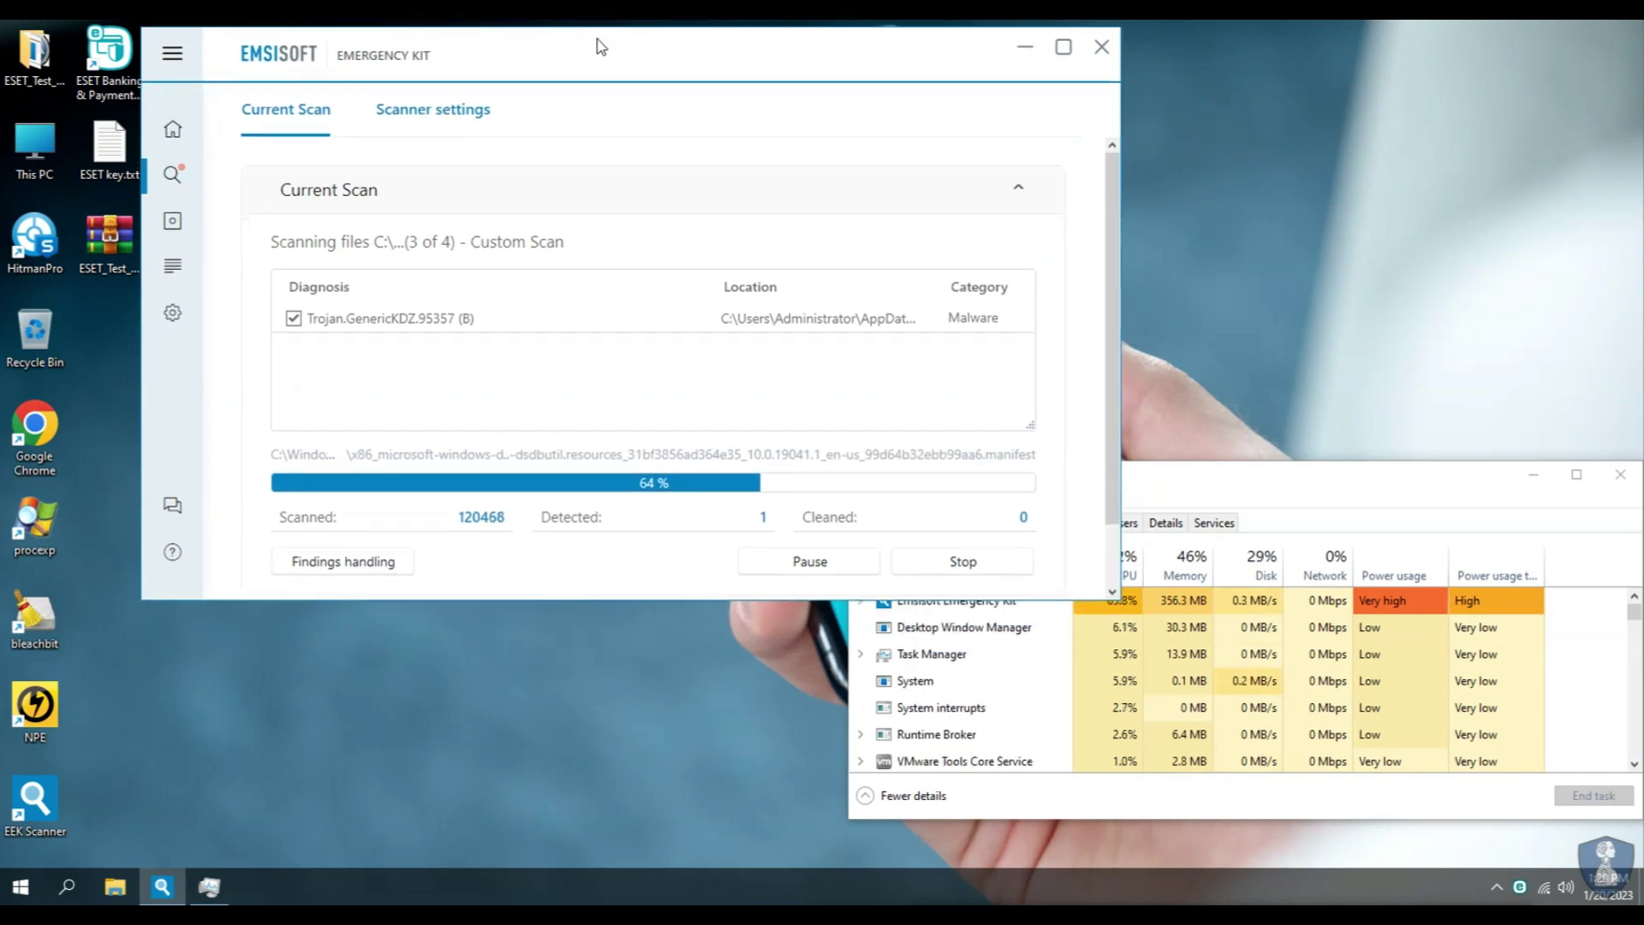
{"action": "left_click_drag", "start_coordinate": [1095, 607], "coordinate": [1094, 679]}
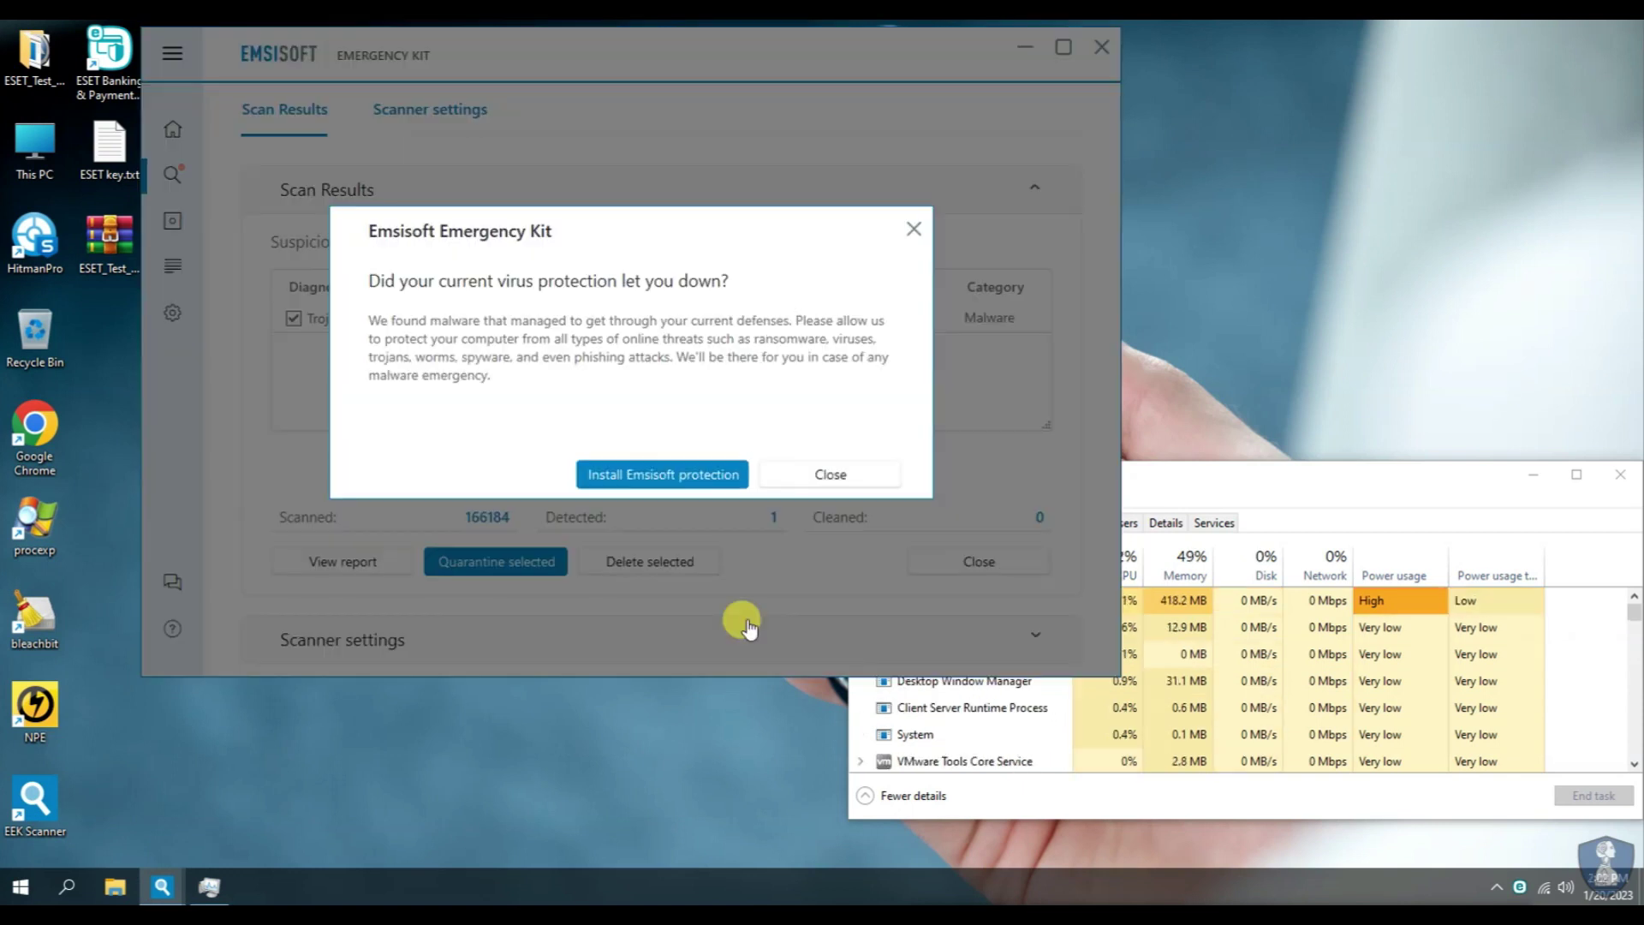
Step: Decline the Emsisoft protection offers, close the scan results without quarantining the detected file and exit Emsisoft Emergency Kit
{"action": "left_click", "coordinate": [815, 479]}
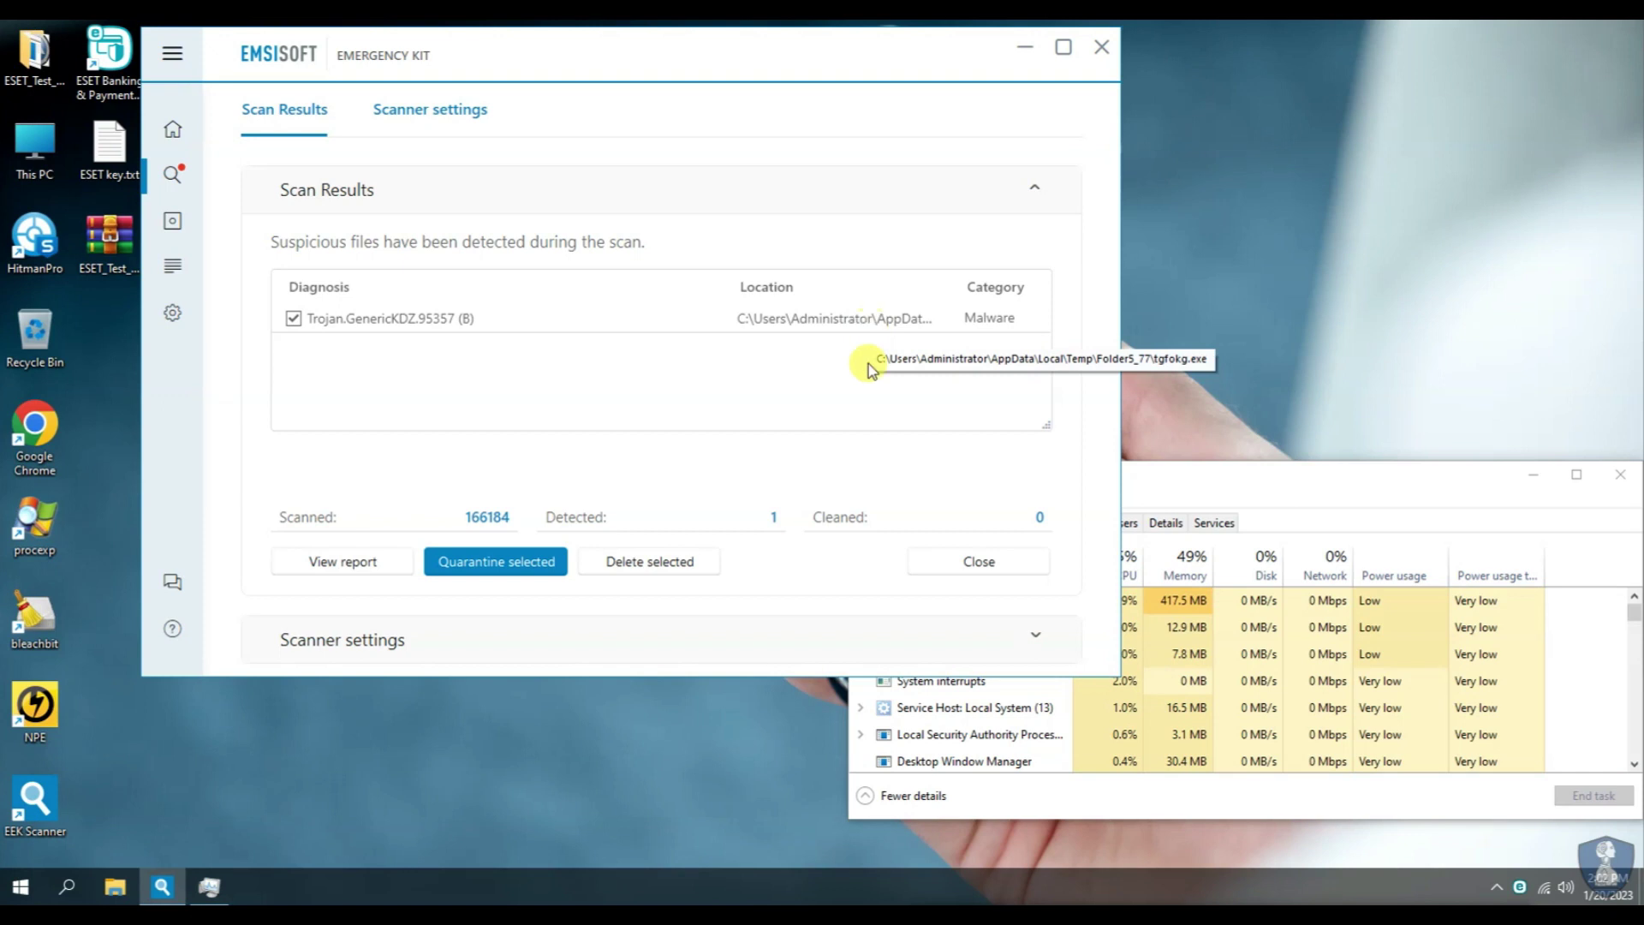
{"action": "left_click", "coordinate": [979, 562]}
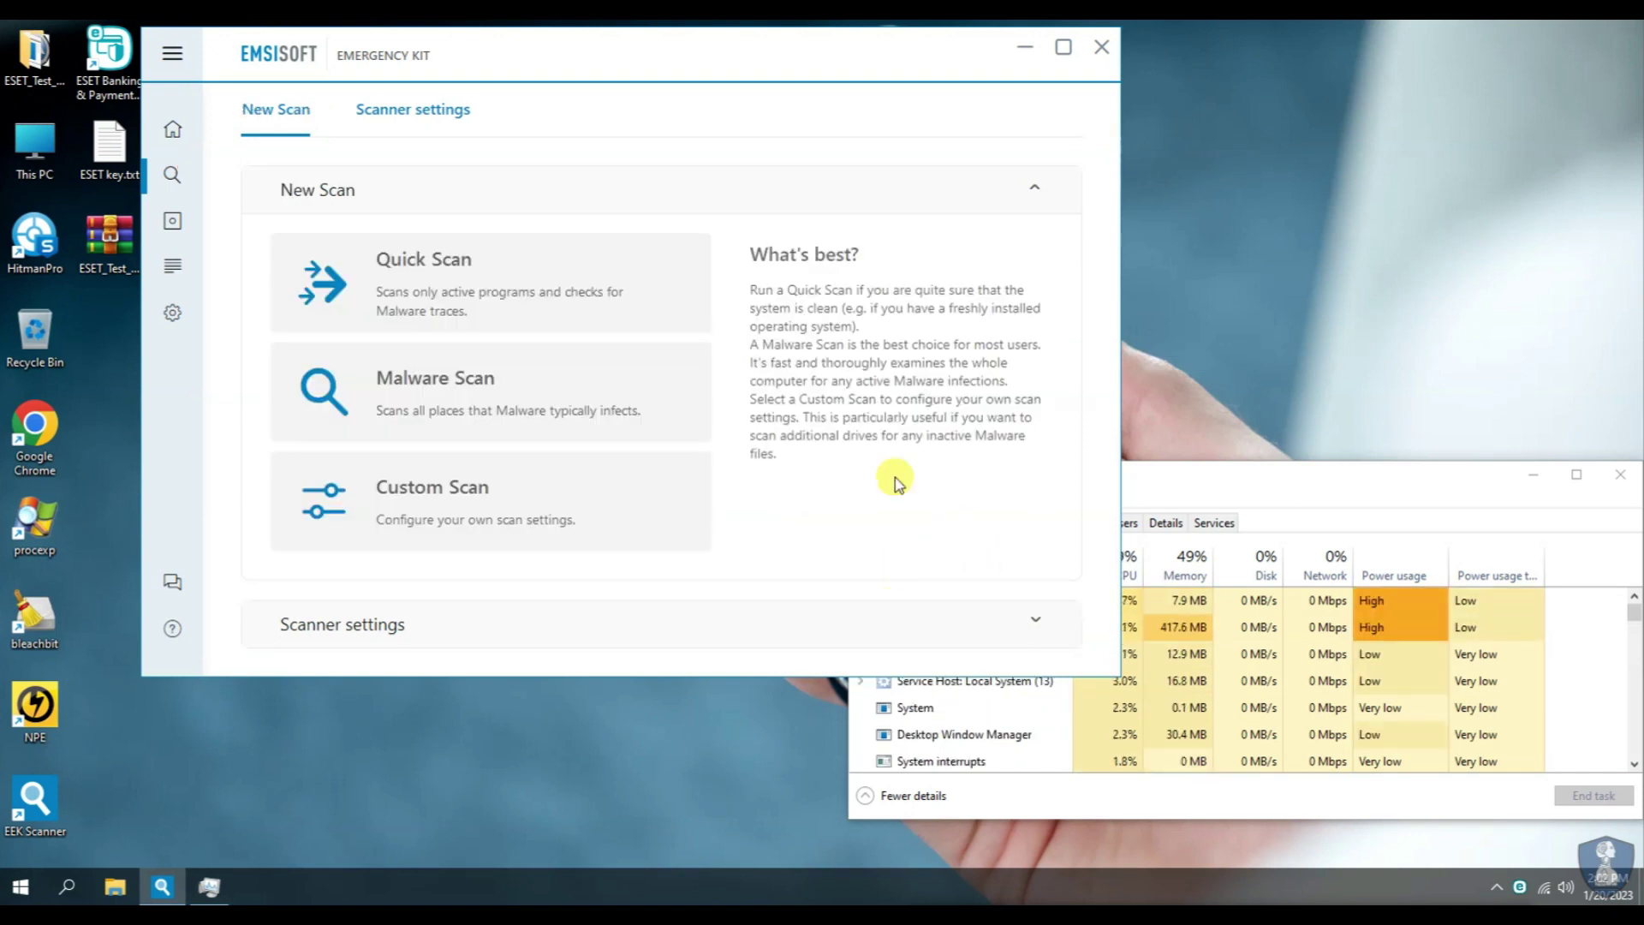
{"action": "left_click", "coordinate": [1102, 49]}
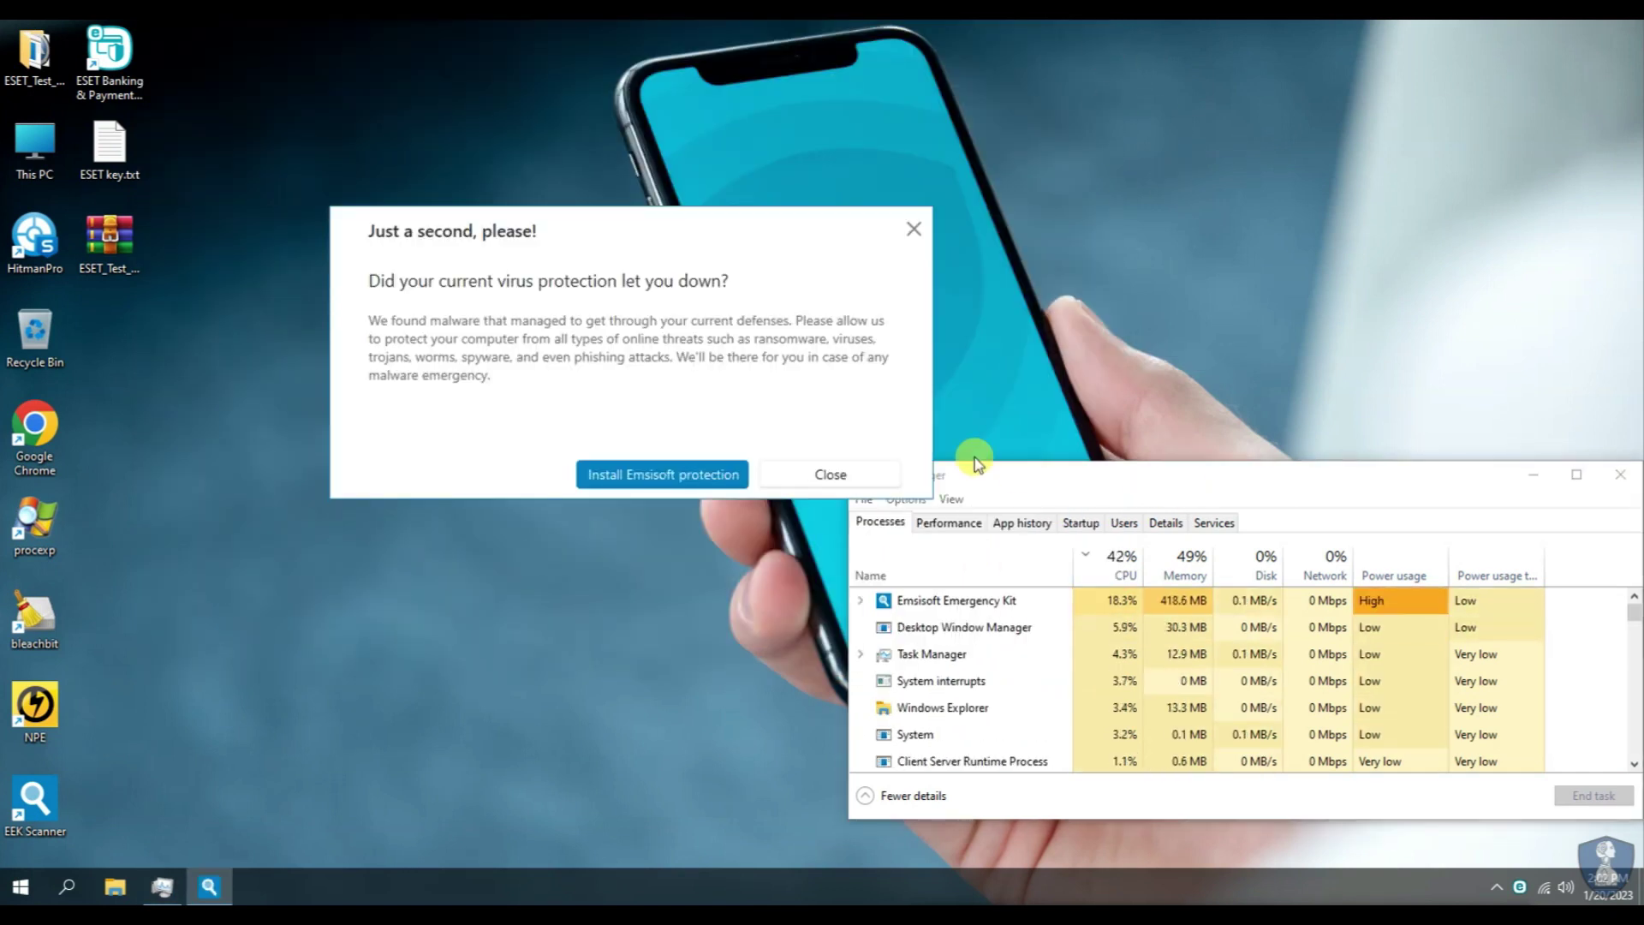
{"action": "left_click", "coordinate": [854, 471]}
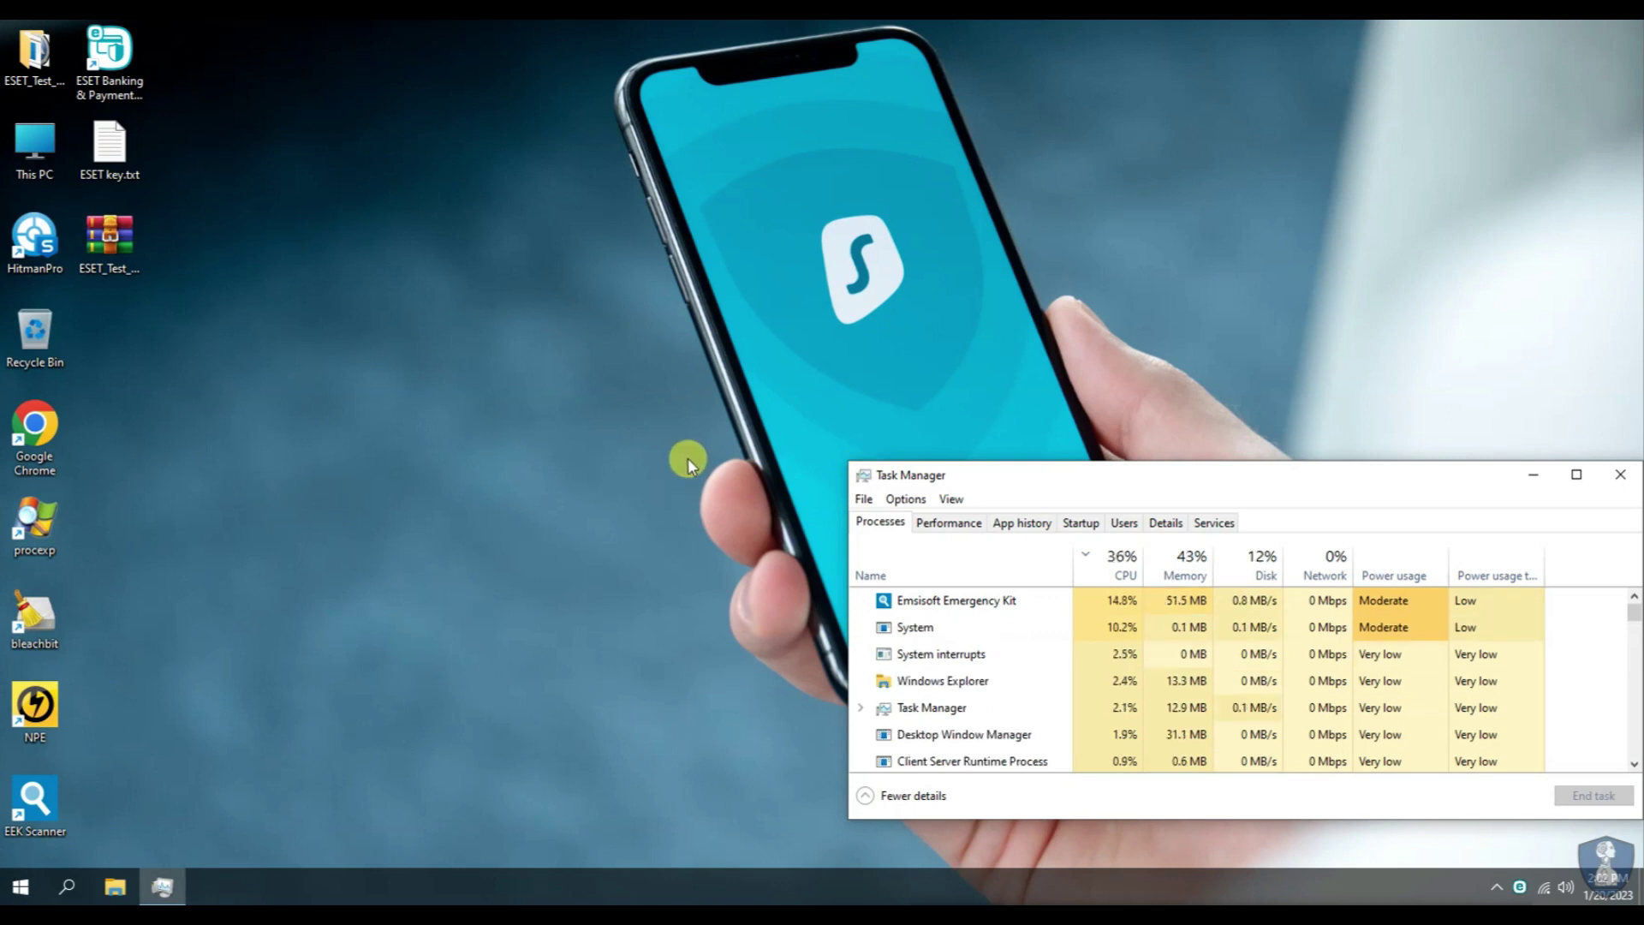
Step: Run a HitmanPro scan, select the tgfokg.exe entry in its list and close HitmanPro without removing anything
{"action": "double_click", "coordinate": [32, 236]}
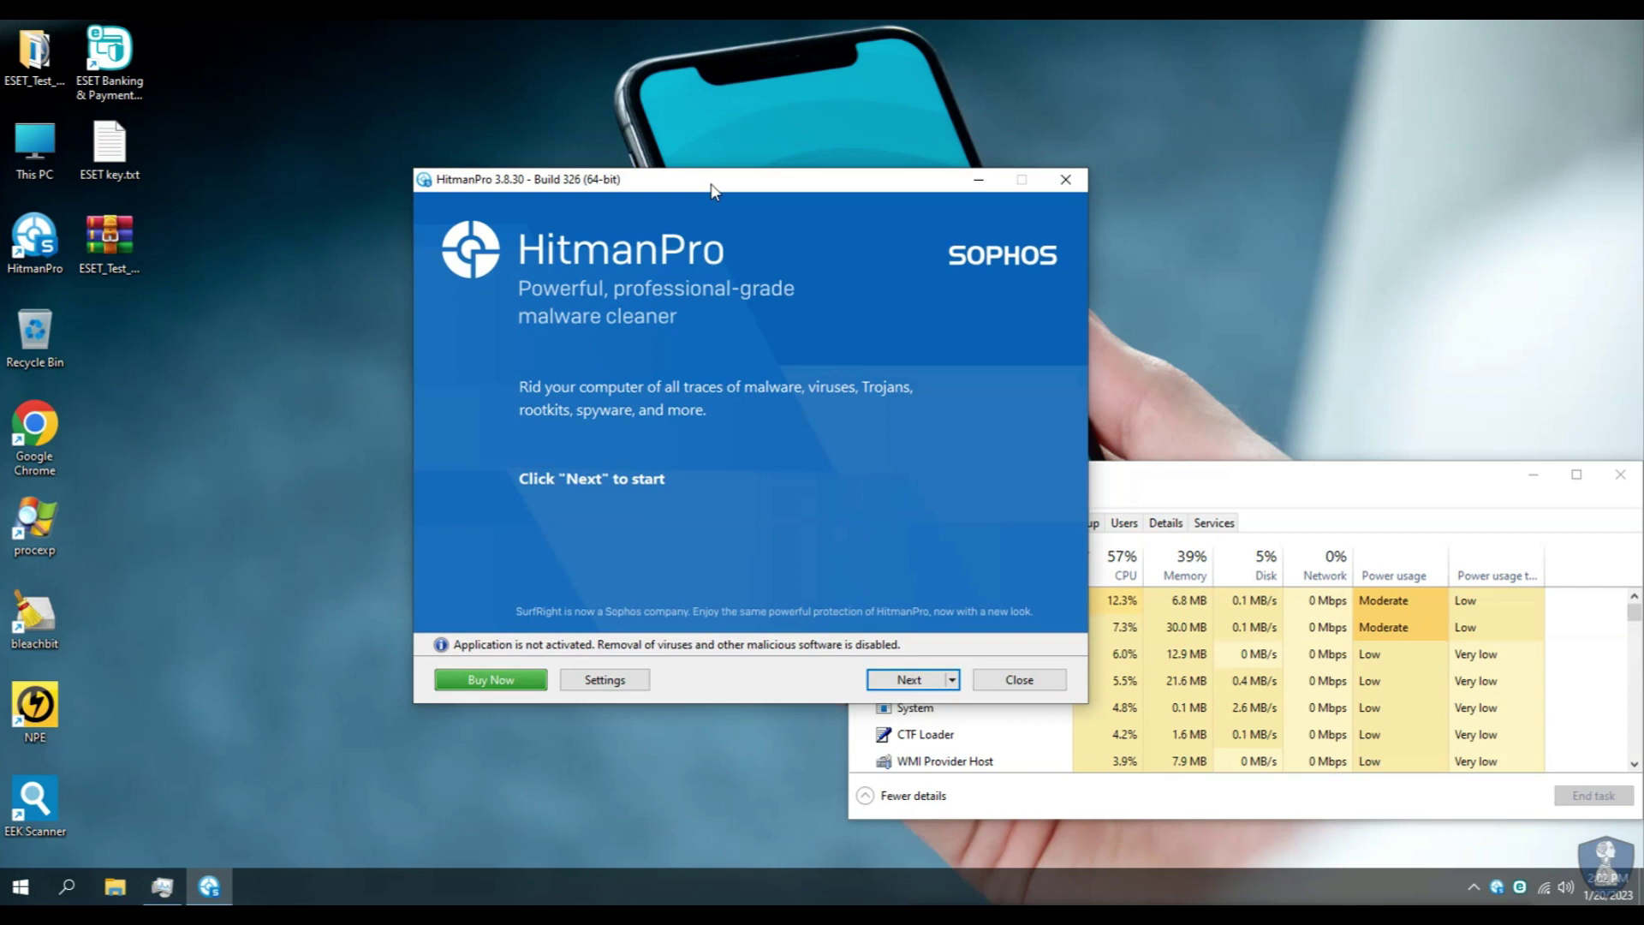
{"action": "left_click", "coordinate": [659, 584]}
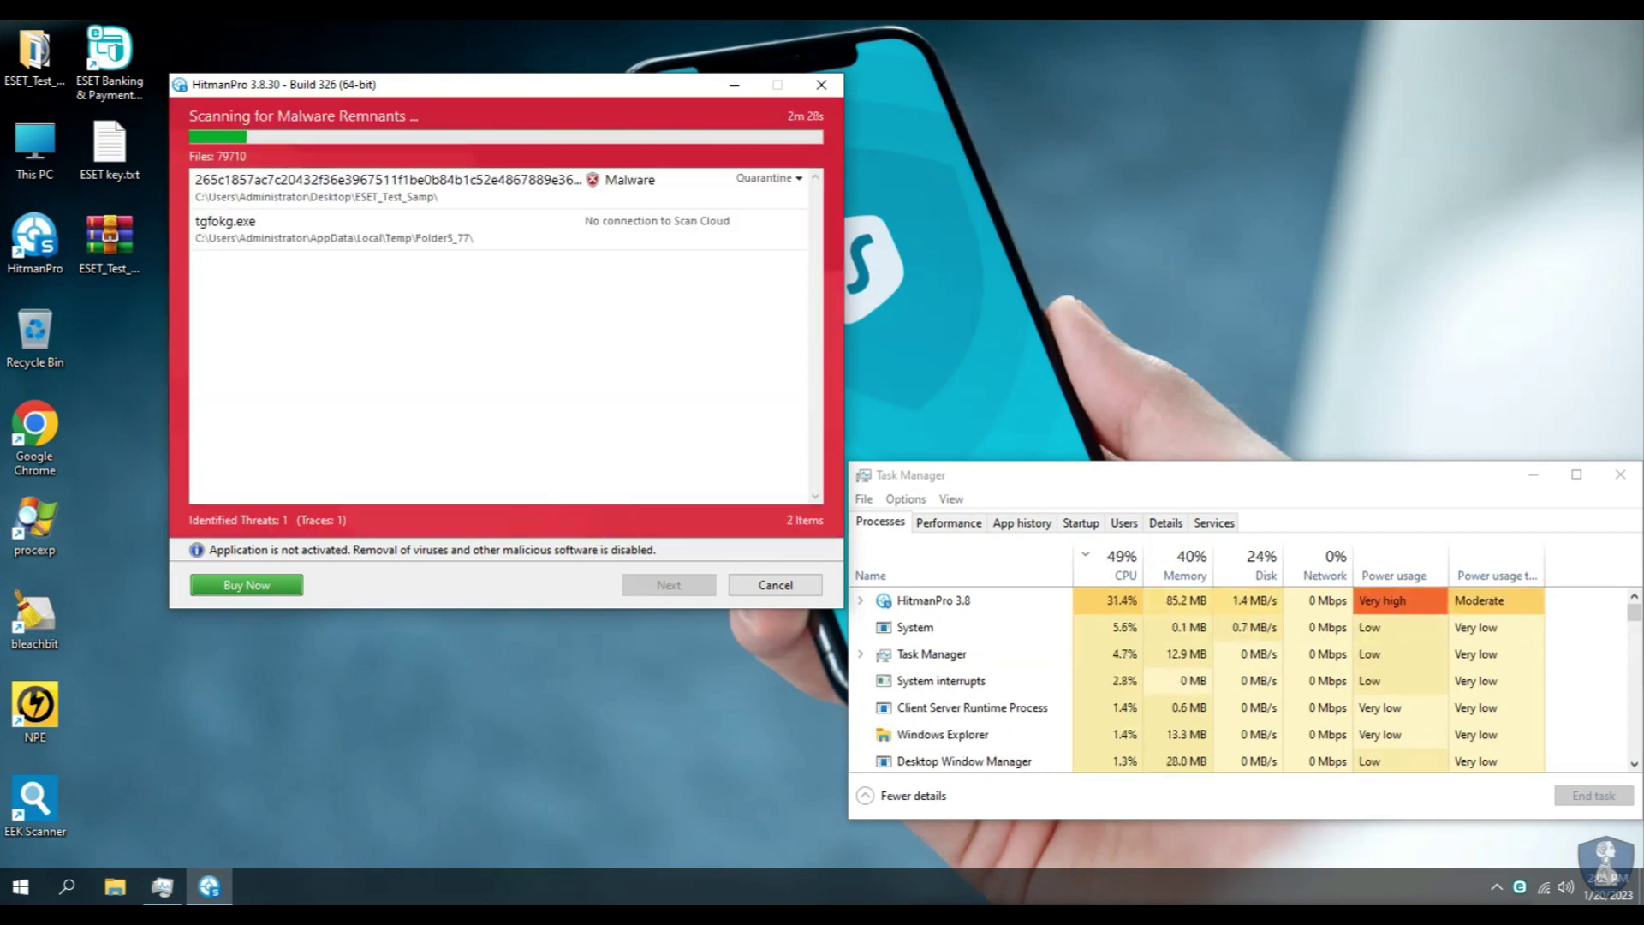
{"action": "left_click", "coordinate": [646, 229]}
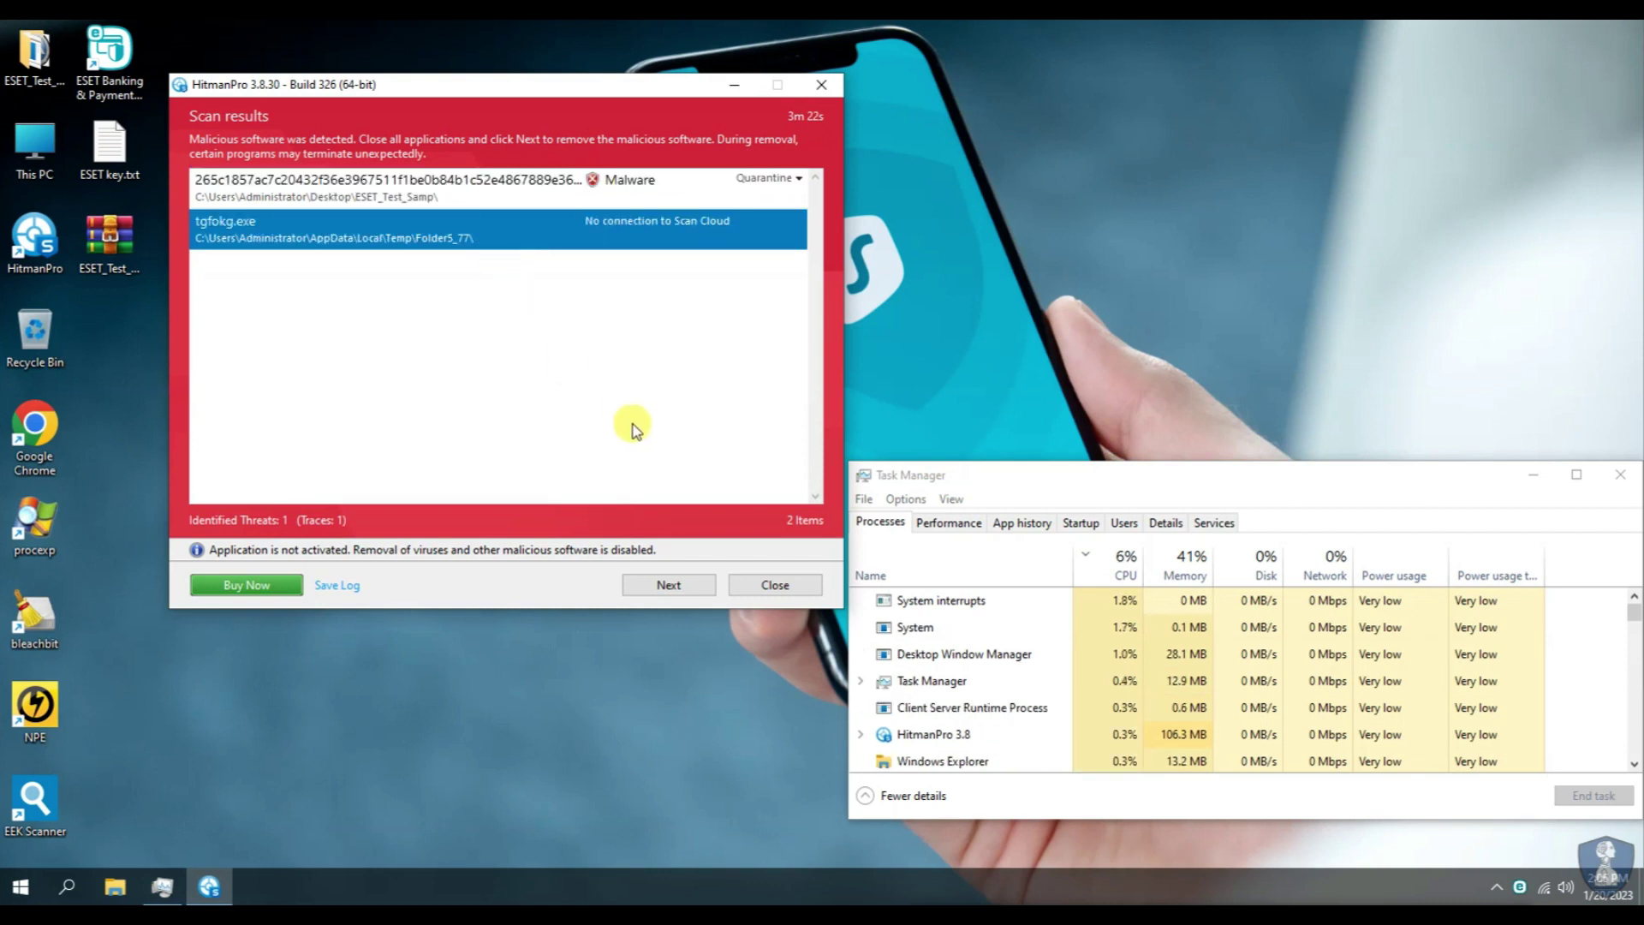
{"action": "left_click", "coordinate": [770, 584]}
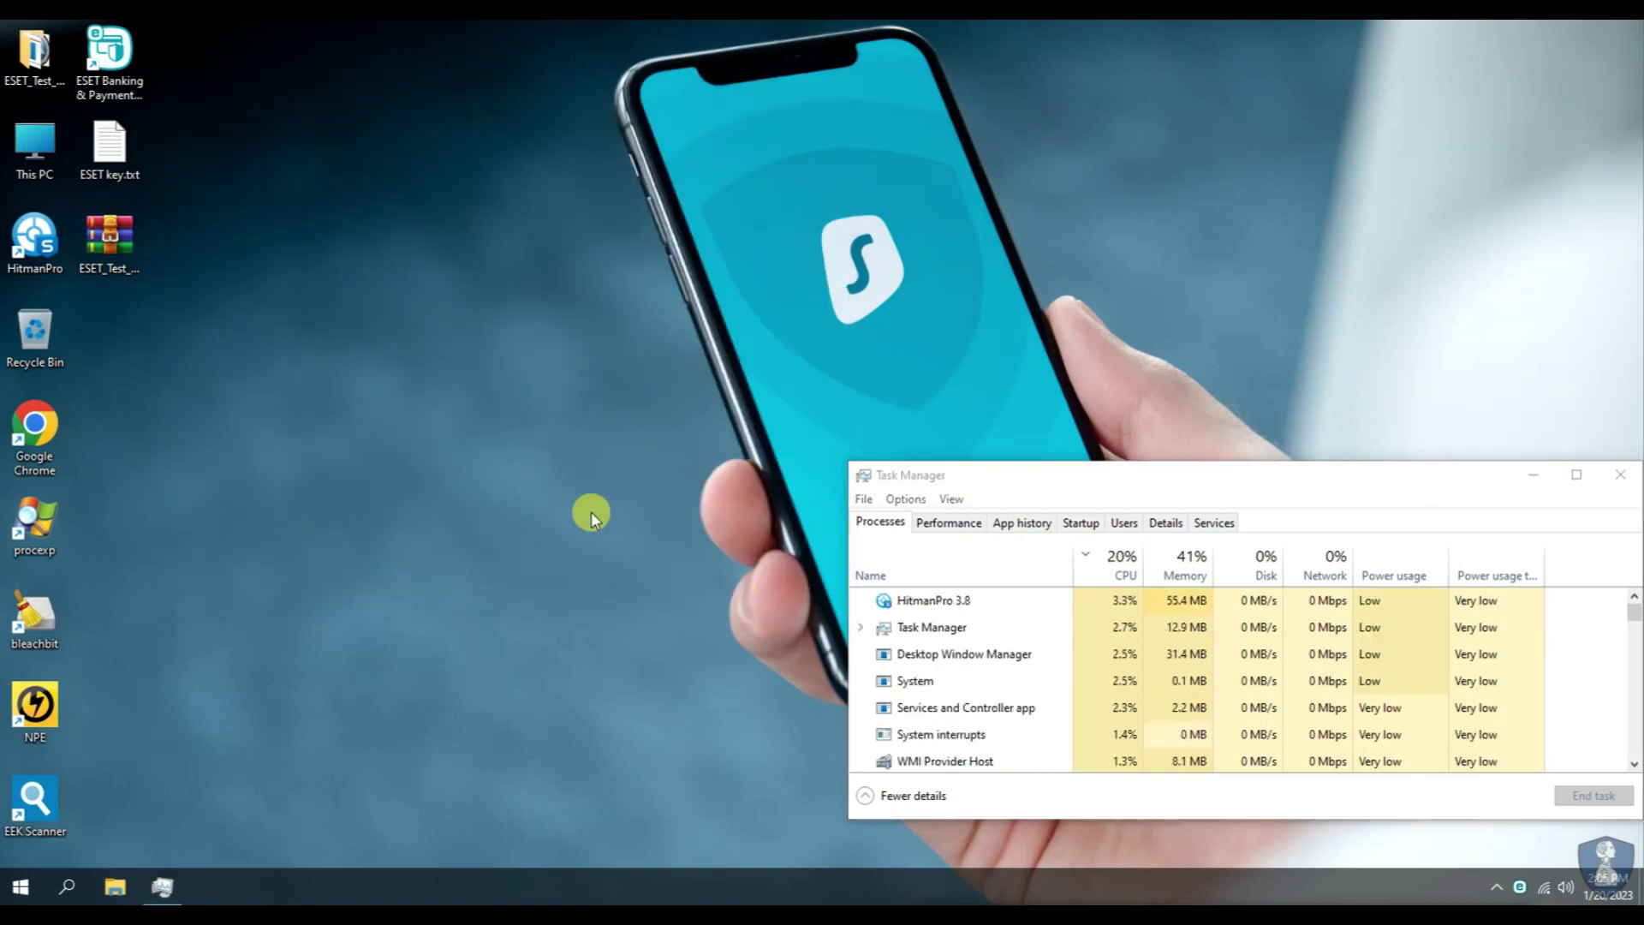
Step: Check which sample files remain in the ESET_Test_Samp folder, and close the folder and Task Manager
{"action": "left_click", "coordinate": [12, 53]}
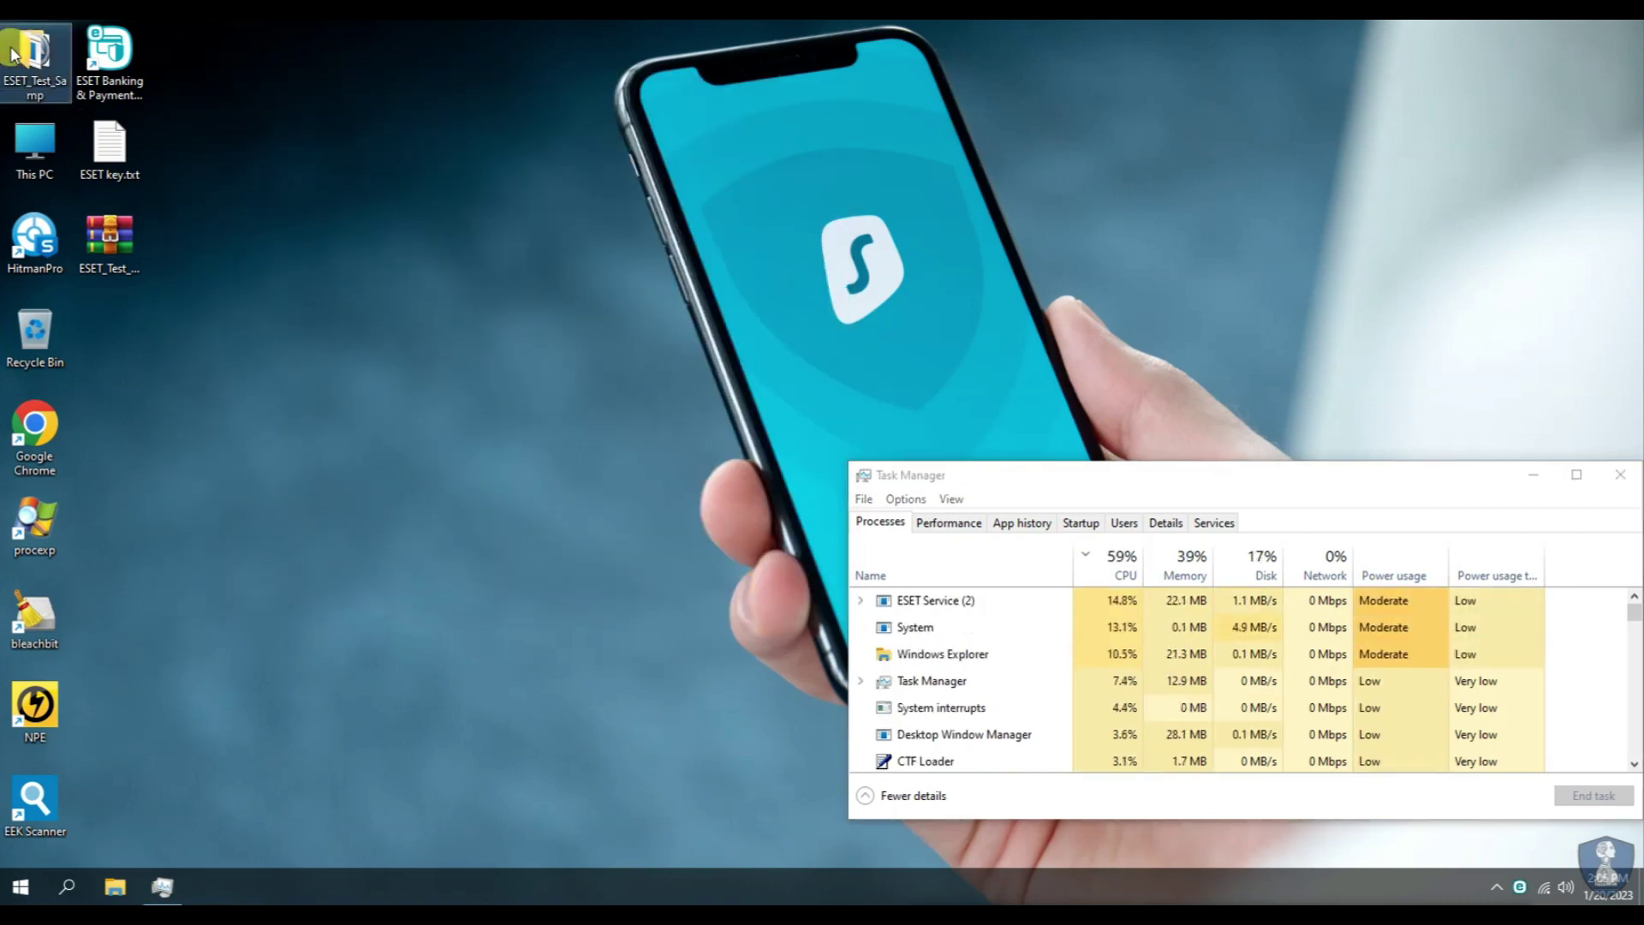
{"action": "left_click", "coordinate": [357, 384]}
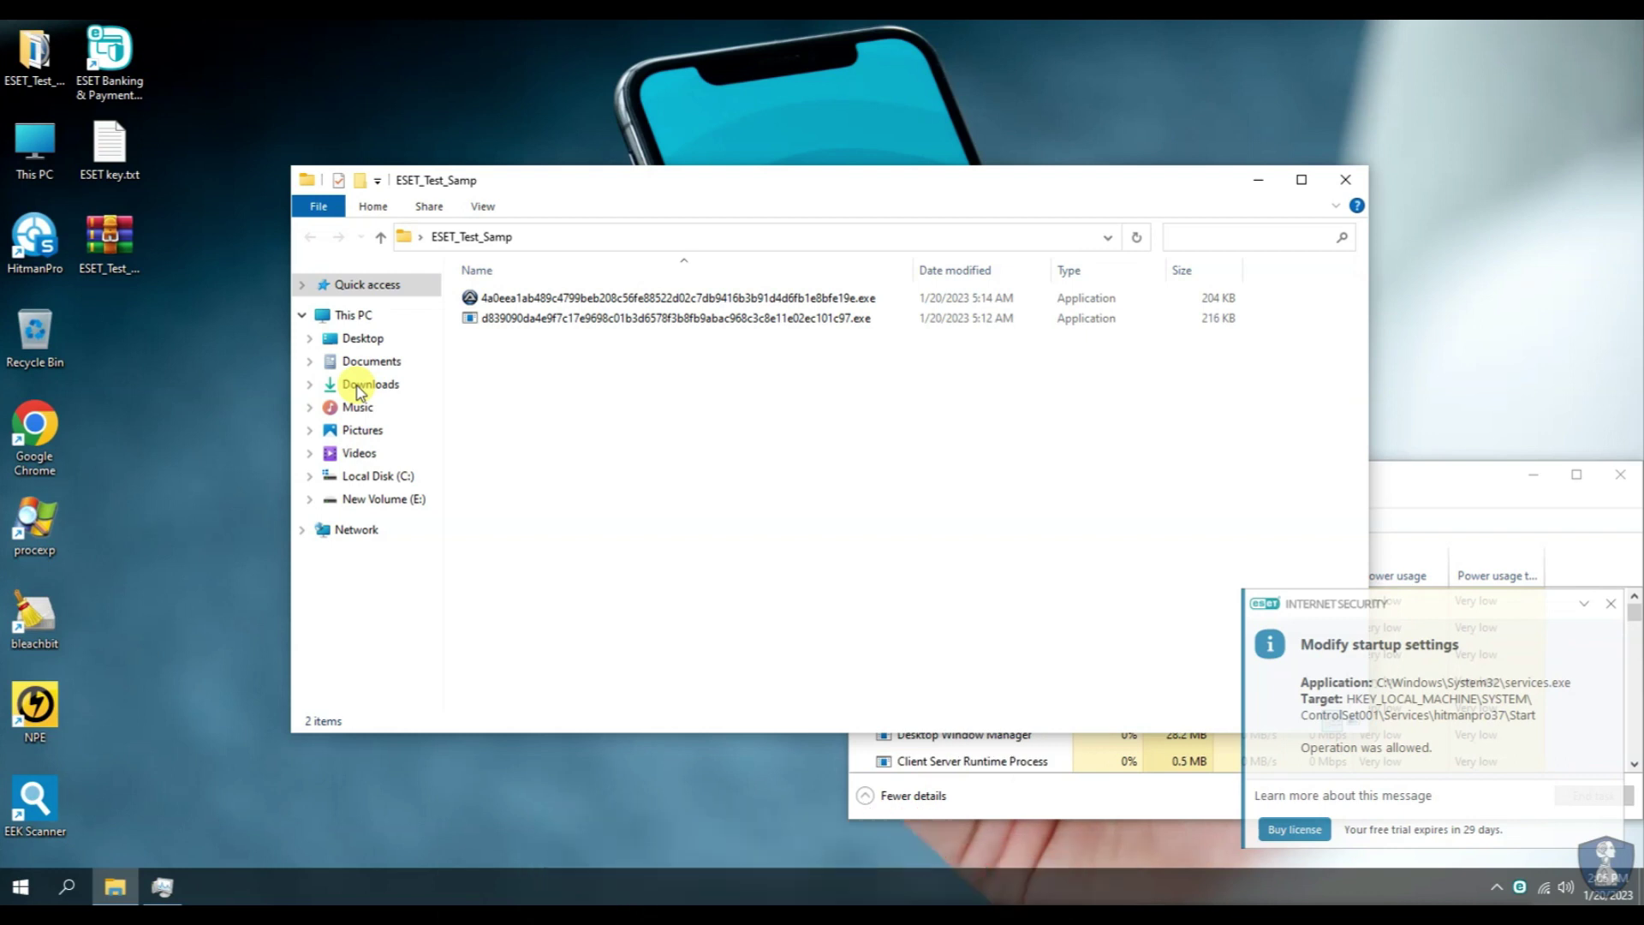
{"action": "left_click_drag", "start_coordinate": [639, 184], "coordinate": [480, 98]}
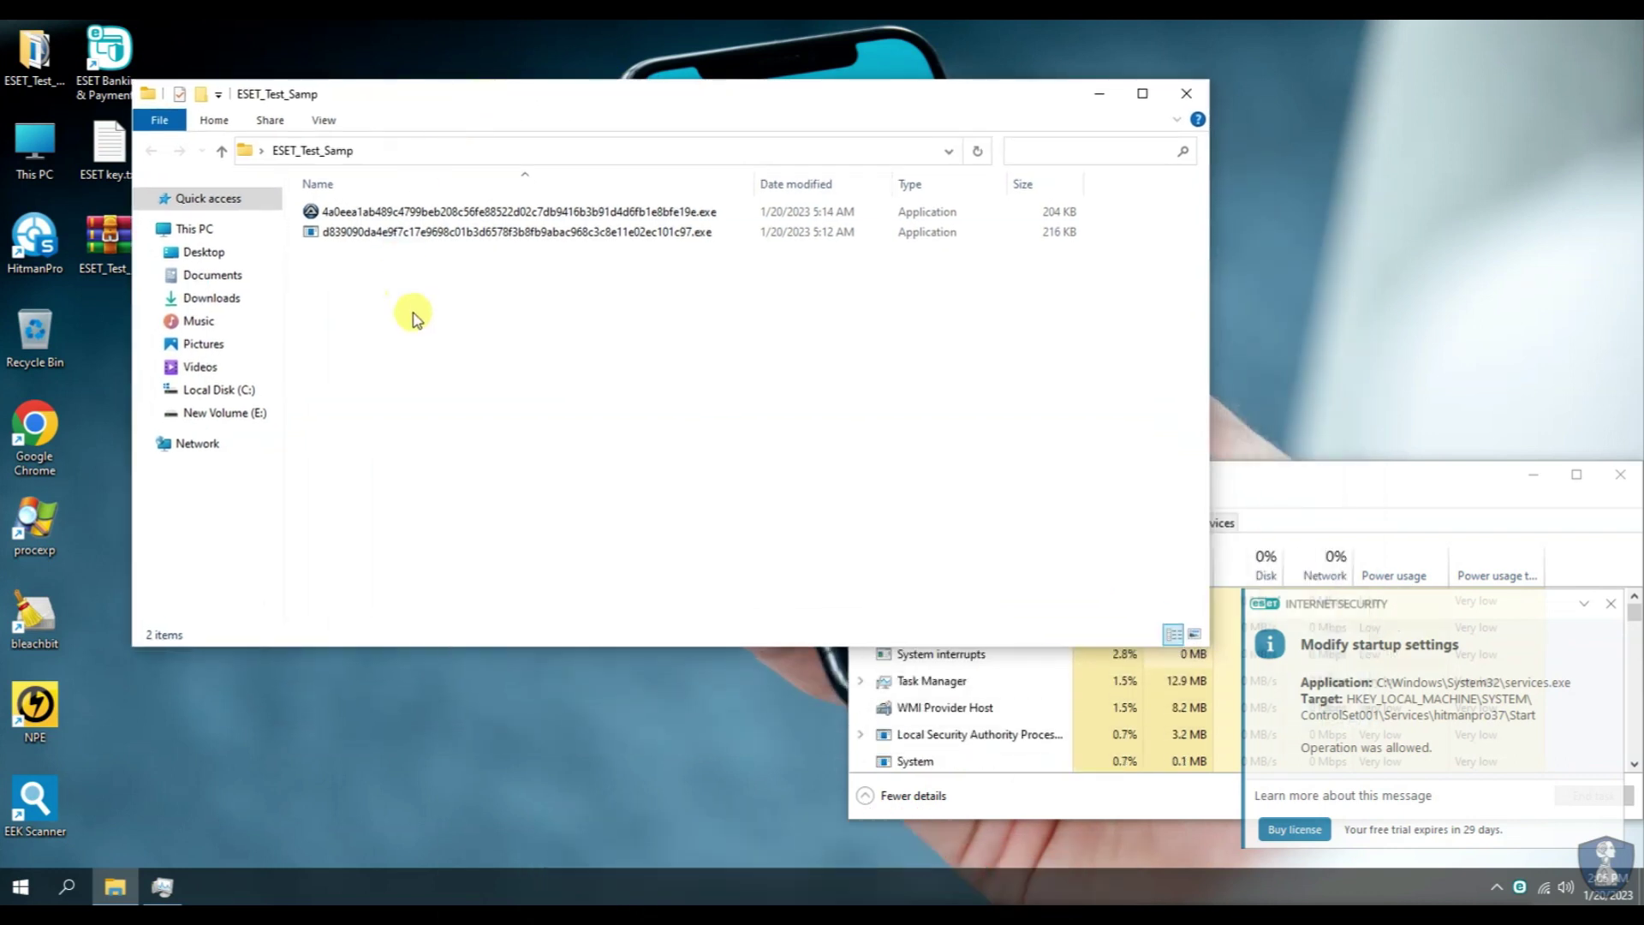
{"action": "left_click", "coordinate": [1194, 102]}
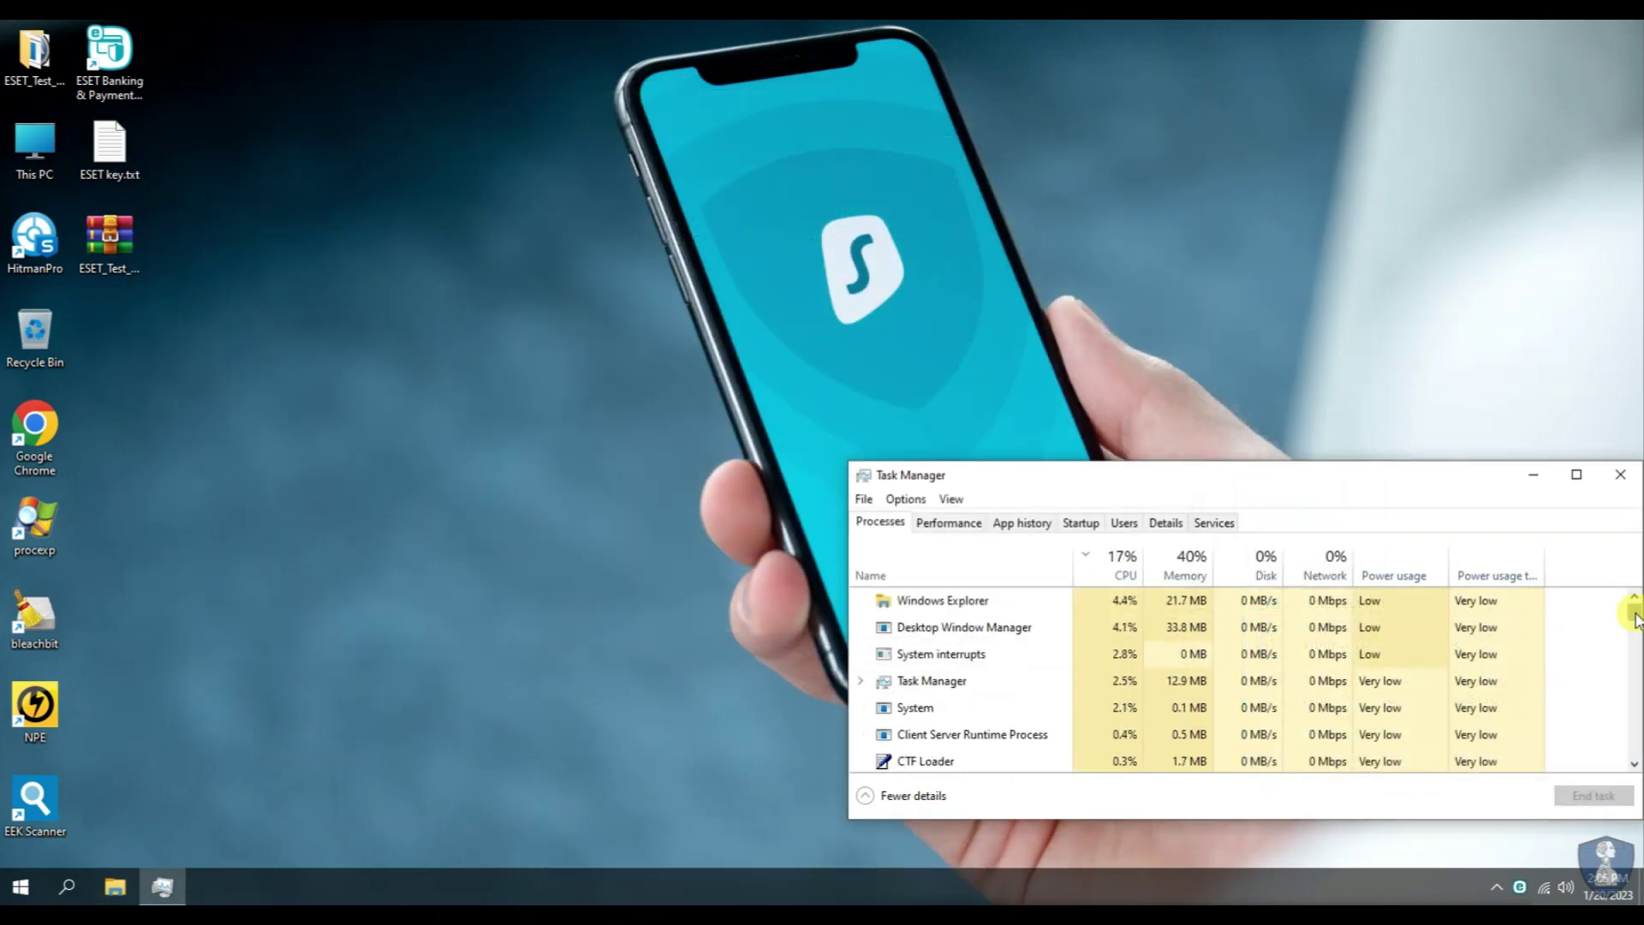
{"action": "left_click", "coordinate": [1620, 478]}
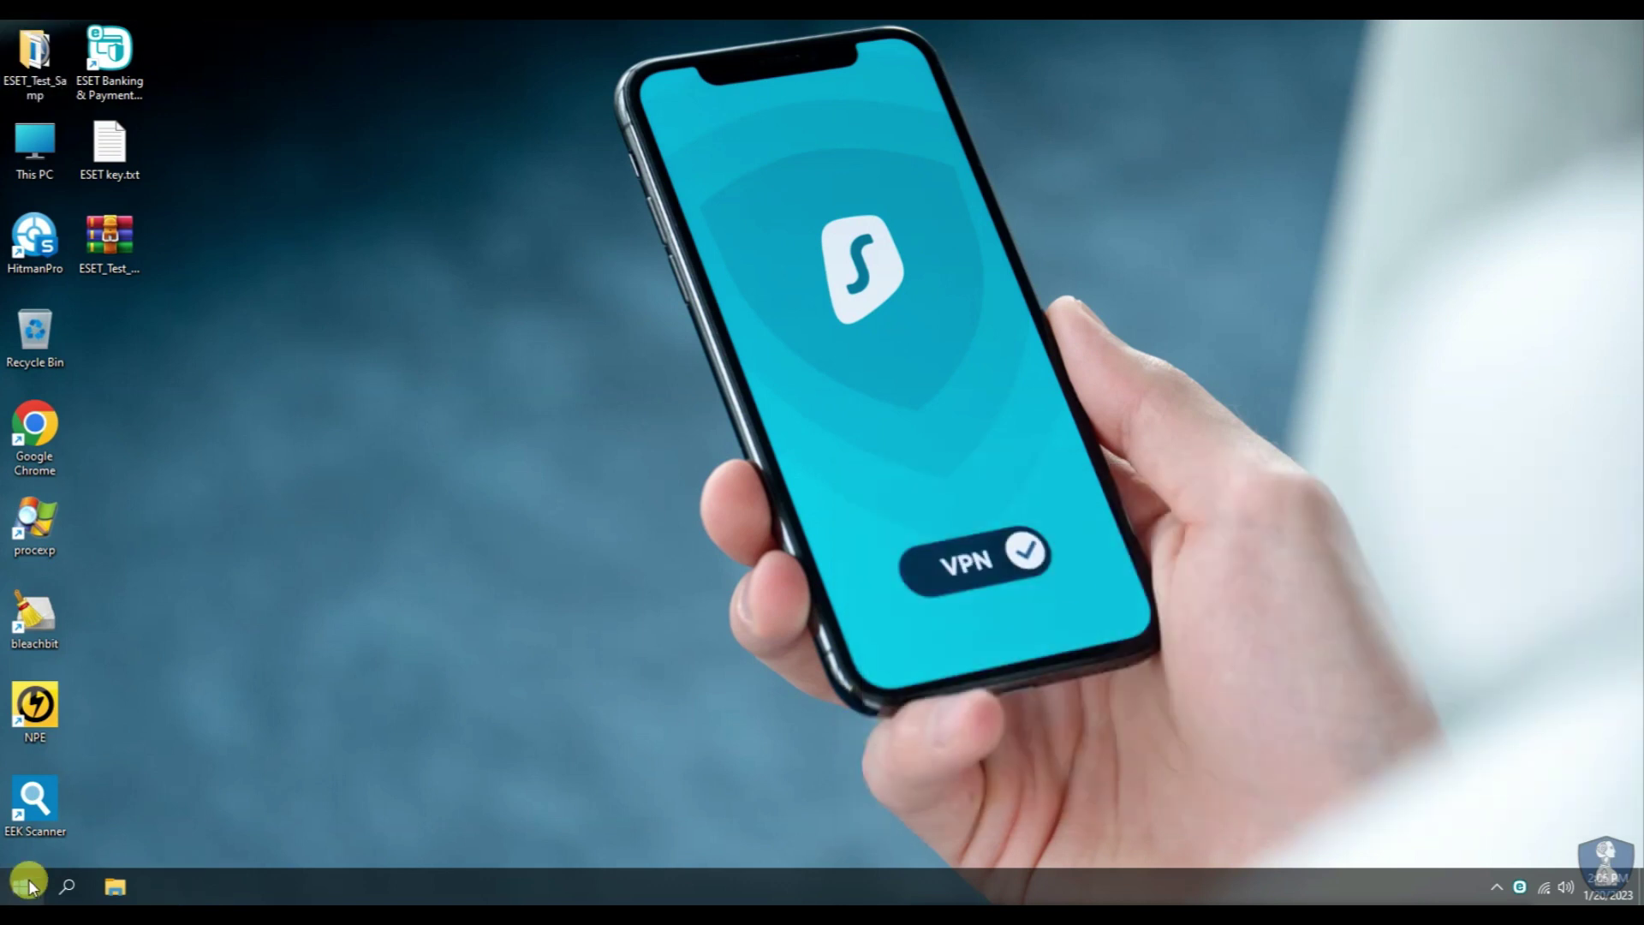